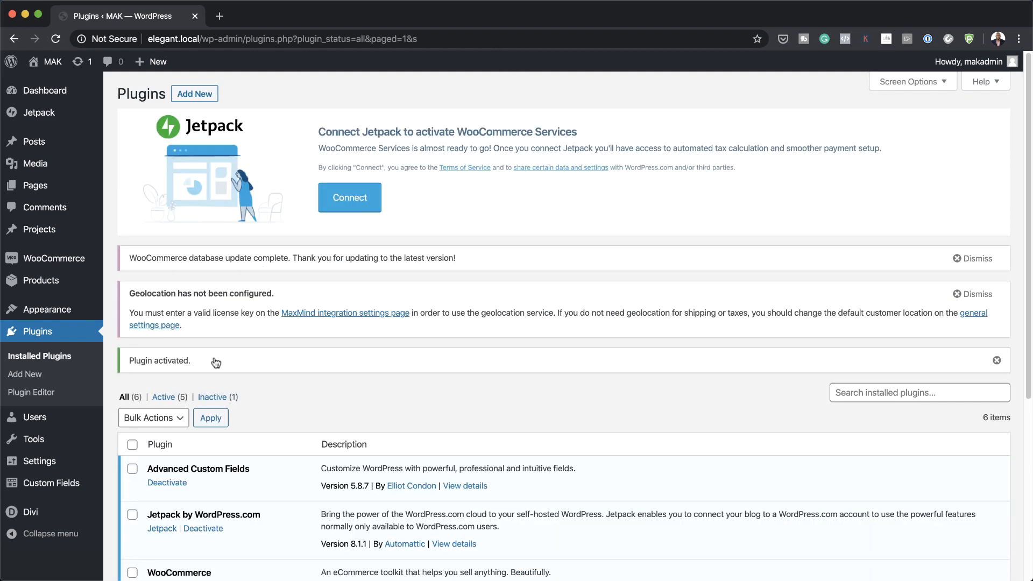
Step: Create a new ACF field group titled 'Recipe Card'
mouse_move(63, 486)
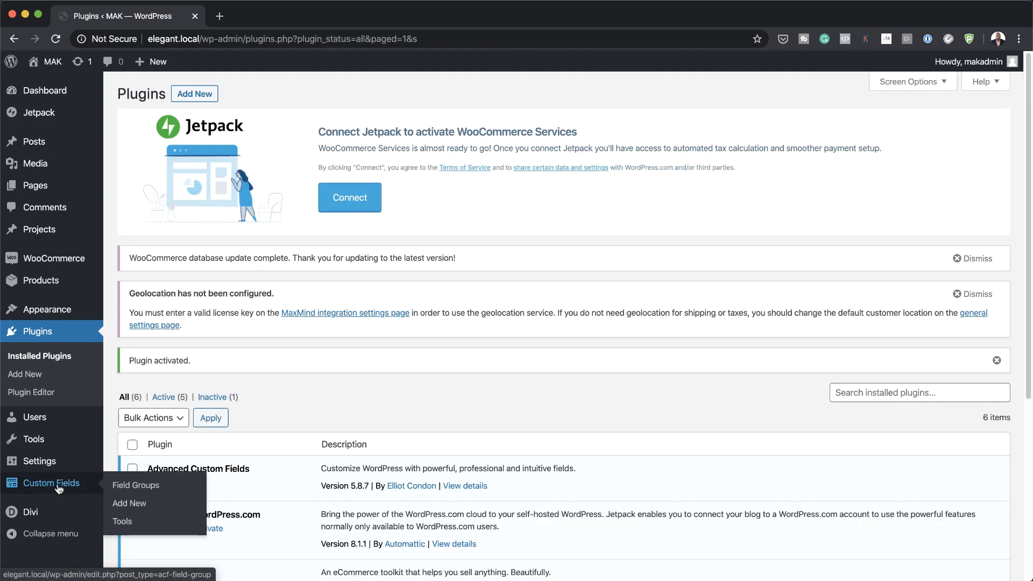
left_click(59, 487)
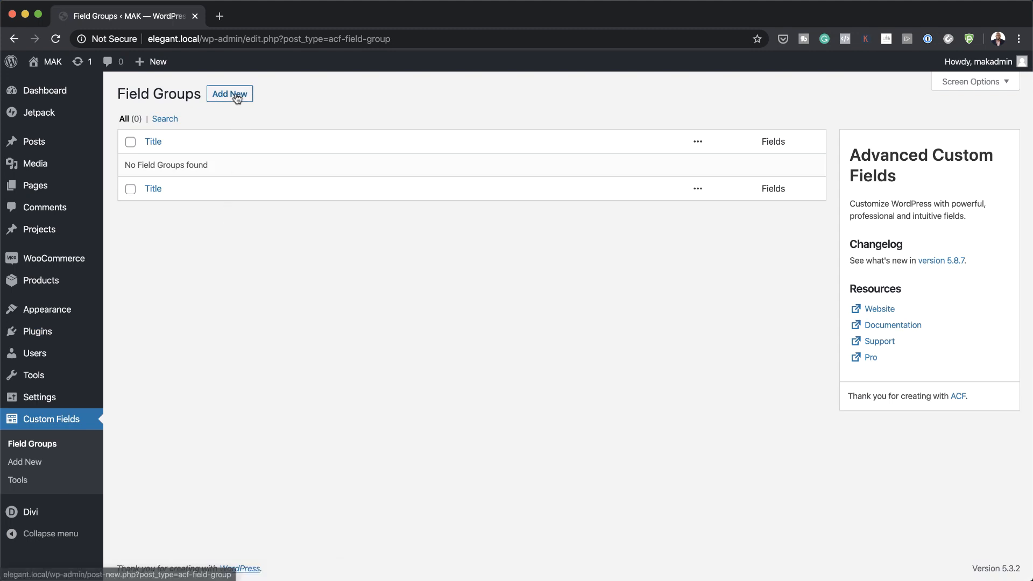
left_click(236, 96)
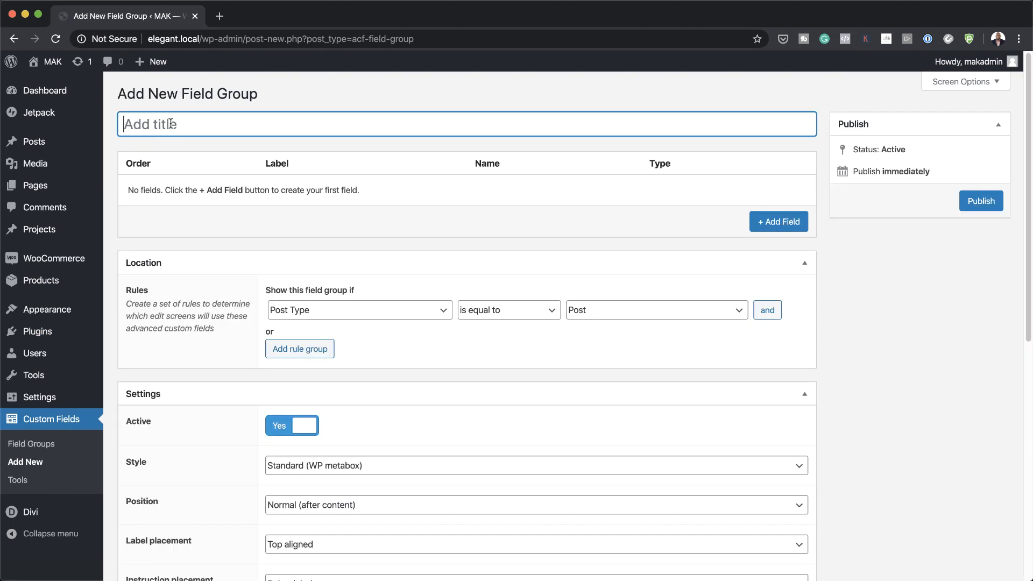
type("Recipe Card")
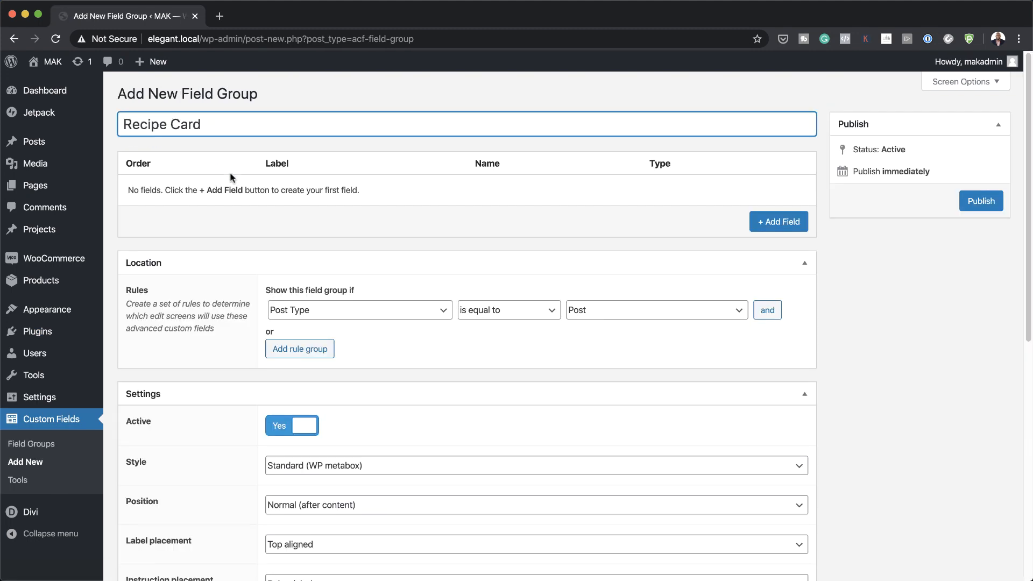
Step: Add a Text field labelled 'Recipe Title' to the group
left_click(794, 229)
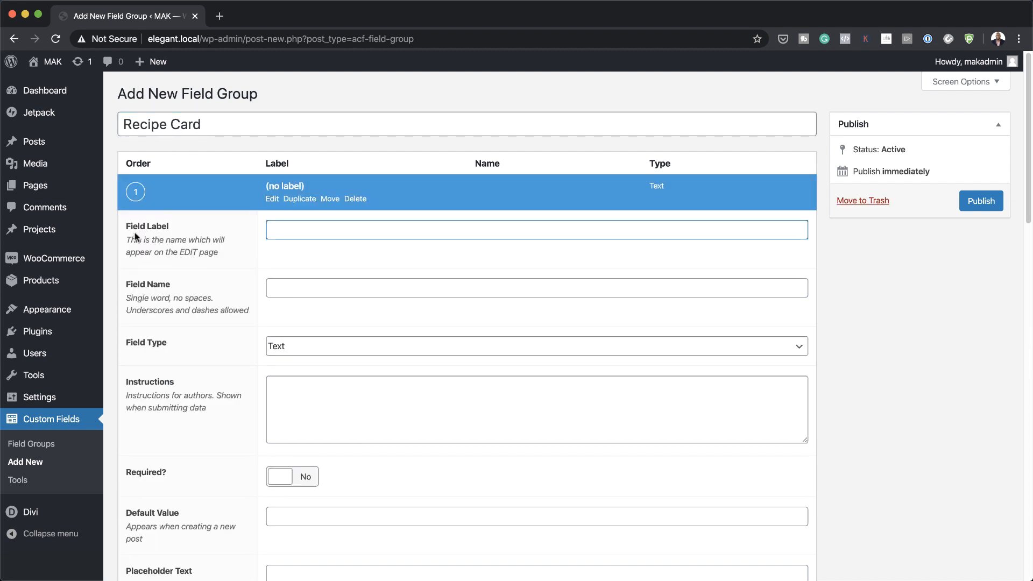
left_click(305, 230)
type("Recipe Title")
left_click(290, 348)
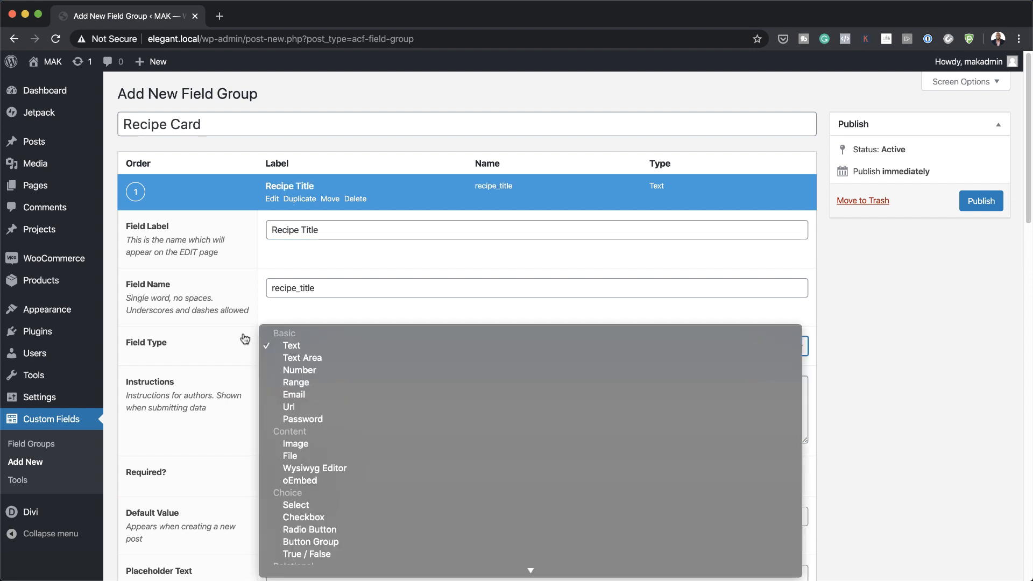
left_click(208, 351)
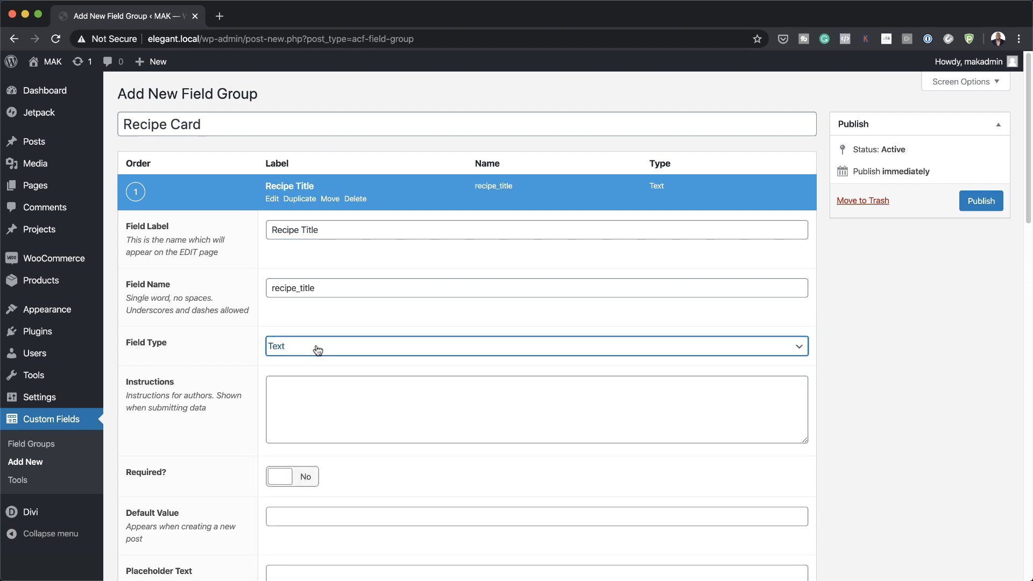
scroll(685, 528, "down", 3)
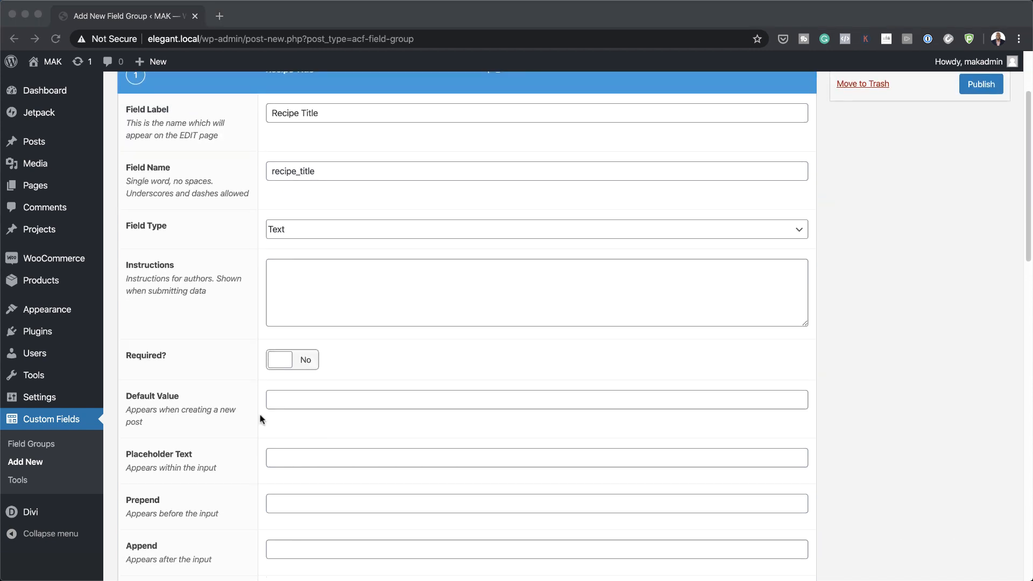
Step: Give Recipe Title the placeholder 'Recipe Title', make it required, and limit it to 30 characters
left_click(286, 458)
type("Recipe Title")
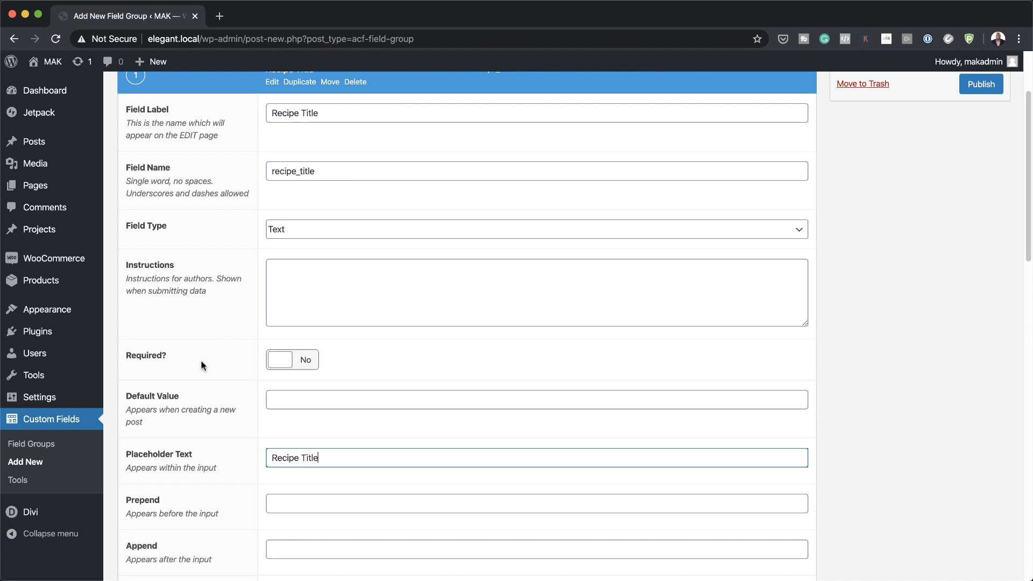
left_click(301, 361)
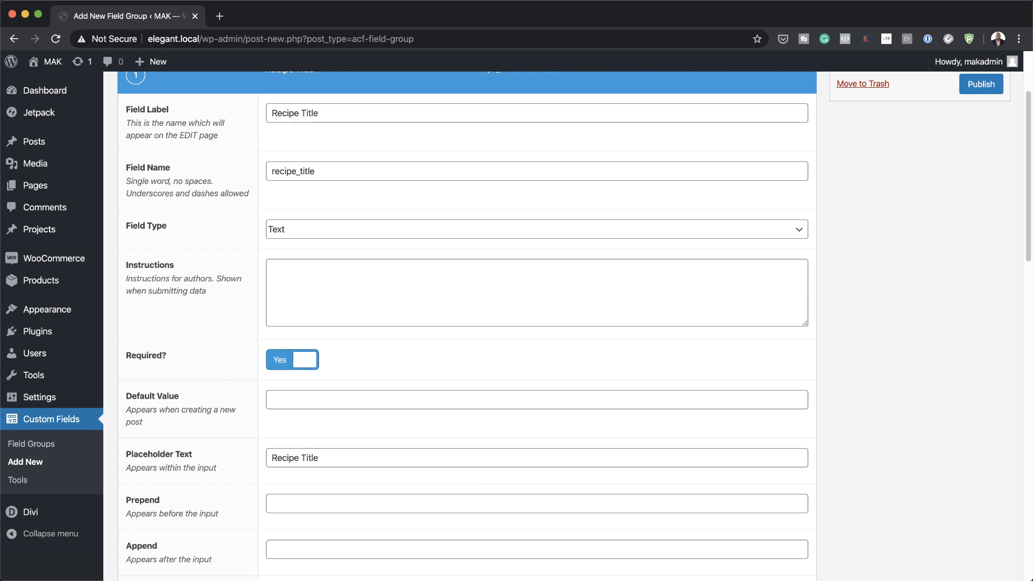
scroll(430, 391, "down", 3)
left_click(296, 504)
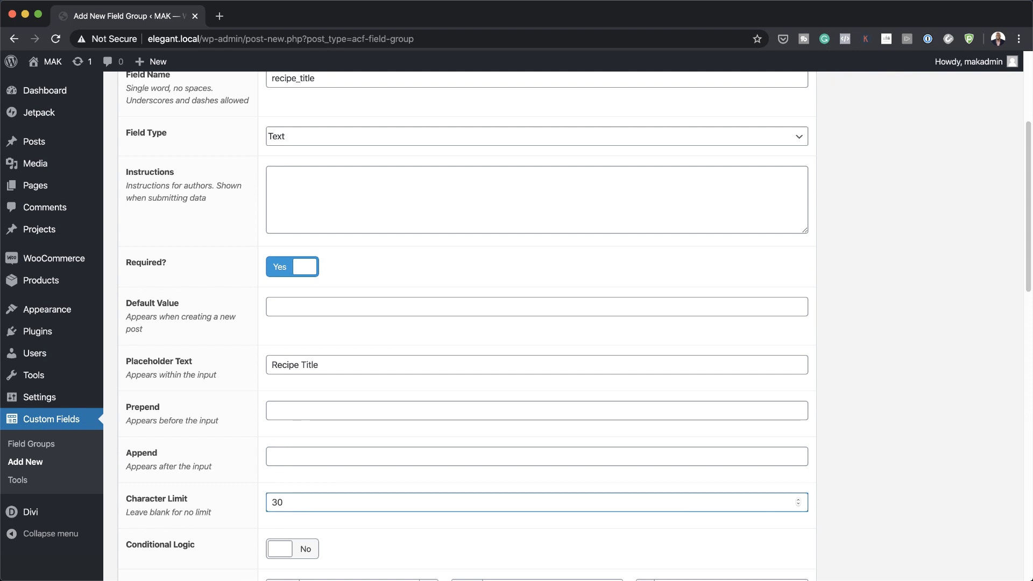
scroll(743, 390, "down", 7)
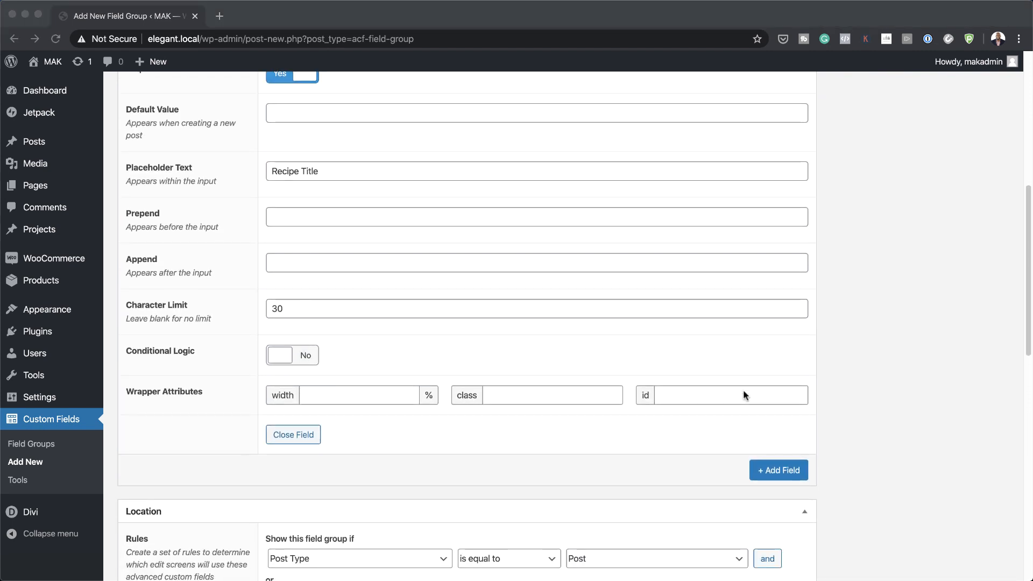
scroll(744, 389, "up", 5)
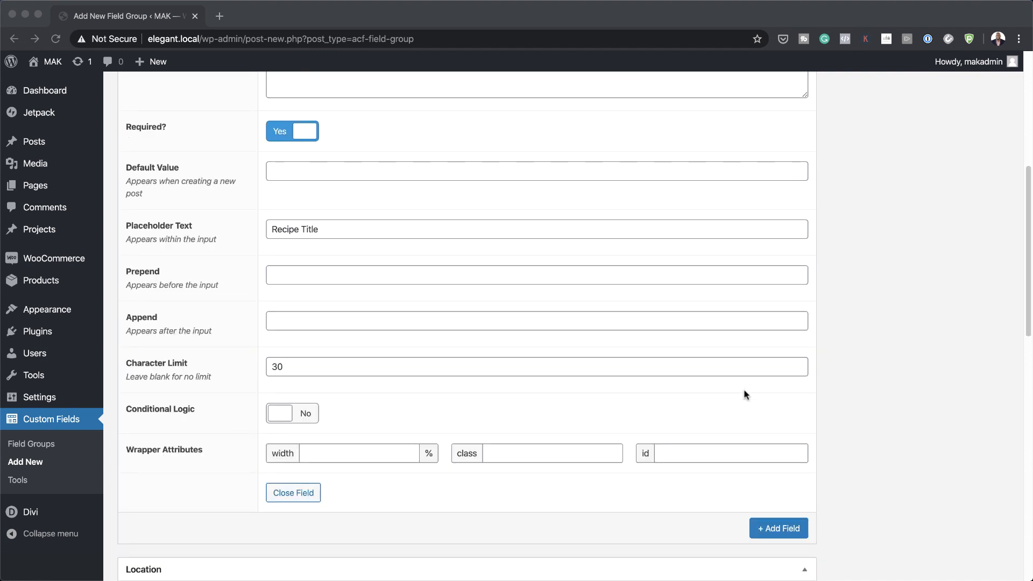
scroll(745, 395, "up", 10)
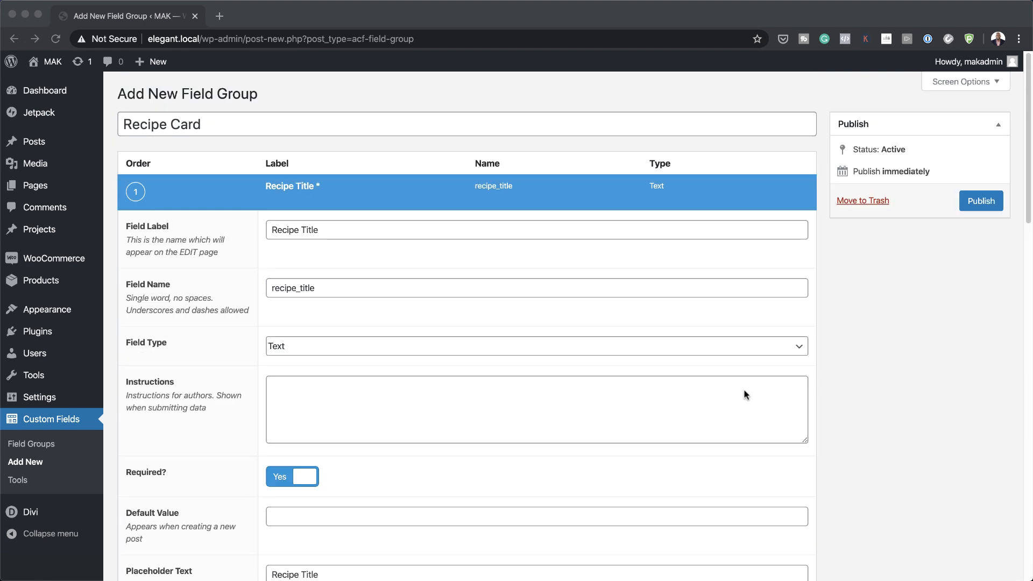
scroll(745, 394, "down", 17)
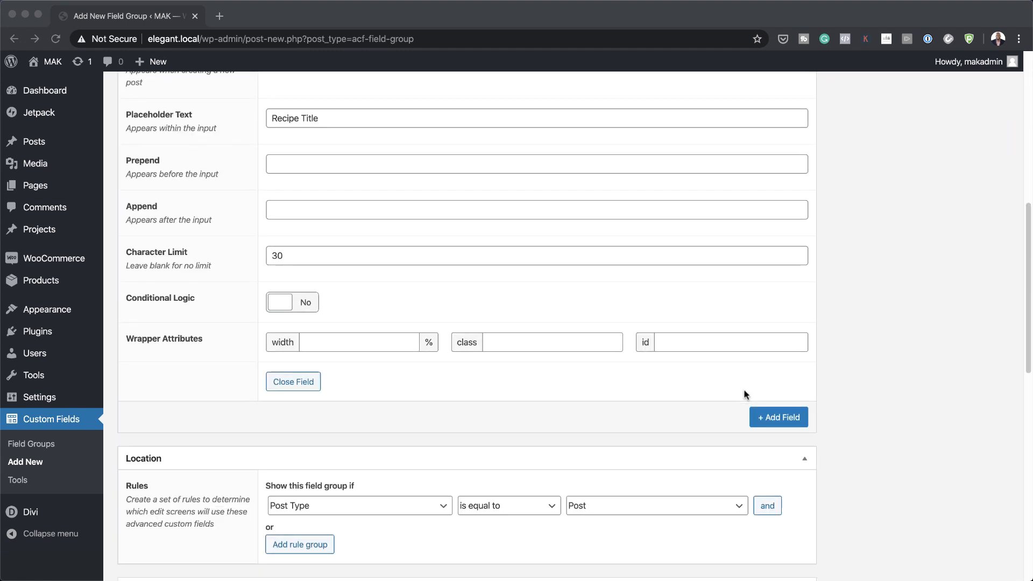
Step: Add a required 'Recipe Author' Text field (recipe_author) with placeholder 'Author'
left_click(771, 415)
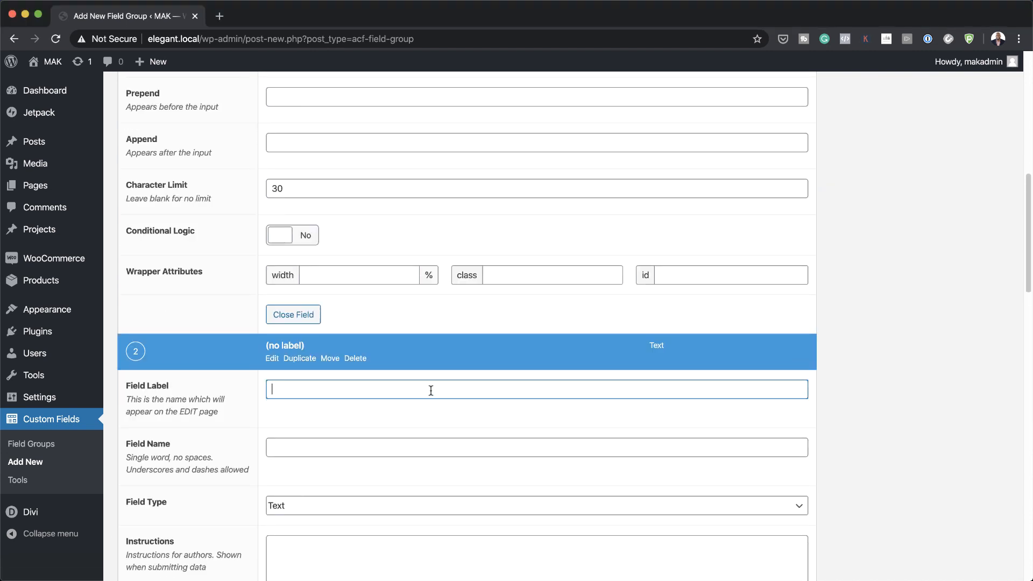
type("Recipe Author")
scroll(548, 418, "down", 3)
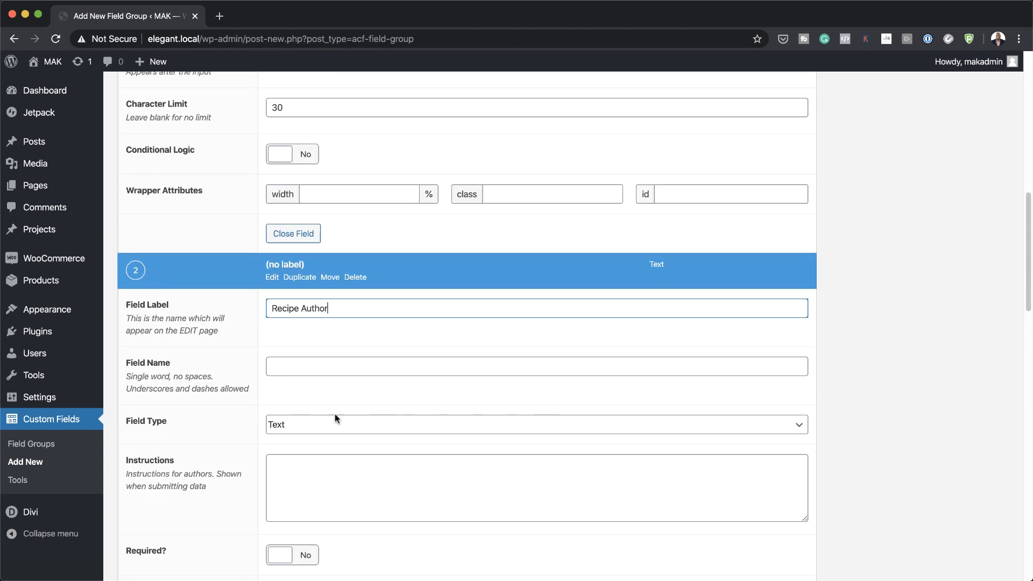
left_click(266, 397)
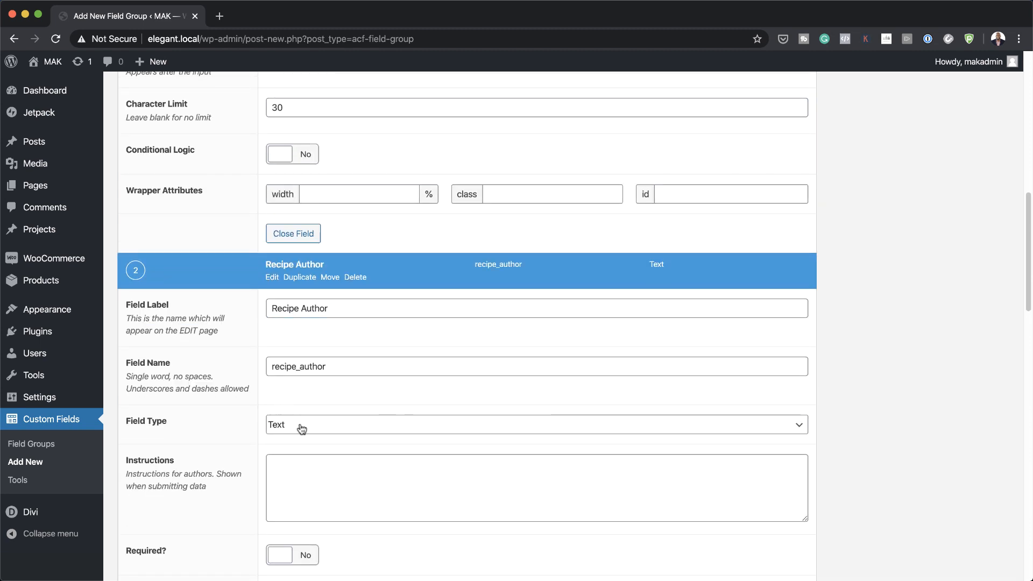
scroll(301, 429, "down", 4)
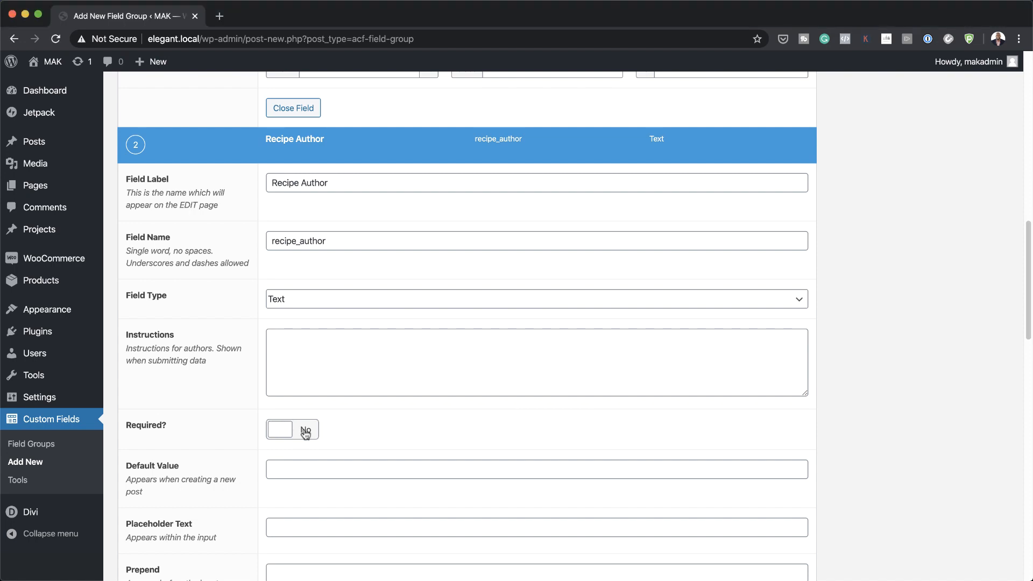
left_click(301, 431)
scroll(290, 474, "down", 2)
left_click(291, 485)
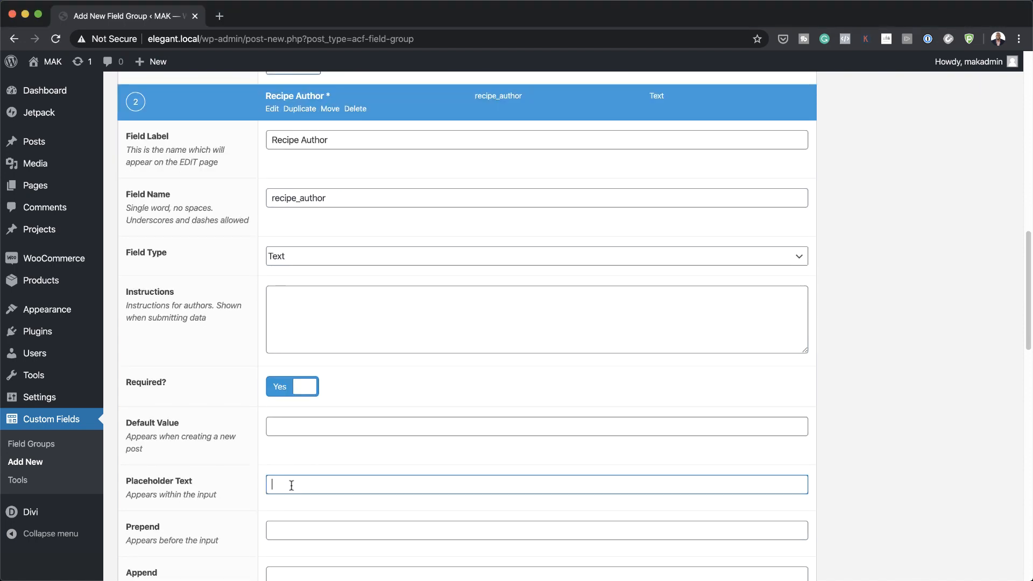
type("Author")
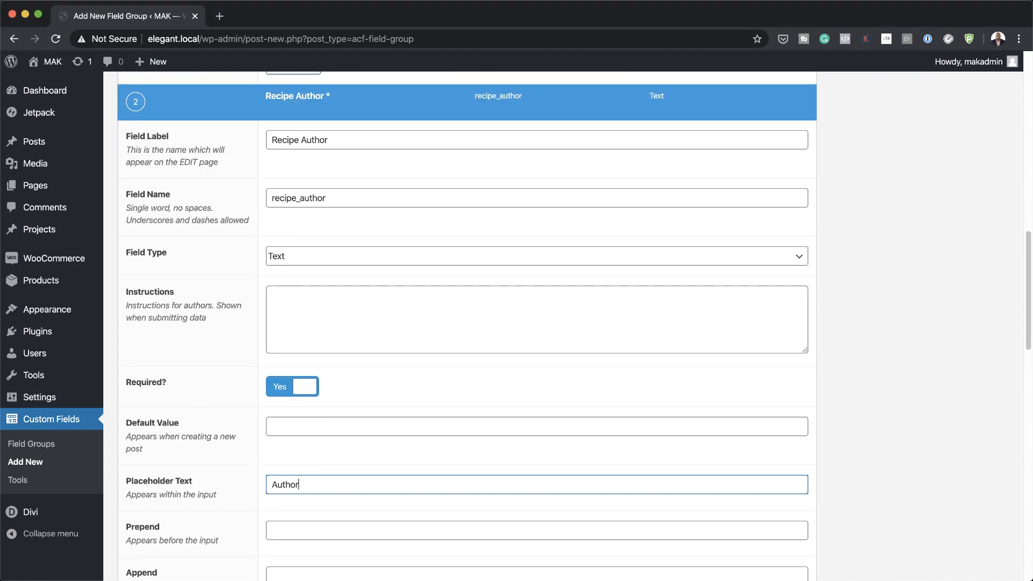
scroll(752, 329, "down", 5)
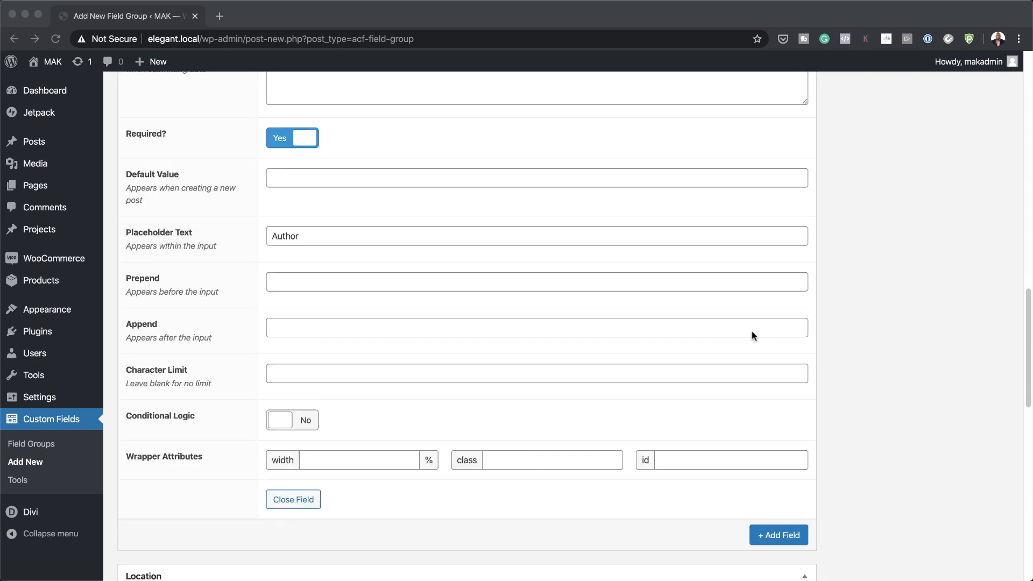
scroll(751, 331, "down", 3)
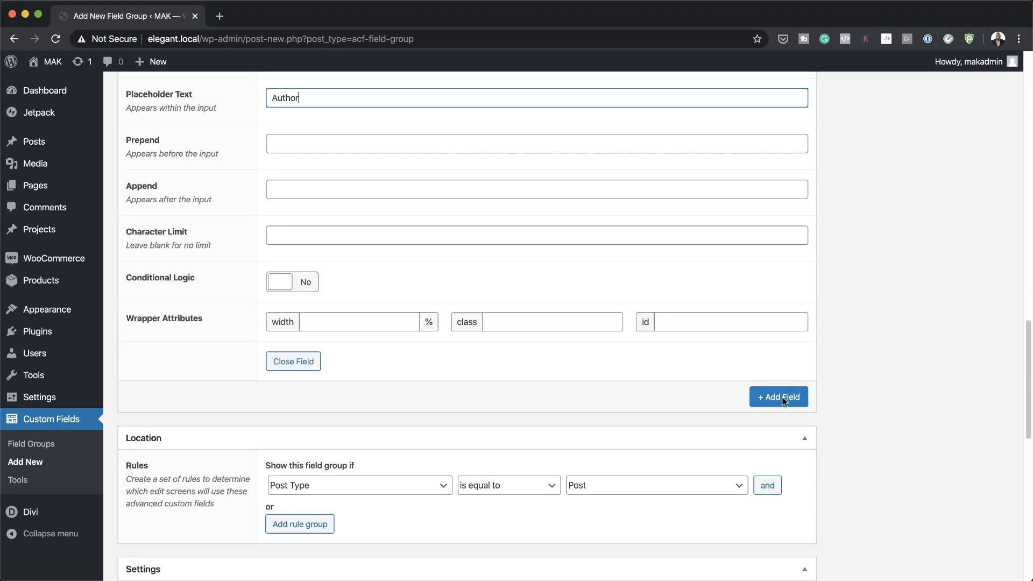
Step: Add a required Number field labelled 'Recipe Prep Time'
left_click(787, 398)
scroll(357, 438, "down", 1)
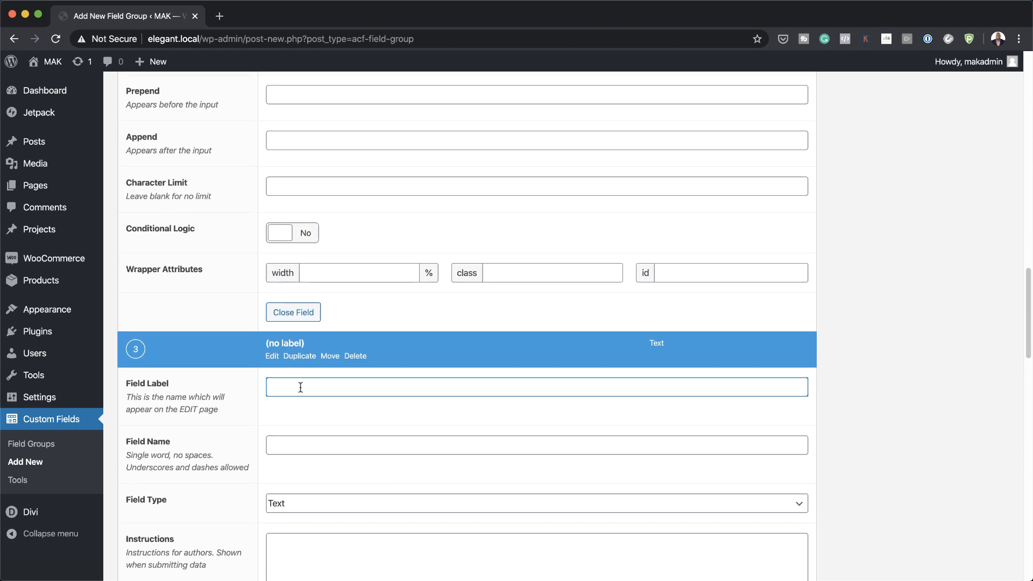
type("Recipe Prep Time")
left_click(771, 430)
scroll(336, 418, "down", 2)
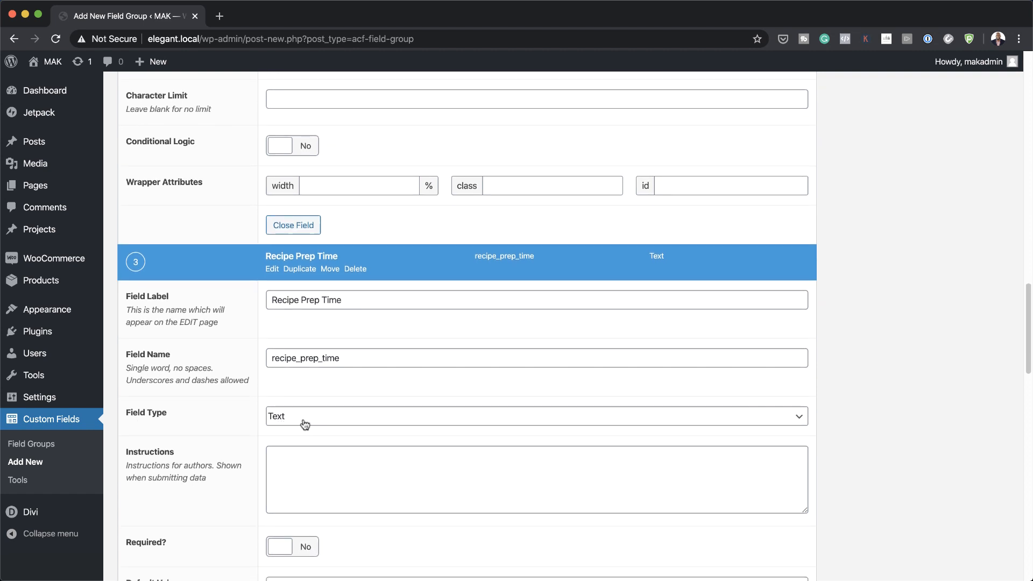
left_click(303, 419)
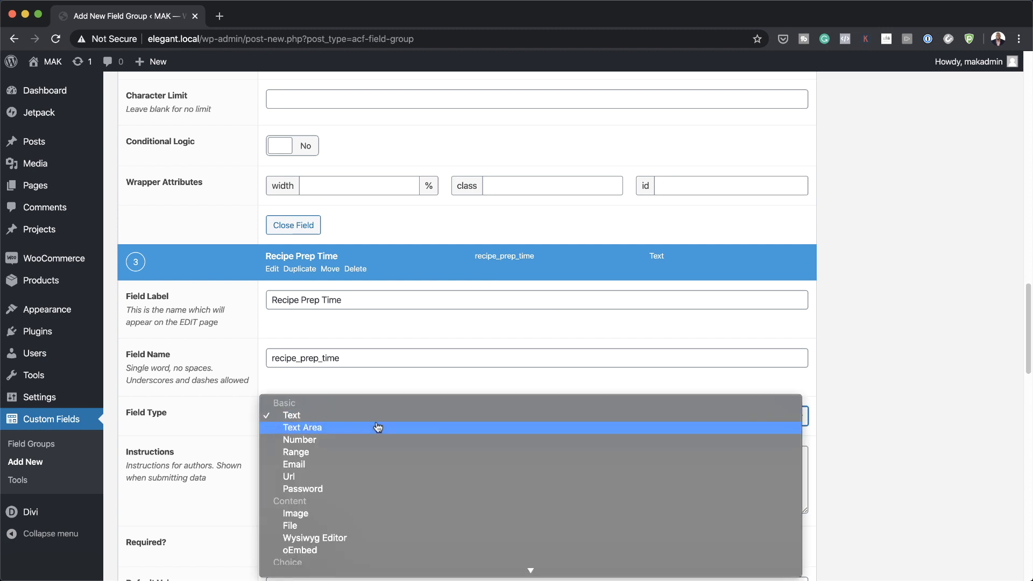
left_click(346, 445)
scroll(323, 431, "down", 3)
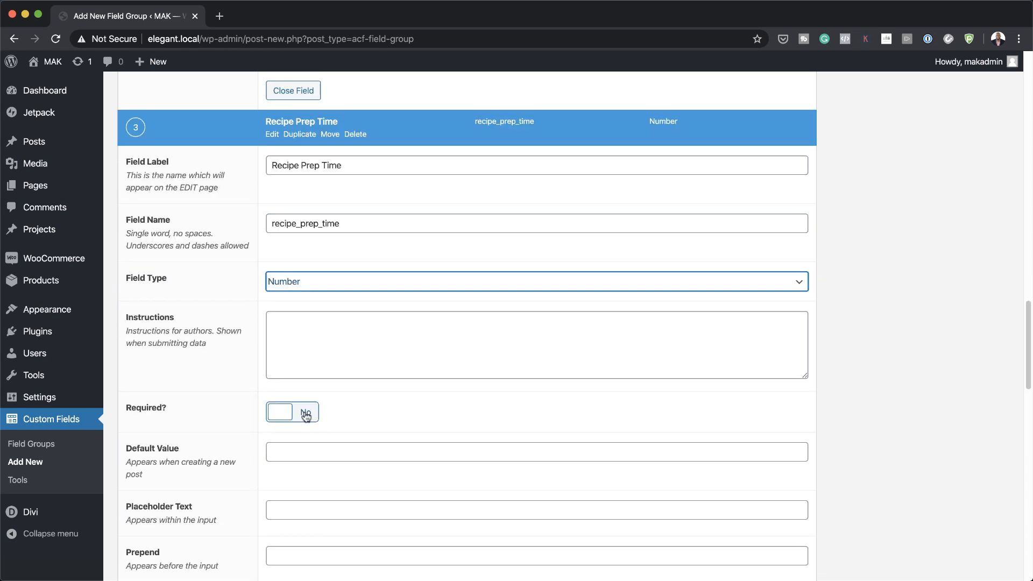
left_click(305, 414)
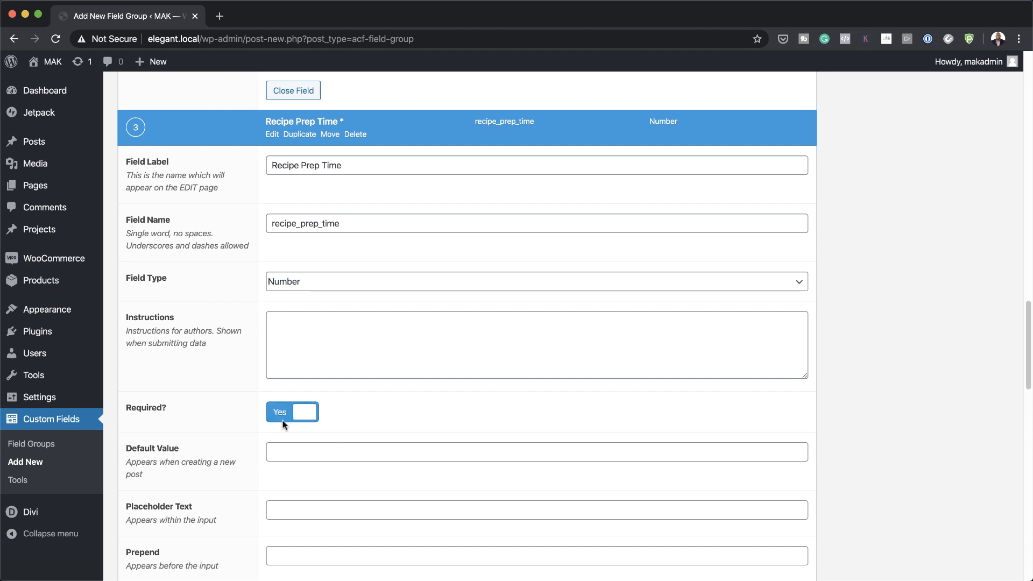
scroll(227, 460, "down", 1)
Step: Give Recipe Prep Time default '##', prepend 'Prep Time:' and append 'min'
left_click(293, 403)
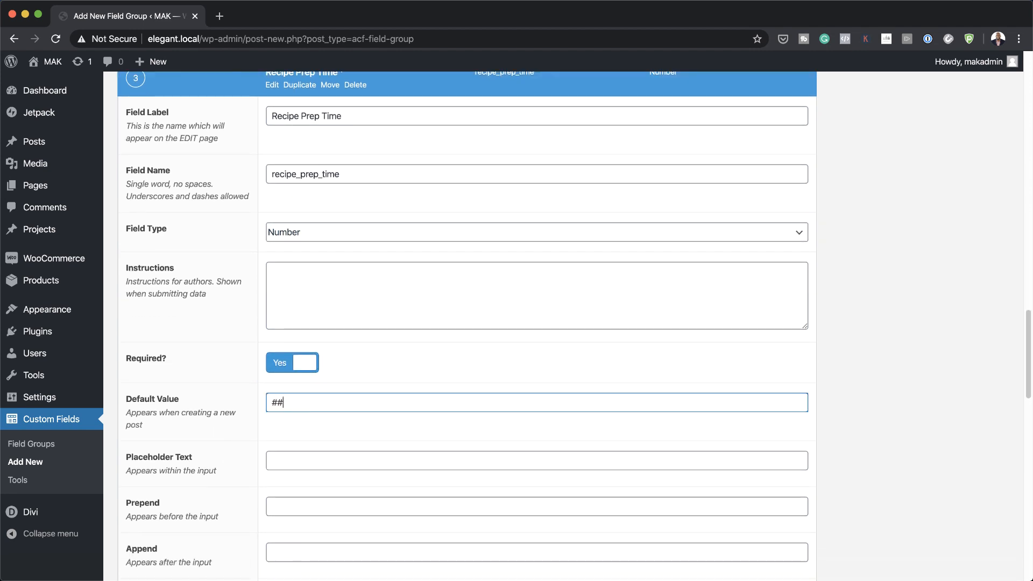
scroll(295, 406, "down", 1)
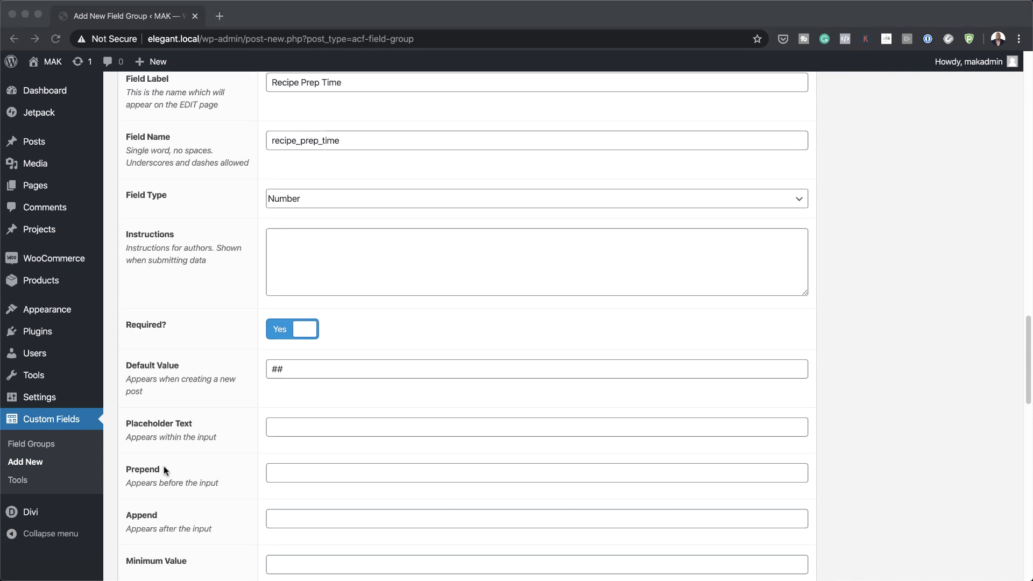
left_click(306, 472)
type("Prep Time:")
scroll(396, 491, "down", 1)
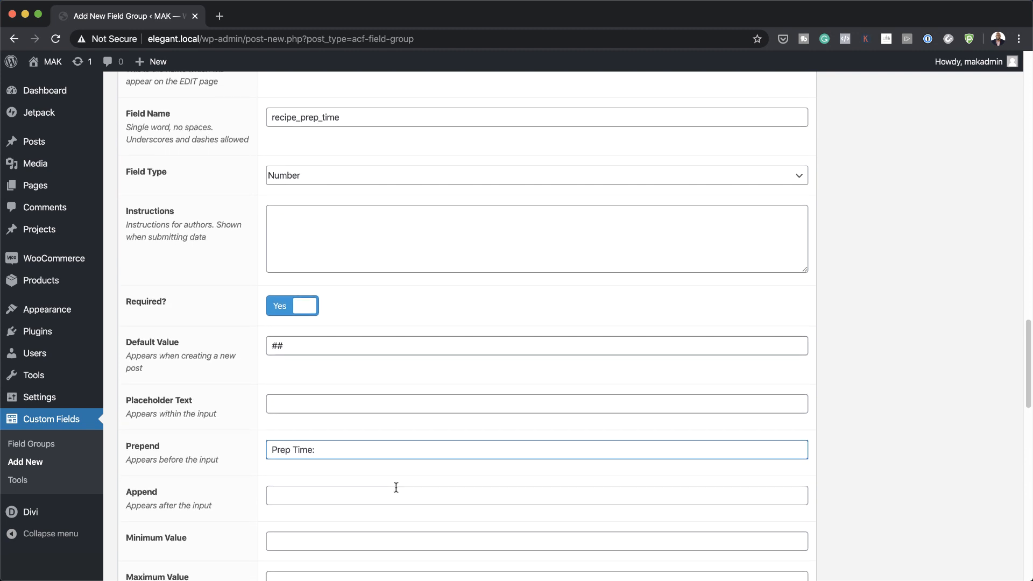
left_click(310, 497)
type("min")
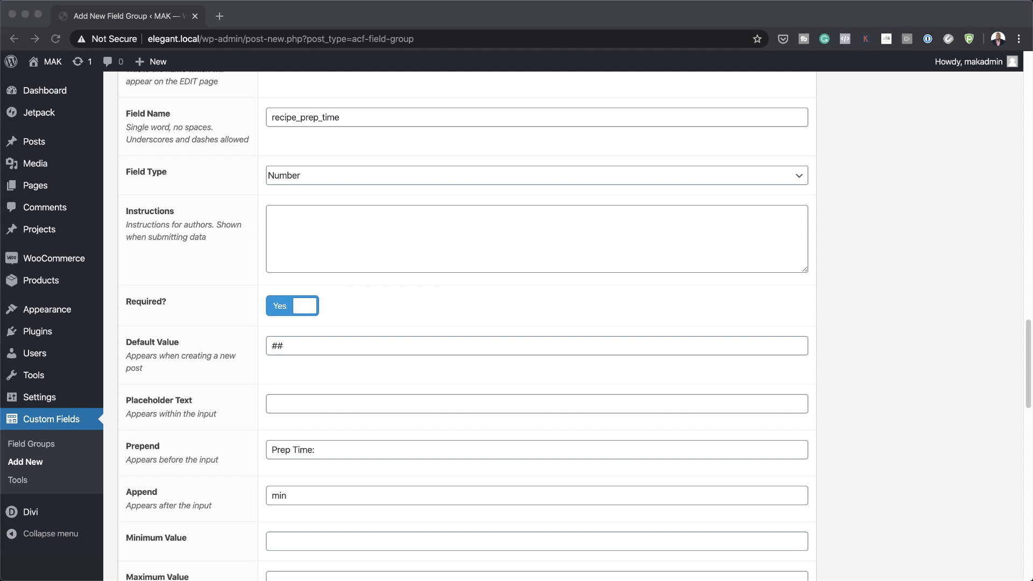
scroll(805, 309, "down", 5)
scroll(805, 311, "down", 4)
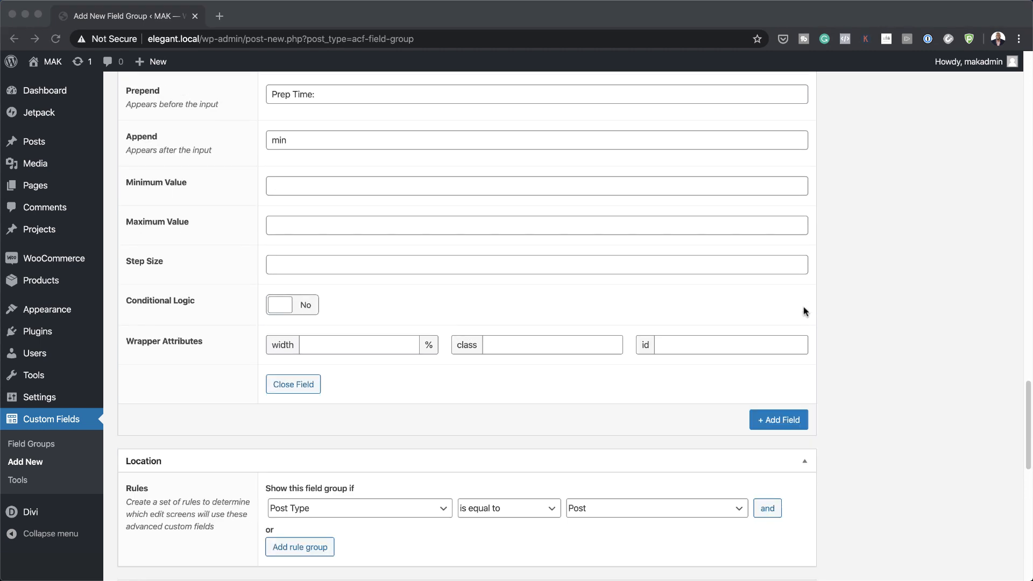
Step: Add a required Number field labelled 'Recipe Servings'
left_click(787, 327)
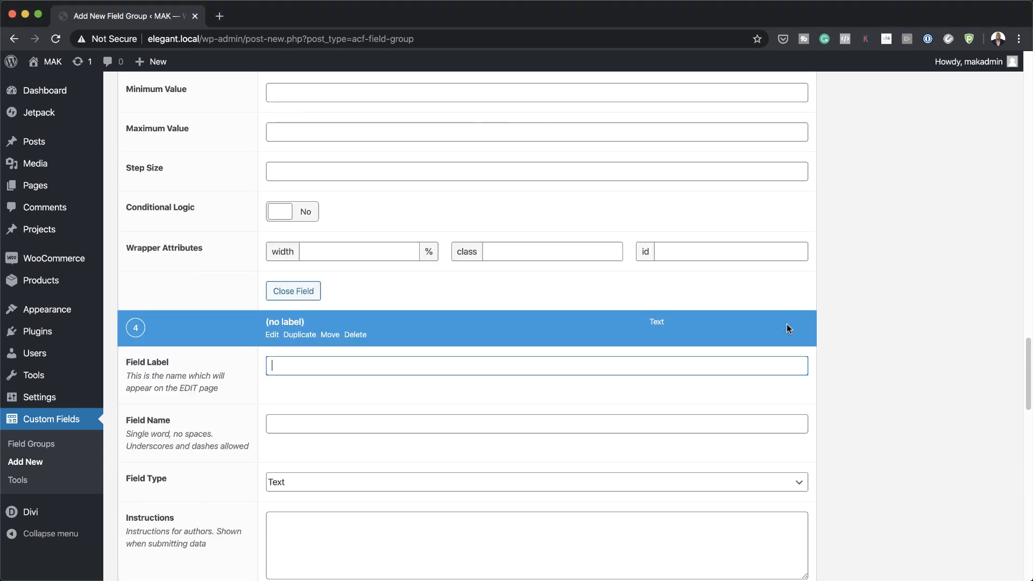
type("Recipe Servings")
left_click(453, 441)
scroll(454, 441, "down", 2)
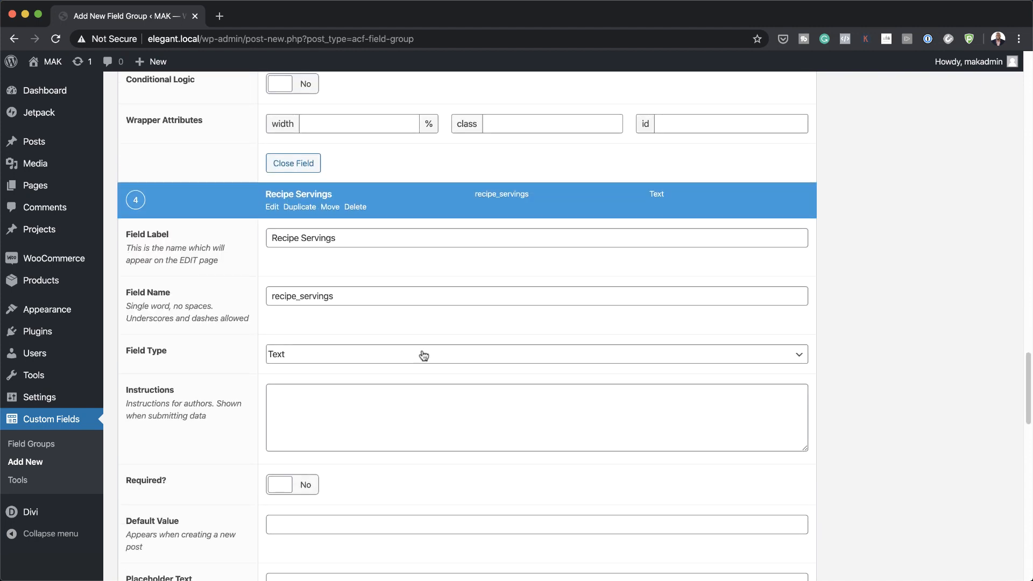
left_click(424, 356)
left_click(419, 383)
scroll(306, 403, "down", 2)
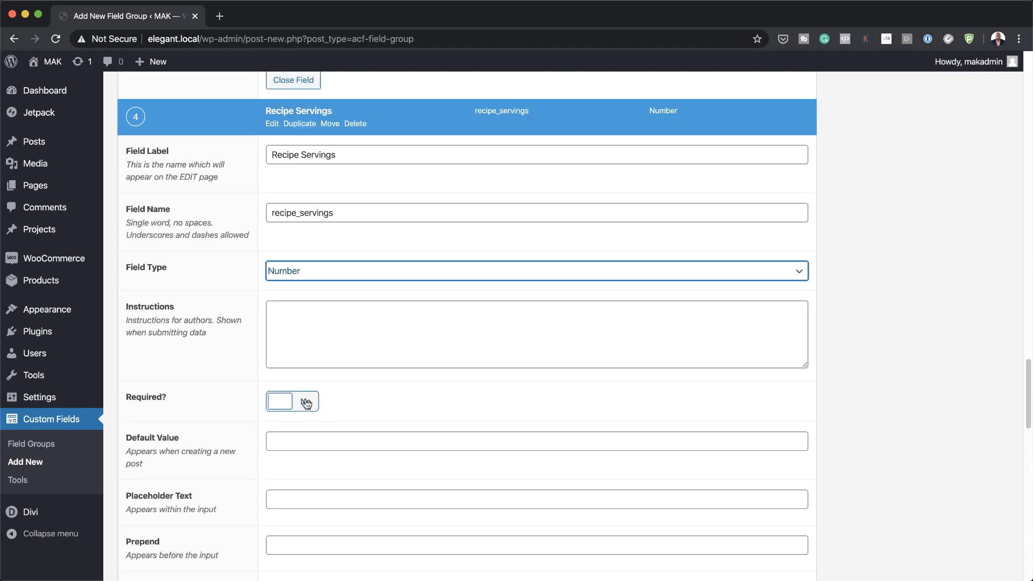
left_click(306, 403)
scroll(338, 460, "down", 3)
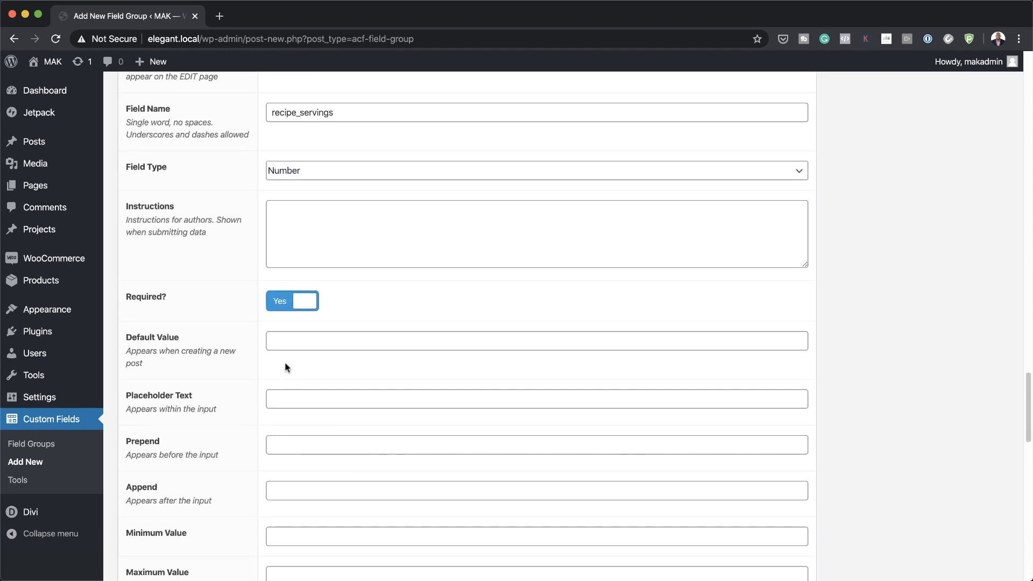
Step: Give Recipe Servings default value '##' and the prefix 'Servings:'
left_click(299, 341)
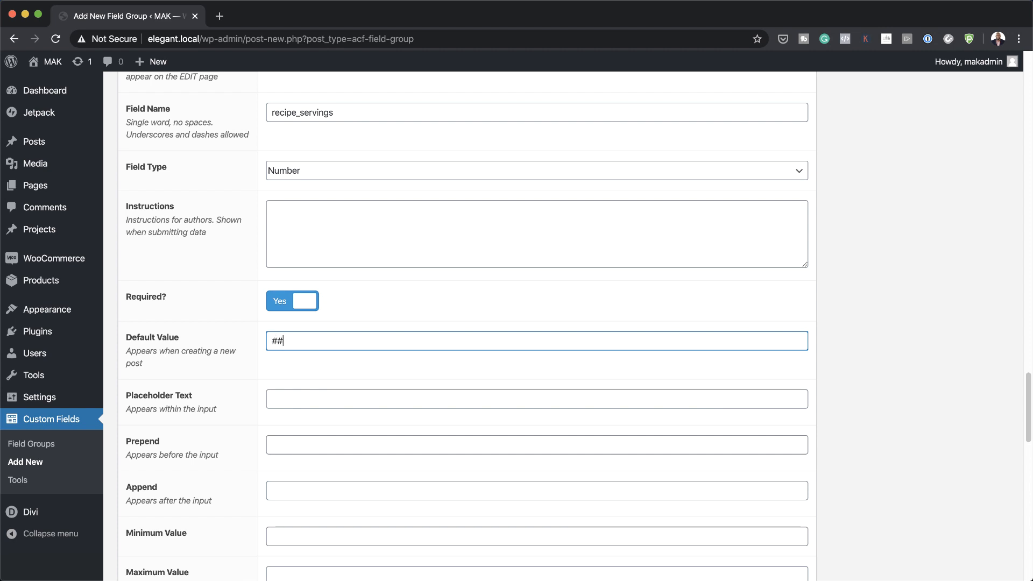
left_click(322, 442)
type("Servings:")
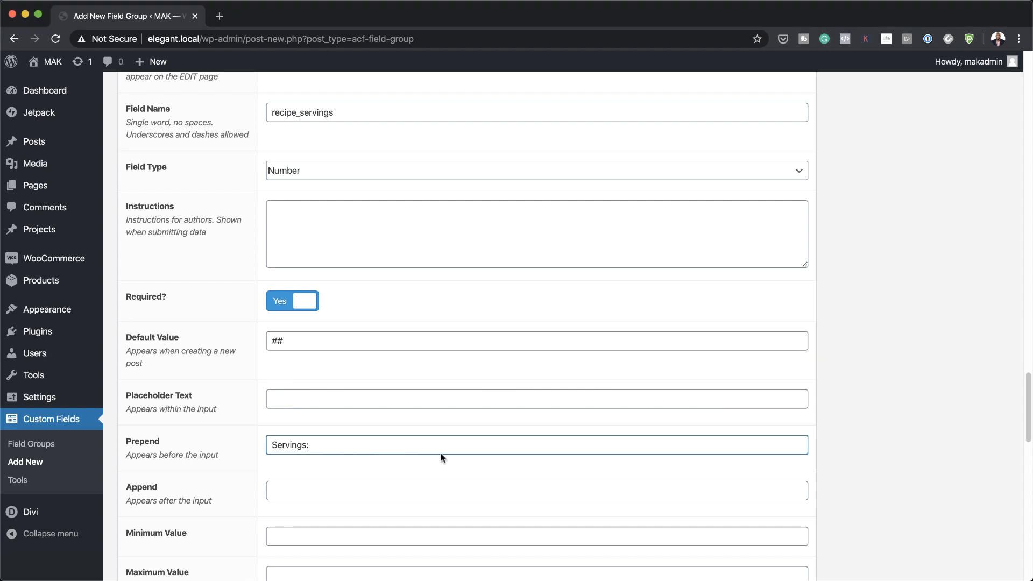
scroll(773, 408, "down", 2)
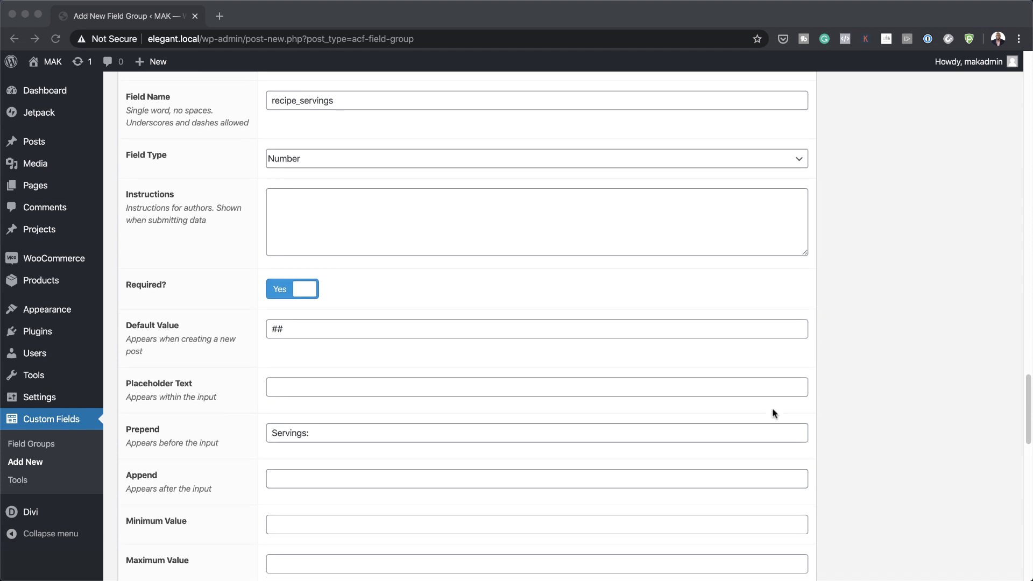
scroll(772, 413, "down", 10)
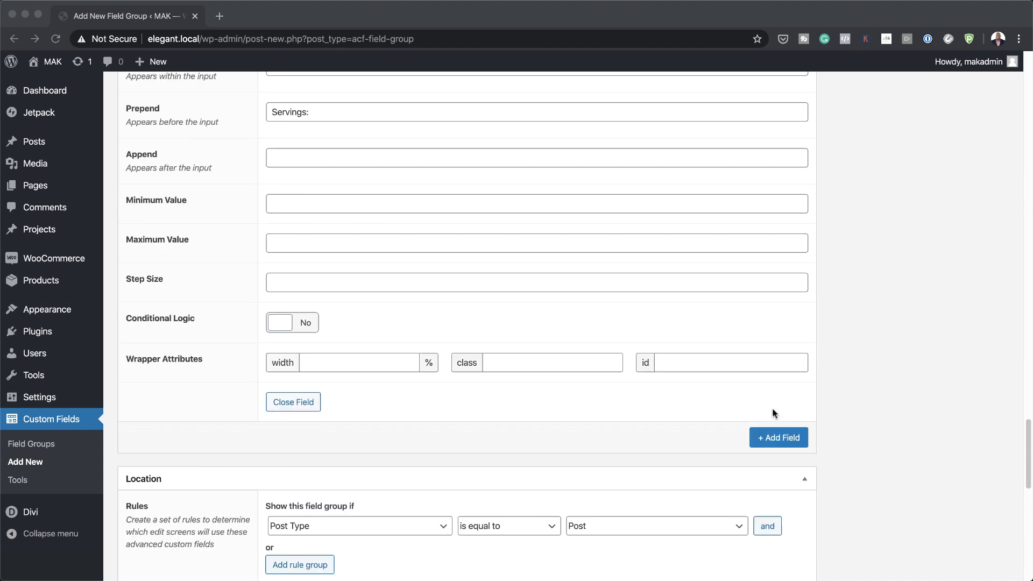
left_click(772, 429)
Step: Add a required 'Recipe Flavor Tip' Text field, 40-character limit, prepend 'Flavor Tip:'
left_click(775, 430)
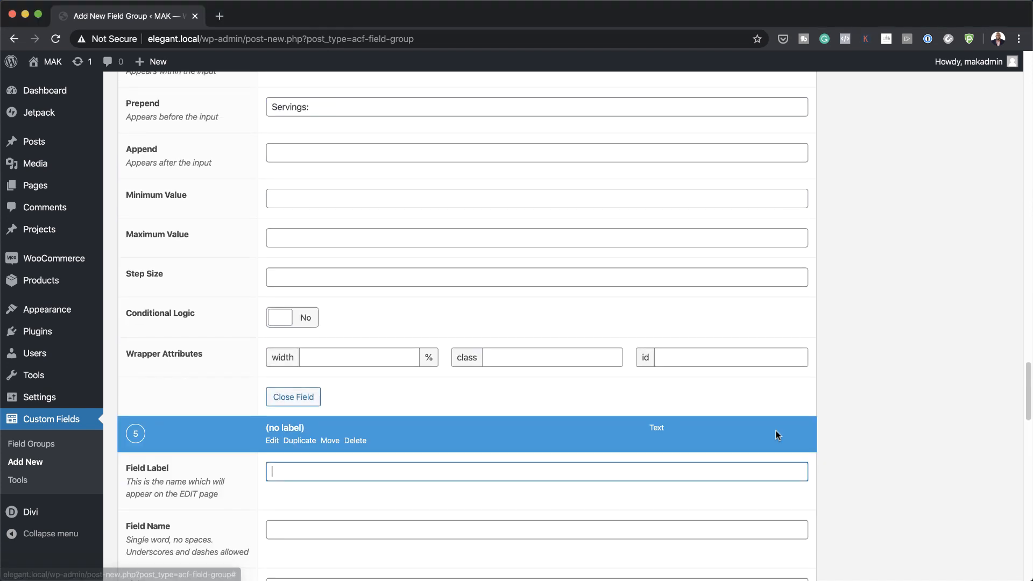
type("Recipe Flavor Tip")
scroll(680, 455, "down", 5)
left_click(489, 370)
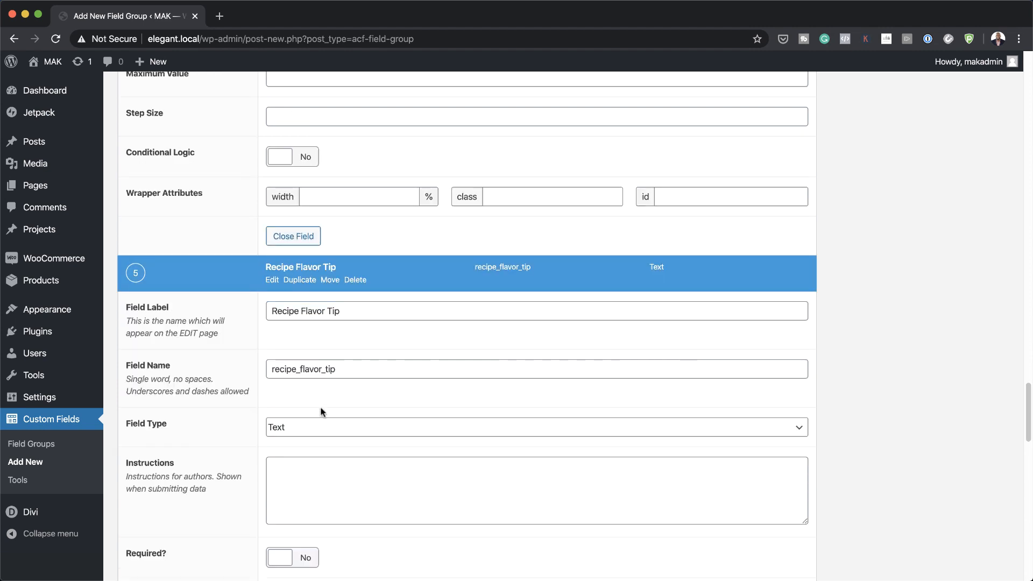
scroll(228, 470, "down", 4)
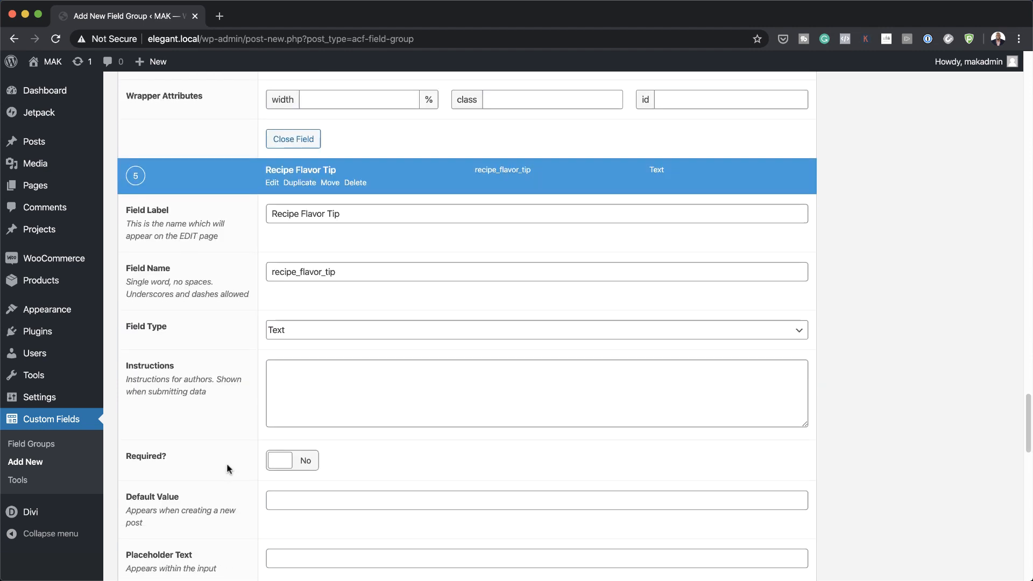
left_click(304, 460)
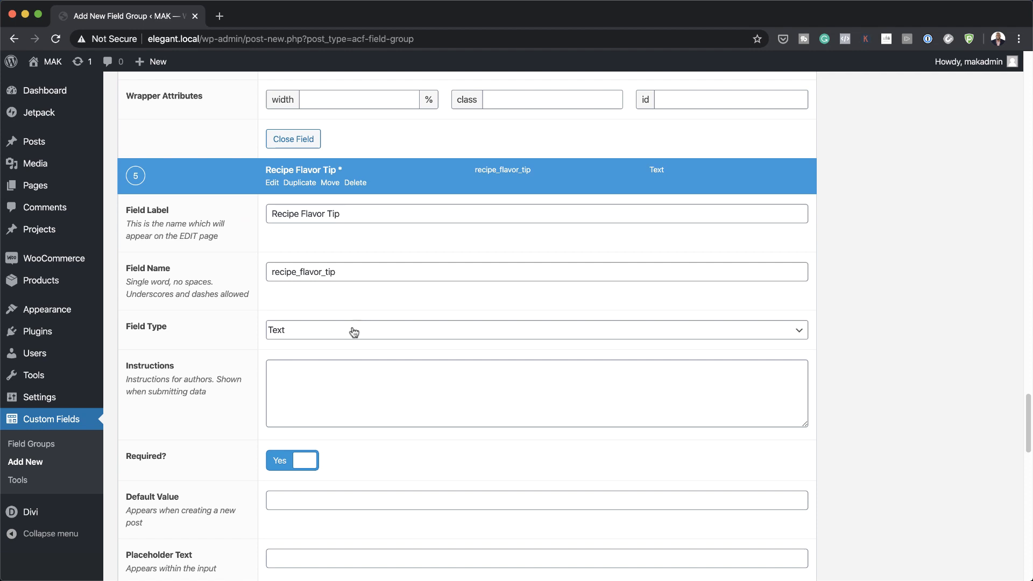
scroll(317, 371, "down", 5)
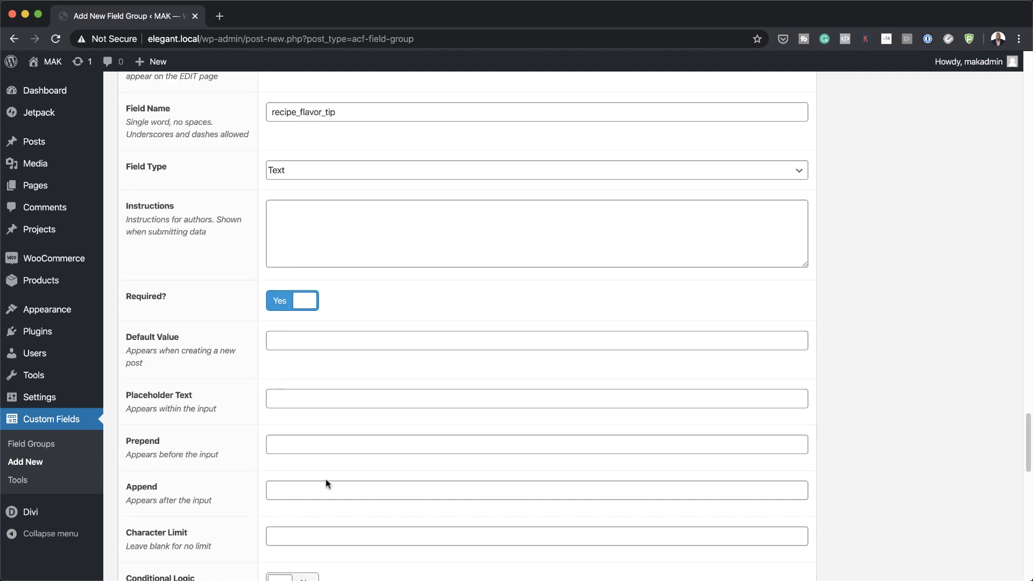
left_click(313, 533)
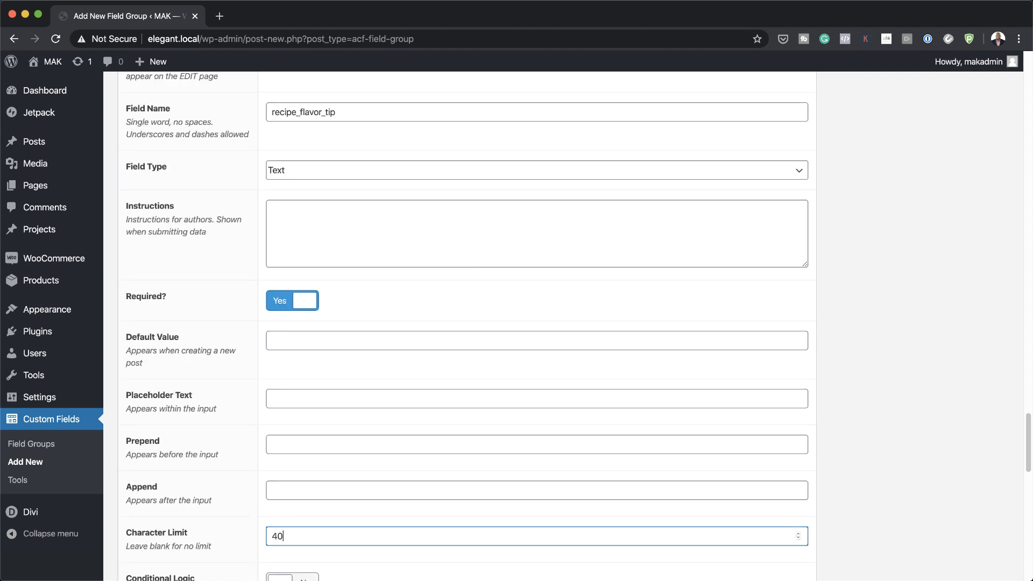
scroll(484, 505, "down", 1)
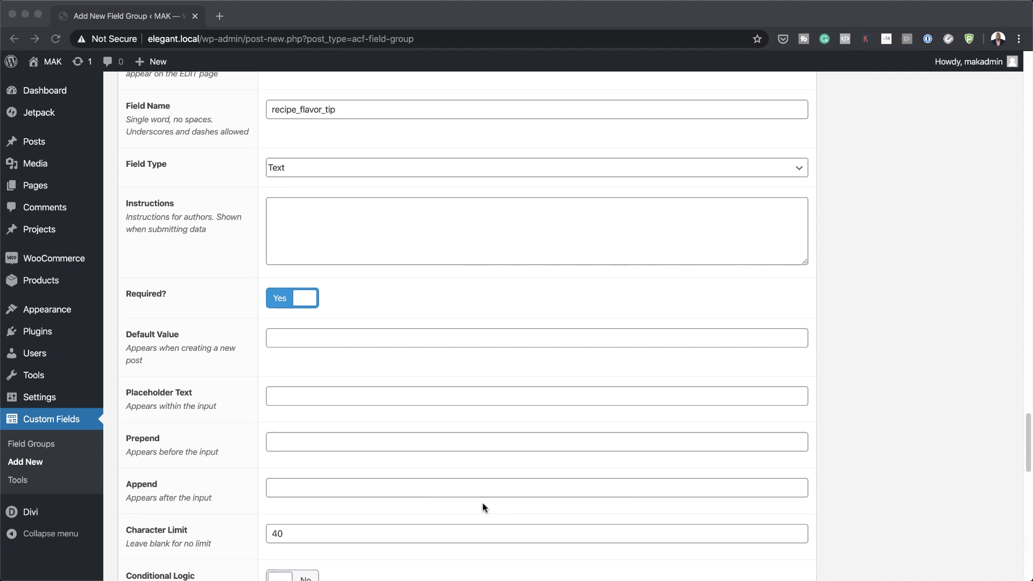
left_click(309, 434)
type("Flavor Tip:")
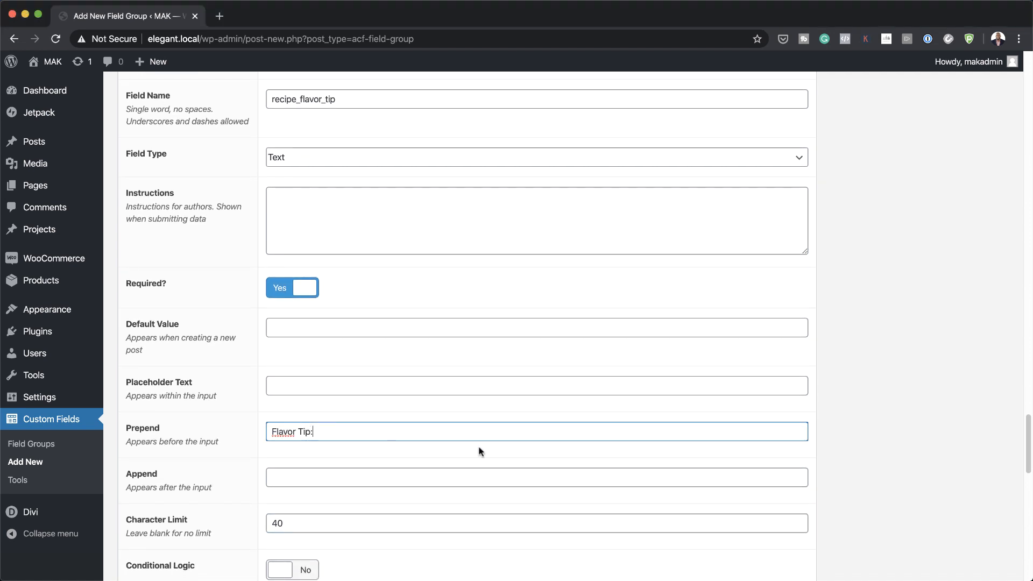
scroll(924, 431, "down", 10)
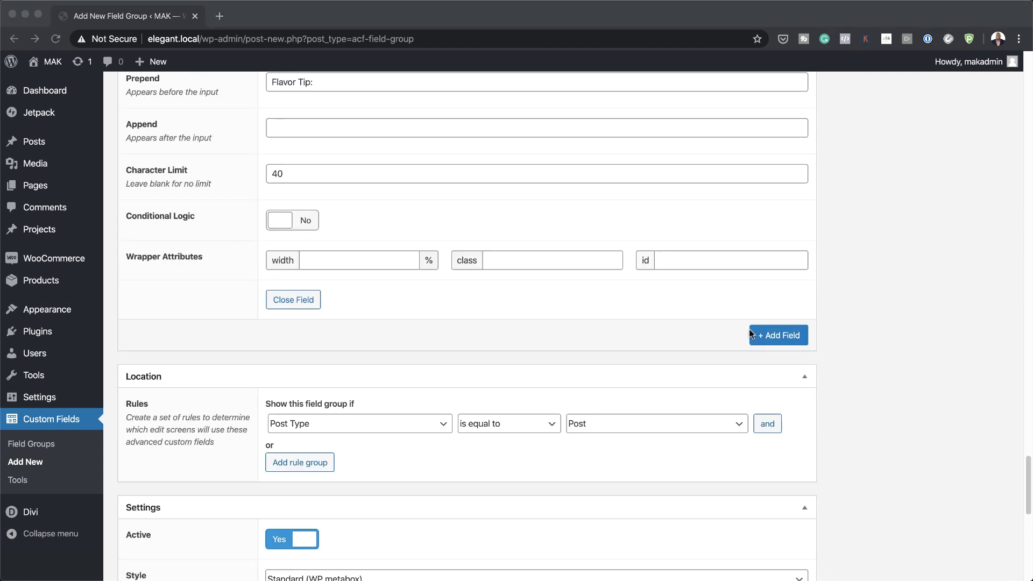
Step: Add a required Image field labelled 'Recipe Image' (recipe_image)
left_click(778, 335)
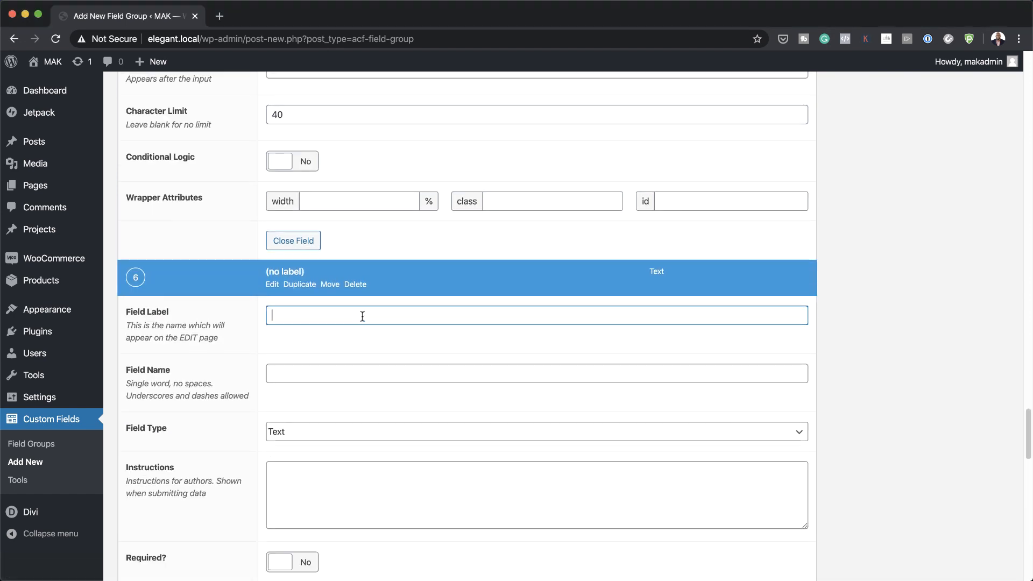
type("Recipe Image")
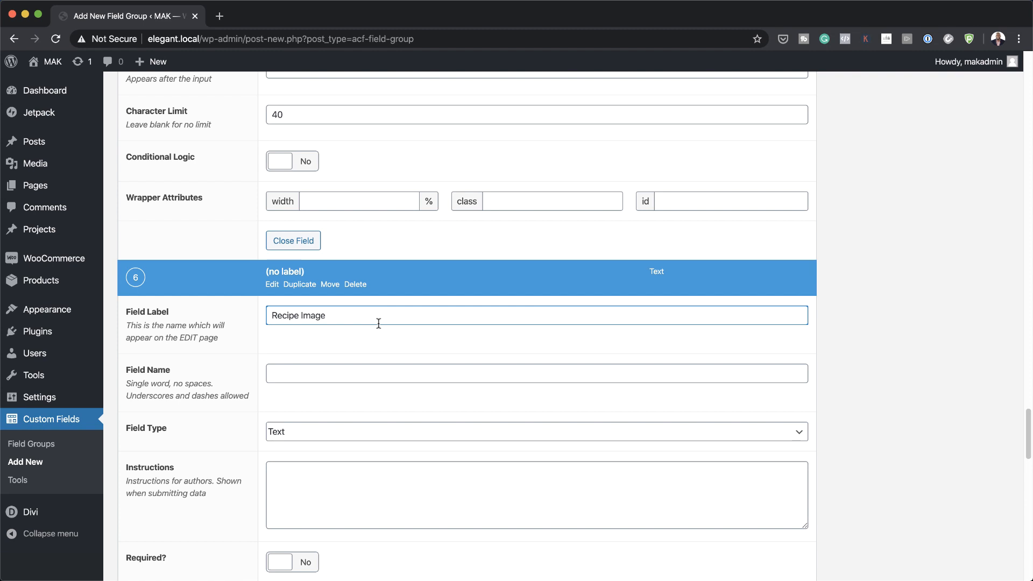
scroll(276, 398, "down", 1)
left_click(277, 398)
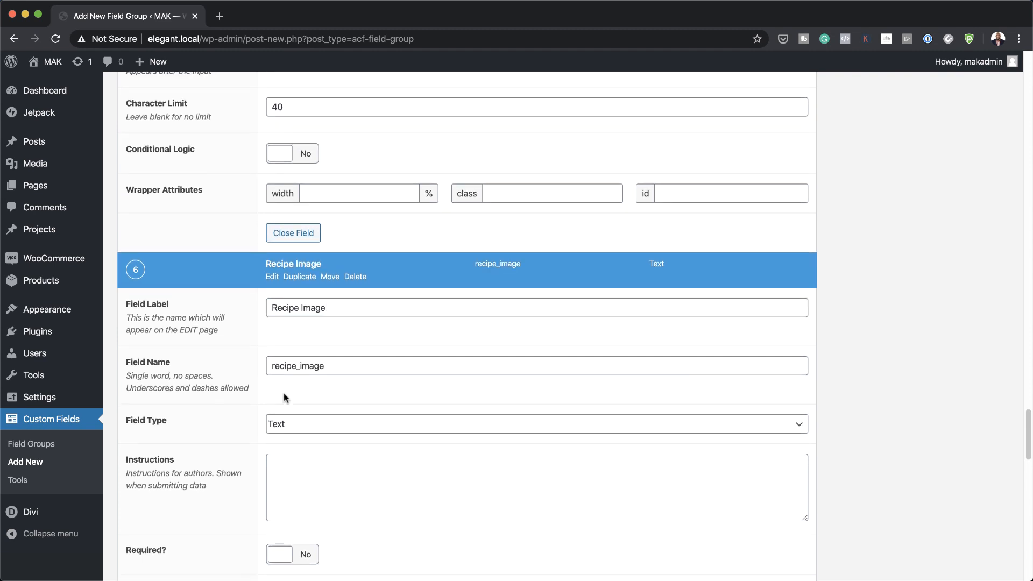
scroll(285, 398, "down", 1)
left_click(314, 392)
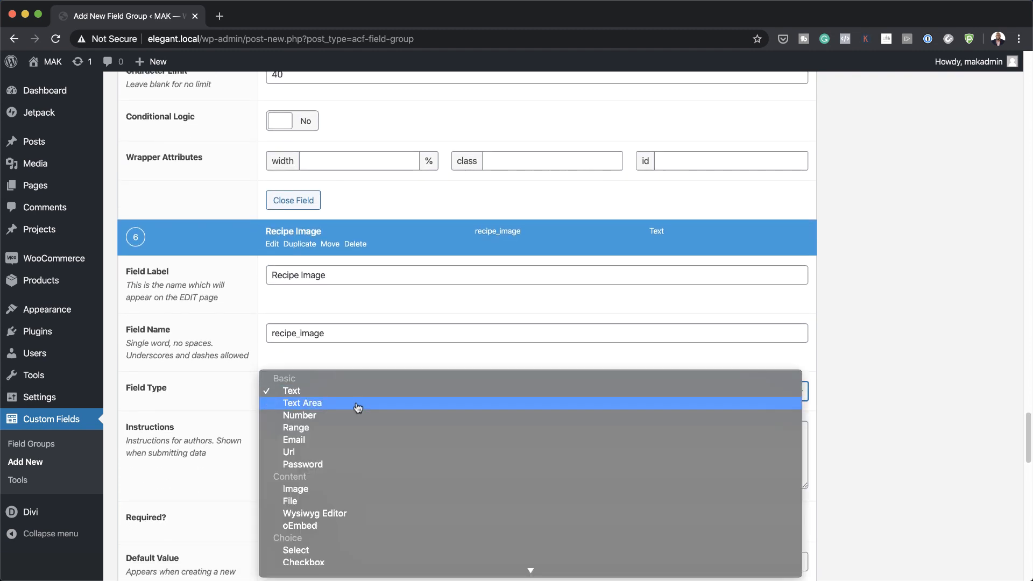
left_click(295, 489)
scroll(291, 457, "down", 2)
left_click(308, 425)
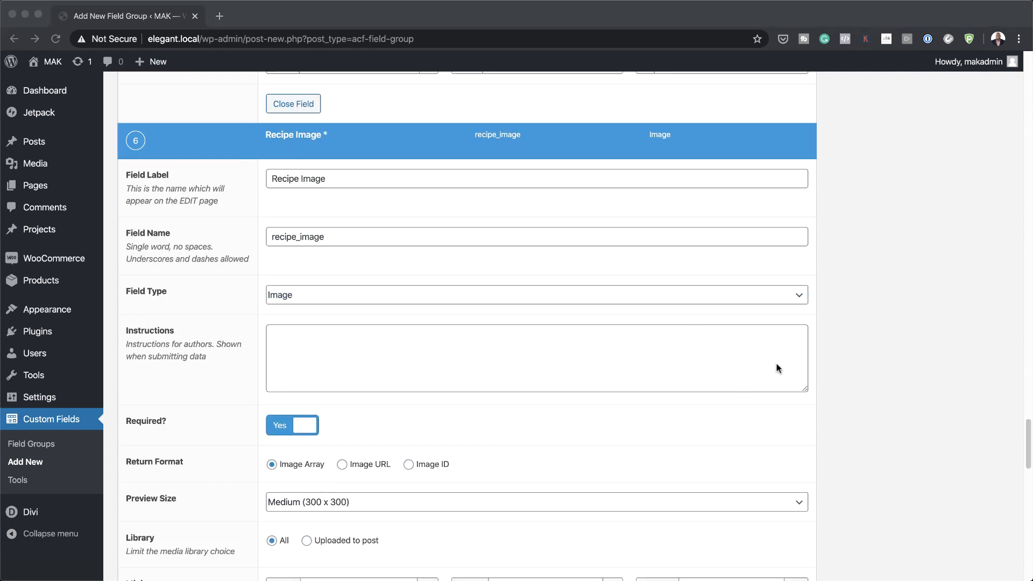
scroll(777, 368, "down", 10)
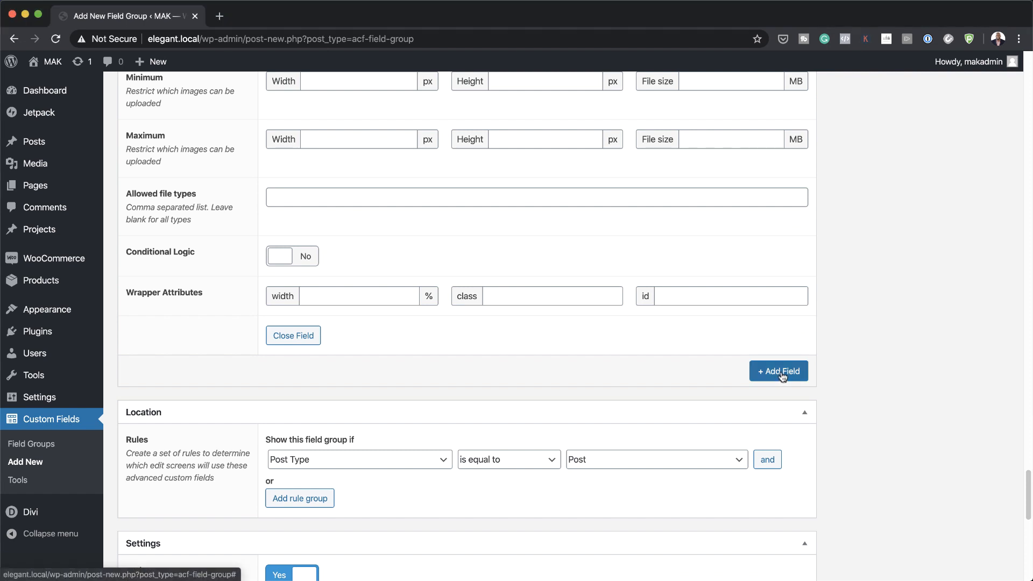
Step: Add a 'Recipe Ingredients Title' field with instructions 'Just write the same as placeholder text.'
left_click(781, 373)
type("Recipe Ingredients Title")
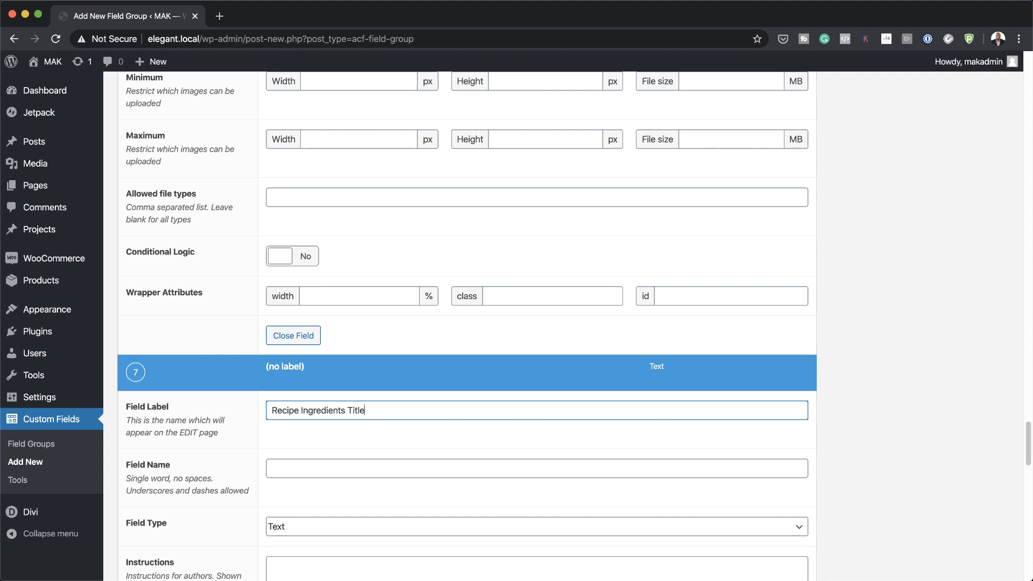
scroll(637, 415, "down", 3)
left_click(345, 399)
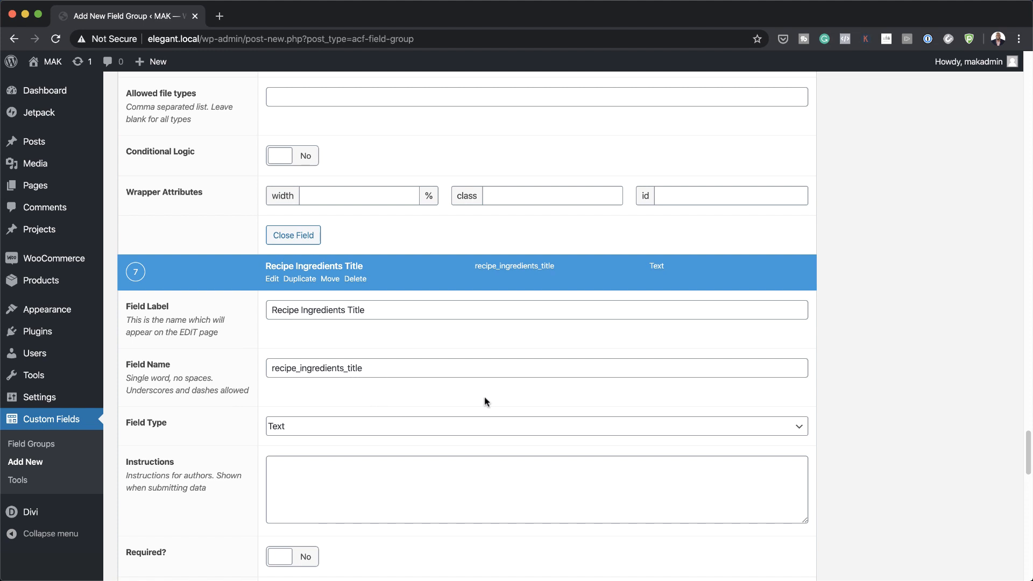
scroll(485, 403, "down", 1)
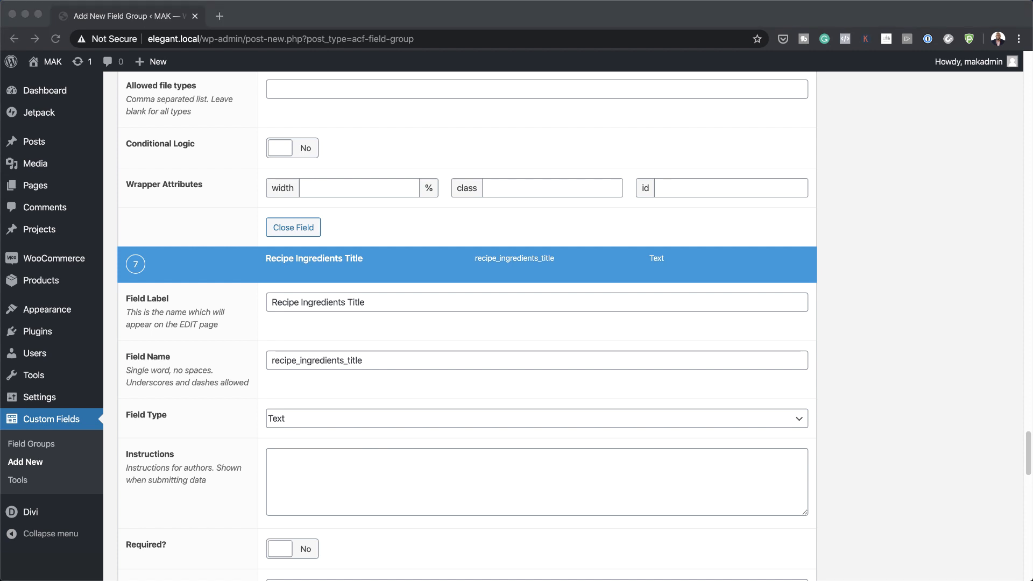
left_click(352, 473)
left_click(351, 466)
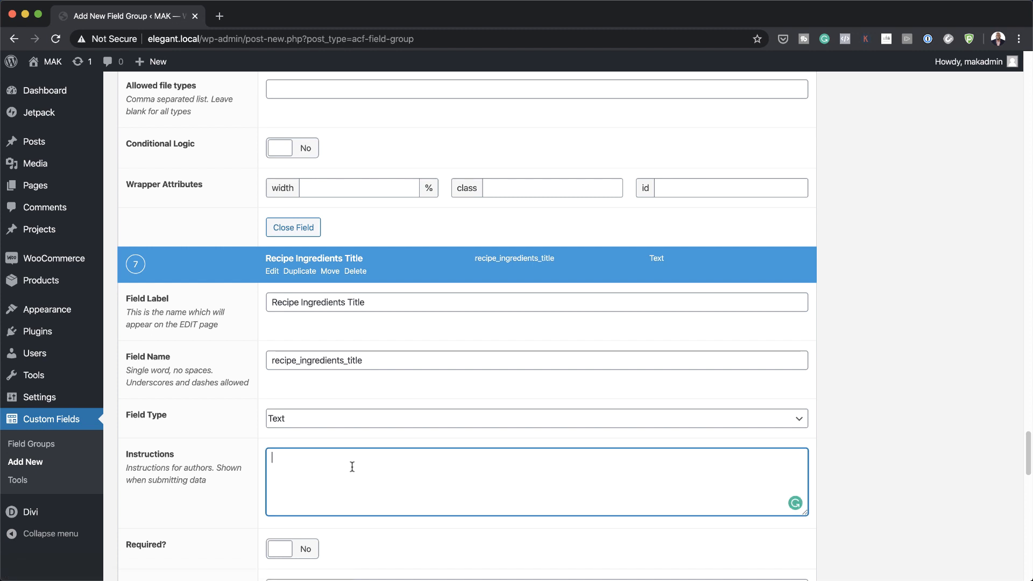
type("Just write the same as placeholder text.")
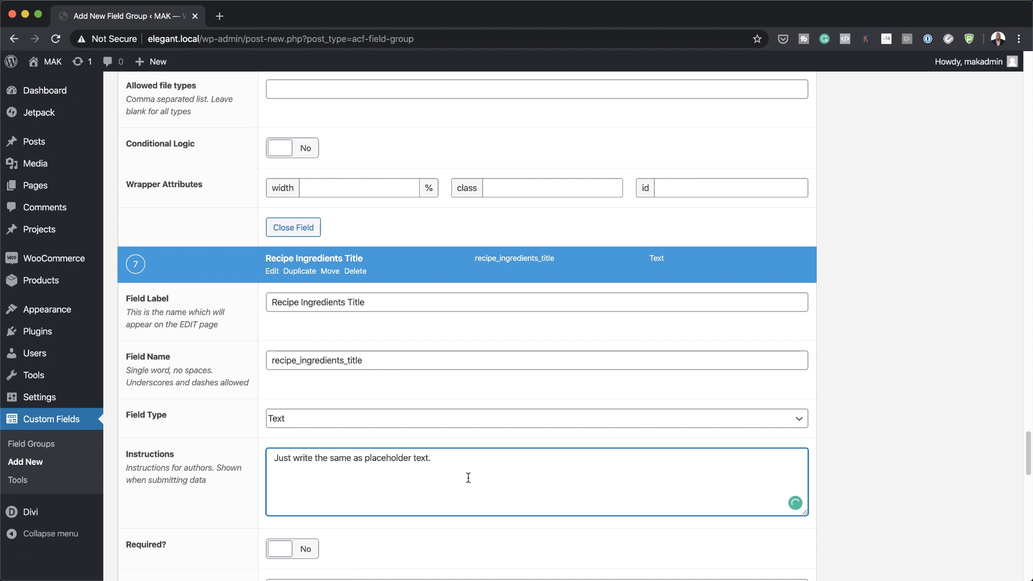
scroll(429, 538, "down", 3)
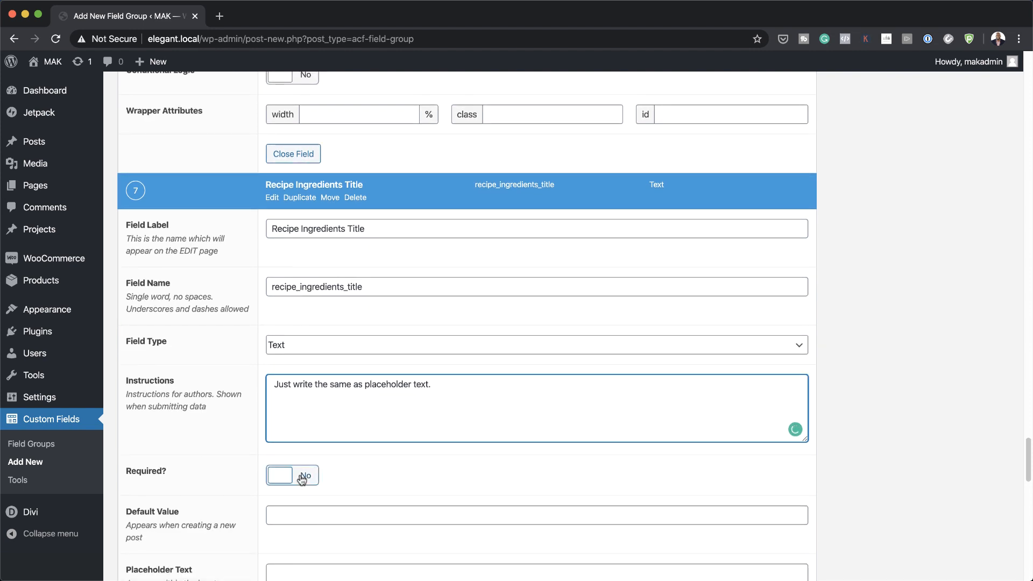
Step: Make Recipe Ingredients Title required with placeholder 'Ingredients'
left_click(301, 476)
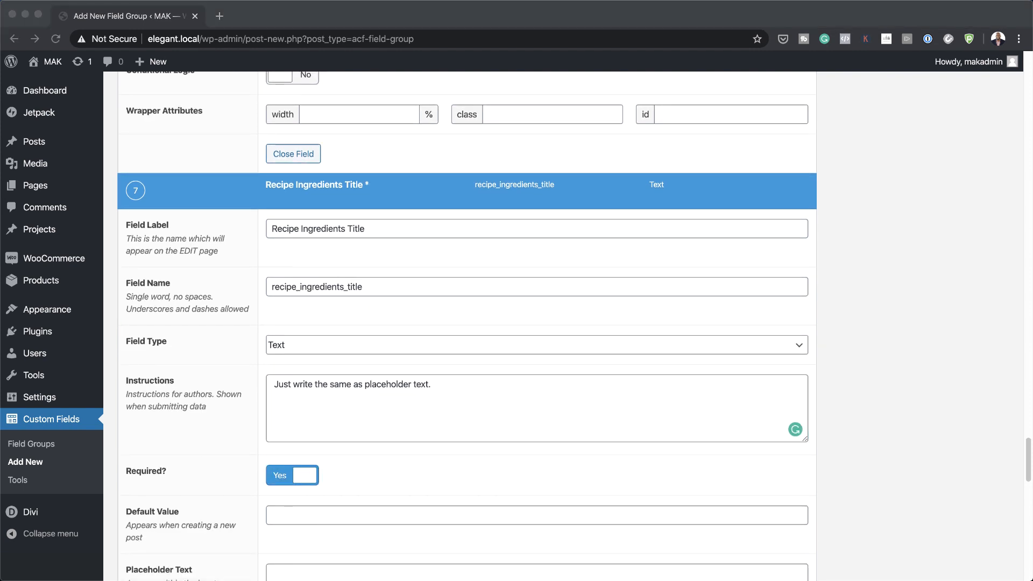
scroll(615, 516, "down", 3)
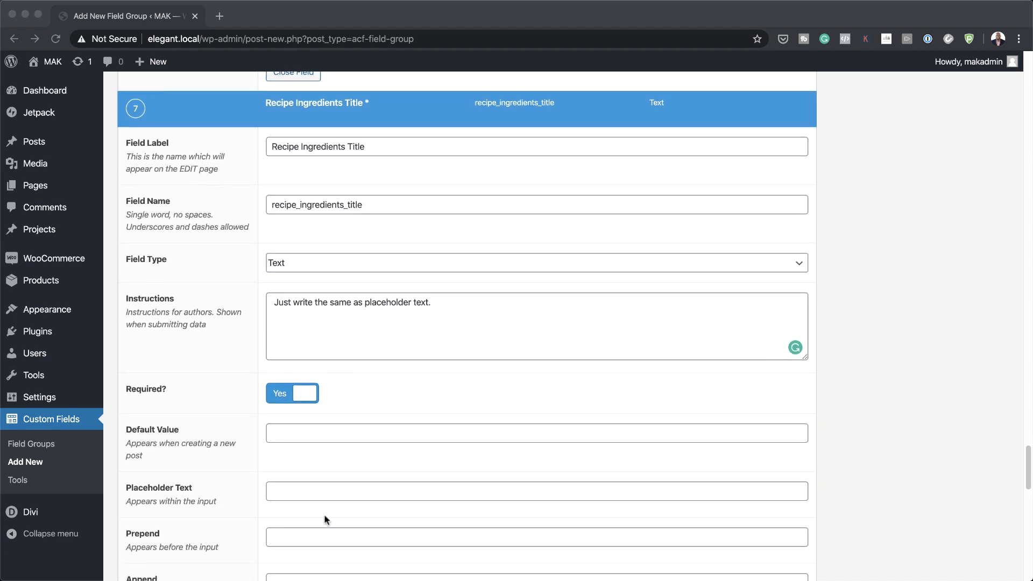
left_click(303, 495)
type("Ingredients")
scroll(716, 472, "down", 3)
scroll(716, 473, "down", 10)
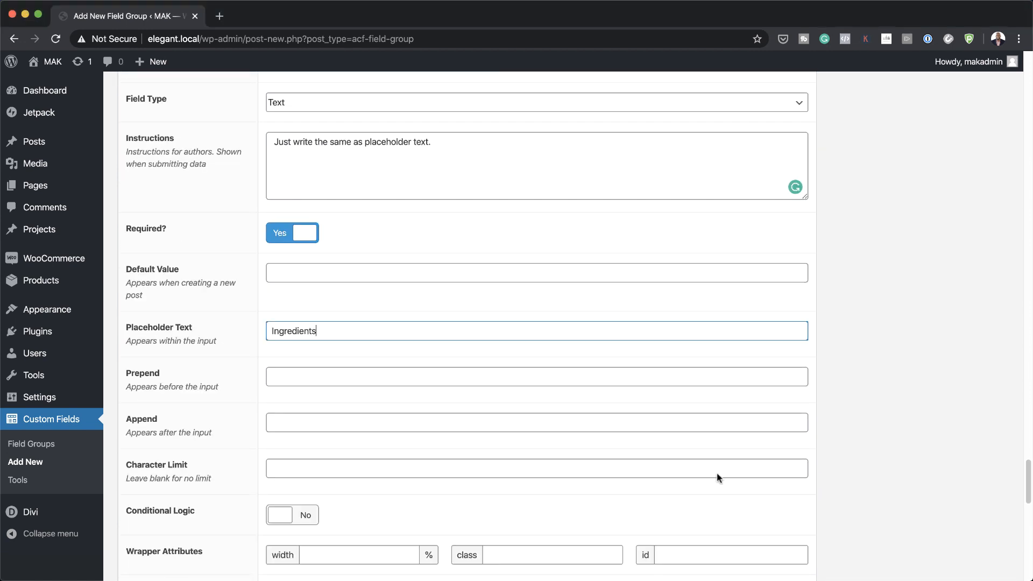
scroll(717, 473, "down", 1)
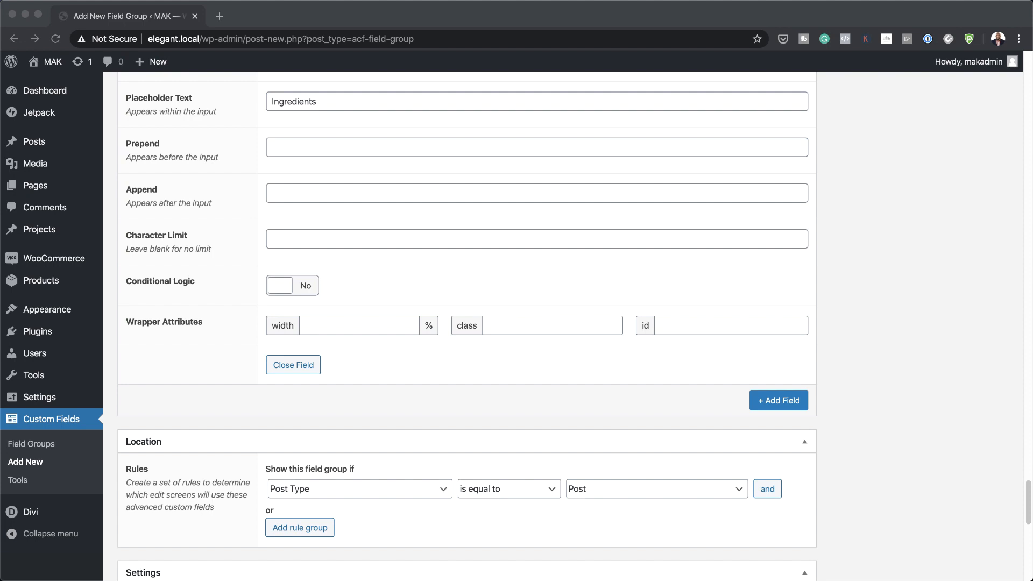
Step: Add a required 'Recipe Ingredients List' field with instructions 'Add a space after every item'
left_click(784, 399)
type("Recipe Ingredients List")
scroll(569, 425, "down", 2)
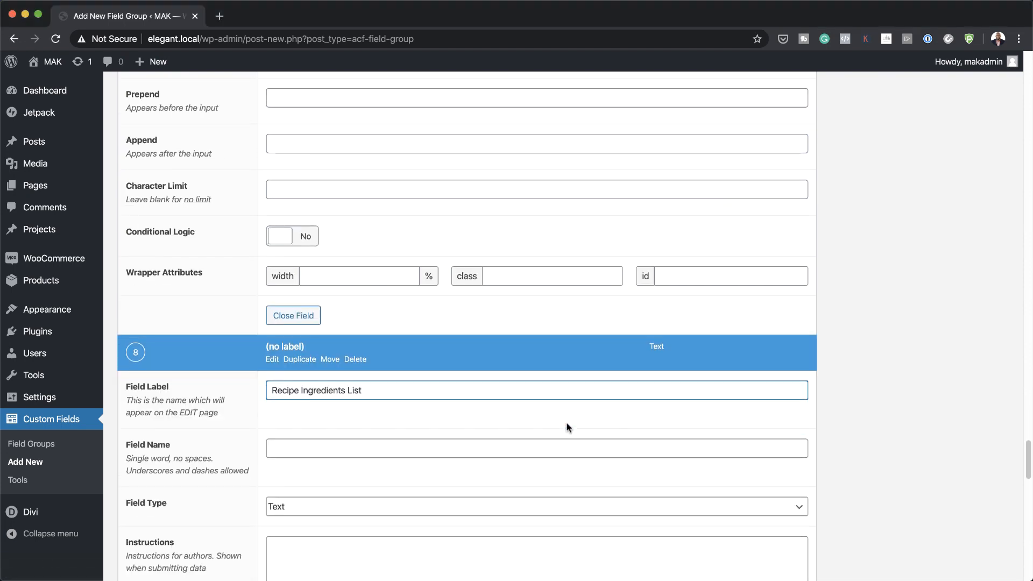
left_click(489, 399)
scroll(377, 459, "down", 2)
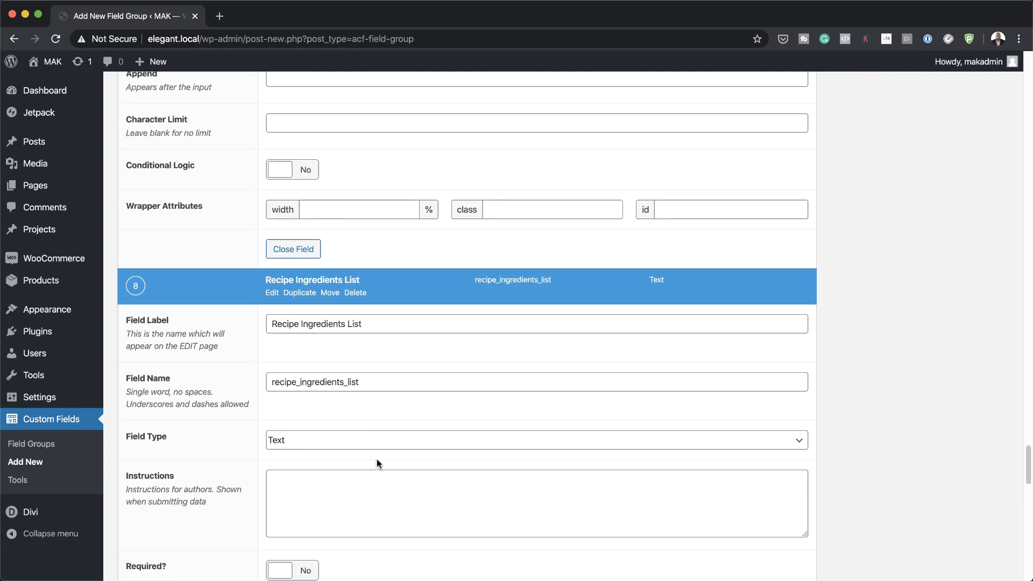
scroll(410, 447, "down", 1)
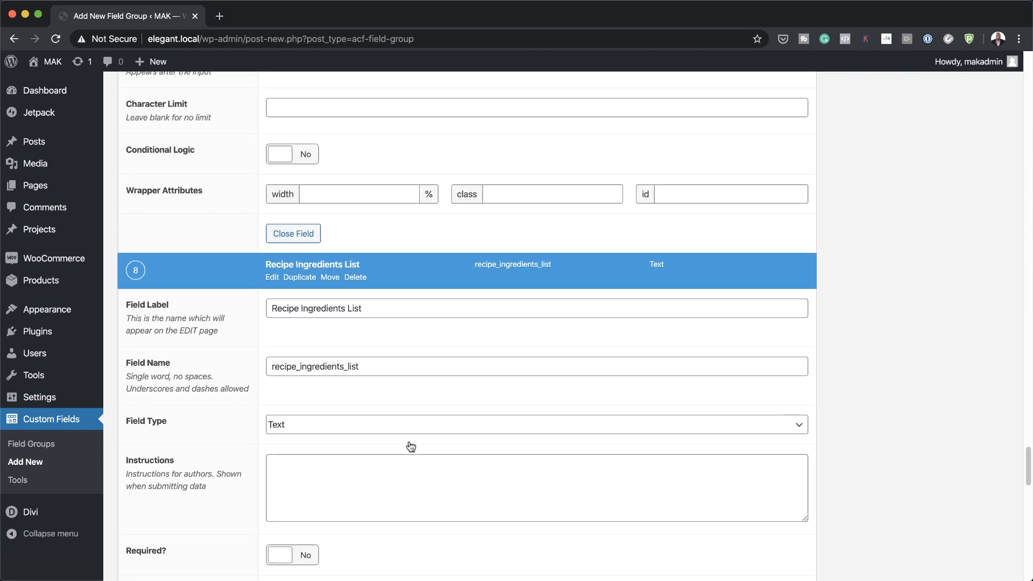
scroll(376, 457, "down", 3)
left_click(306, 474)
scroll(622, 463, "down", 4)
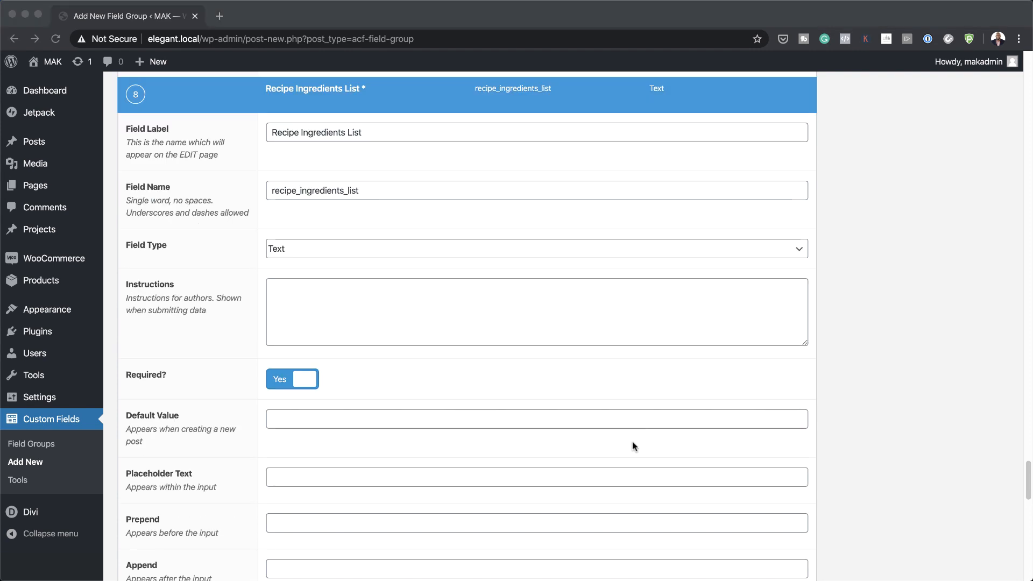
left_click(489, 316)
left_click(488, 302)
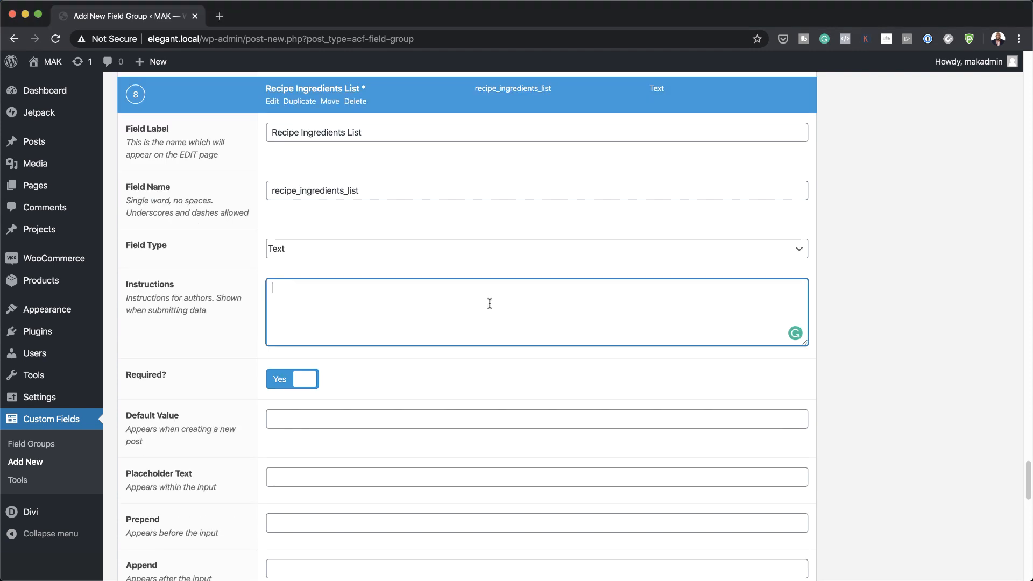
type("Add a space after every item.")
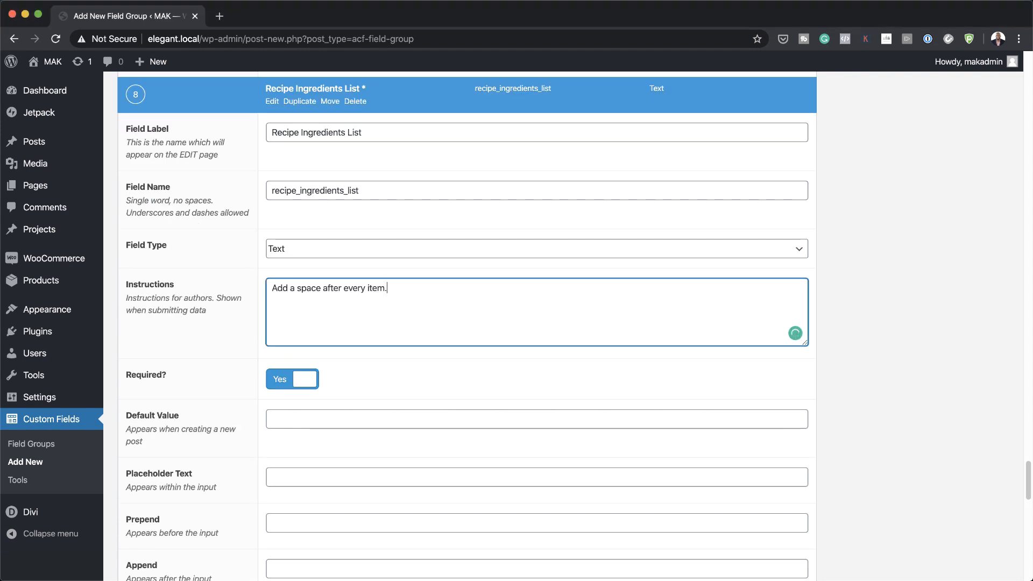
scroll(780, 484, "down", 5)
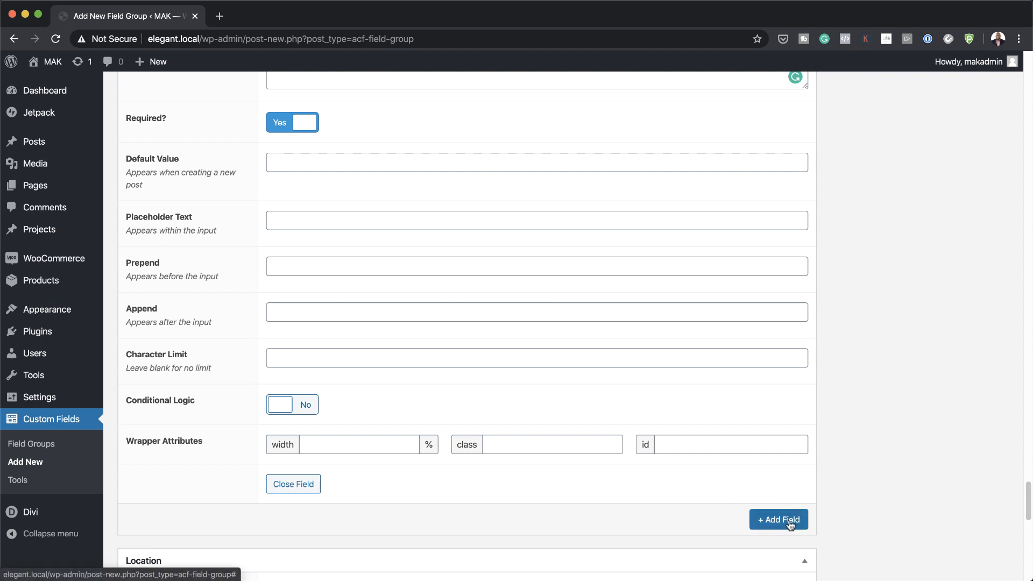
Step: Add a required 'Recipe Preparation Title' field with same-as-placeholder instructions and placeholder 'Preparation'
left_click(782, 517)
scroll(723, 500, "down", 7)
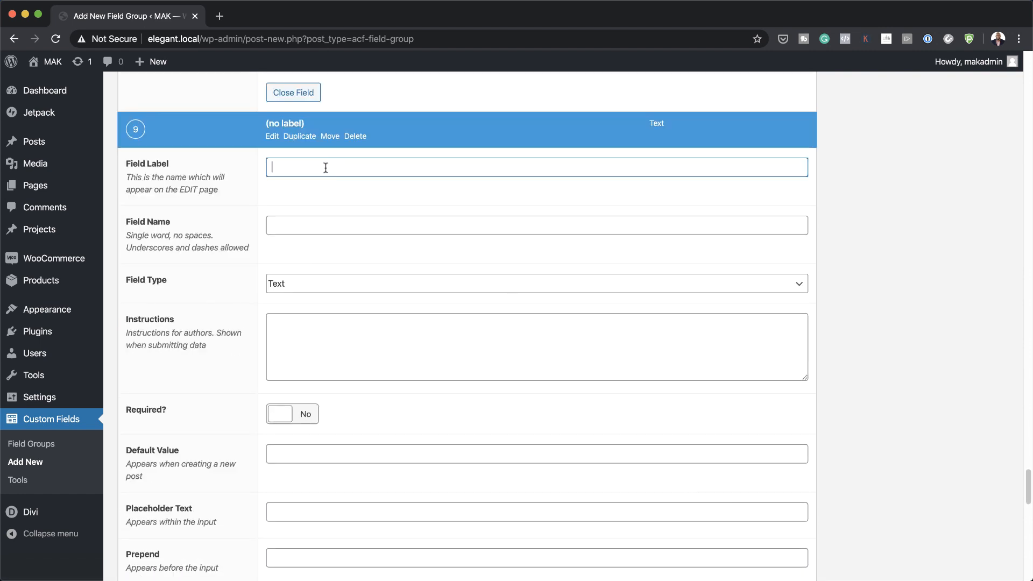
type("Recipe Preparation Title")
left_click(321, 199)
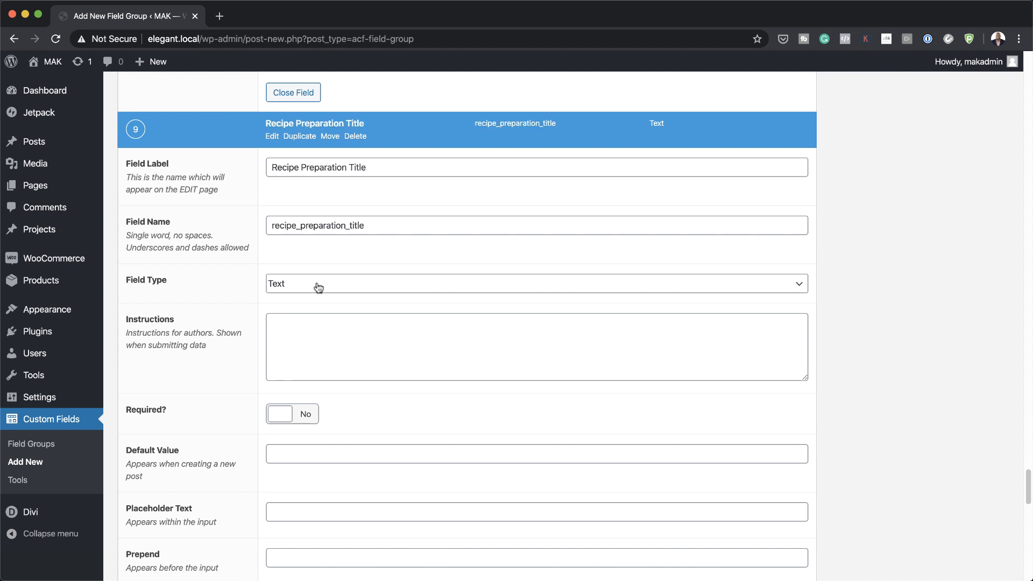
left_click(307, 326)
type("Just write the same as placeholder text.")
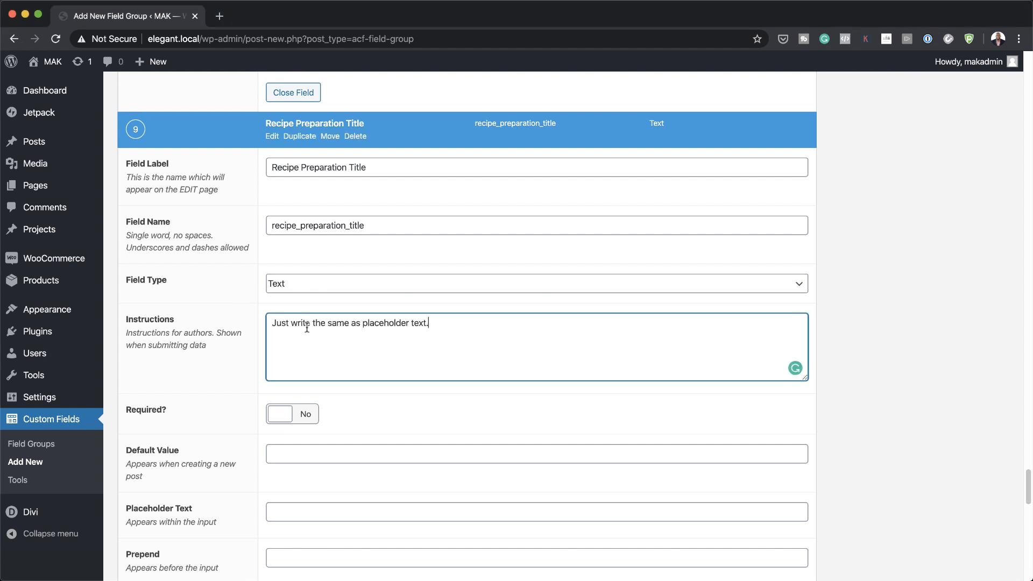
left_click(303, 415)
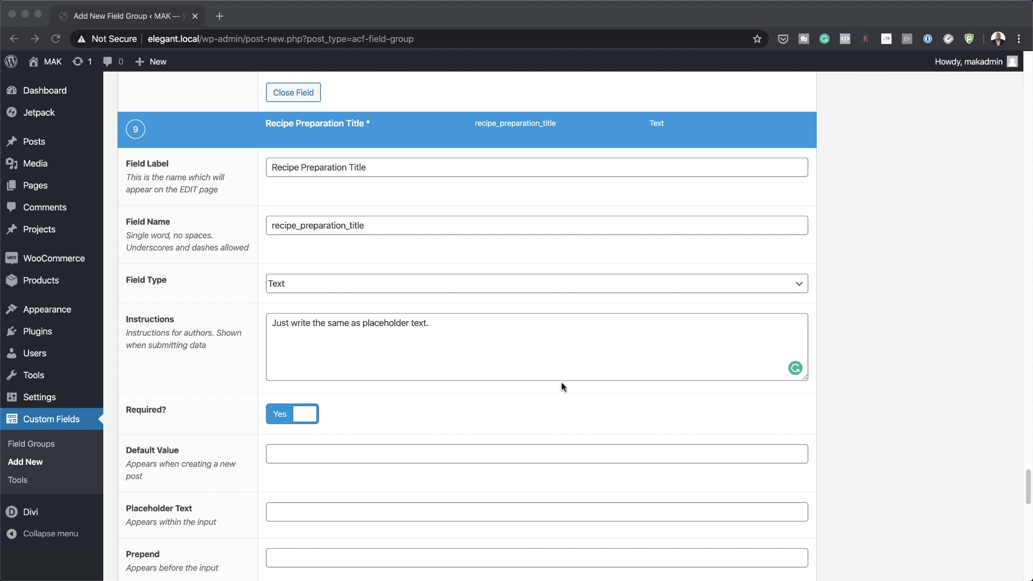
scroll(560, 386, "down", 1)
left_click(357, 472)
type("Preparation")
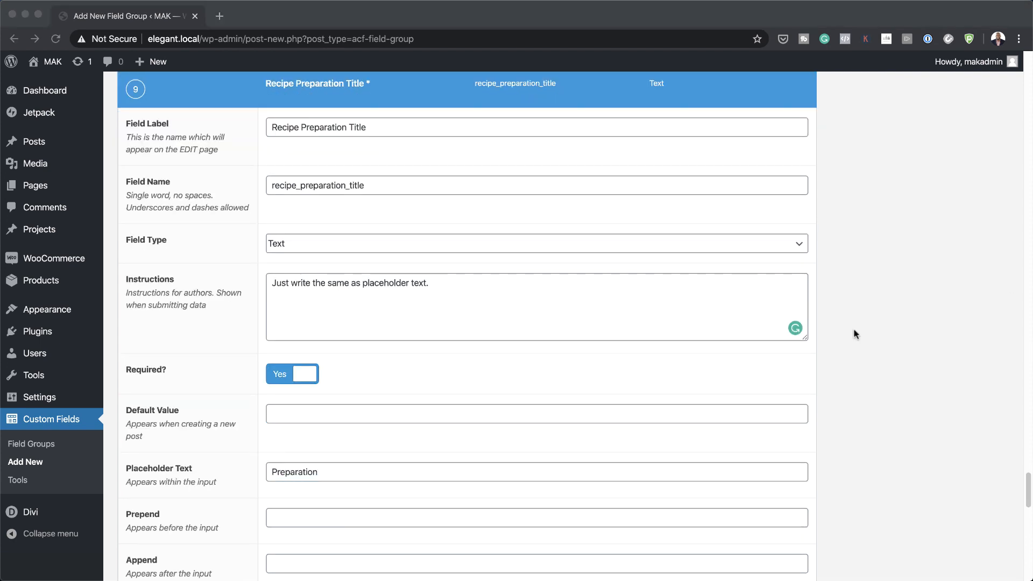
scroll(723, 402, "down", 10)
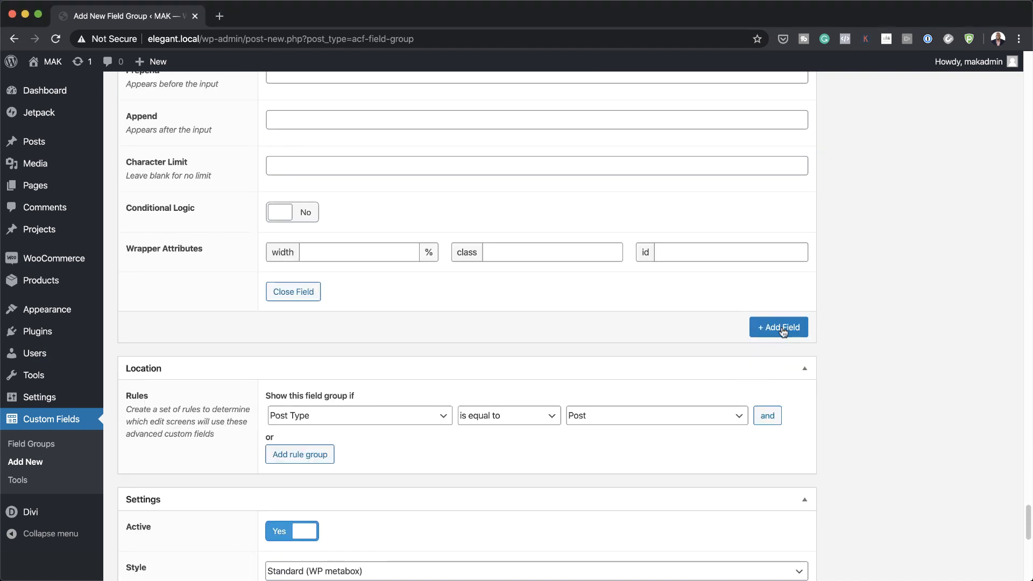
Step: Add a tenth field labelled 'Recipe Preparation List' of type Text Area
left_click(781, 328)
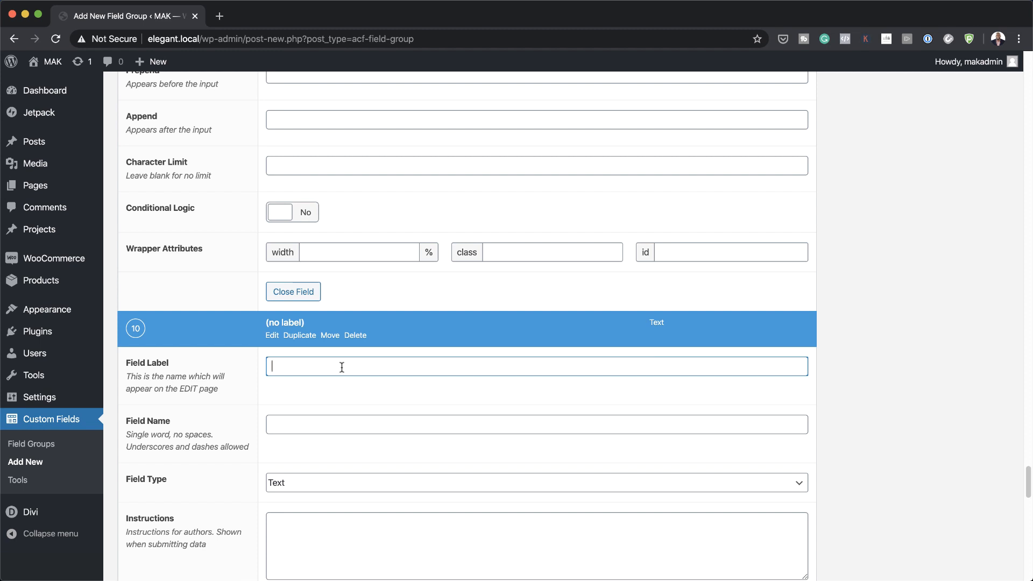
type("Recipe Preparation List")
scroll(548, 408, "down", 3)
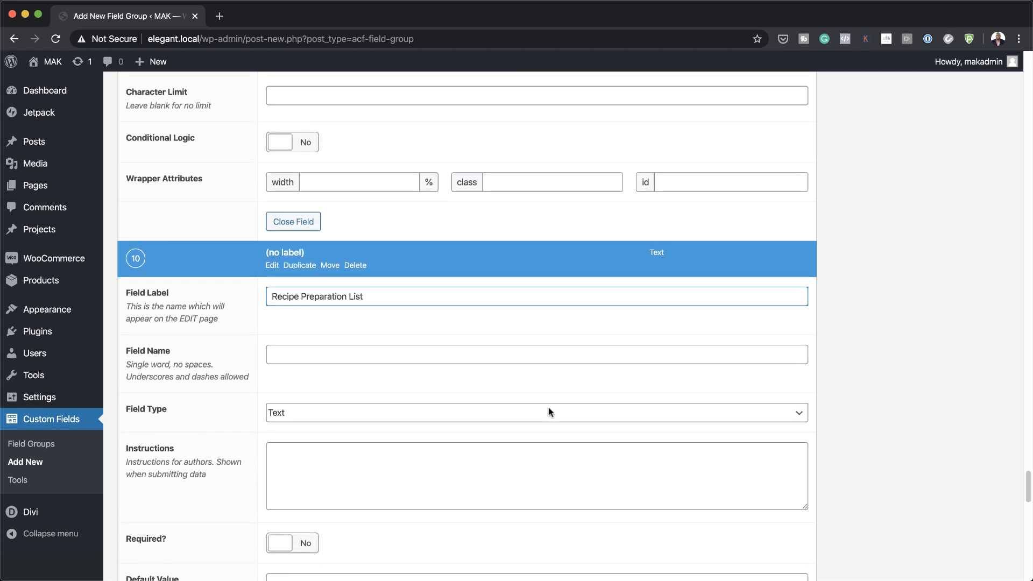
left_click(454, 379)
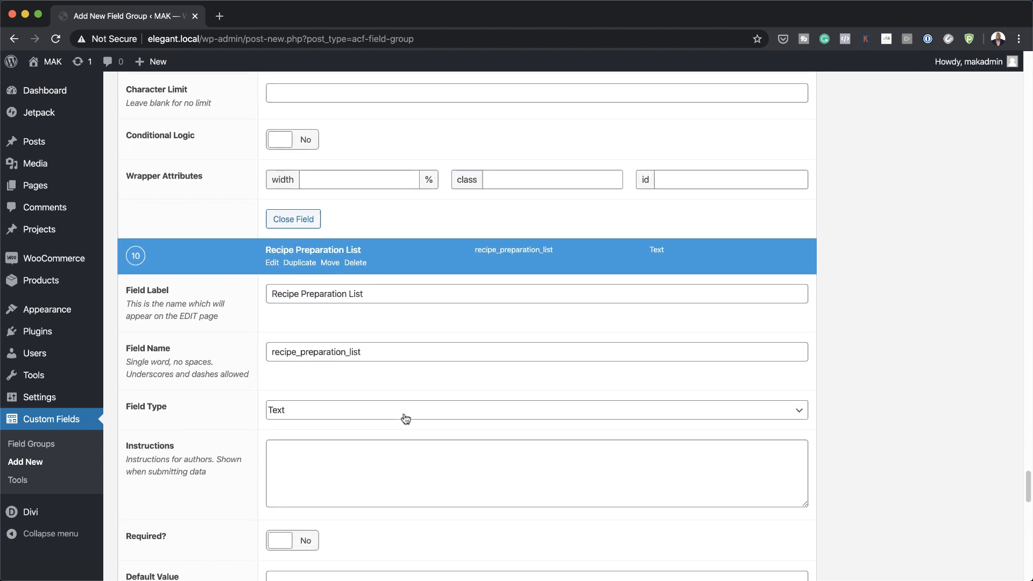
scroll(406, 419, "down", 1)
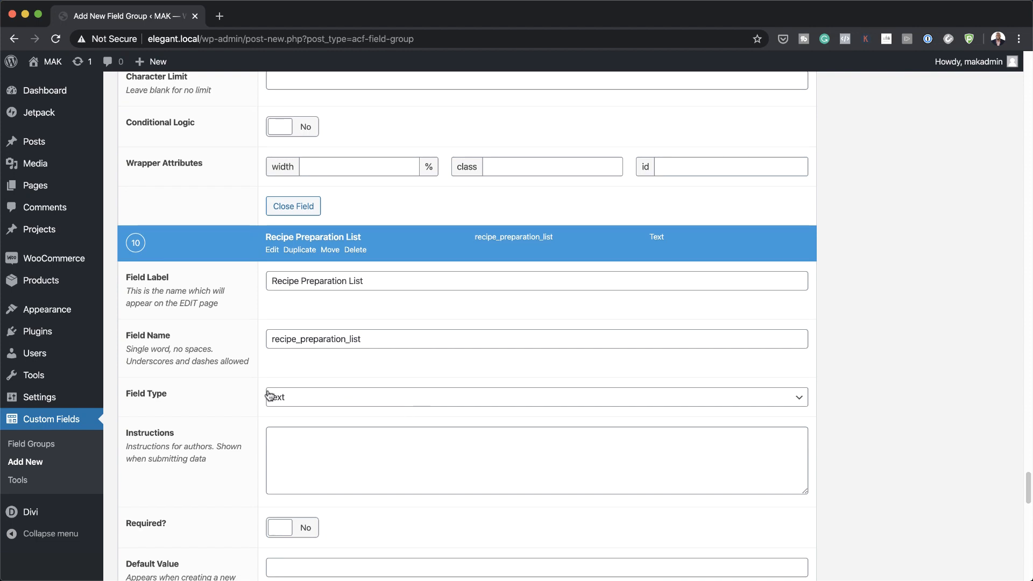
scroll(348, 403, "down", 5)
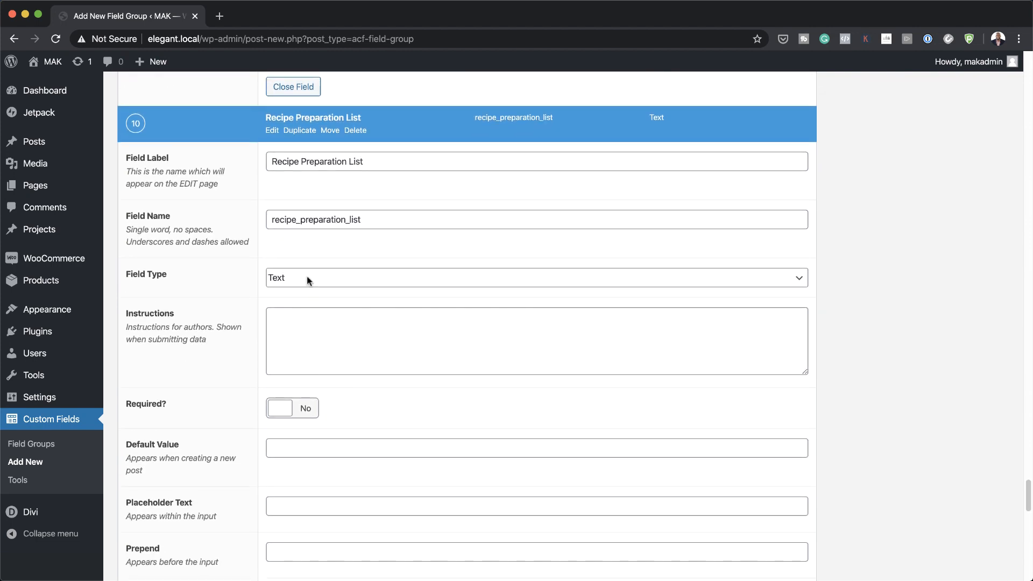
left_click(306, 278)
left_click(363, 294)
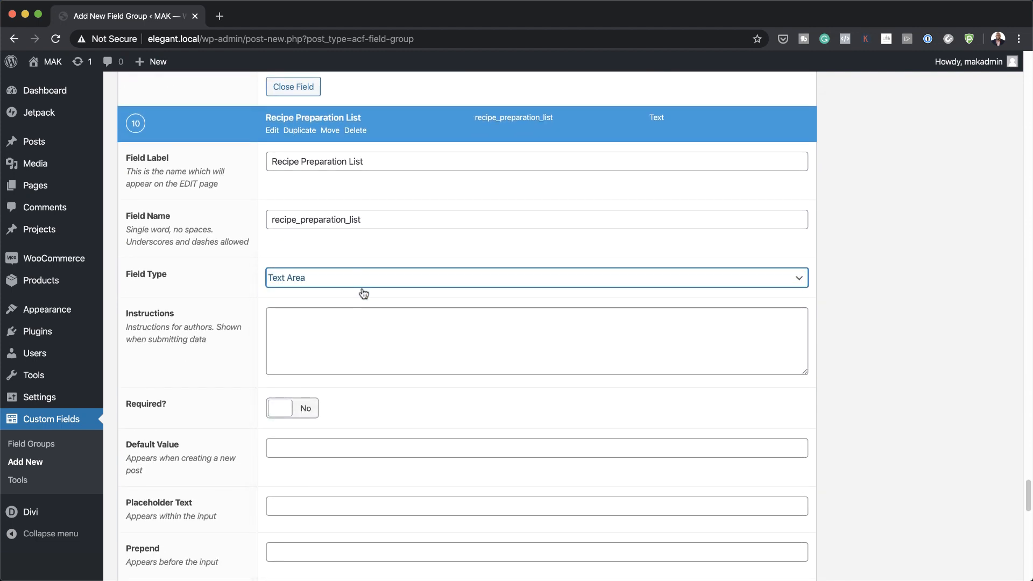
Step: Paste the add-a-space instructions into the field and make it required
left_click(347, 323)
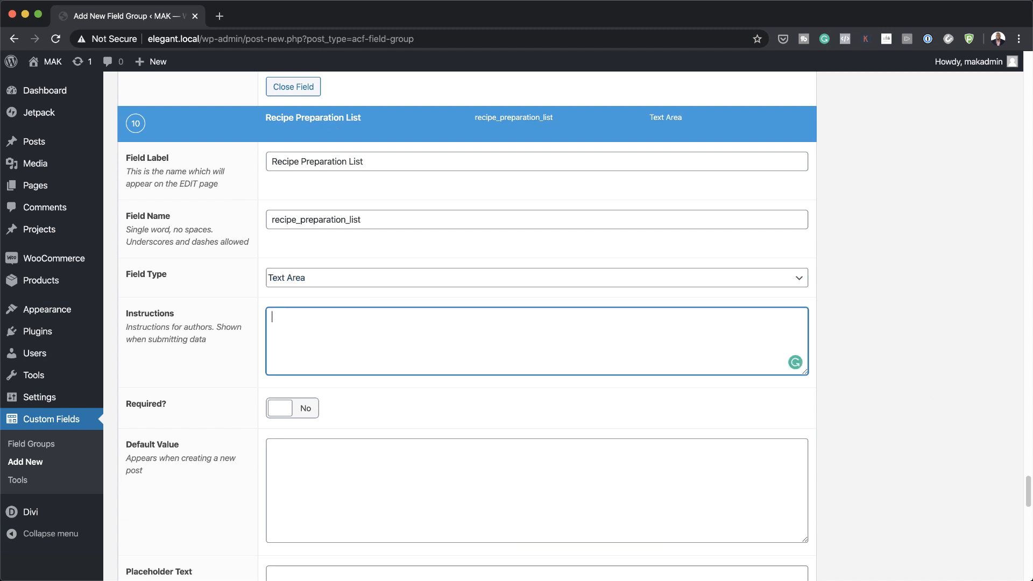
key("super+Tab")
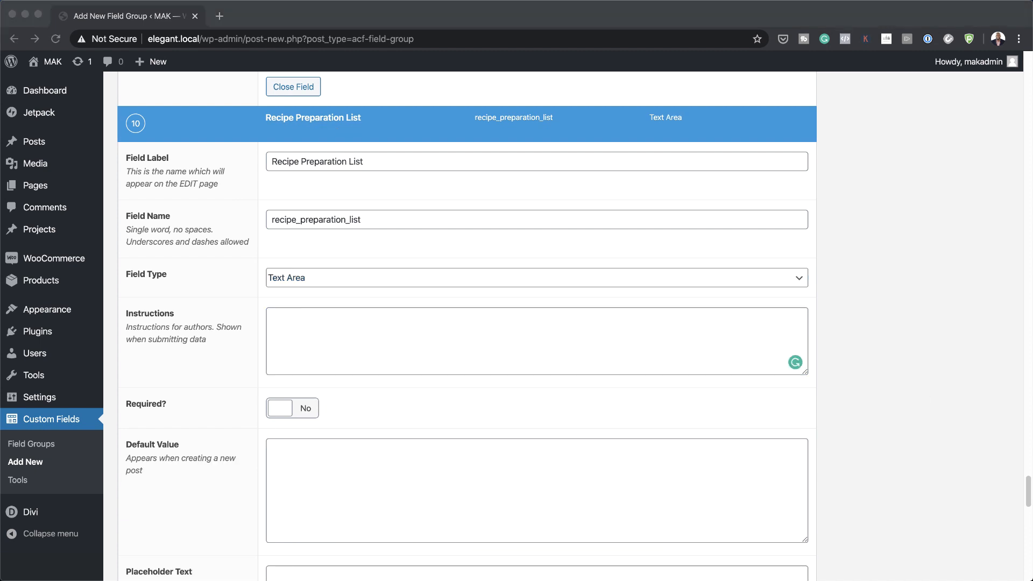
key("super+Tab")
type("Add a space after every item")
scroll(532, 376, "down", 1)
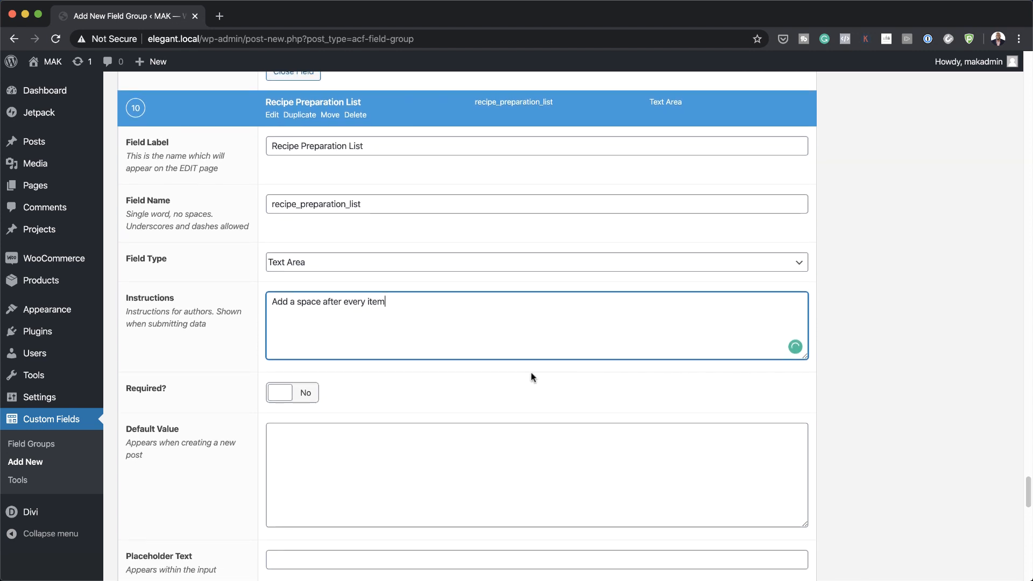
left_click(304, 398)
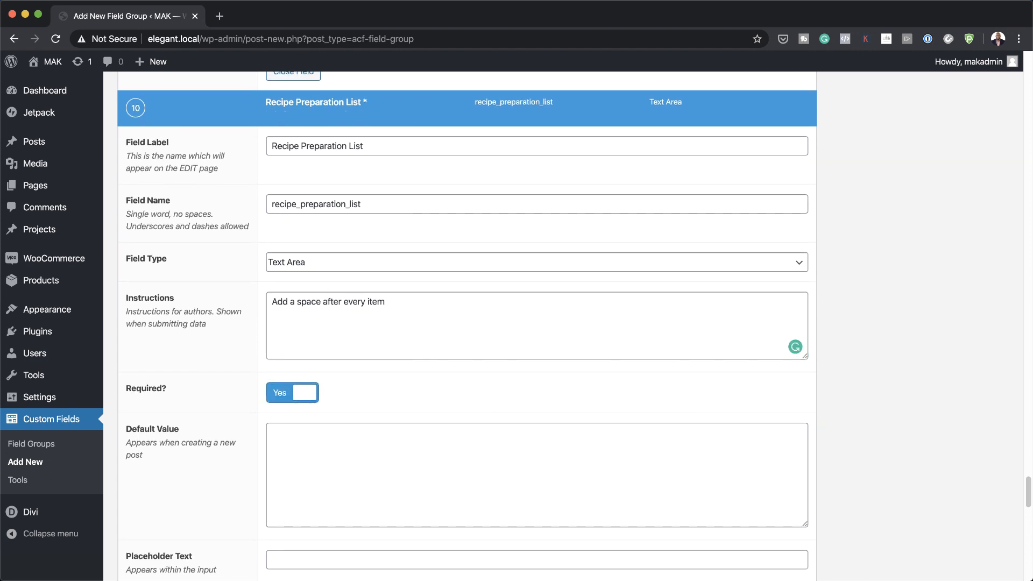
Step: Publish the Recipe Card field group
scroll(809, 450, "down", 8)
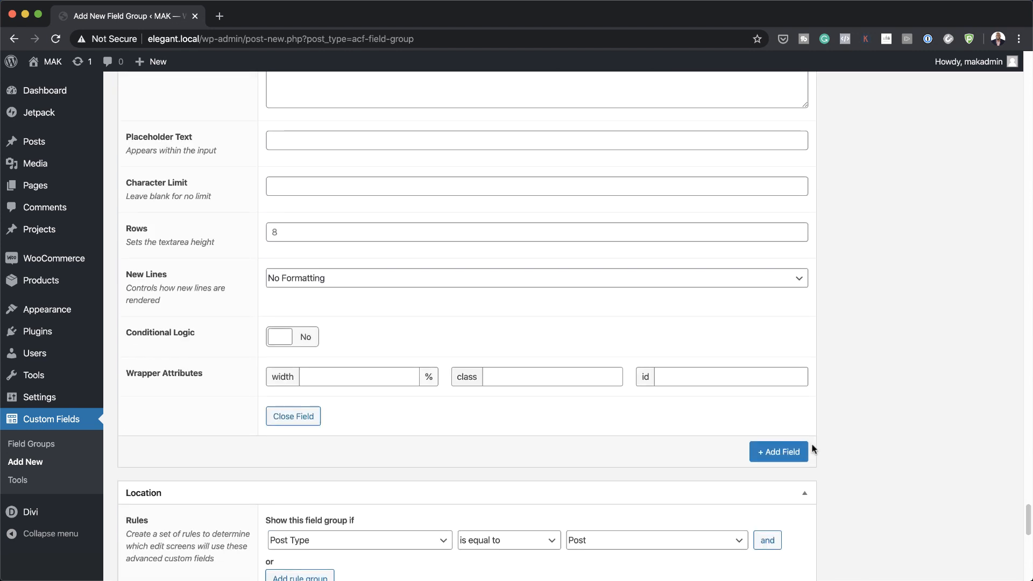
scroll(843, 446, "down", 10)
scroll(842, 446, "up", 2)
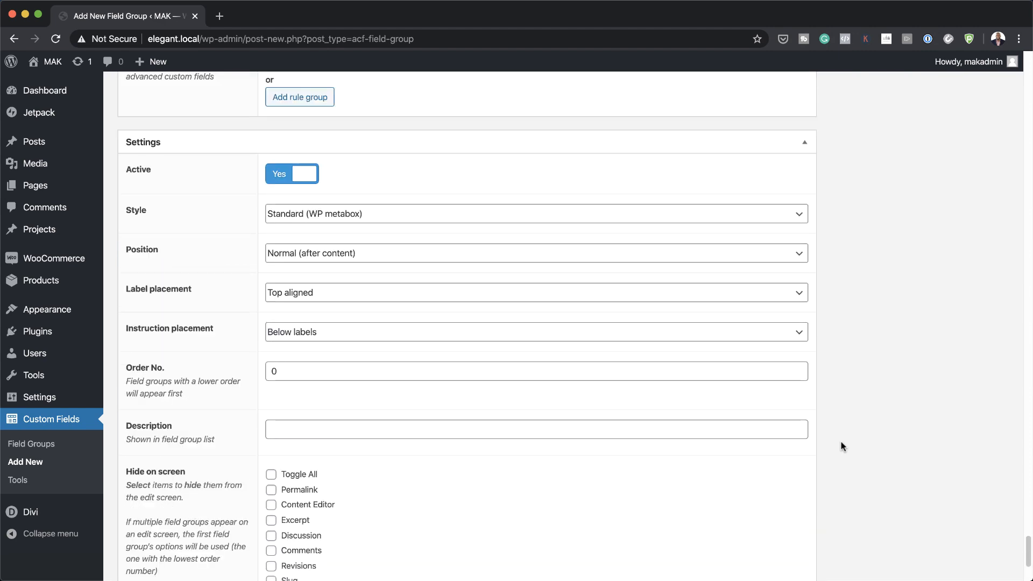
scroll(843, 447, "up", 20)
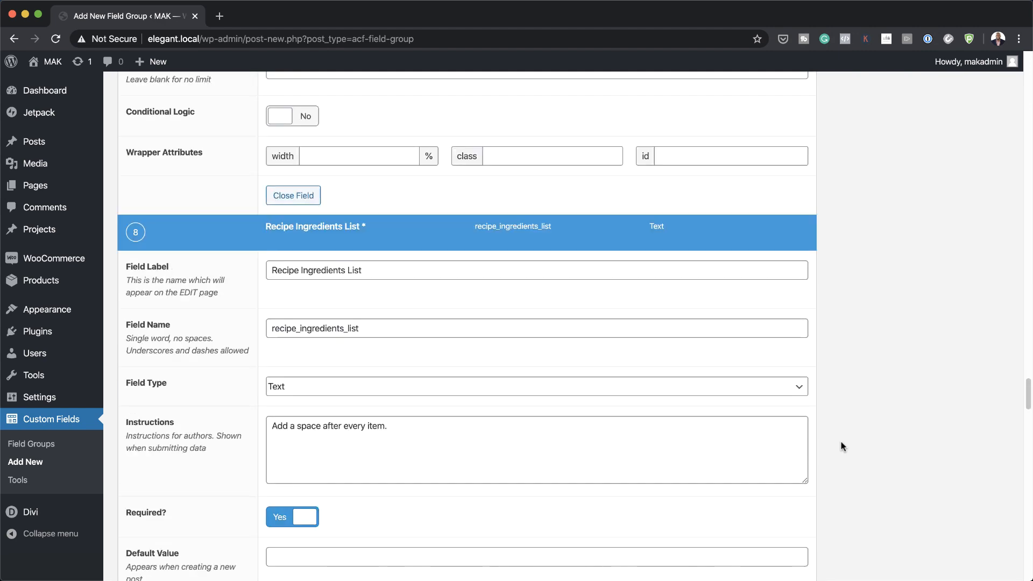
scroll(843, 447, "up", 15)
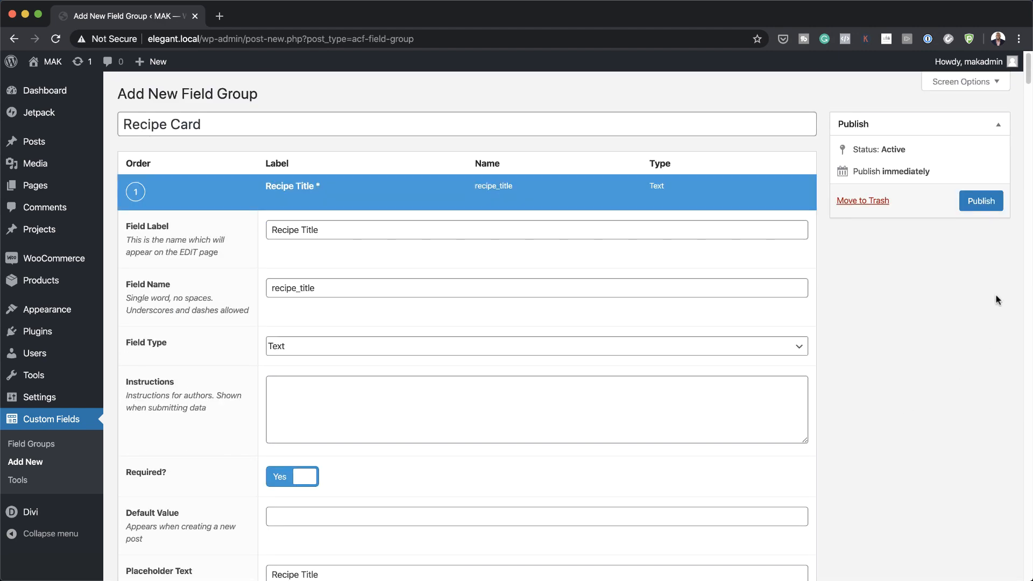
left_click(982, 201)
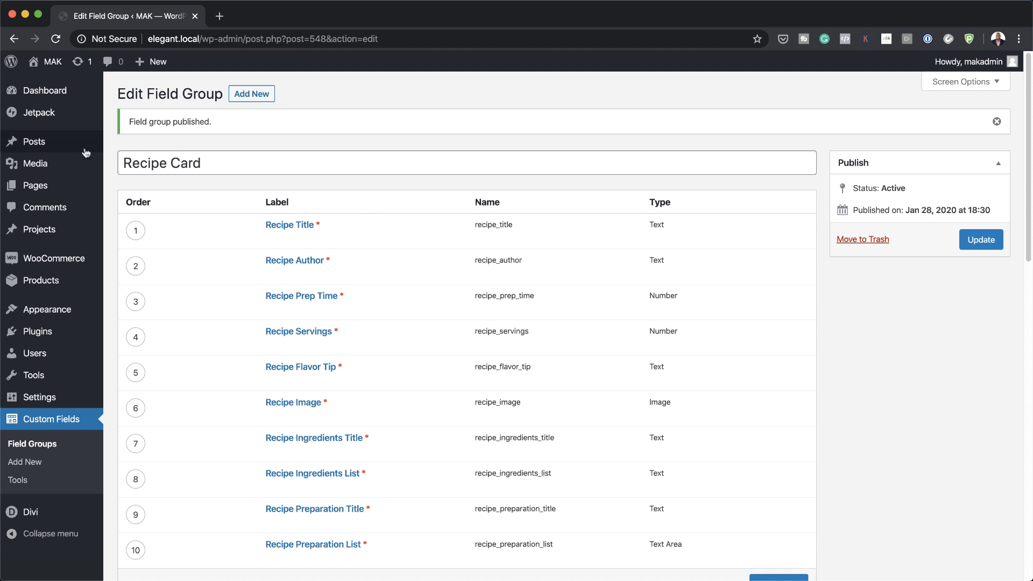
Step: Under Posts > Categories, add the category 'Recipes' with slug 'recipes'
mouse_move(58, 149)
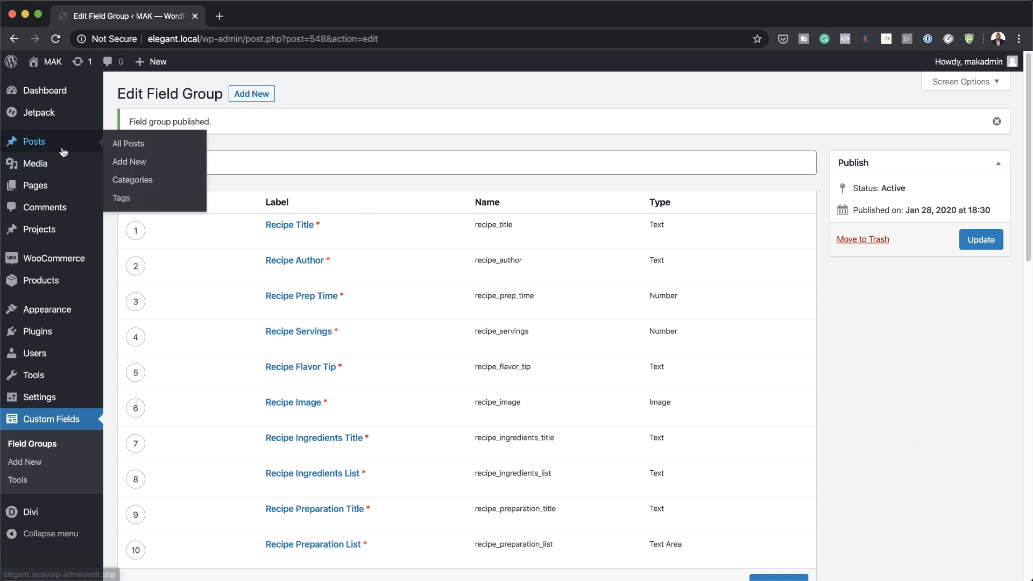
left_click(126, 182)
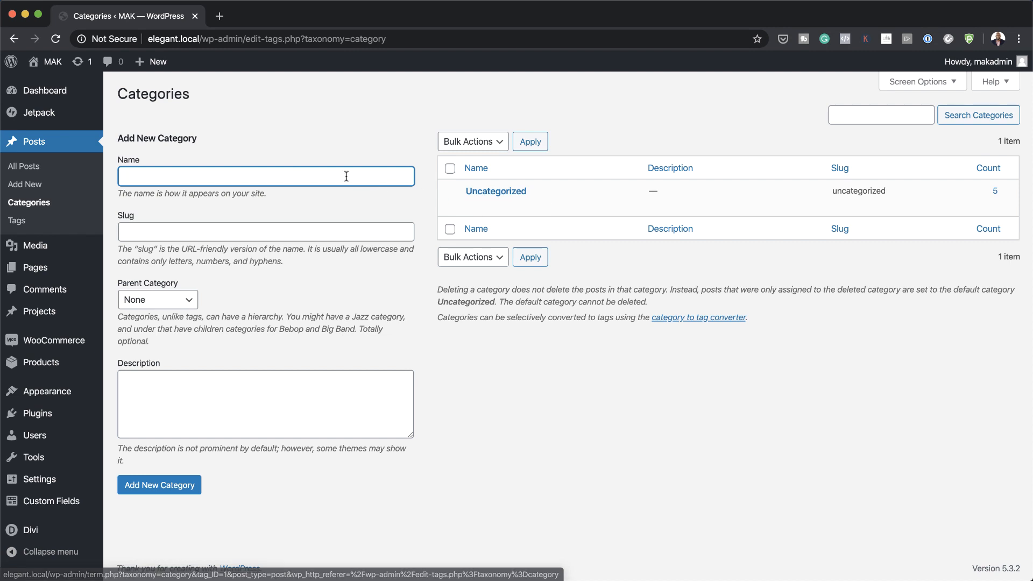
type("Reci")
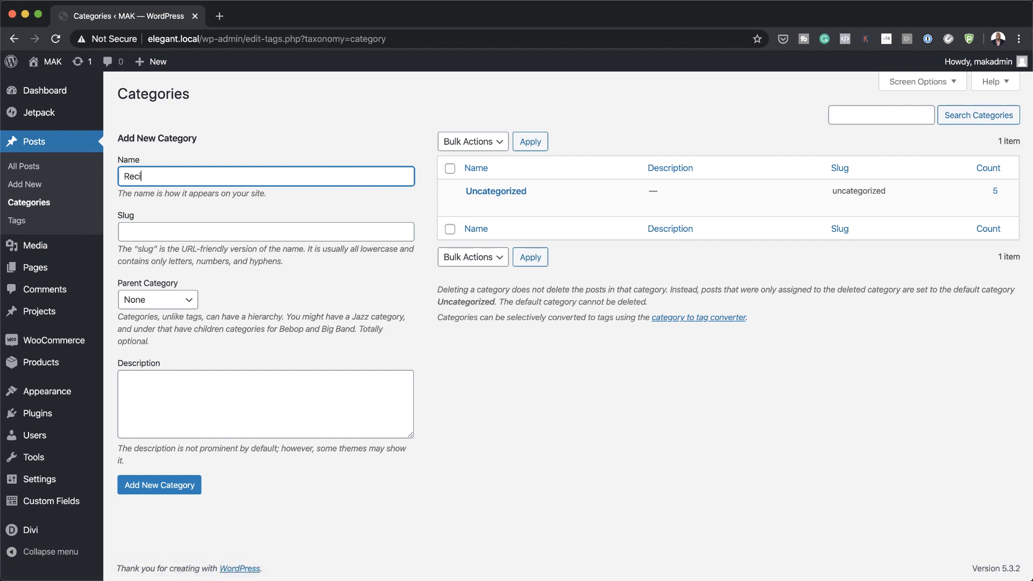
type("pes")
double_click(198, 179)
key("super+c")
left_click(180, 230)
key("super+v")
left_click(174, 489)
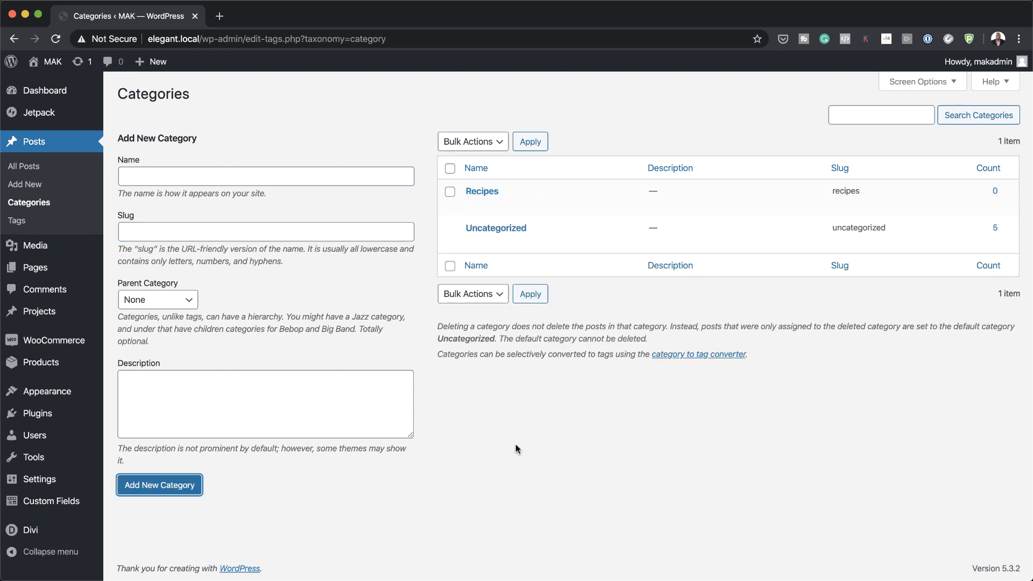
mouse_move(40, 534)
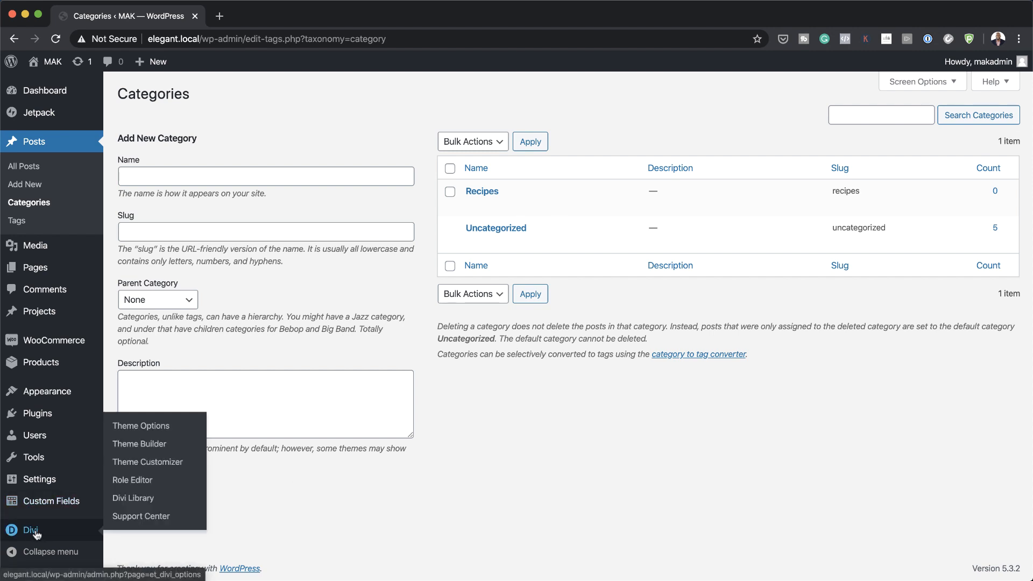
Step: Create a Theme Builder template for Posts in Specific Categories: Recipes and begin a custom body
left_click(139, 446)
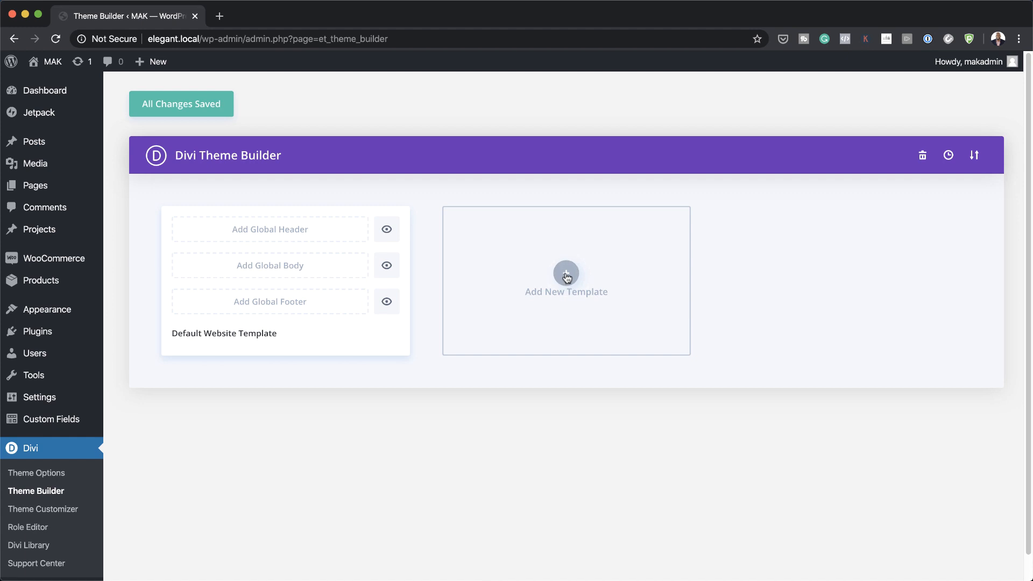
left_click(567, 274)
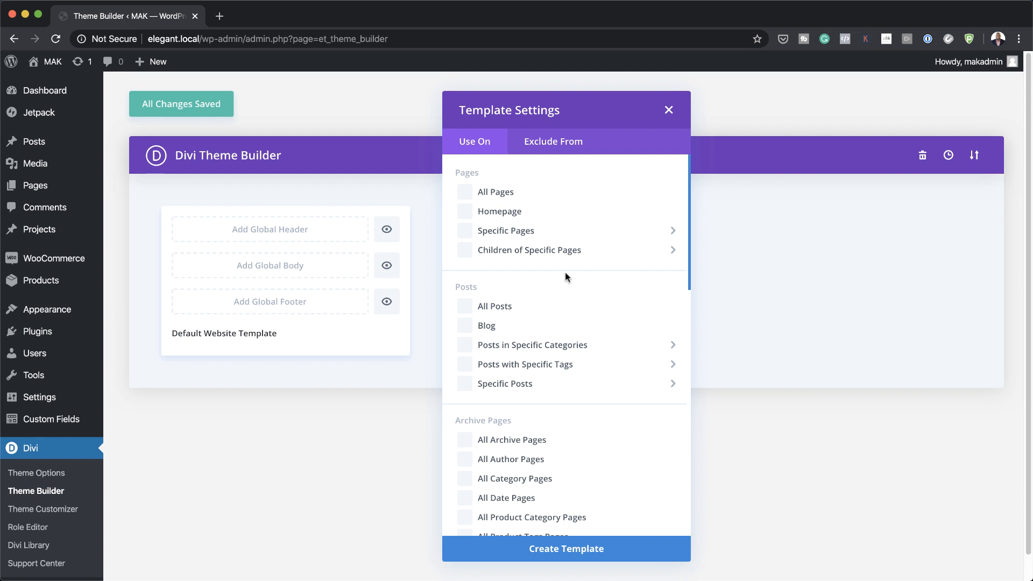
mouse_move(469, 347)
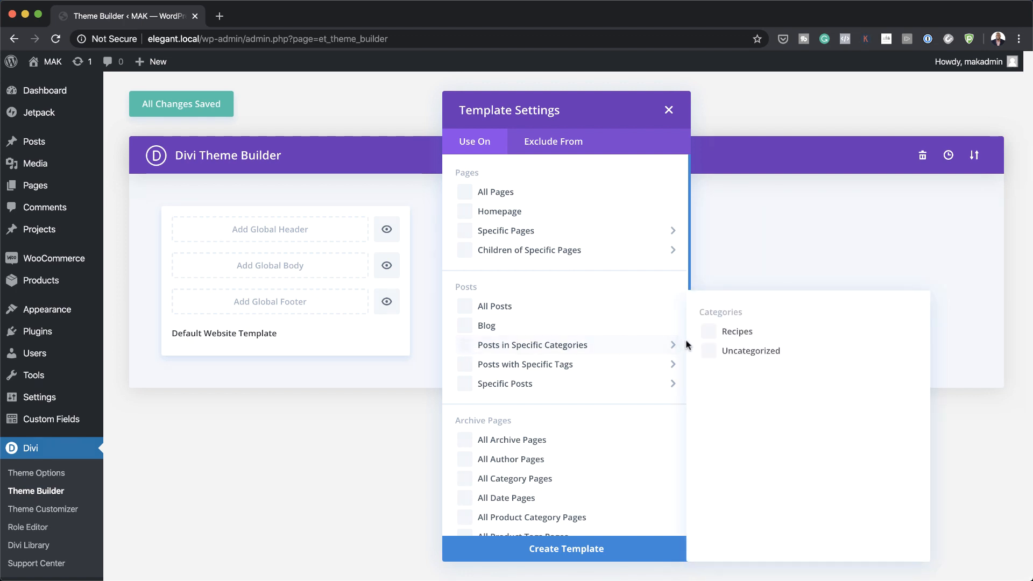
left_click(714, 336)
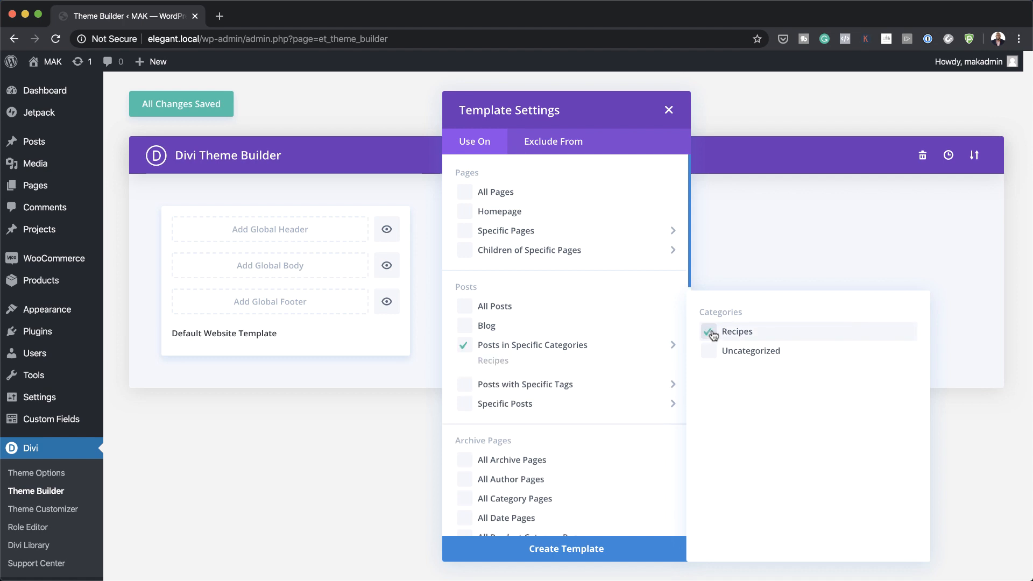
left_click(602, 549)
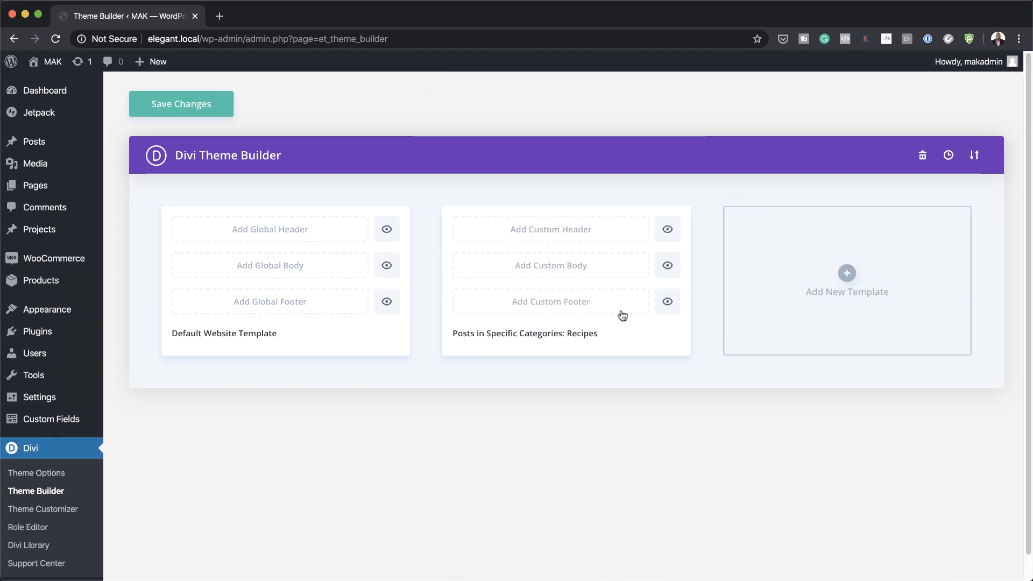
left_click(557, 269)
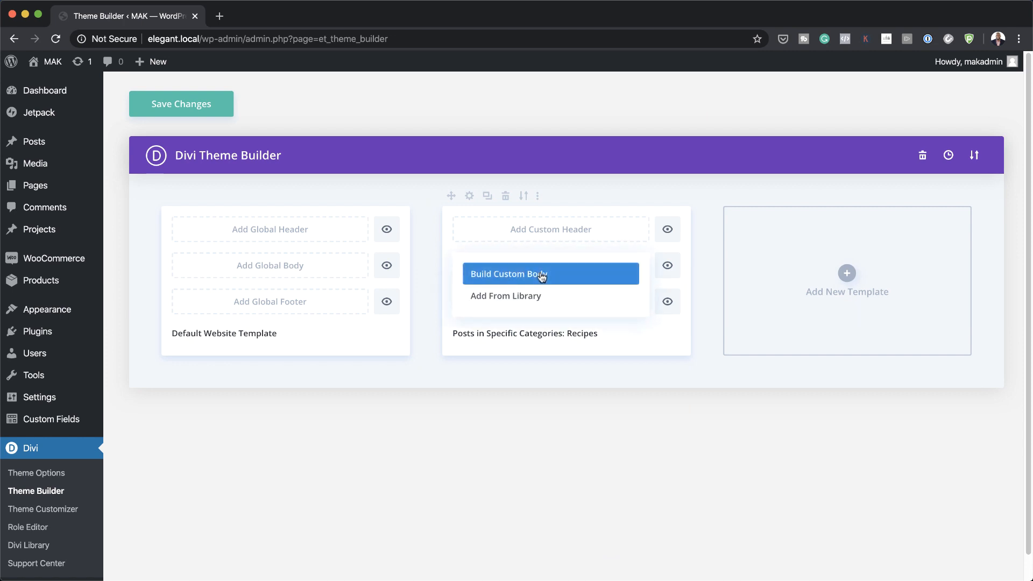
left_click(541, 275)
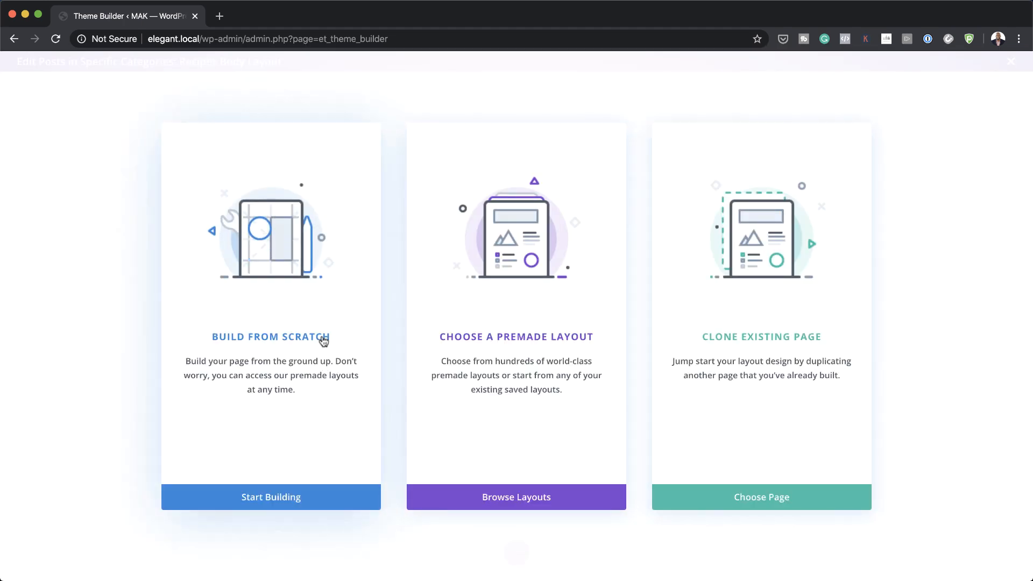
Step: Build the body from scratch and give the section an #ededed background
left_click(323, 342)
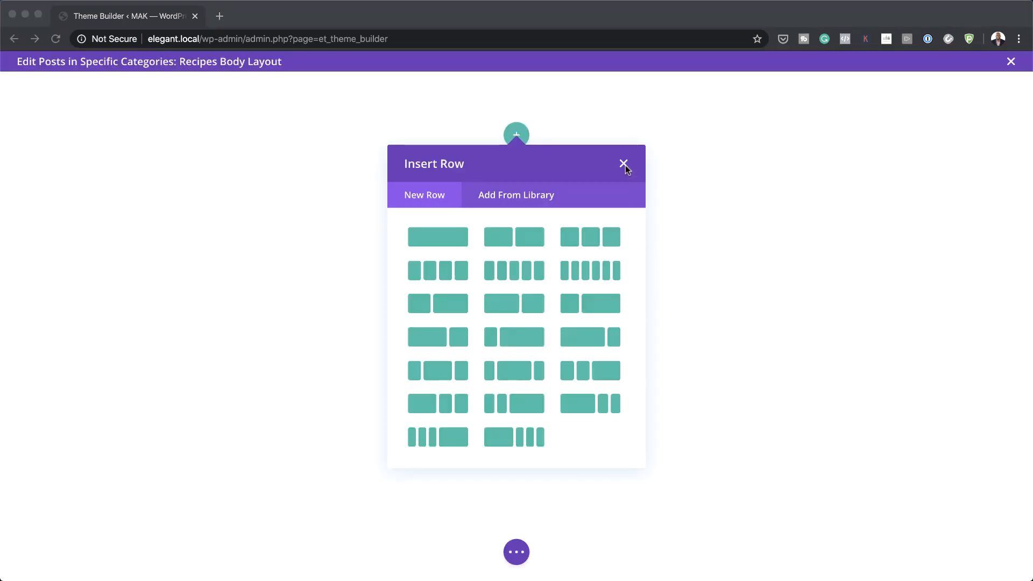
left_click(624, 165)
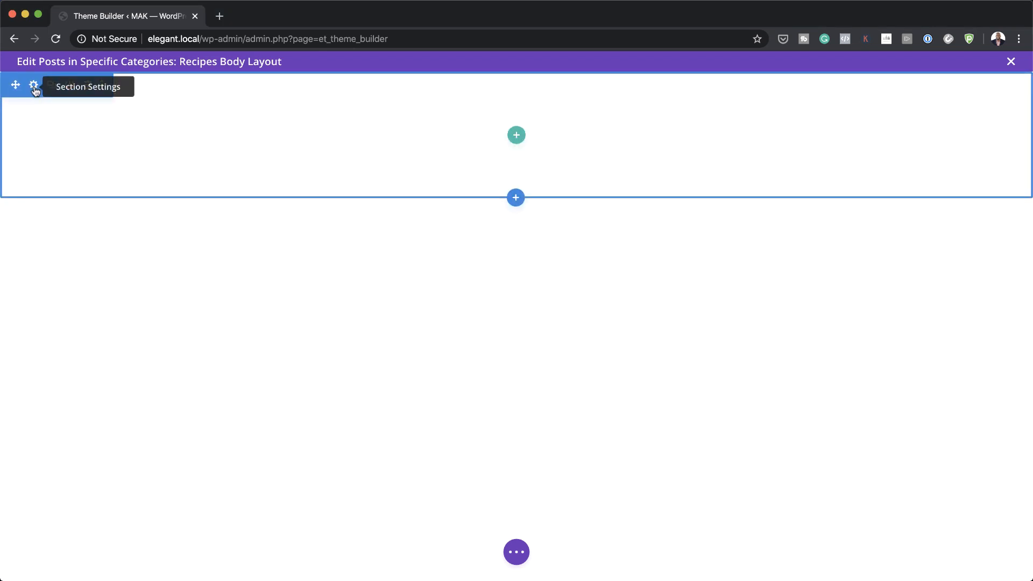
left_click(34, 86)
left_click(60, 219)
left_click(127, 314)
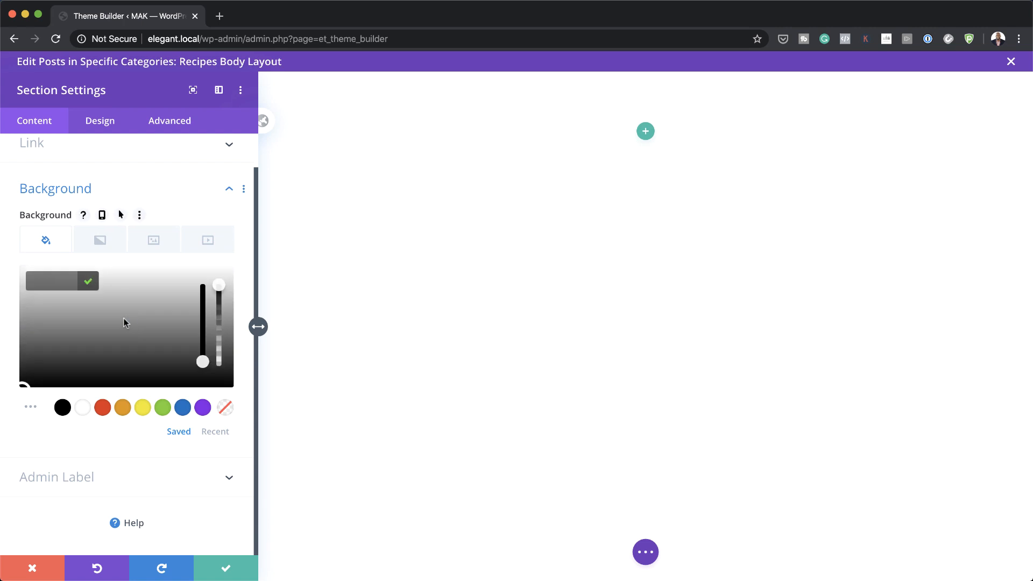
left_click(58, 283)
type("#ededed")
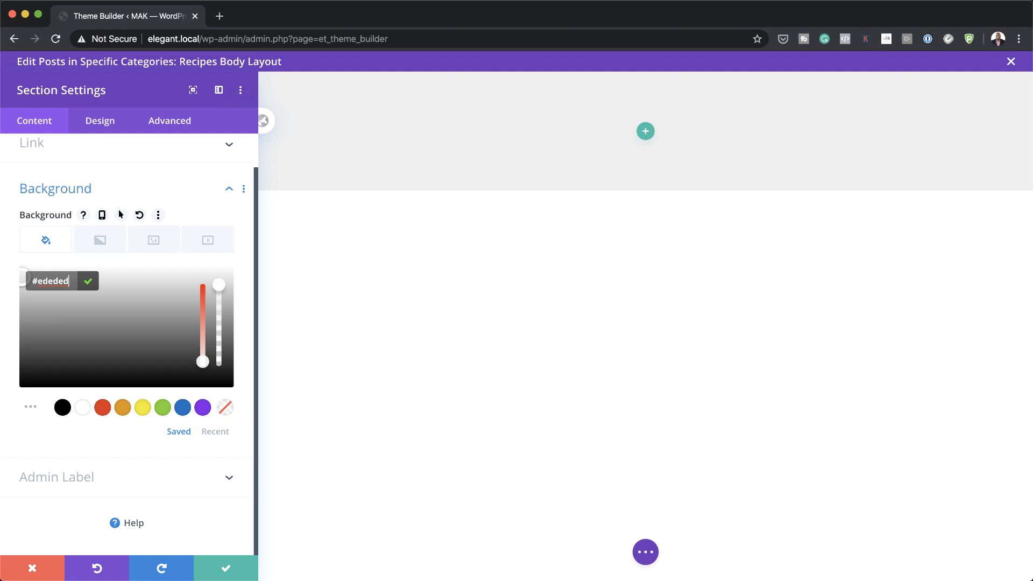
Step: Set the section's width and max width to 100% and save the settings
left_click(112, 128)
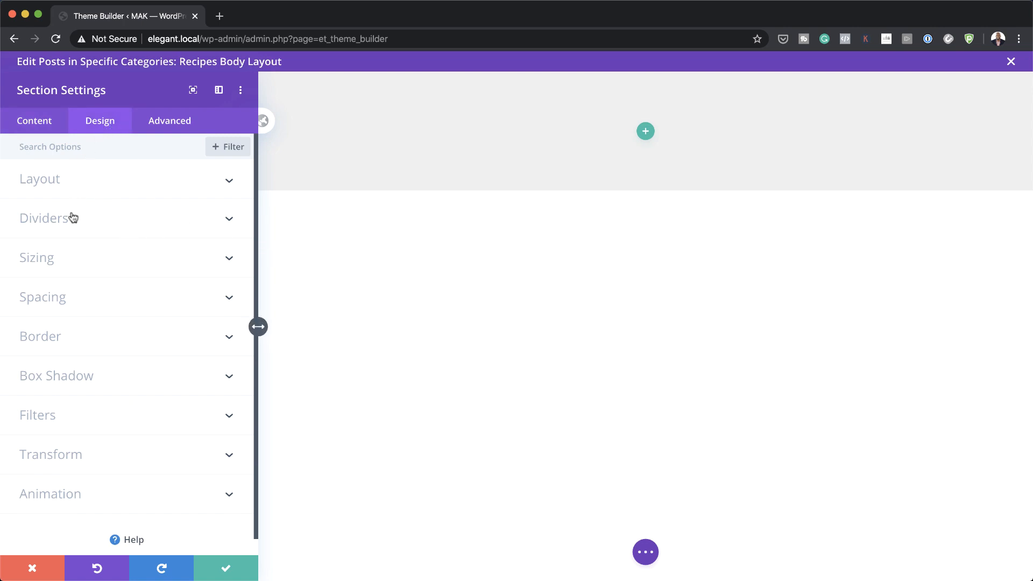
left_click(57, 258)
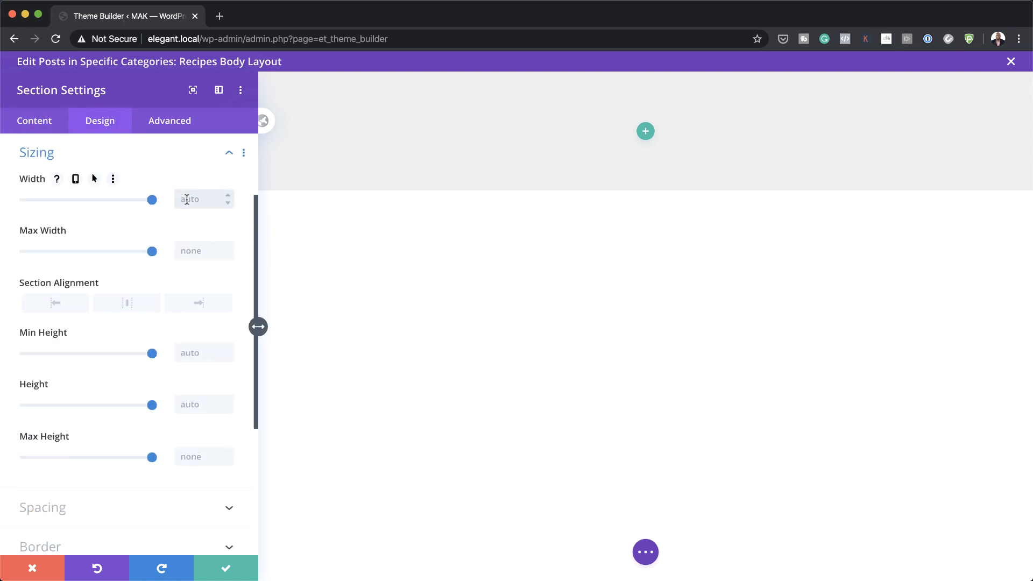
type("100%")
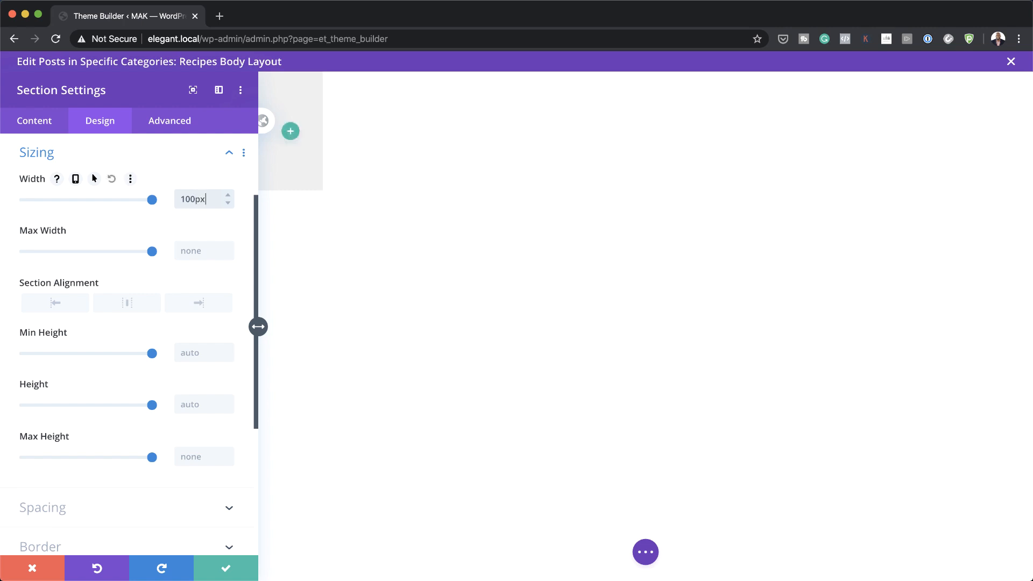
type("ededed")
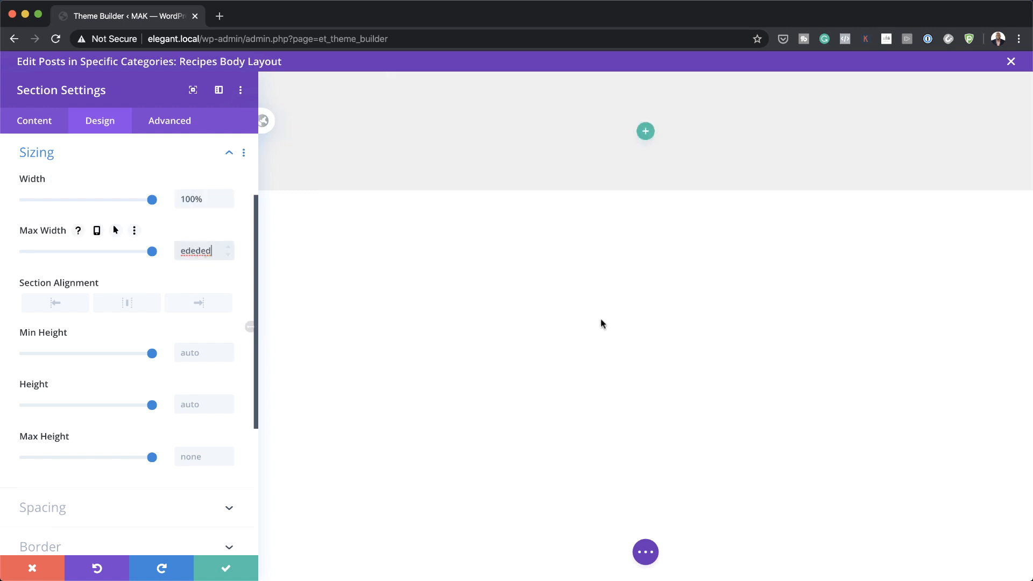
double_click(214, 252)
type("100")
left_click(230, 572)
left_click(516, 135)
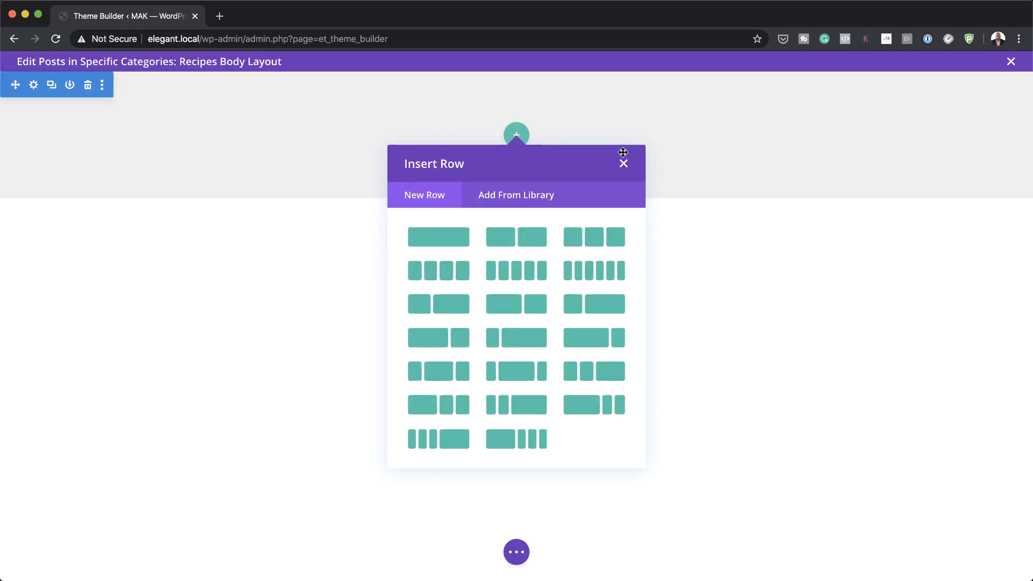
Step: Add a single-column row to the section with a white background
left_click(466, 245)
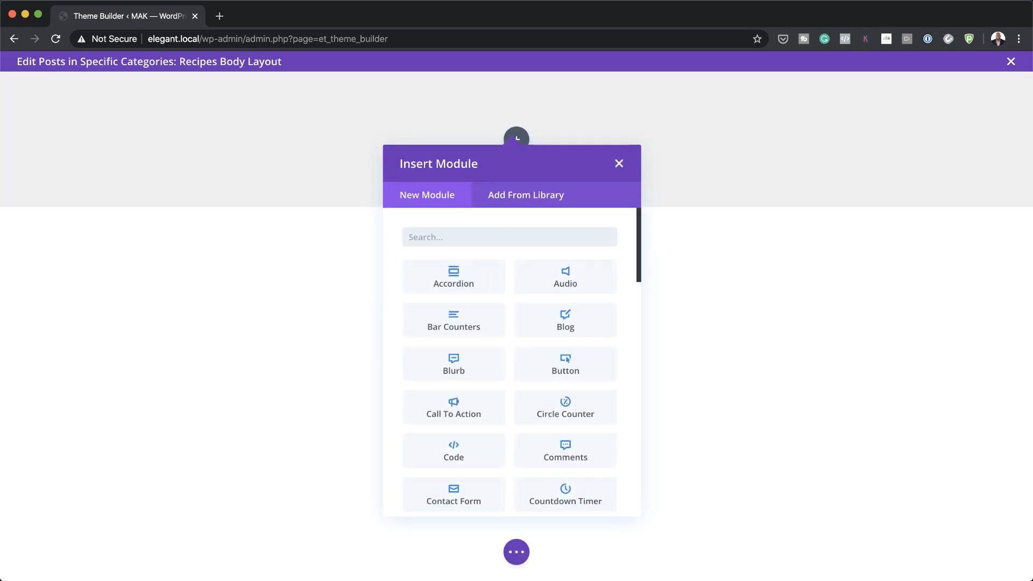
left_click(619, 163)
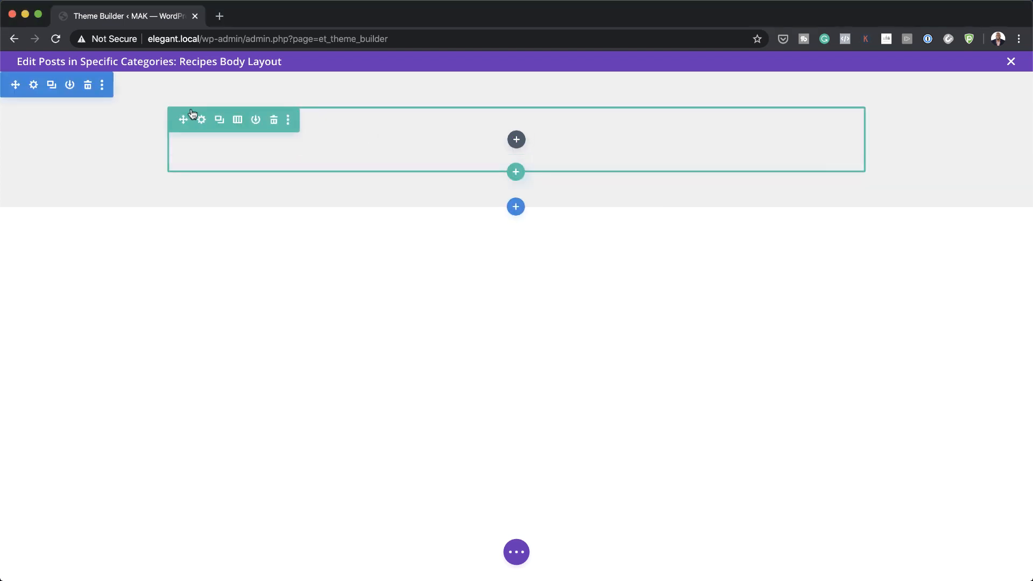
left_click(203, 120)
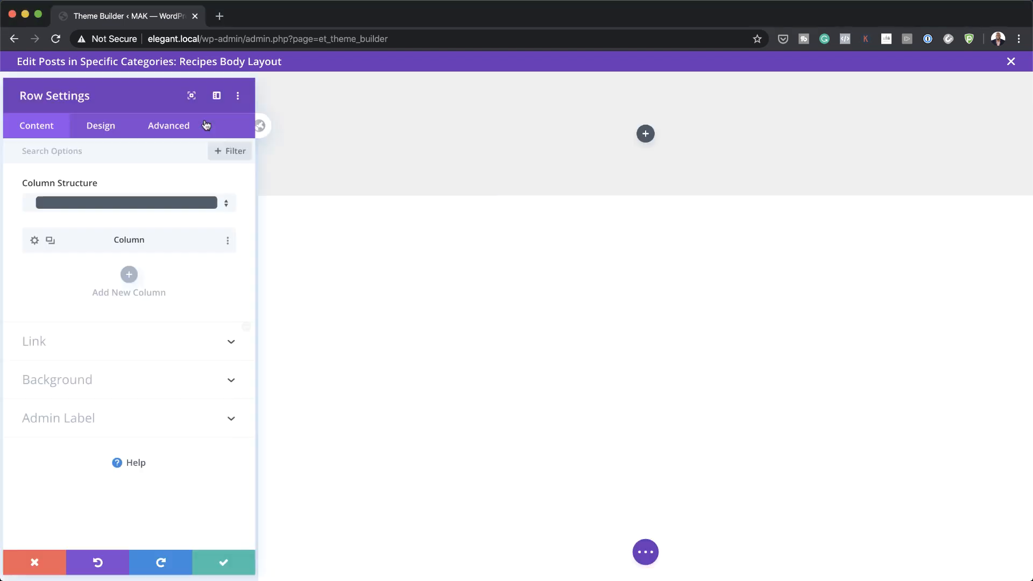
left_click(114, 379)
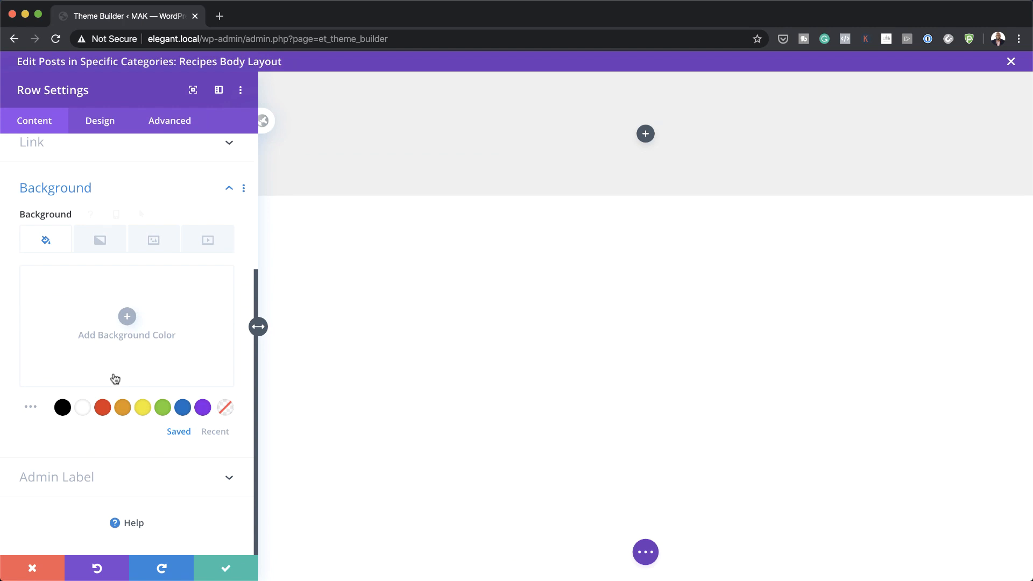
left_click(82, 407)
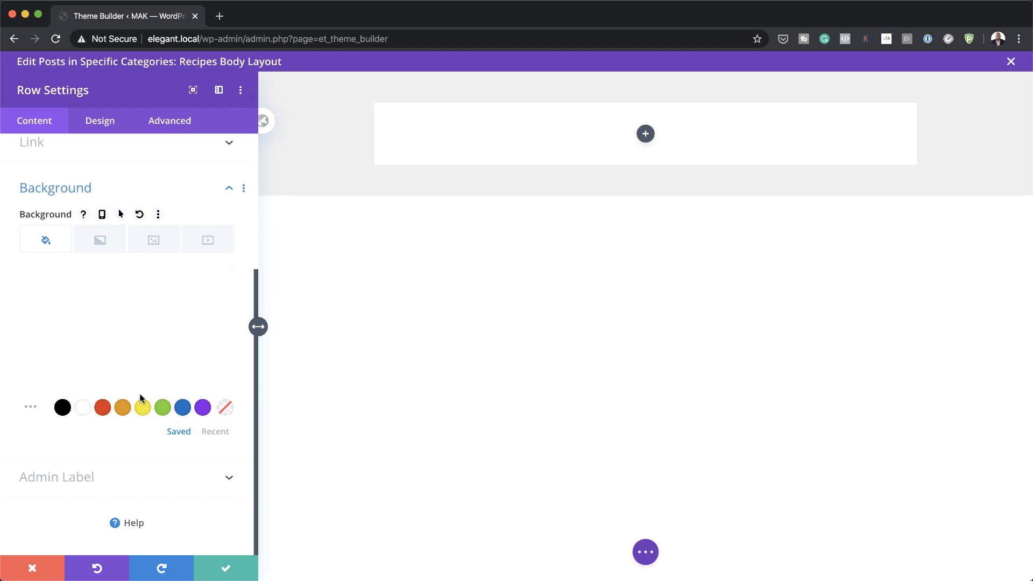
Step: Give the row a 5px #333333 border and save the row settings
left_click(99, 125)
scroll(67, 261, "down", 2)
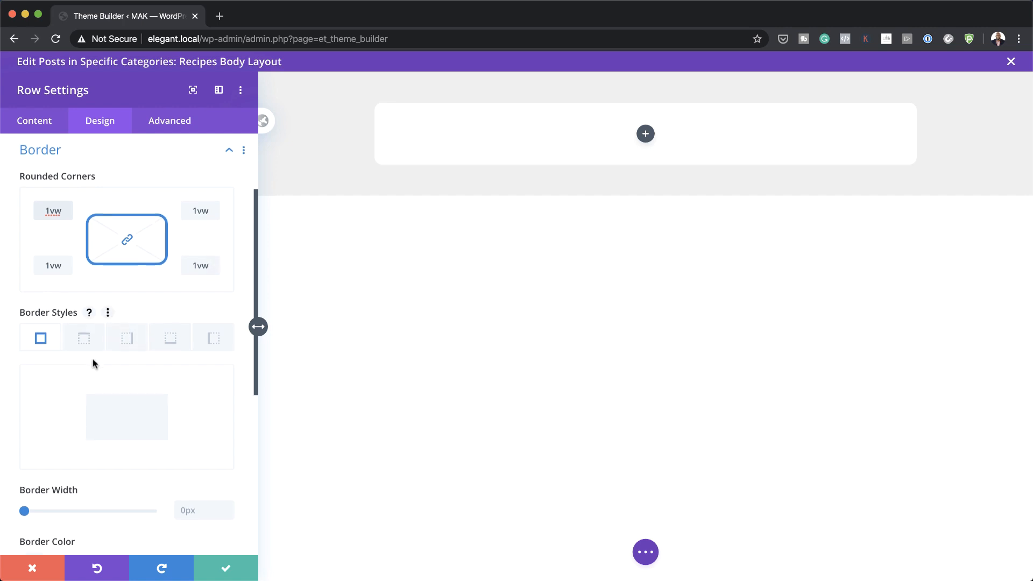
scroll(93, 364, "down", 2)
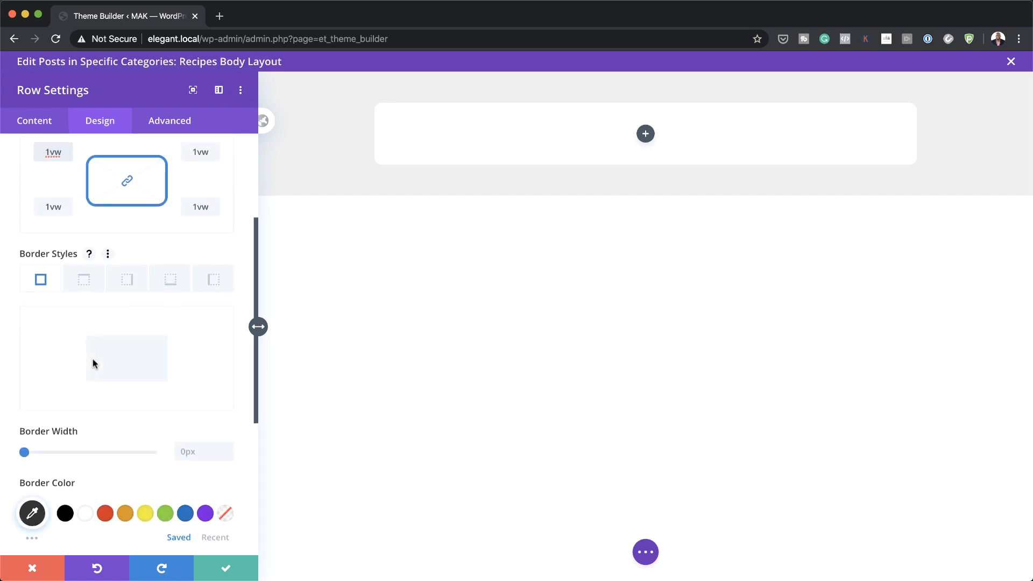
left_click(199, 452)
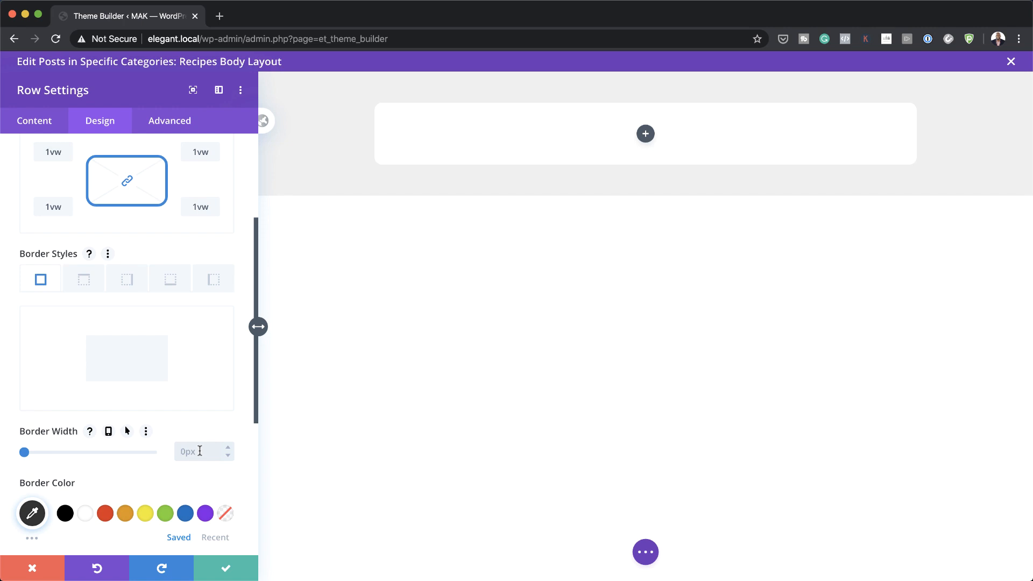
type("5px")
scroll(192, 429, "down", 1)
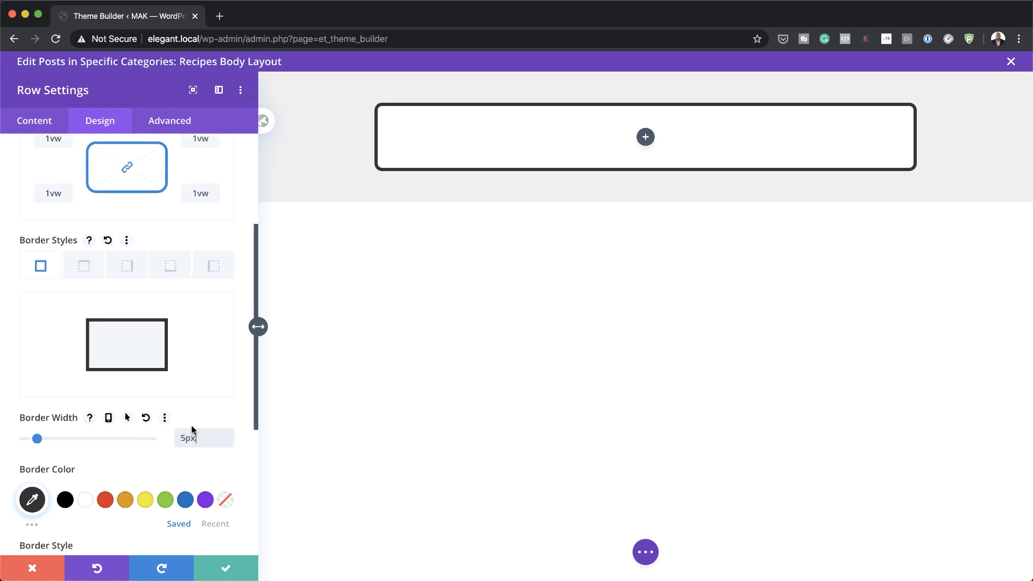
scroll(192, 428, "down", 3)
left_click(33, 452)
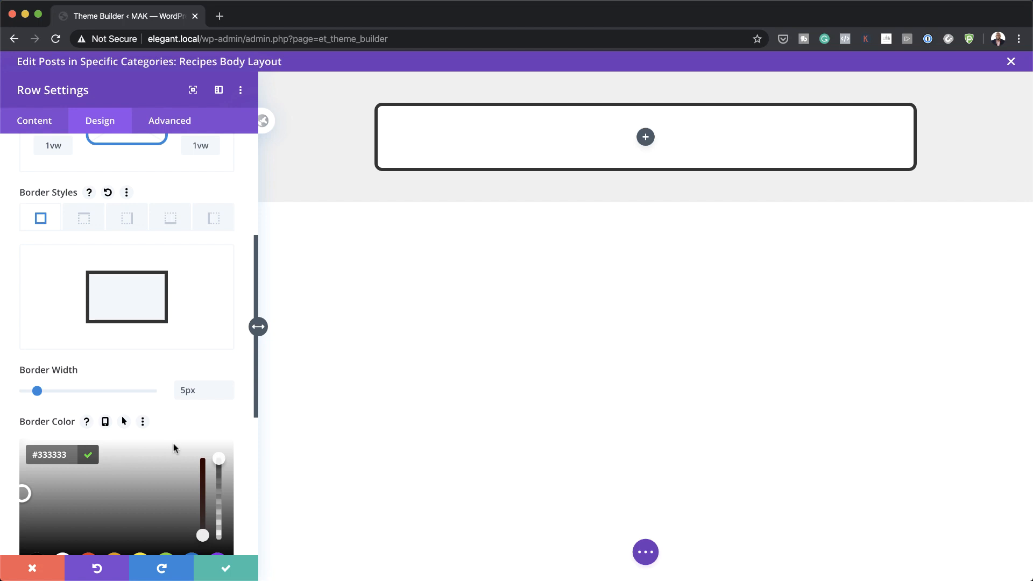
left_click(227, 568)
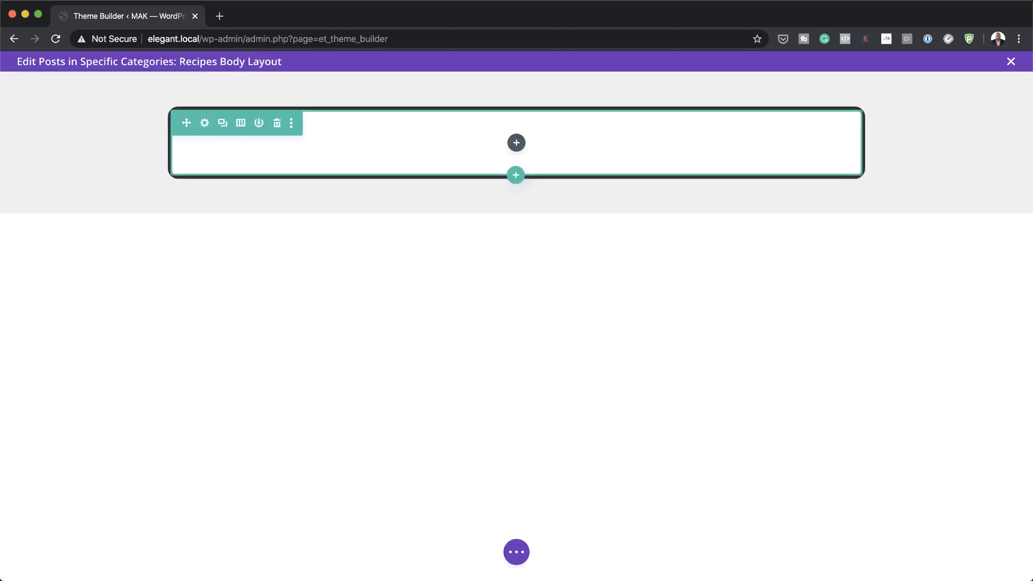
Step: Insert a Text module in the row bound to the dynamic Recipe Title field
left_click(517, 143)
type("text")
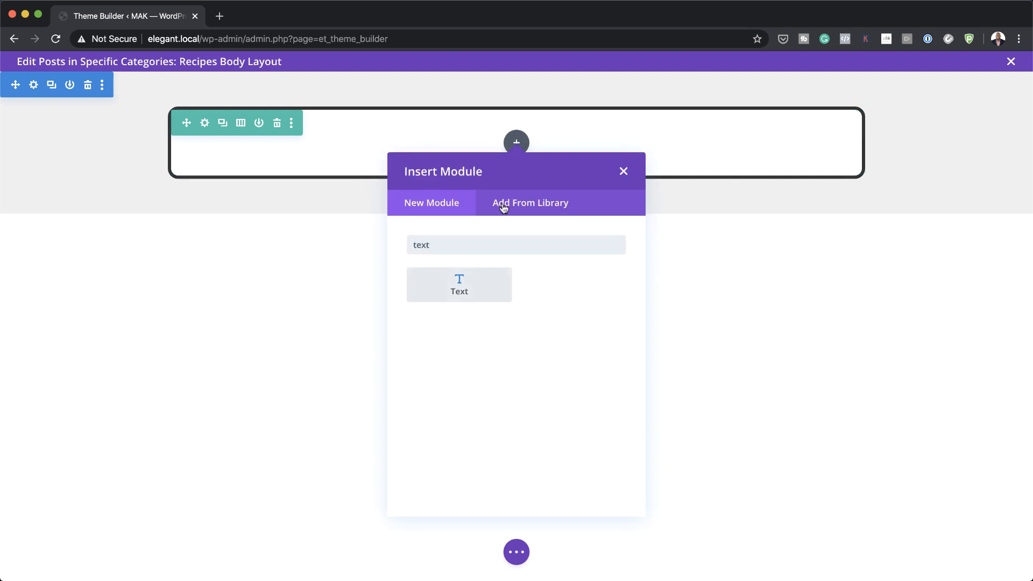
left_click(486, 282)
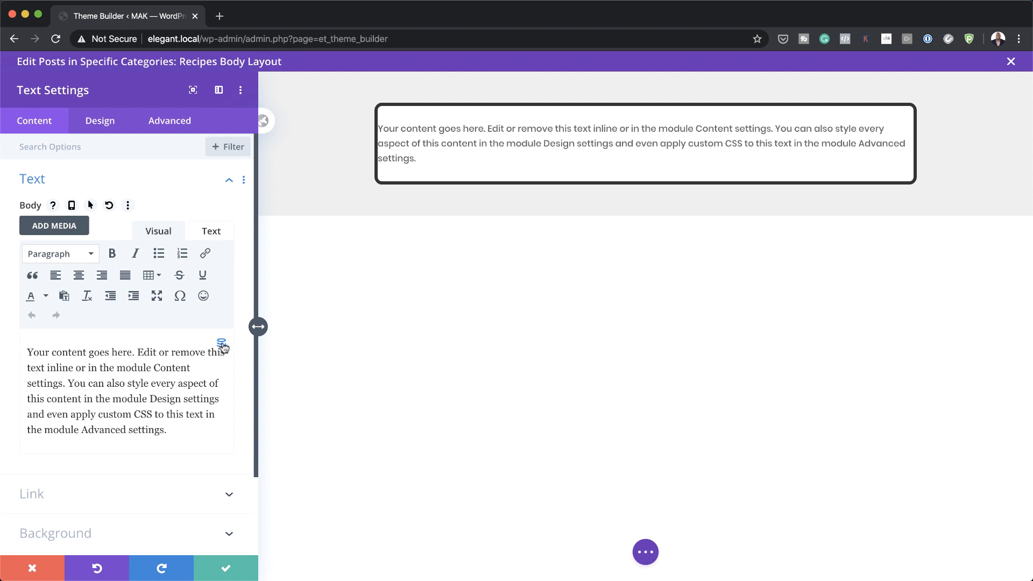
left_click(222, 345)
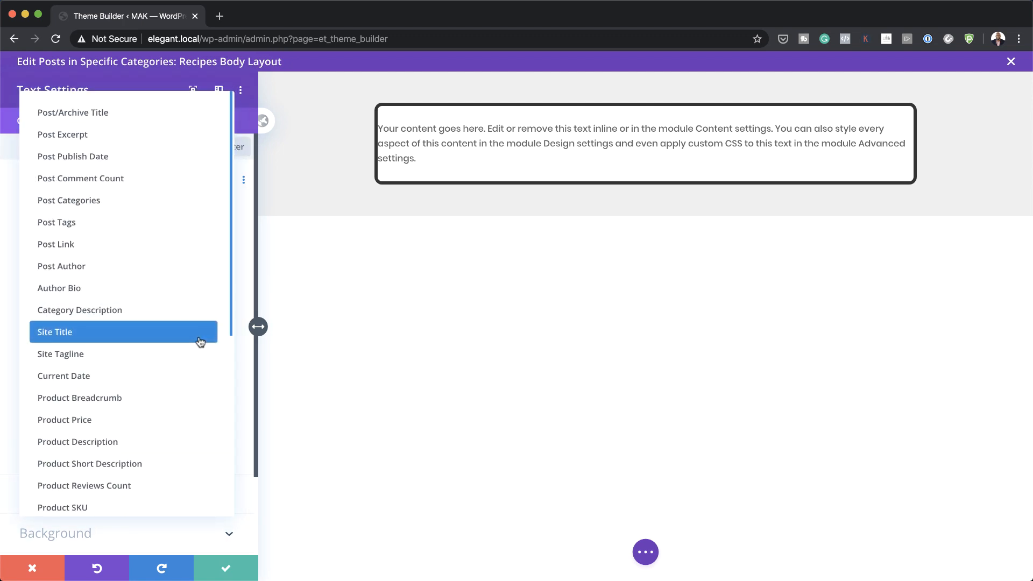
scroll(200, 342, "down", 10)
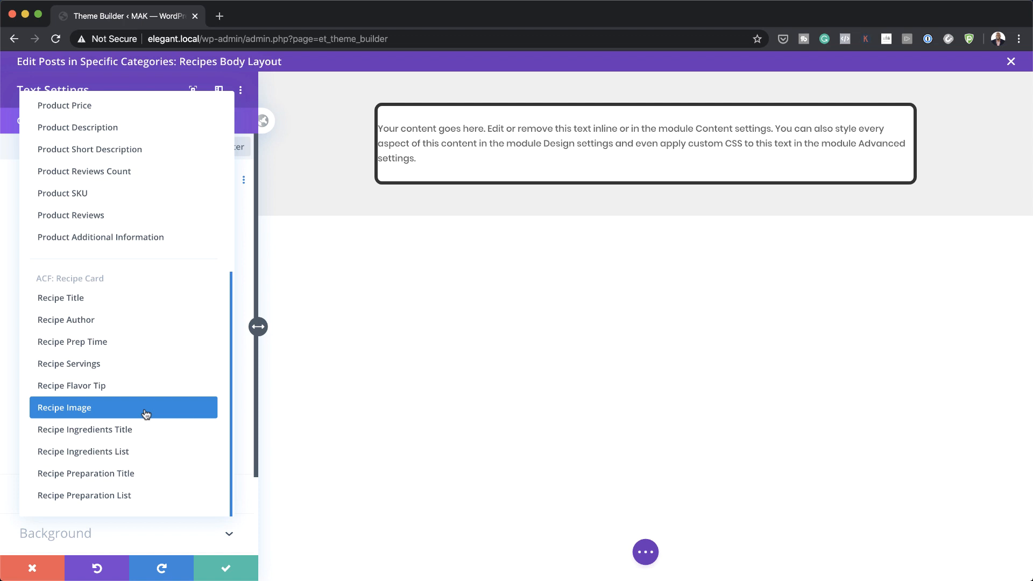
left_click(76, 297)
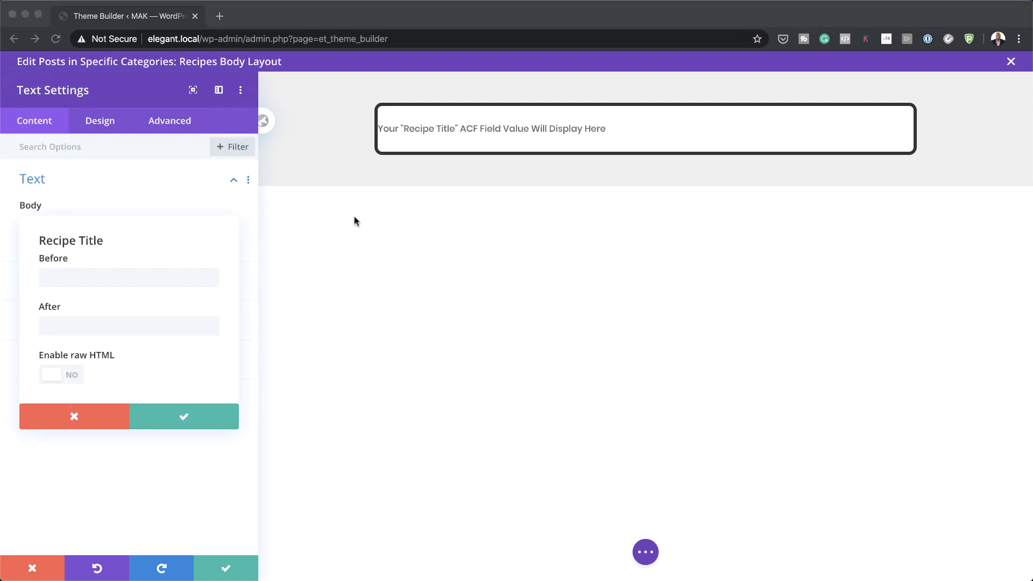
Step: Wrap the Recipe Title in <H1> before and </H1> after, then confirm
left_click(132, 276)
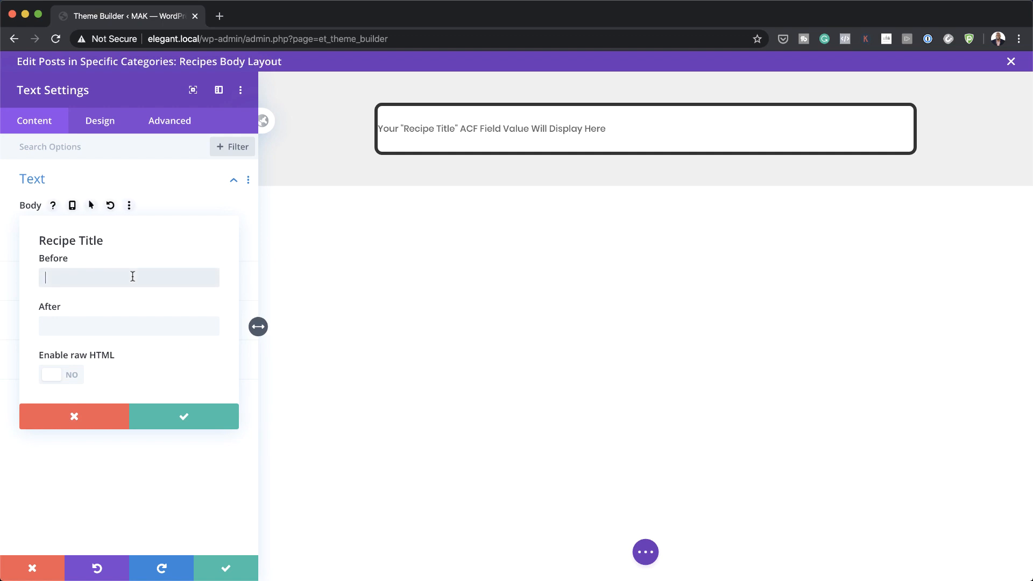
type("<H1>")
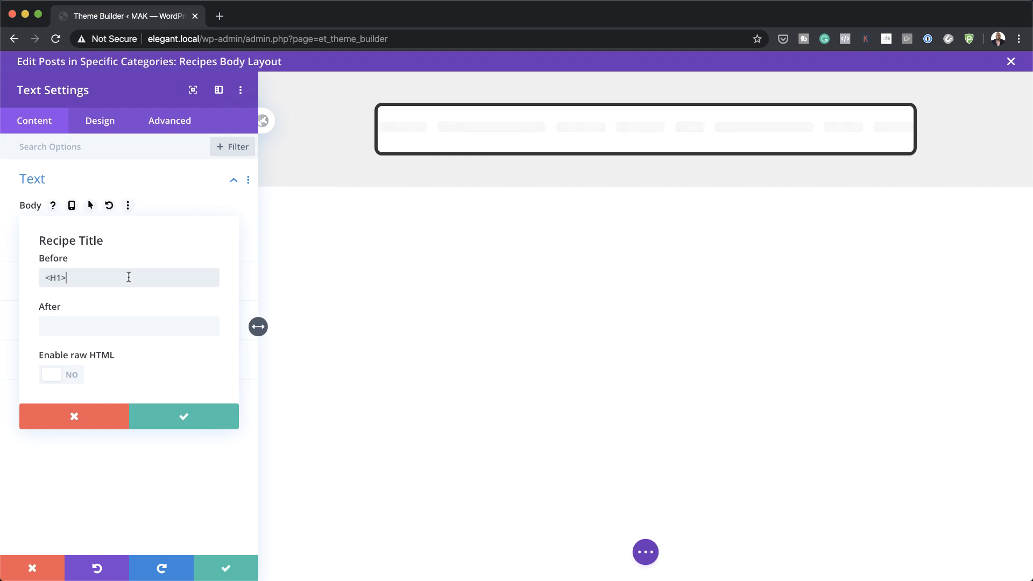
left_click(80, 326)
type("<H1>")
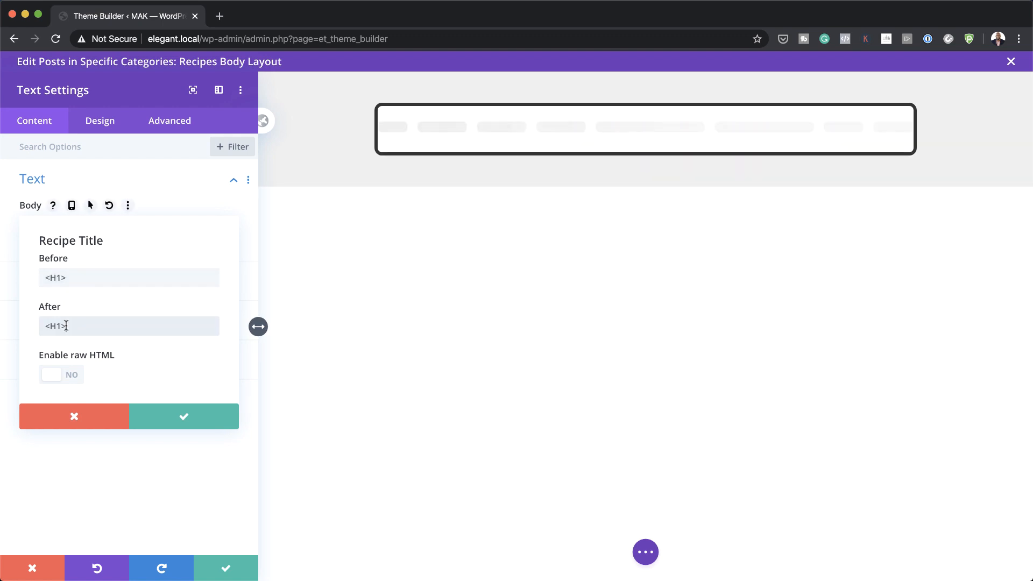
left_click(48, 325)
type("/")
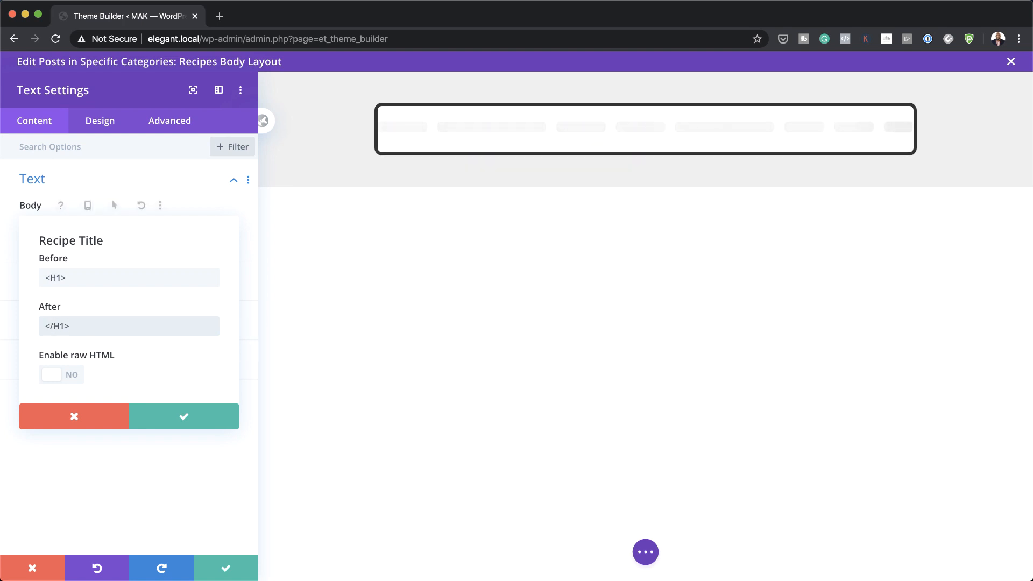
left_click(183, 417)
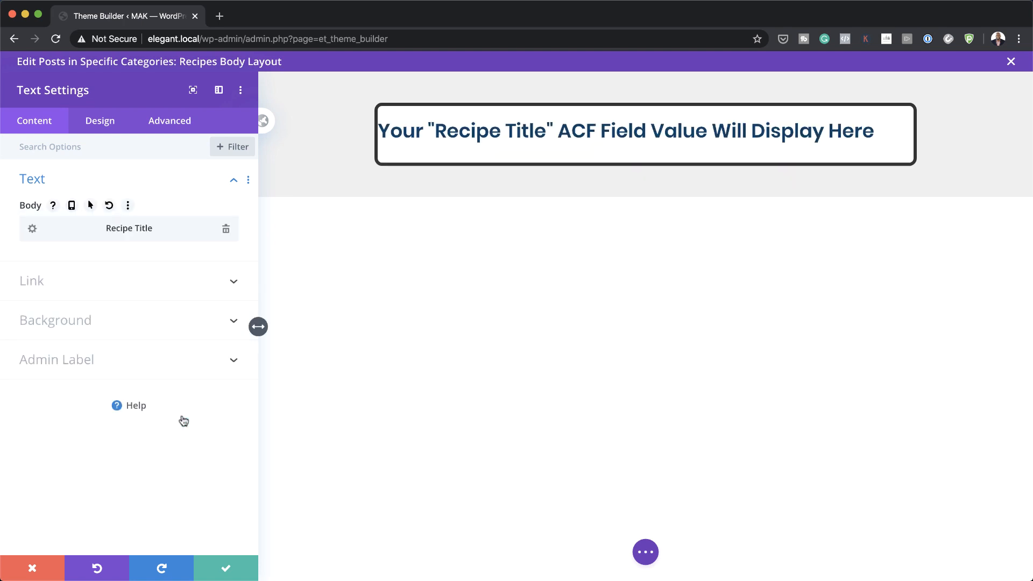
Step: Set the H1 heading font to Orienta, bold, centre-aligned
left_click(100, 121)
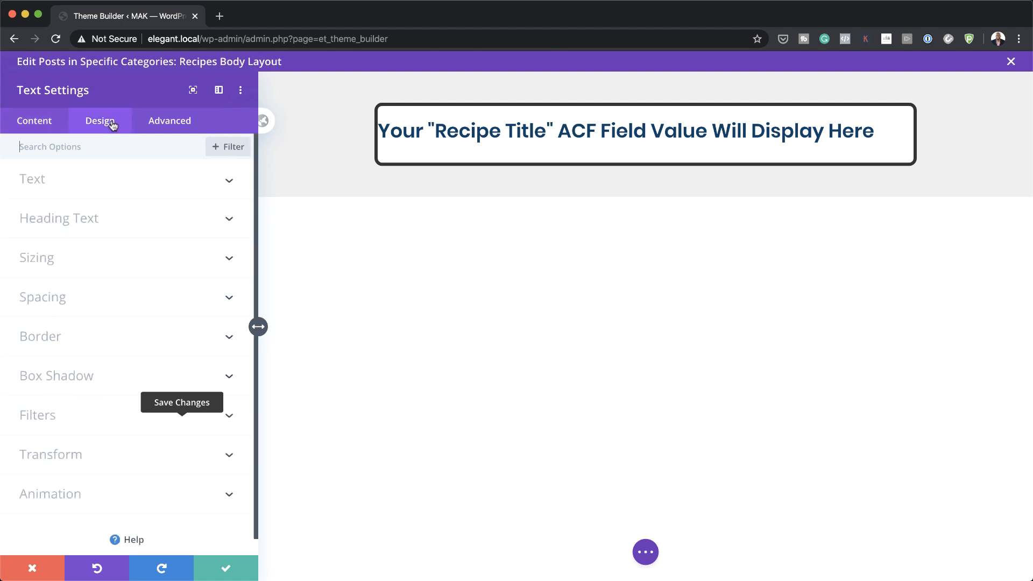
left_click(81, 218)
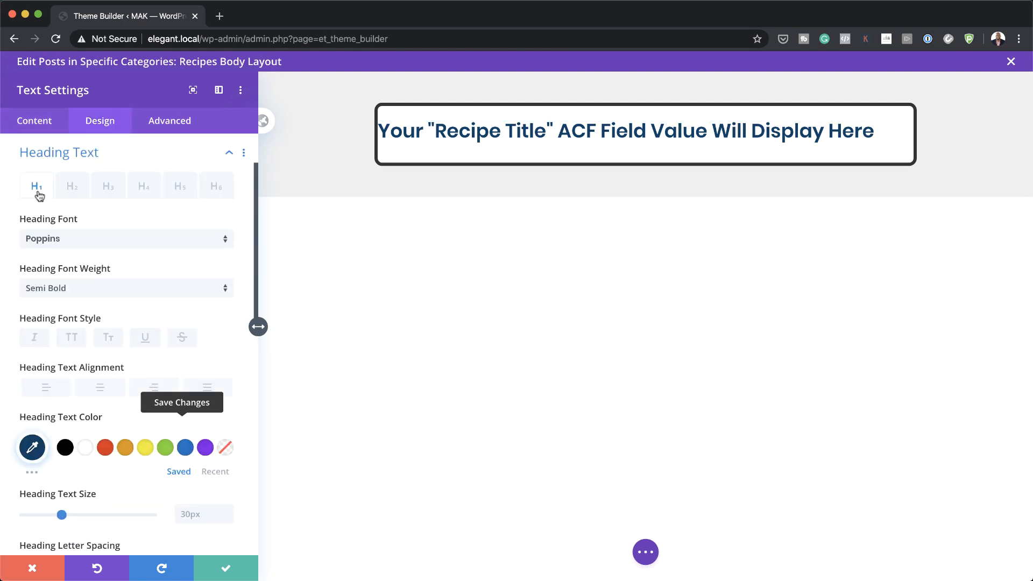
left_click(70, 239)
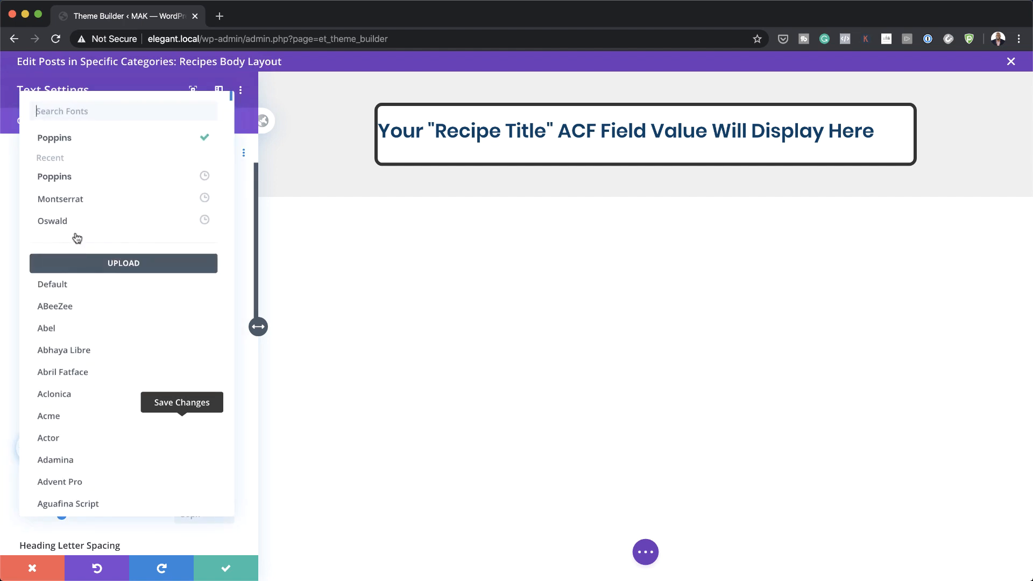
left_click(95, 112)
type("or")
left_click(97, 138)
left_click(108, 290)
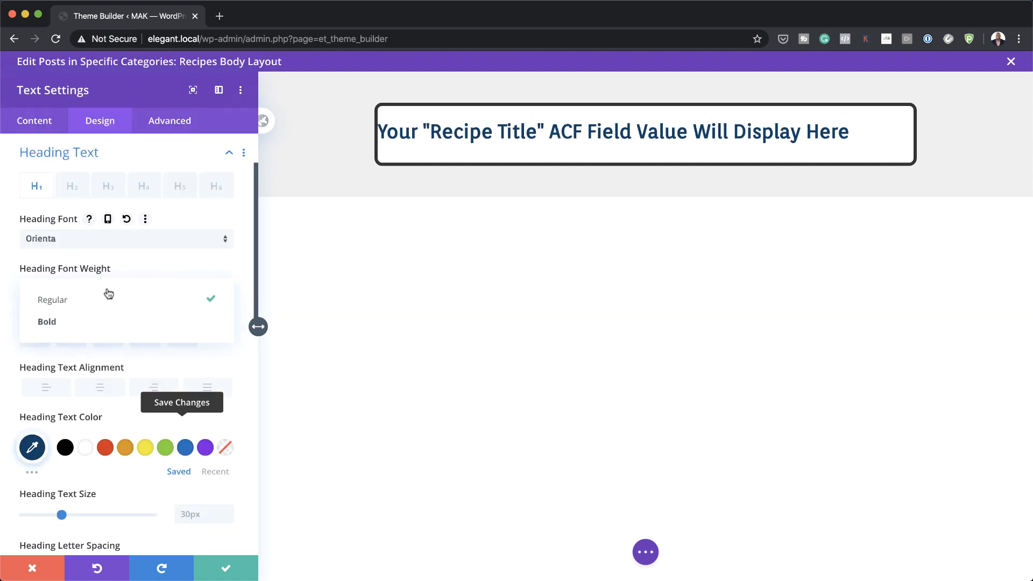
left_click(59, 322)
left_click(100, 388)
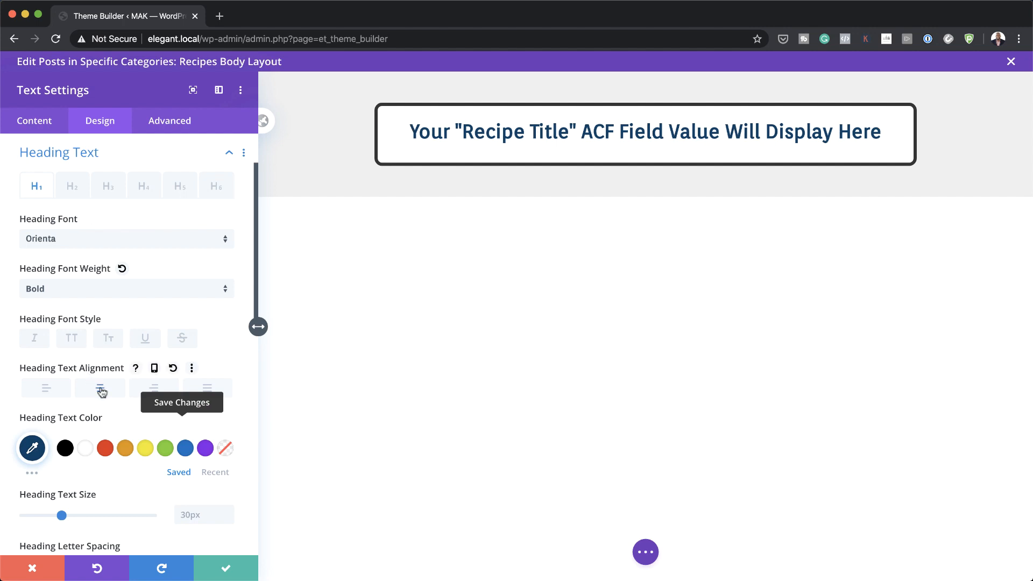
scroll(209, 316, "down", 4)
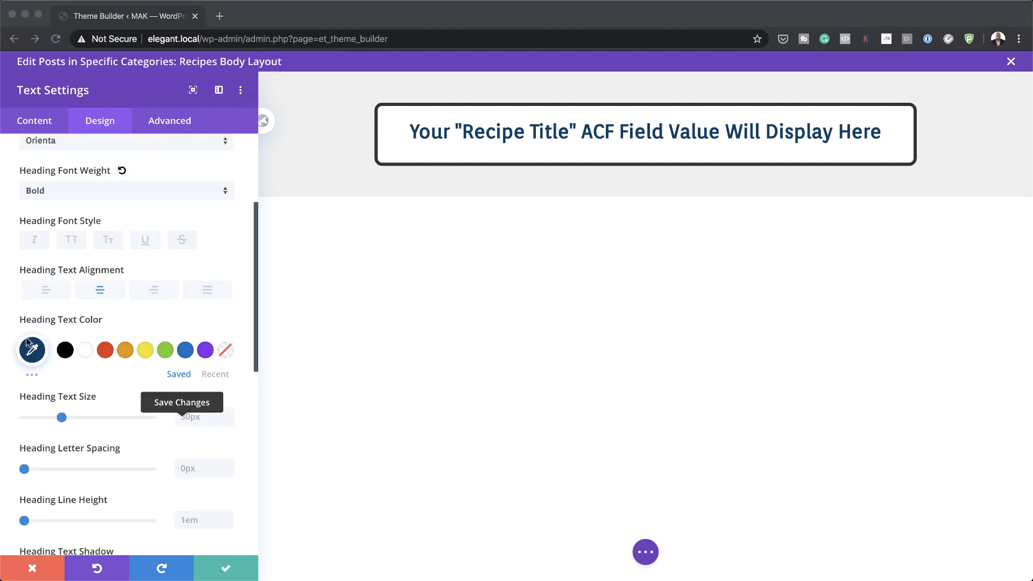
Step: Set the heading colour to #3d3d3d and its text size to 3vw
left_click(32, 352)
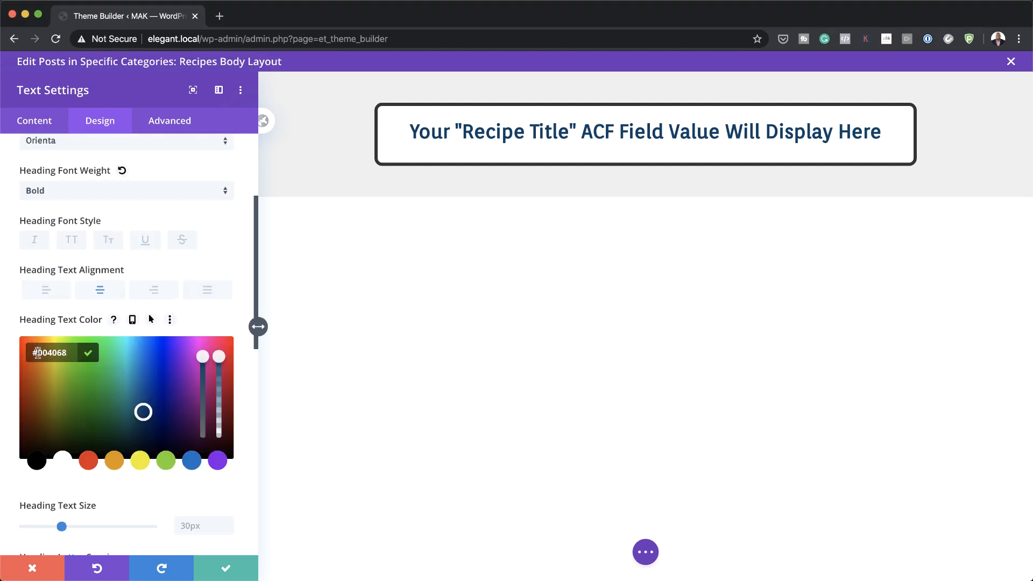
left_click_drag(38, 352, 65, 352)
type("3d3d3d")
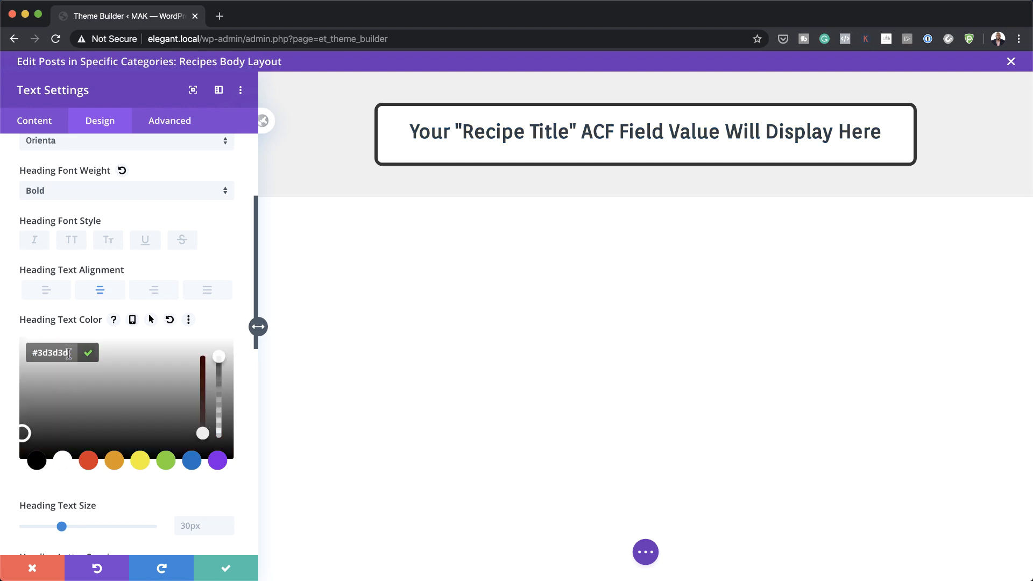
scroll(69, 355, "down", 5)
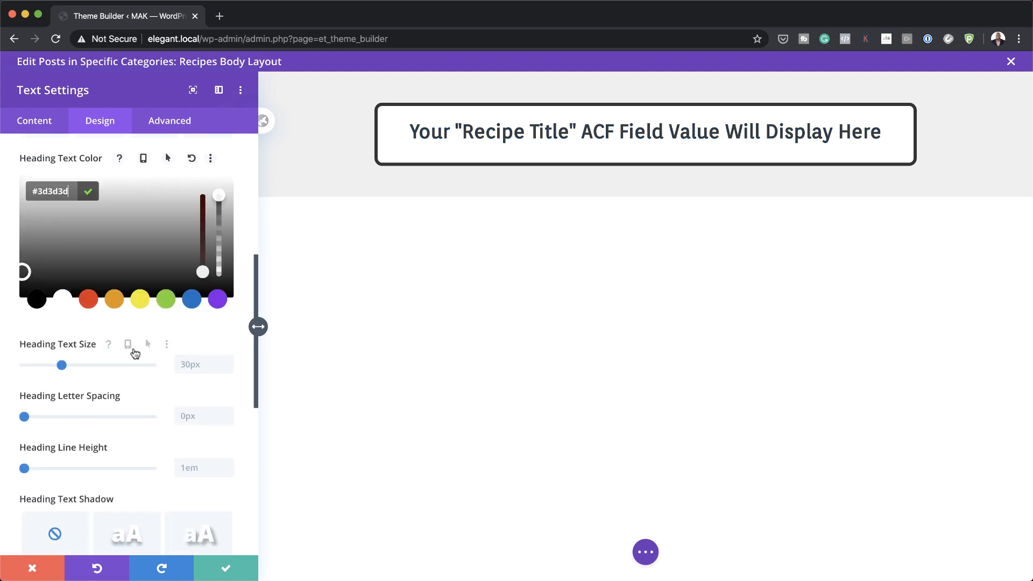
left_click(189, 365)
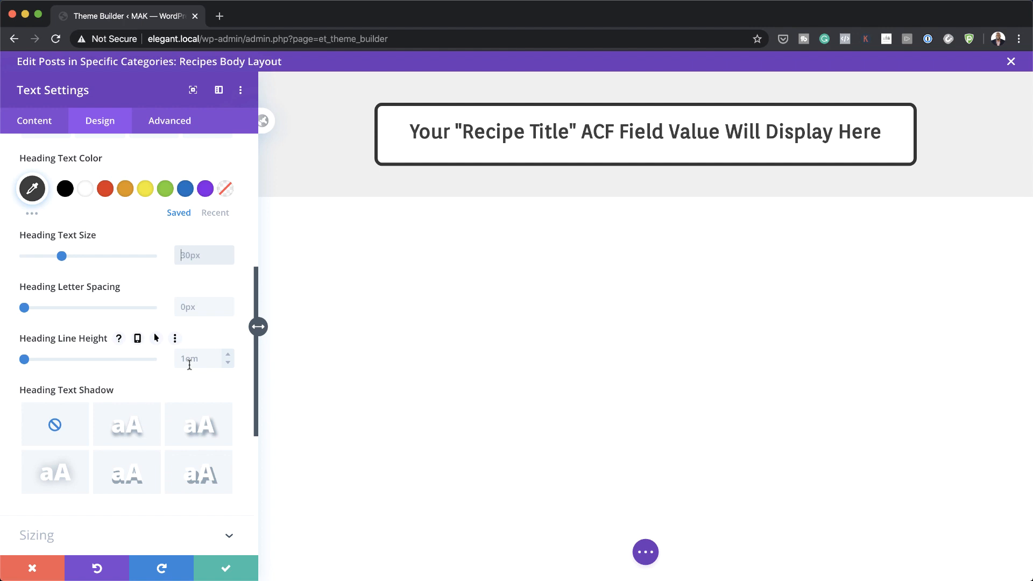
type("3vw")
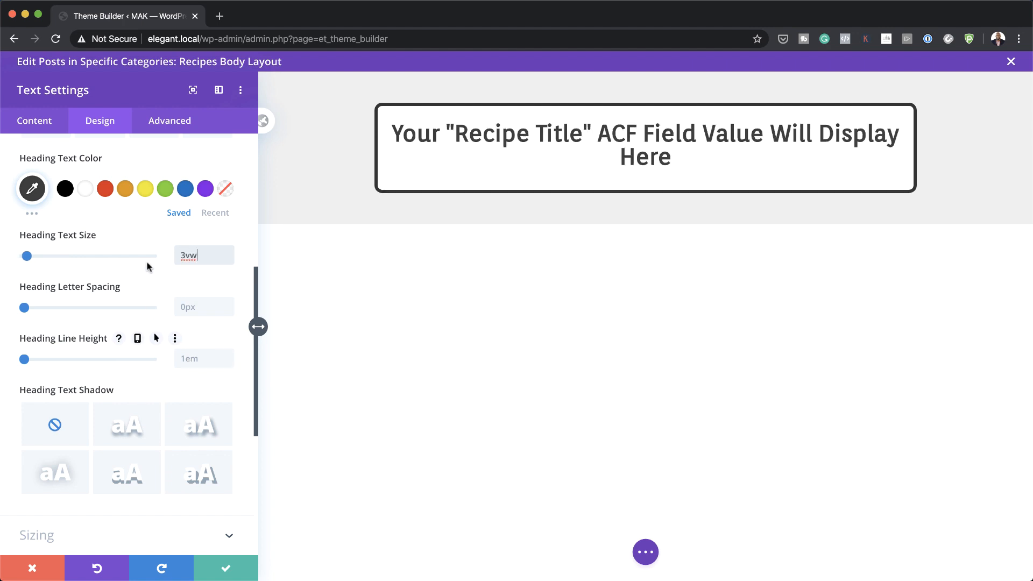
left_click(127, 235)
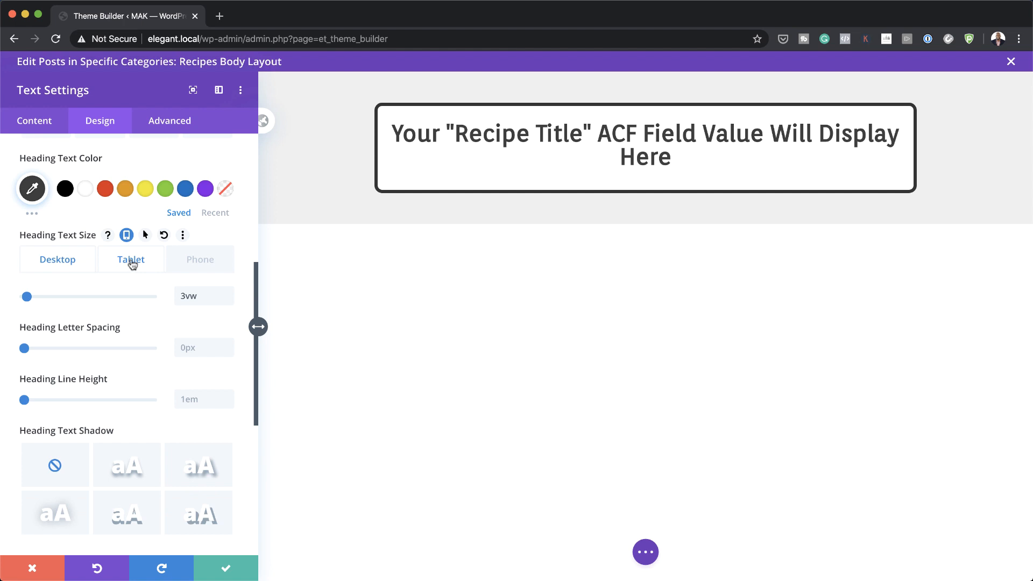
Step: Set the heading size to 4vw on tablet and 5vw on phone
left_click(131, 262)
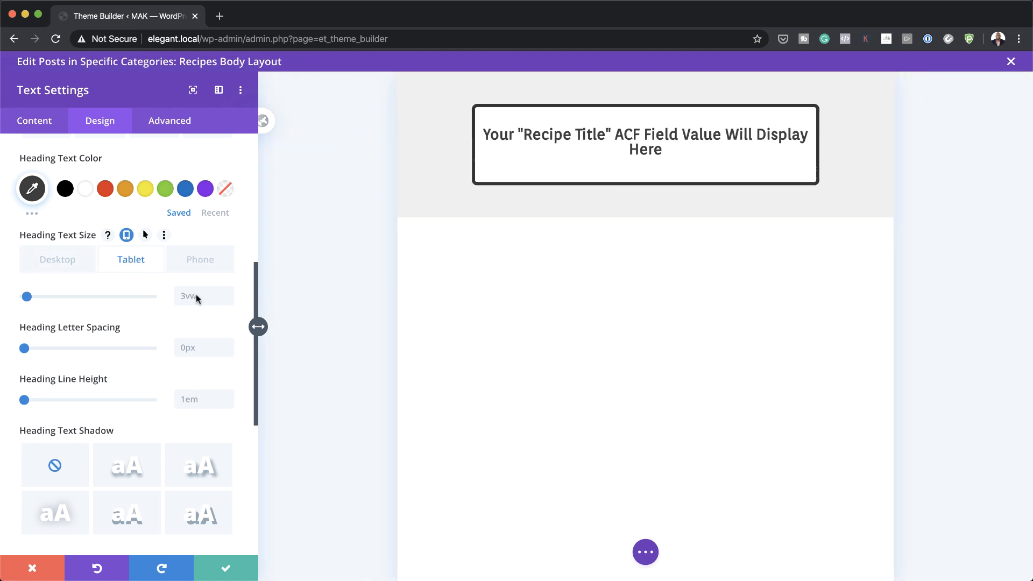
left_click(228, 293)
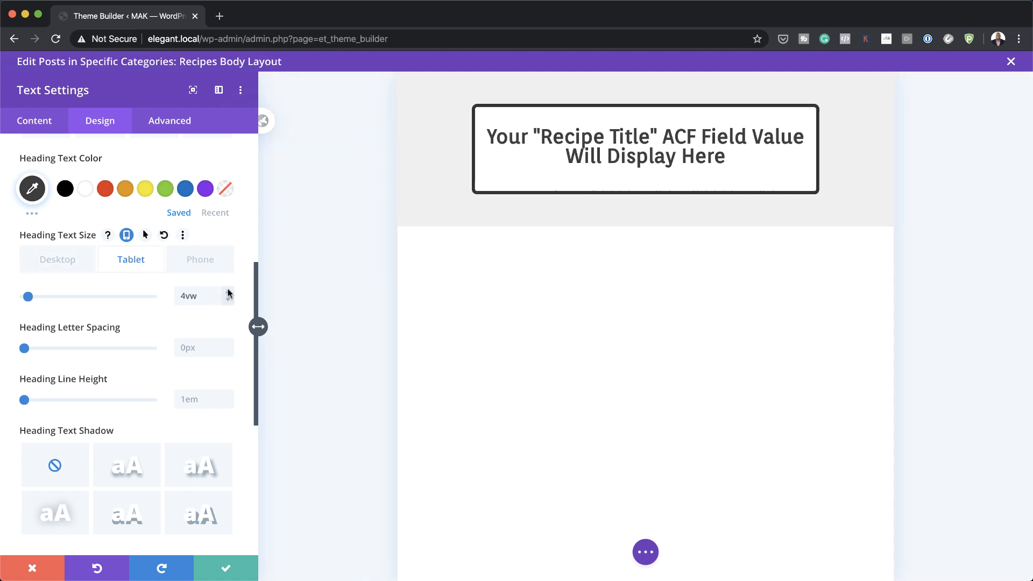
left_click(220, 269)
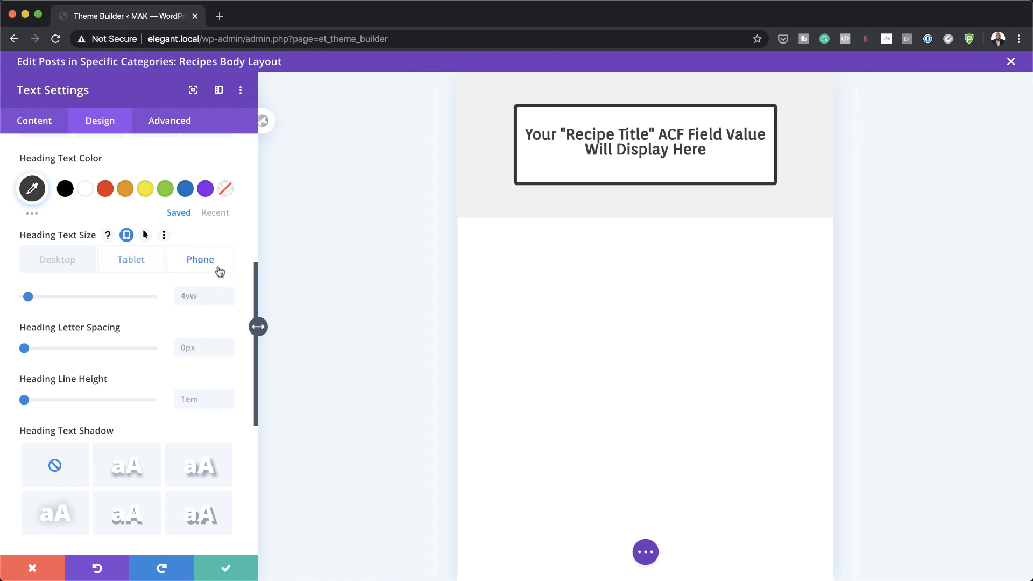
left_click(228, 294)
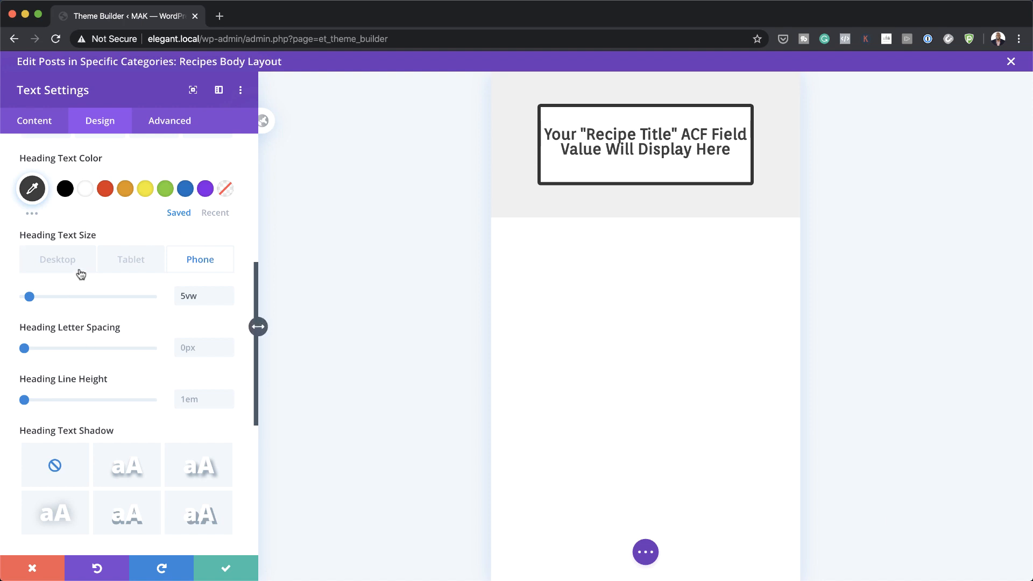
Step: Back on desktop, raise heading letter spacing to 3px and adjust line height
left_click(60, 261)
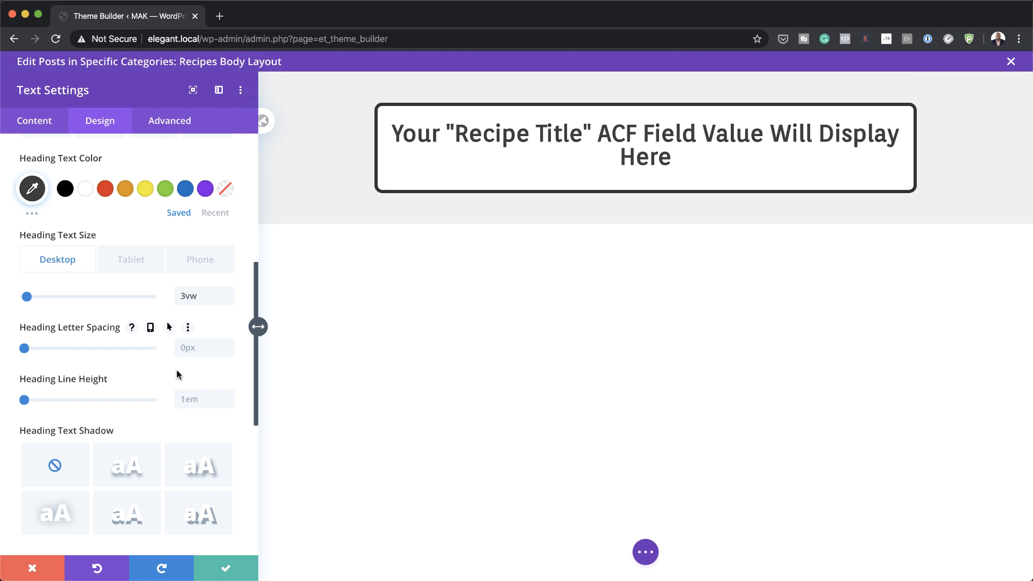
left_click(228, 343)
left_click(228, 343)
left_click(228, 343)
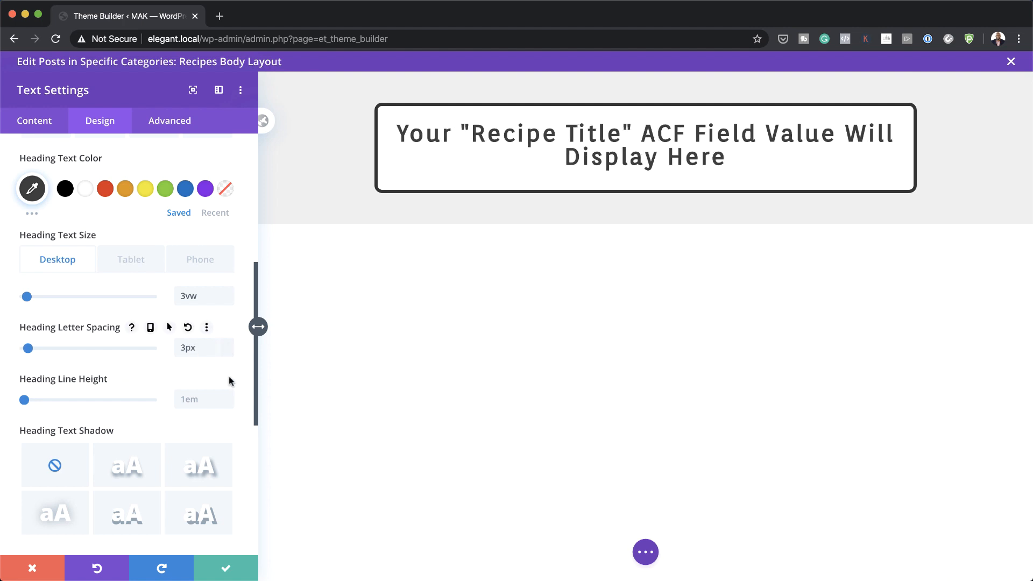
left_click(211, 401)
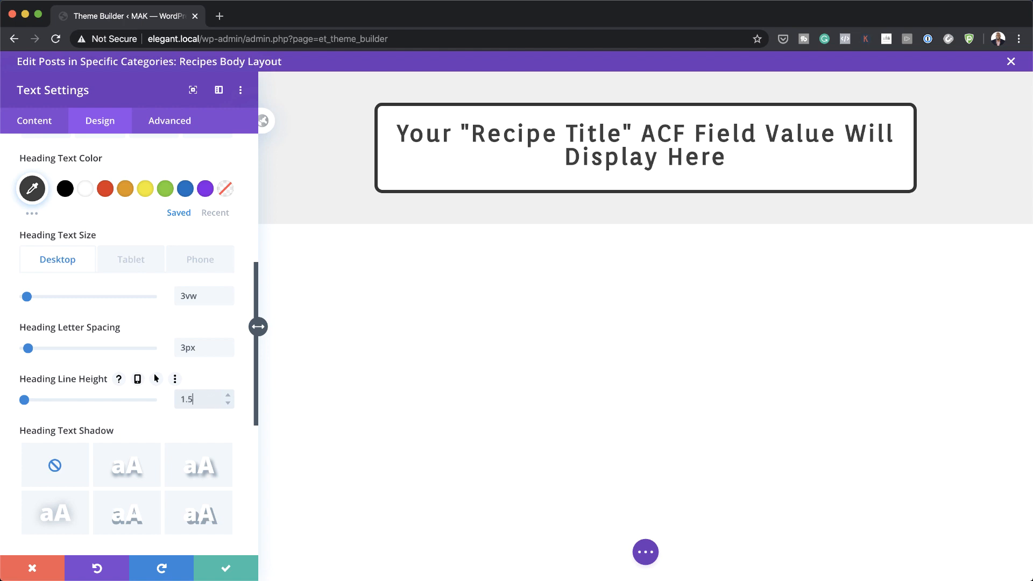
Step: Give the title a -1vw bottom margin, with 2vw on tablet
scroll(118, 434, "down", 5)
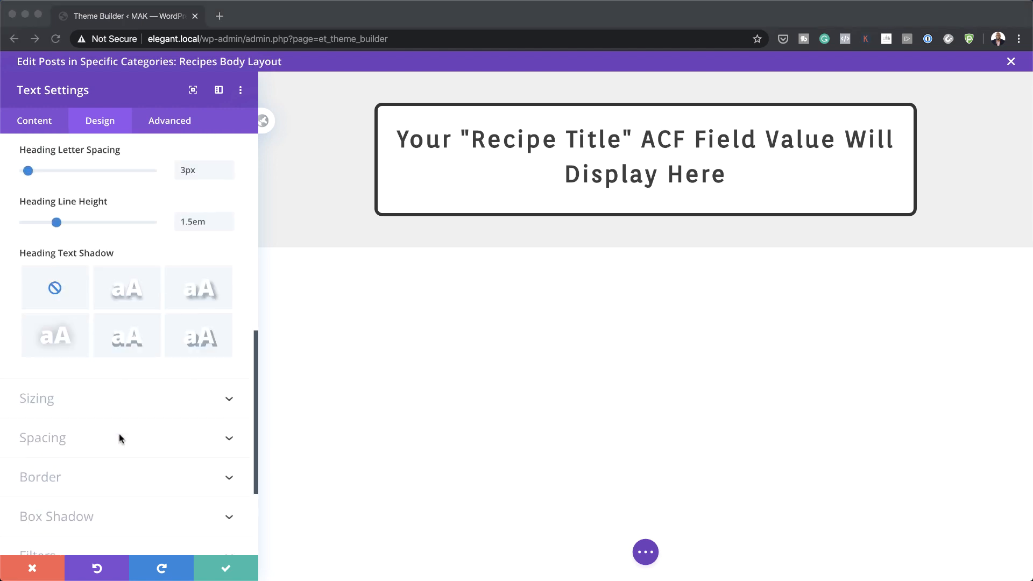
left_click(58, 430)
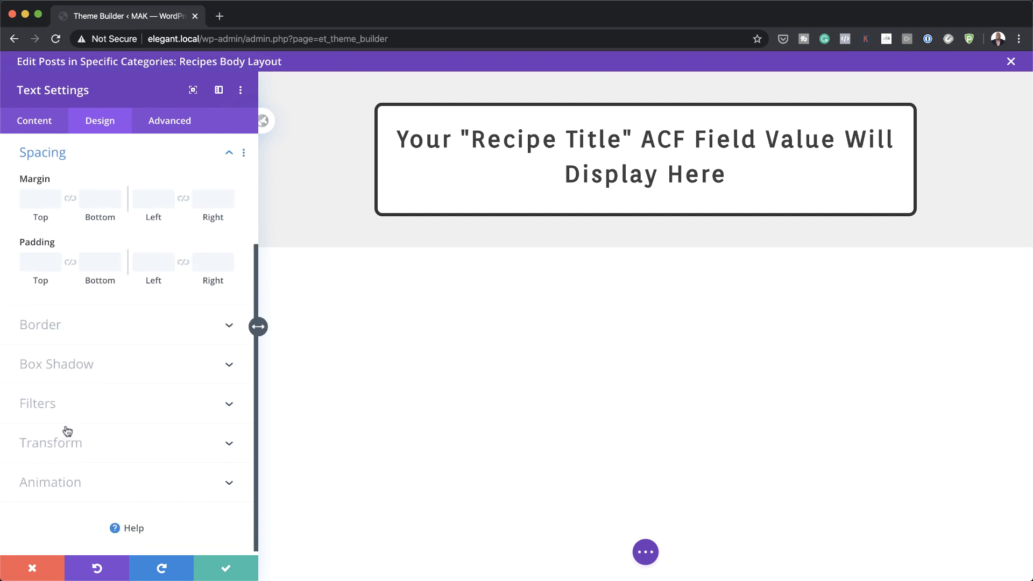
left_click(101, 198)
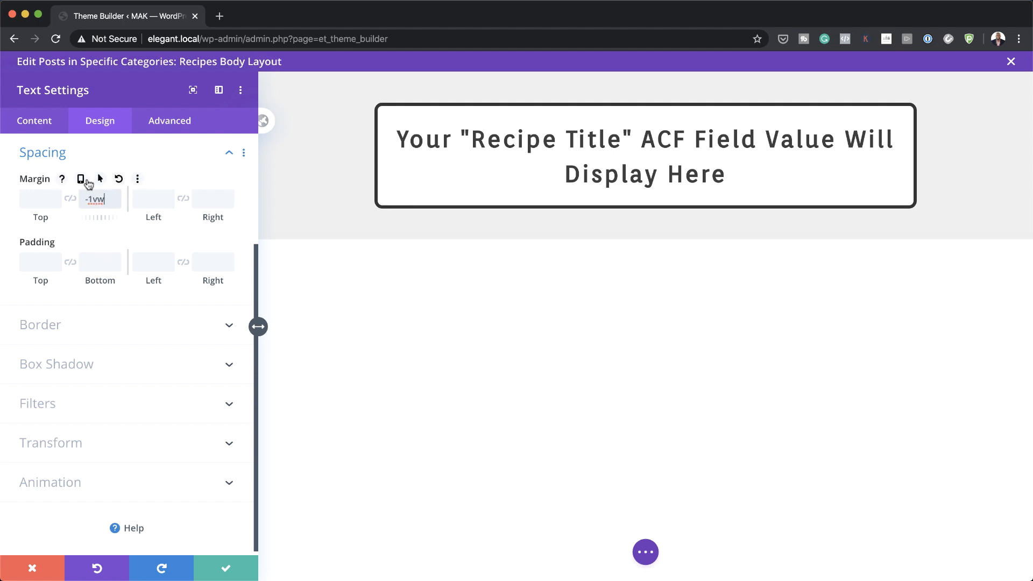
left_click(81, 180)
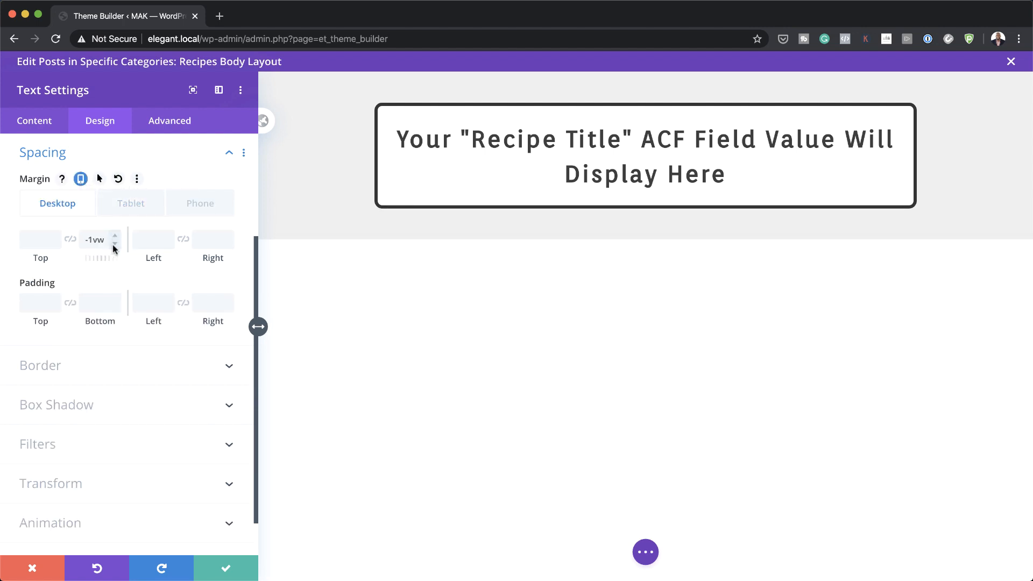
left_click(124, 208)
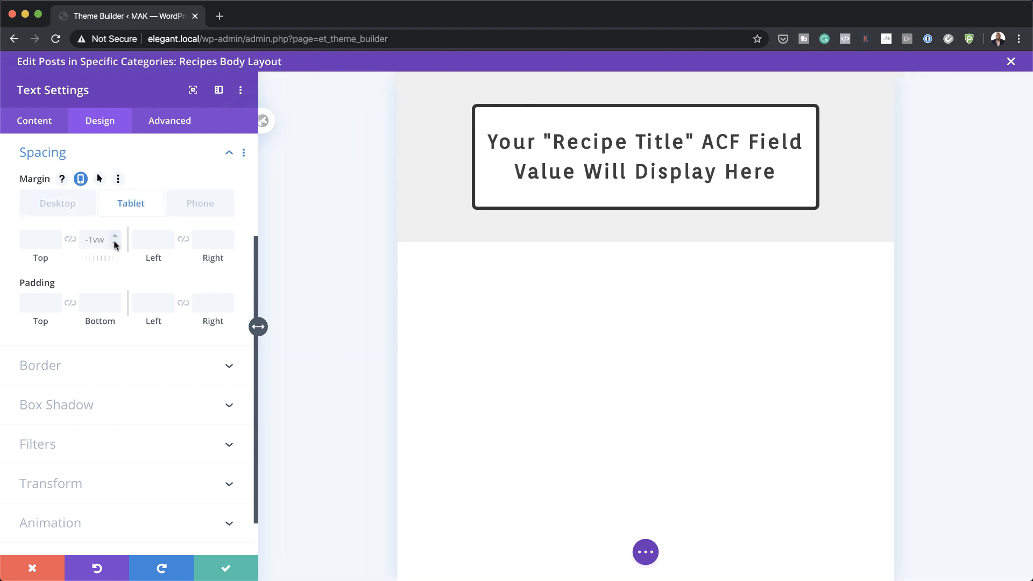
left_click(115, 236)
double_click(94, 239)
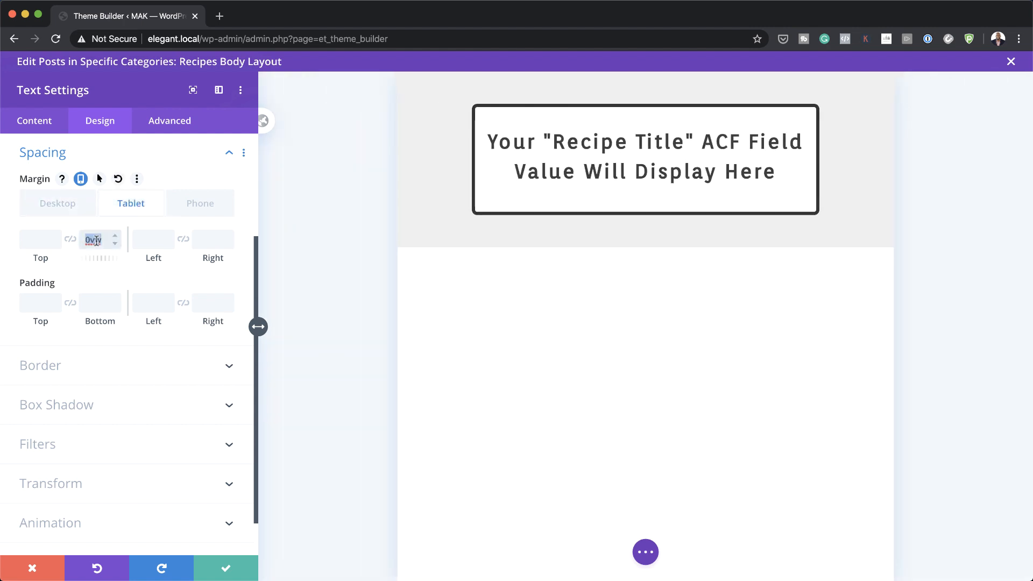
type("2vw")
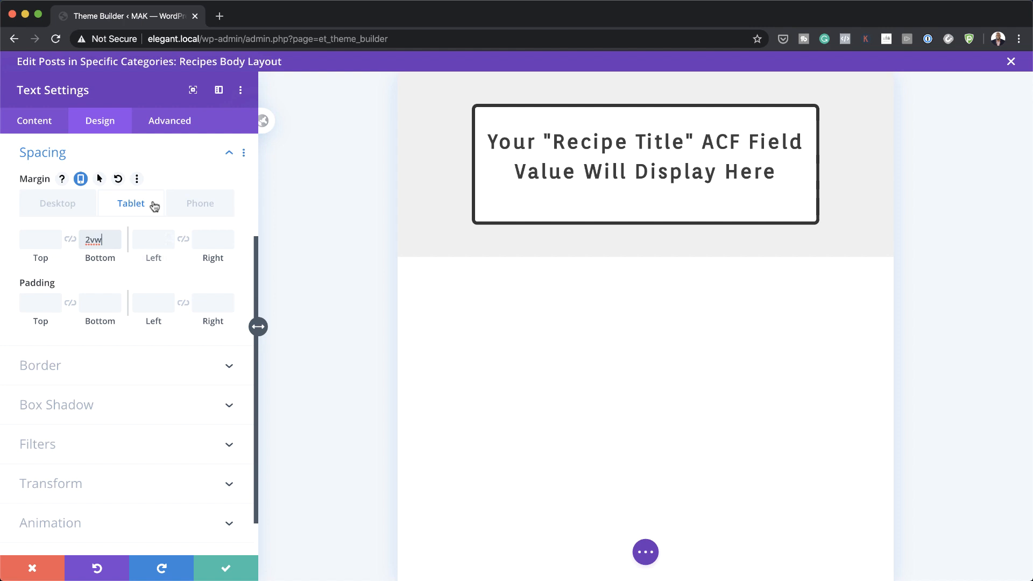
left_click(203, 208)
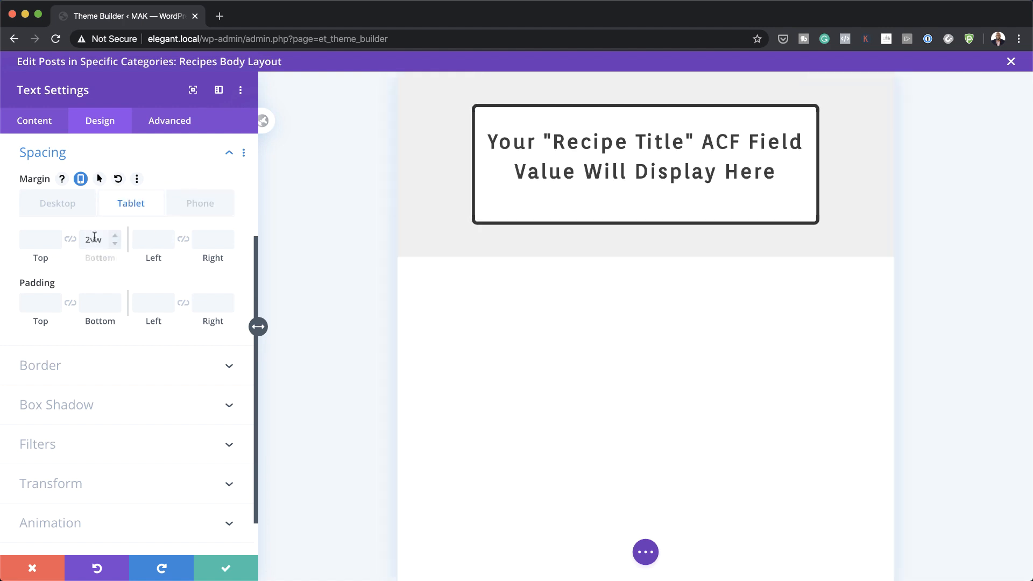
left_click(86, 241)
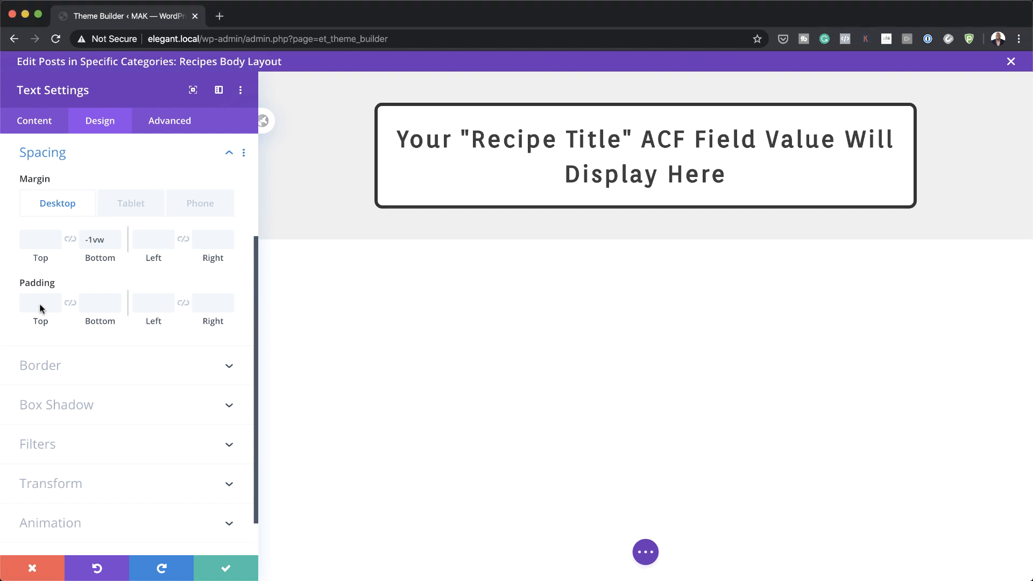
Step: Set padding to 1vw top, 0vw bottom, 3vw left and right, then save
left_click(41, 304)
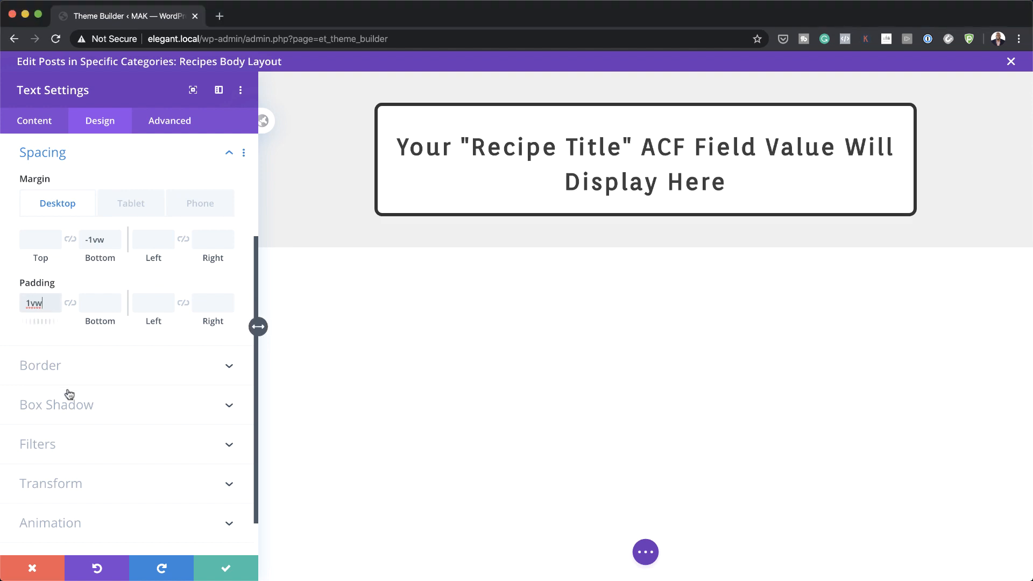
left_click(96, 304)
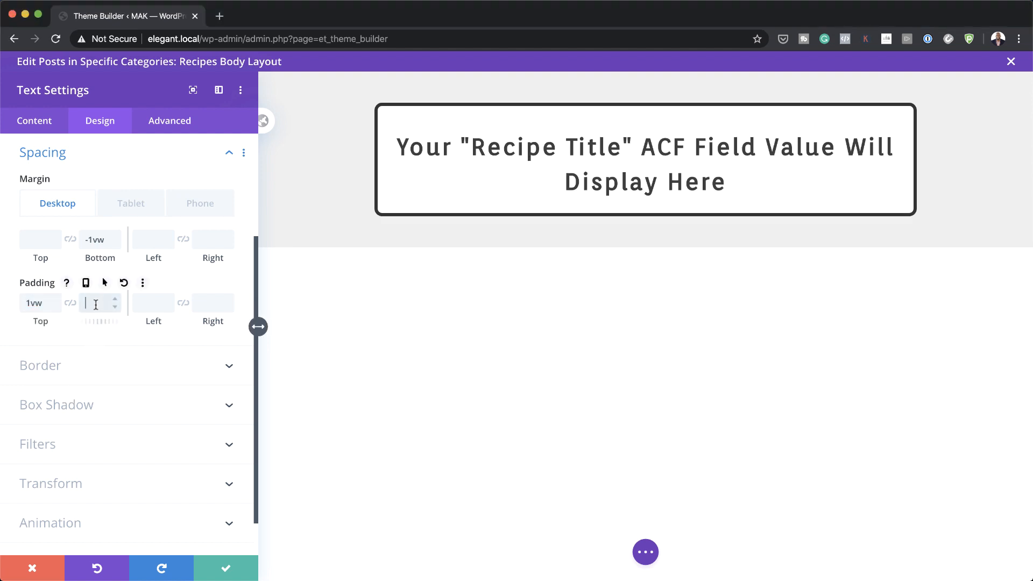
key("Down")
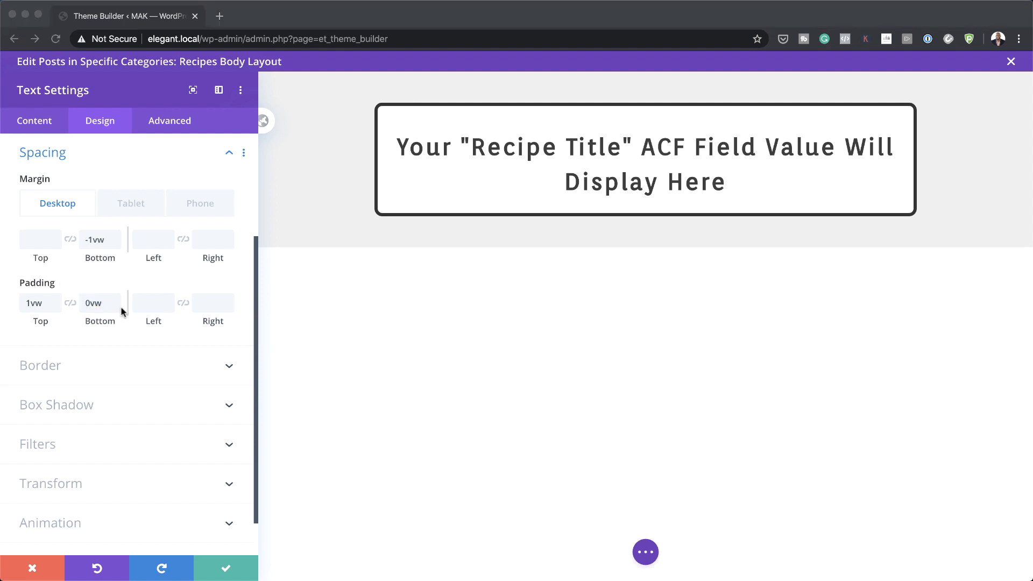
left_click(152, 302)
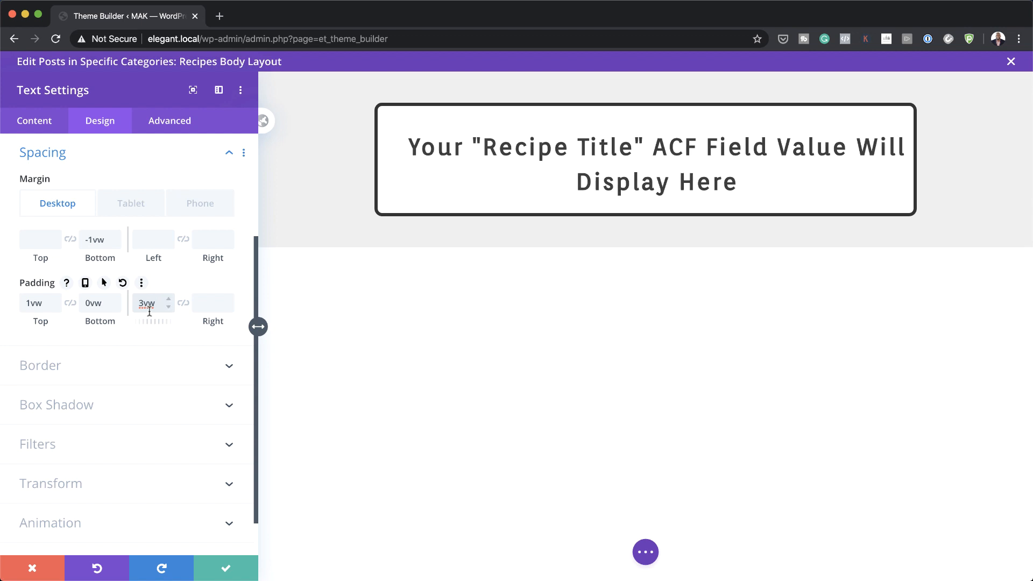
left_click(183, 302)
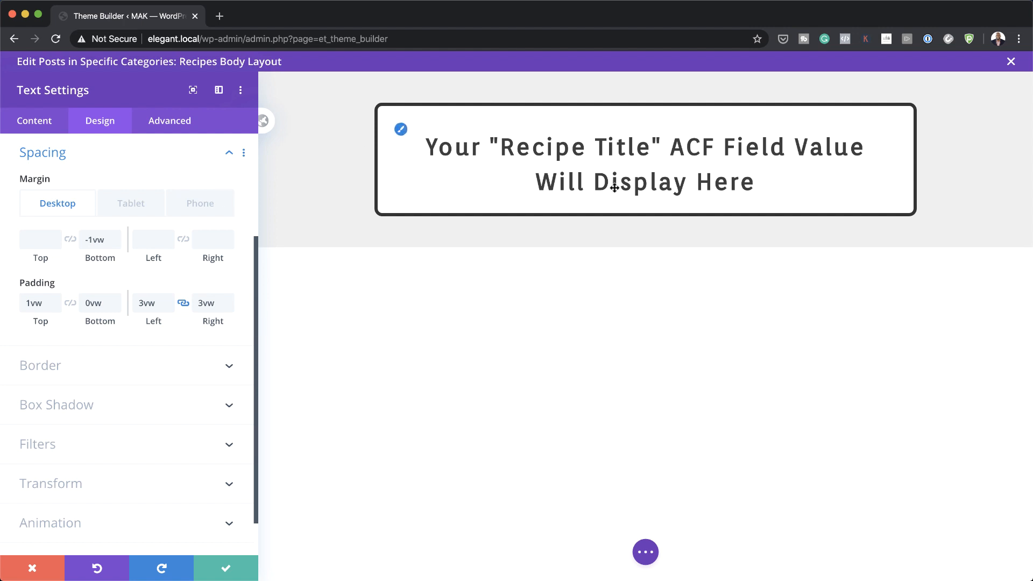
left_click(226, 569)
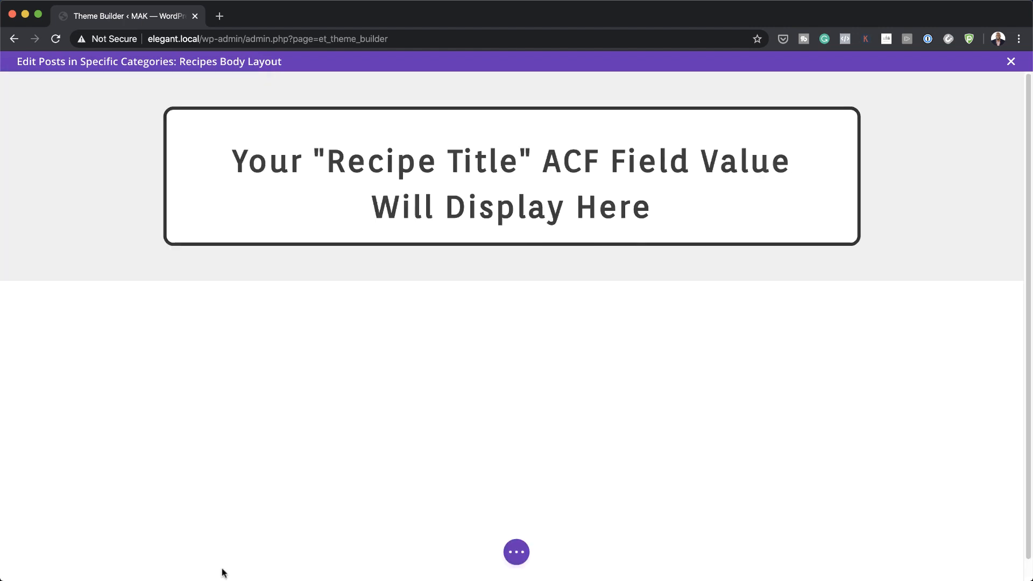
Step: Insert a second Text module under the title showing the Recipe Author field
left_click(516, 214)
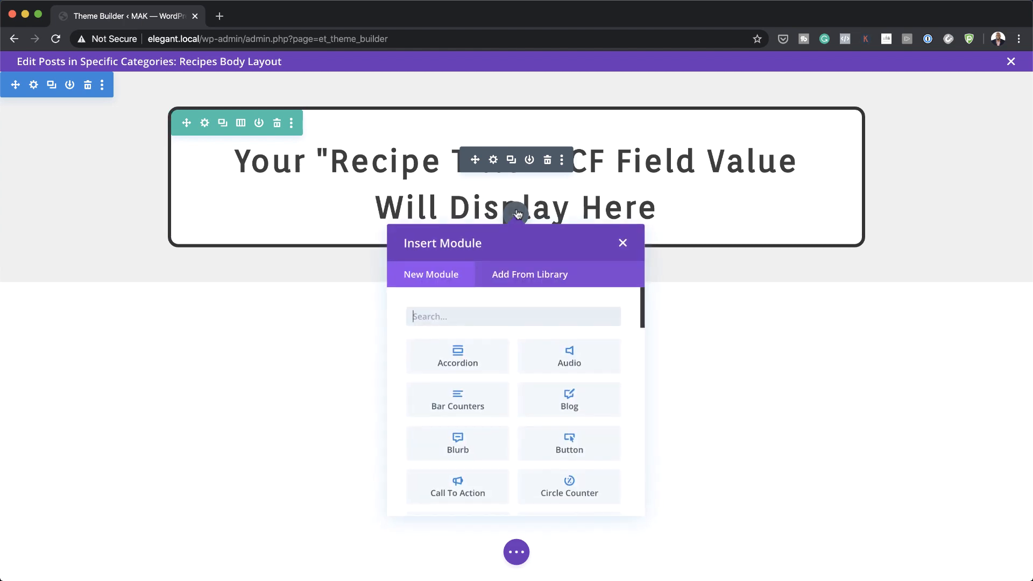
left_click(503, 317)
type("text")
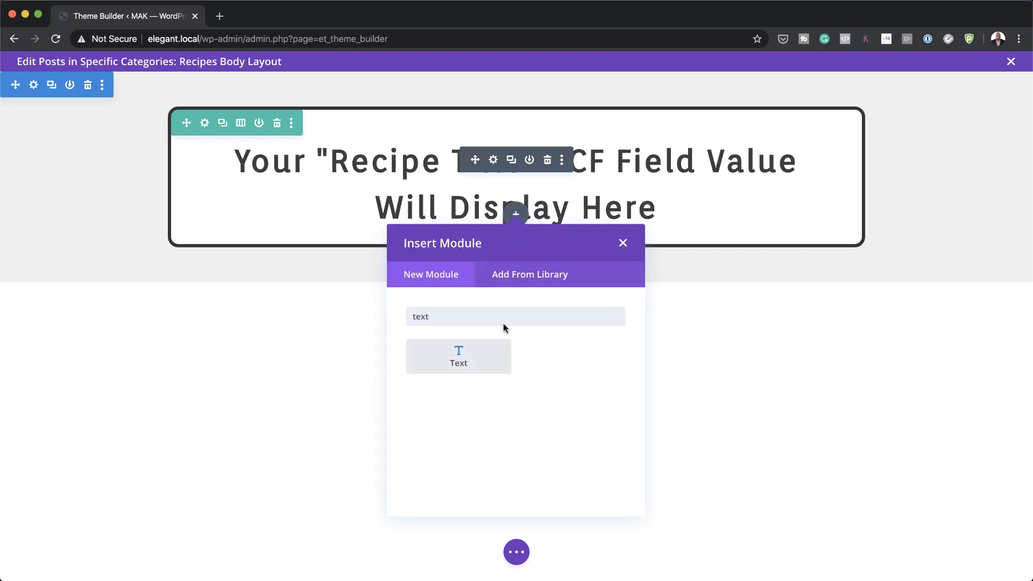
left_click(487, 356)
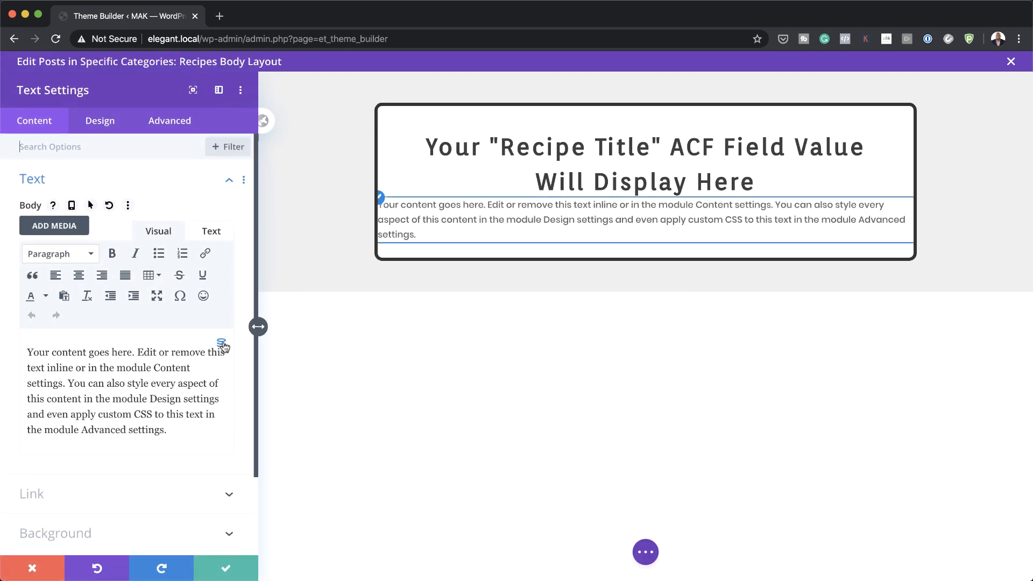
left_click(222, 344)
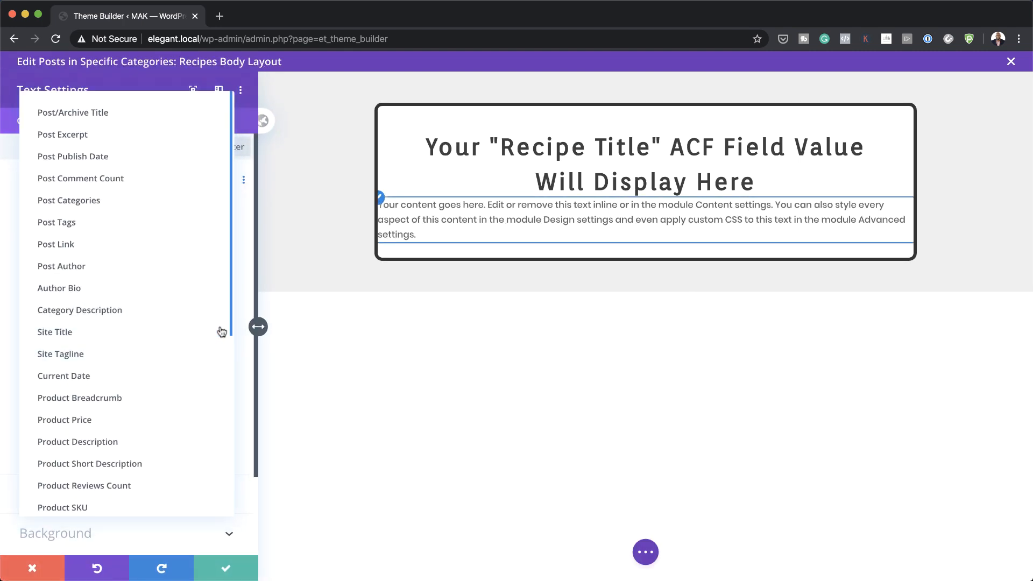
scroll(205, 338, "down", 5)
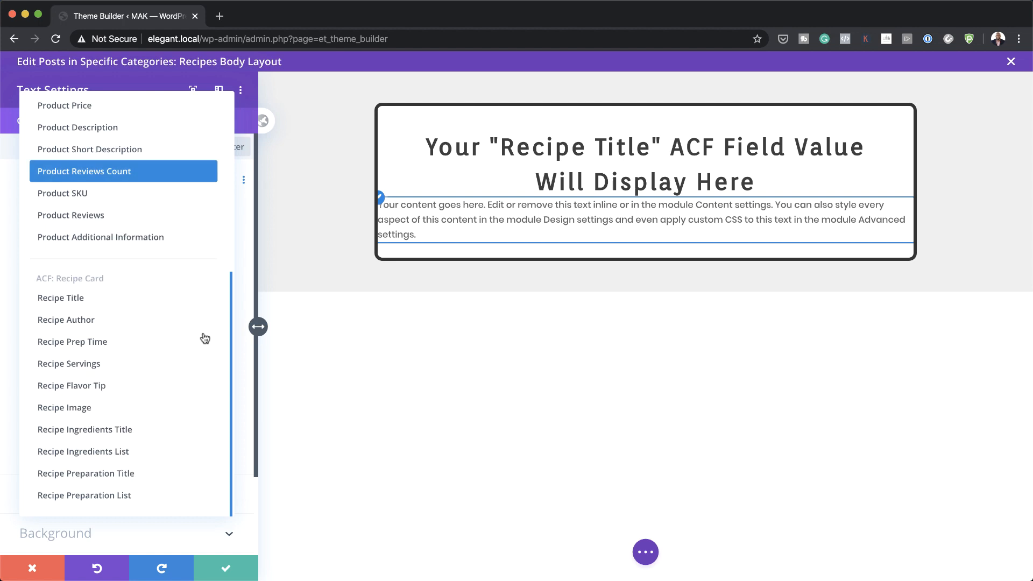
left_click(72, 320)
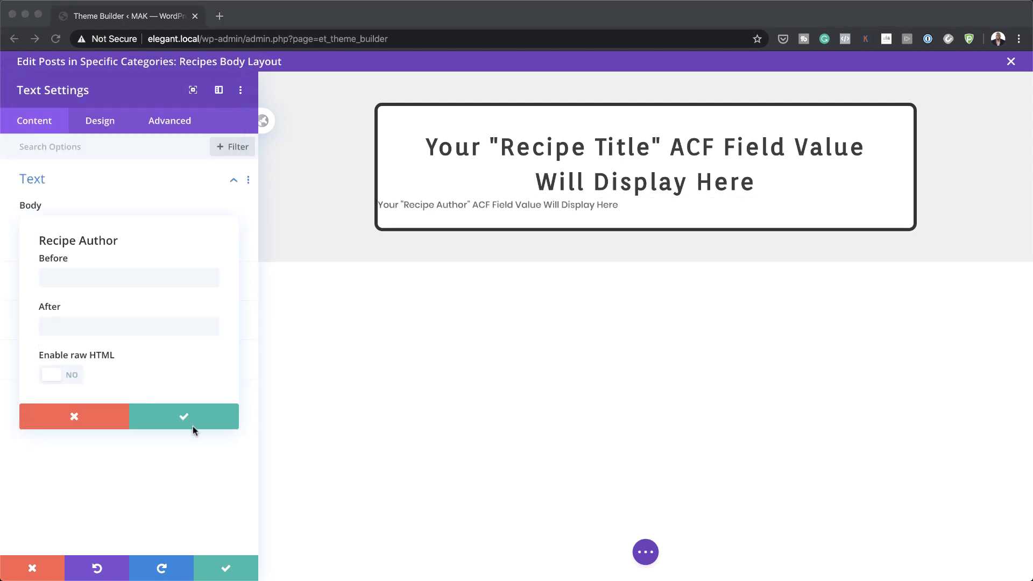
left_click(178, 418)
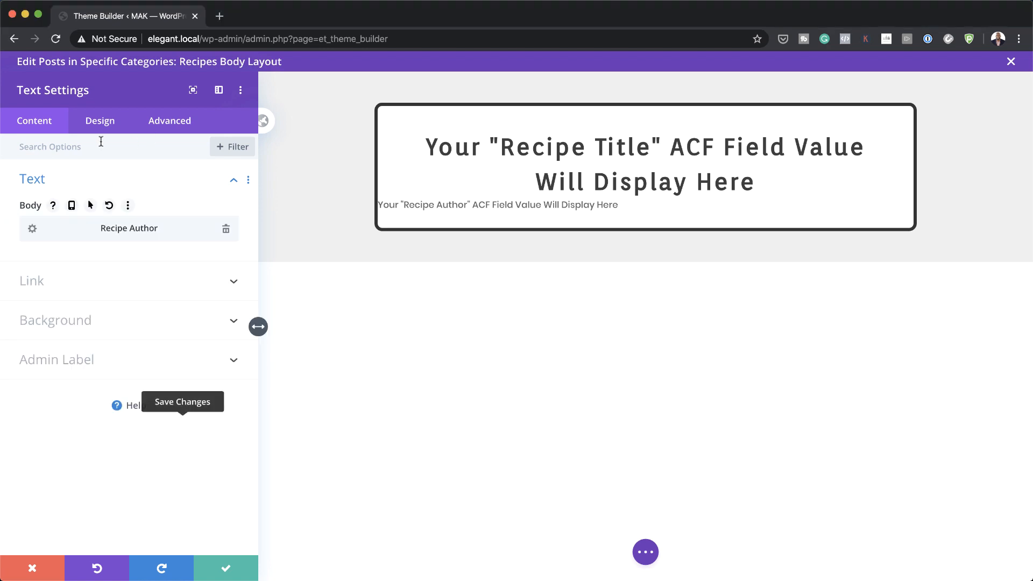
left_click(107, 131)
Step: Set the Recipe Author text font to Encode Sans
left_click(67, 188)
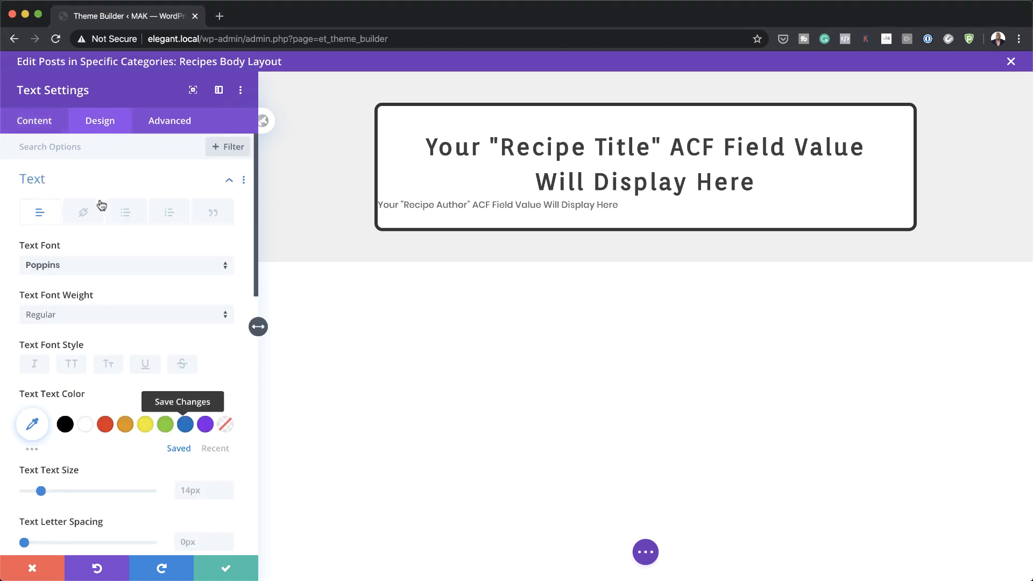
left_click(84, 267)
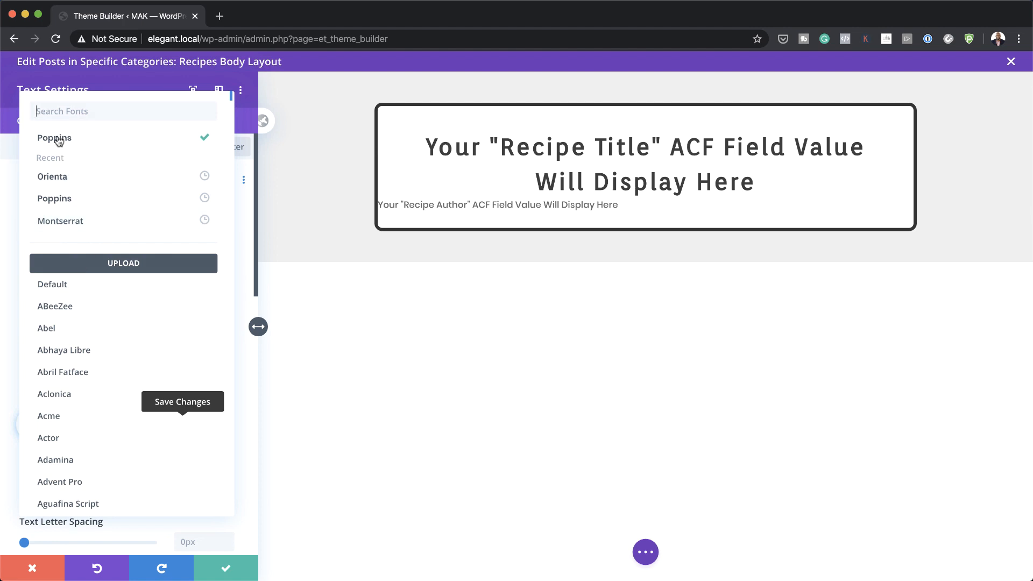
type("encode")
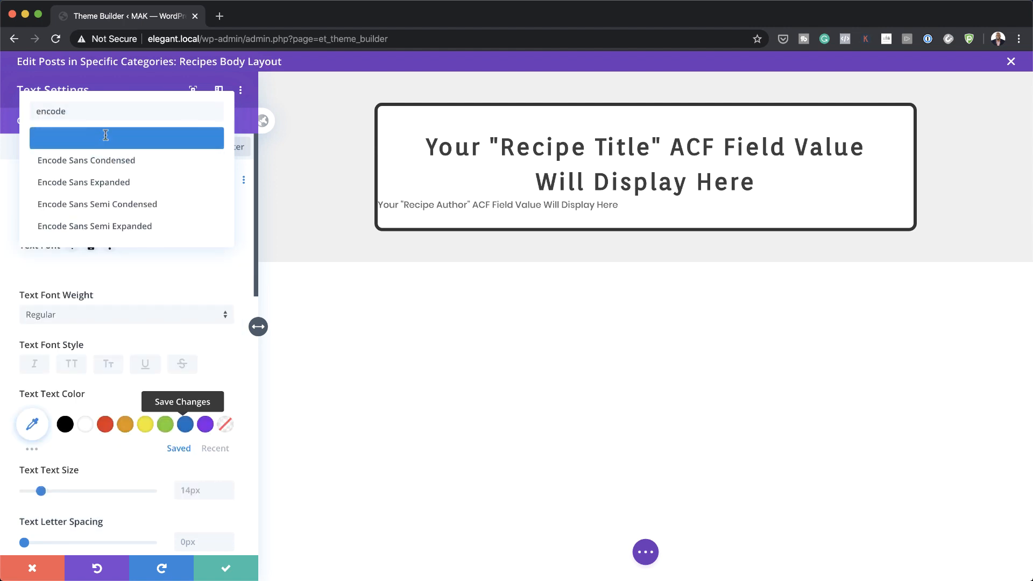
left_click(105, 135)
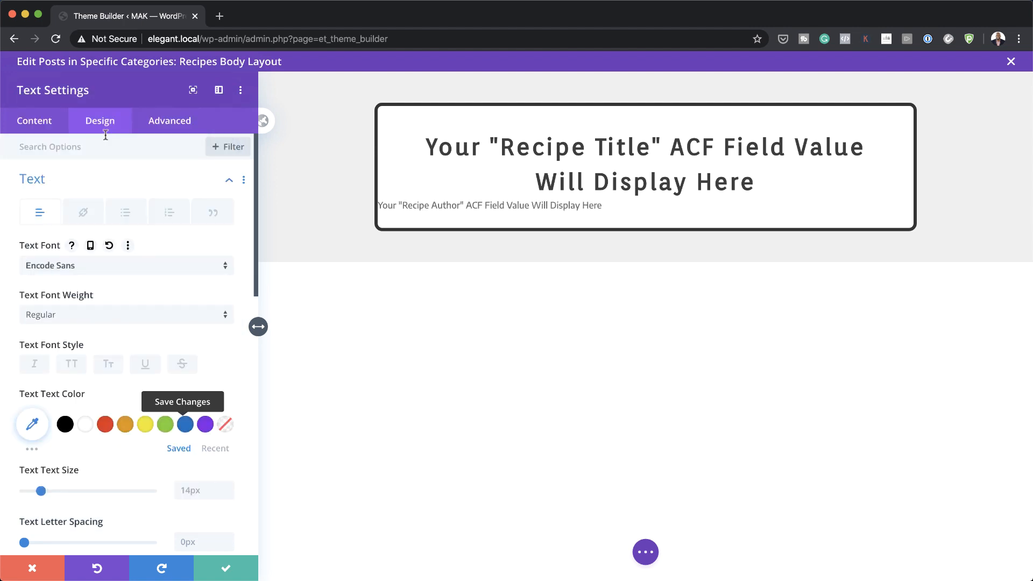
Step: Colour the author text #3d3d3d
left_click(32, 424)
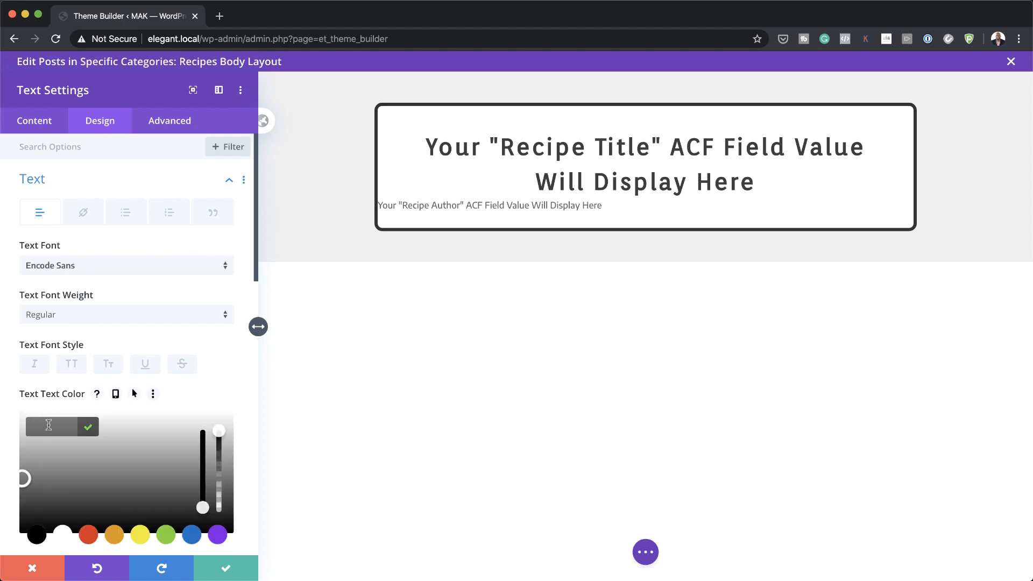
type("#3d3d3d")
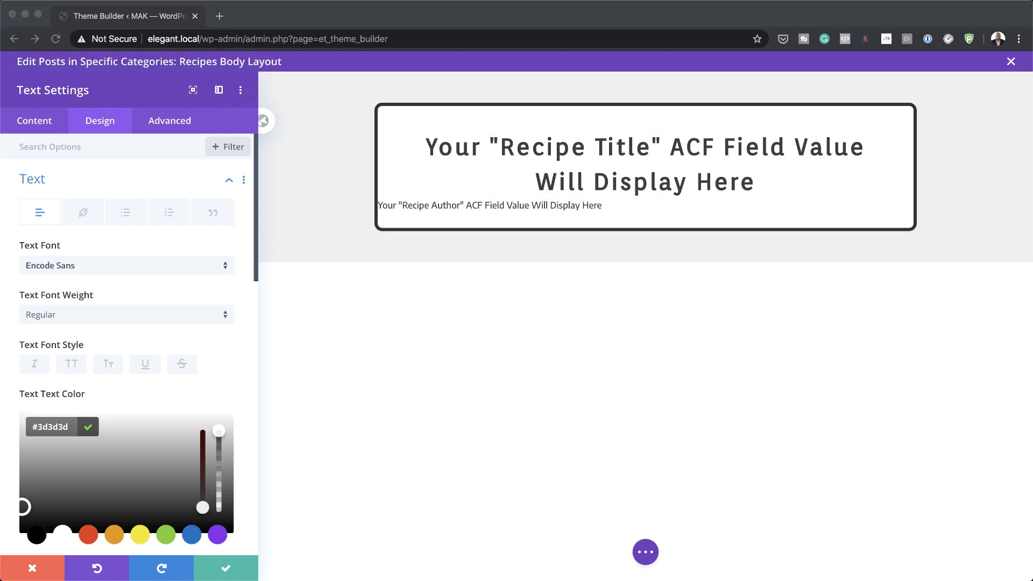
scroll(215, 375, "down", 5)
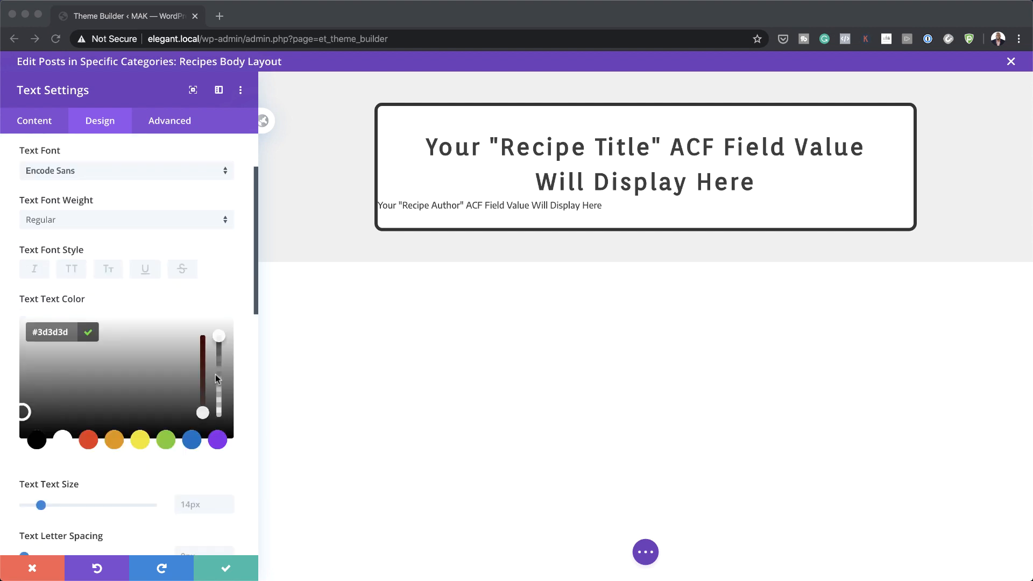
scroll(215, 380, "down", 1)
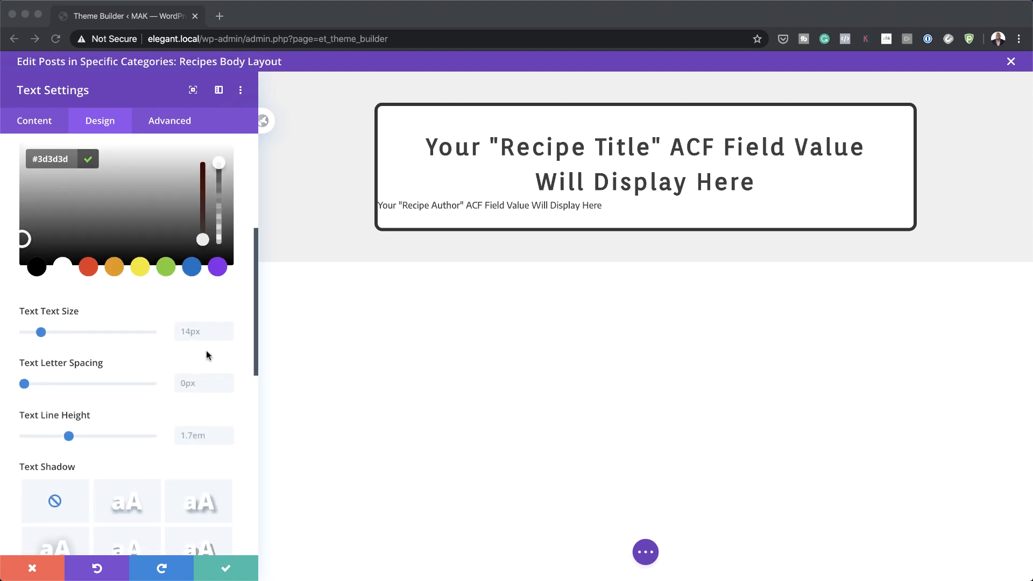
left_click(198, 334)
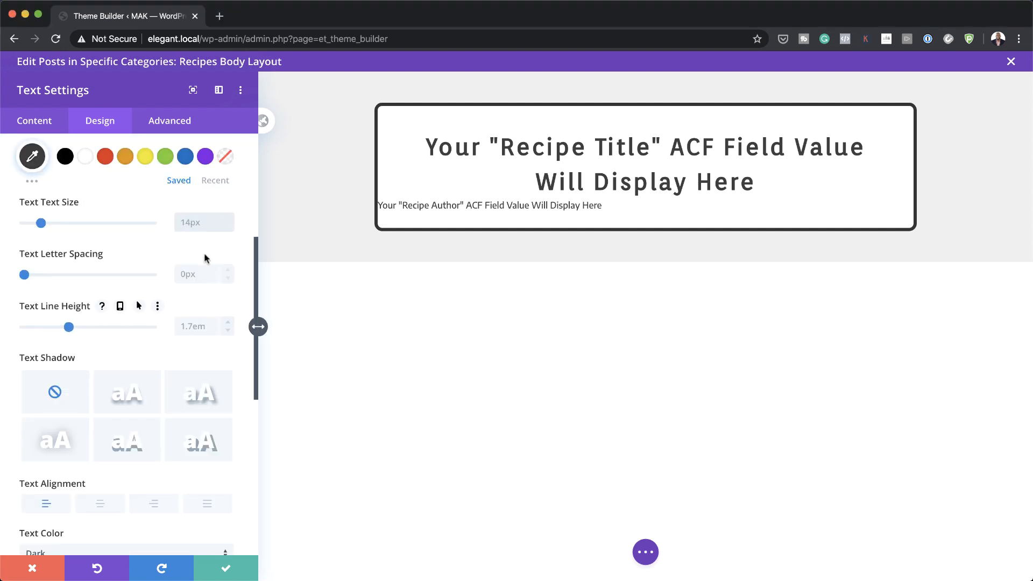
Step: Size the author text 1.4vw on desktop and tablet and 3vw on phones
type("1.4vw")
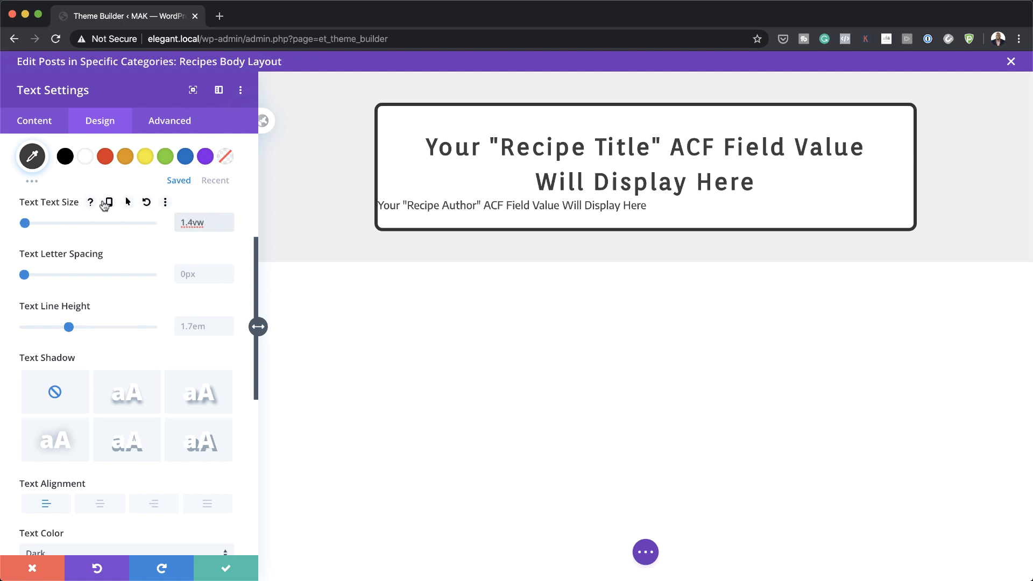
left_click(107, 203)
left_click(135, 227)
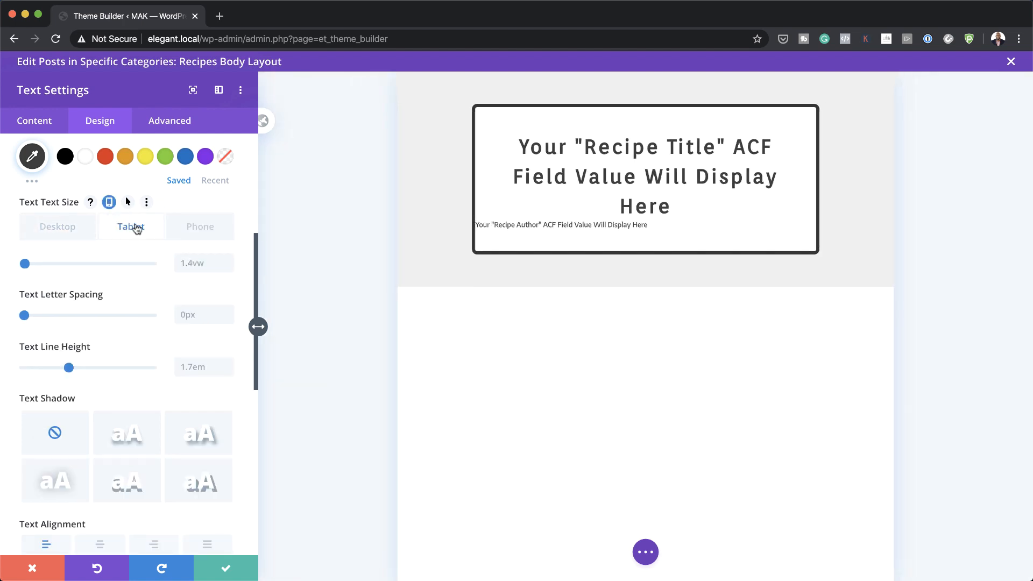
left_click(179, 264)
type("1.4")
left_click(200, 227)
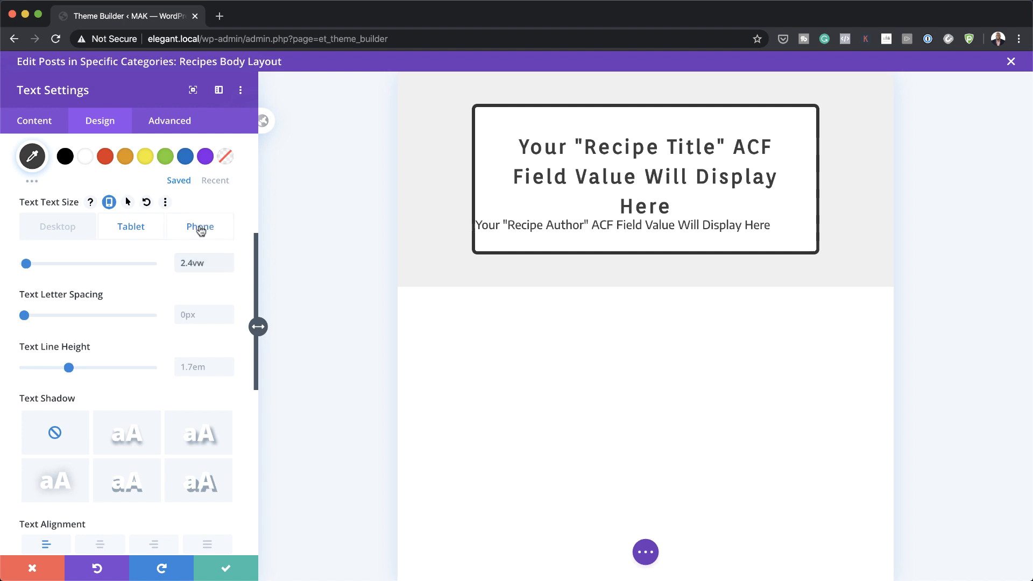
left_click(196, 263)
type("3vw")
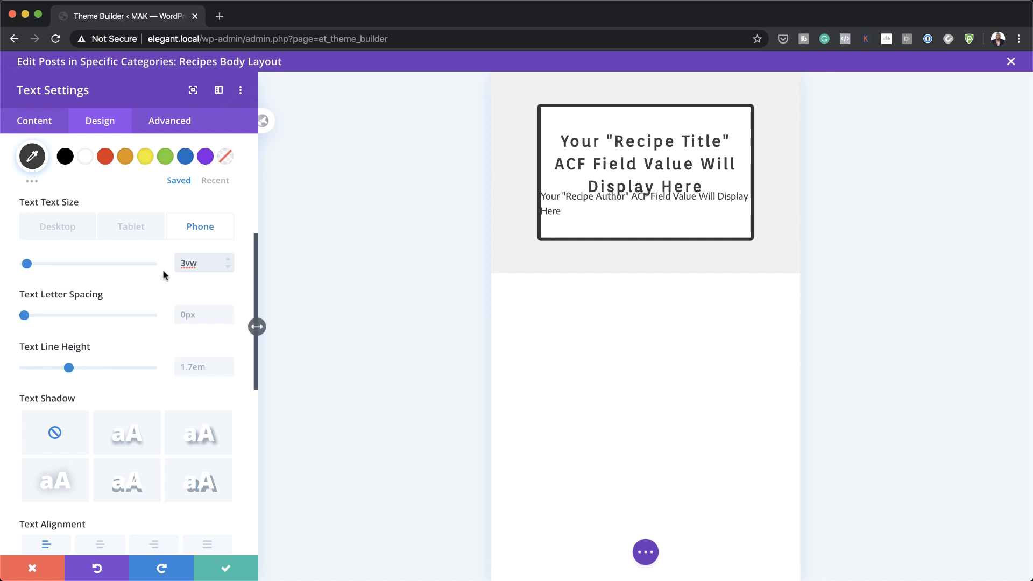
Step: Centre-align the author text
scroll(142, 365, "down", 3)
left_click(102, 461)
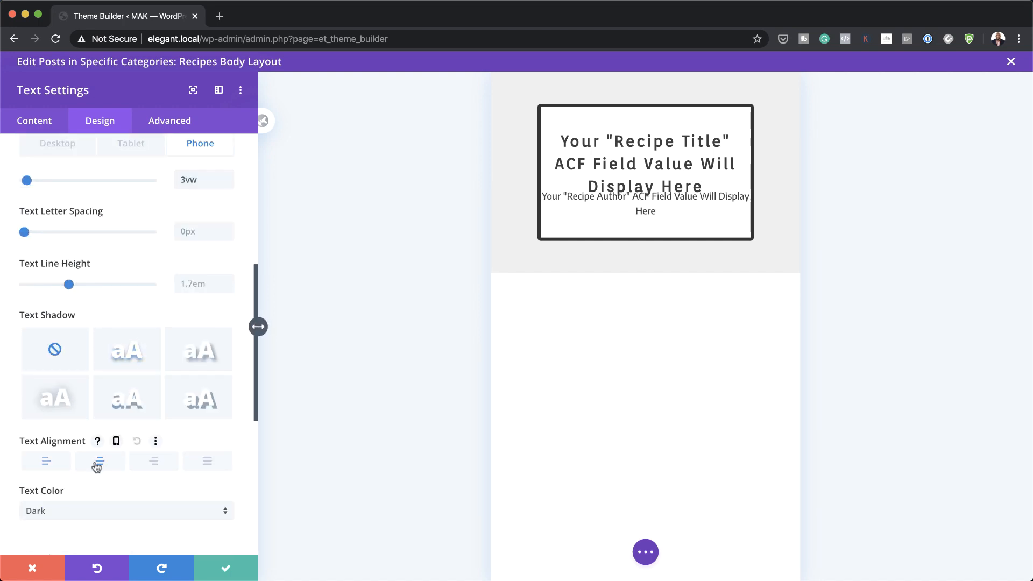
scroll(156, 356, "down", 10)
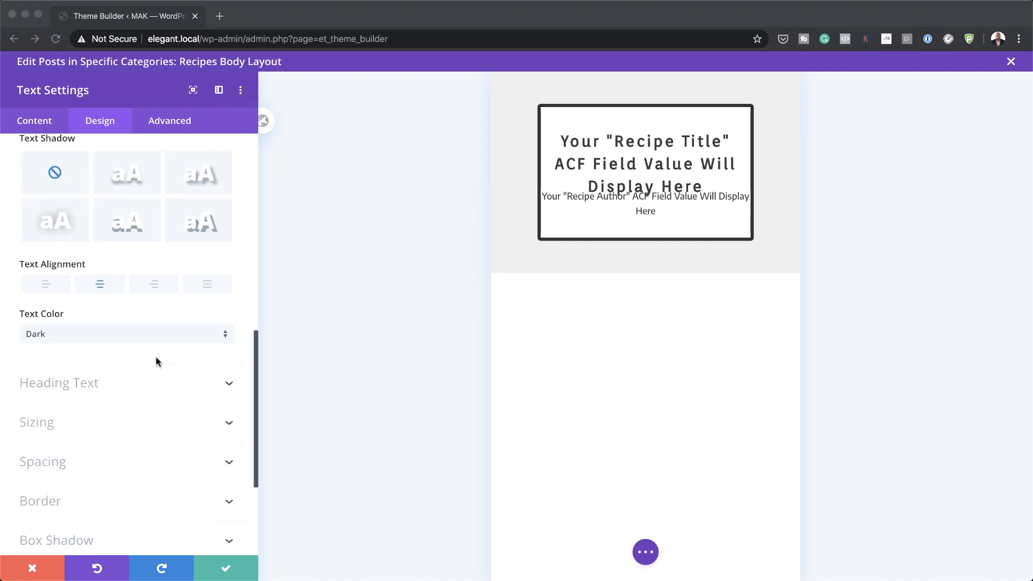
Step: Give the author text a 1.5vw top margin and 2vw bottom margin
left_click(62, 286)
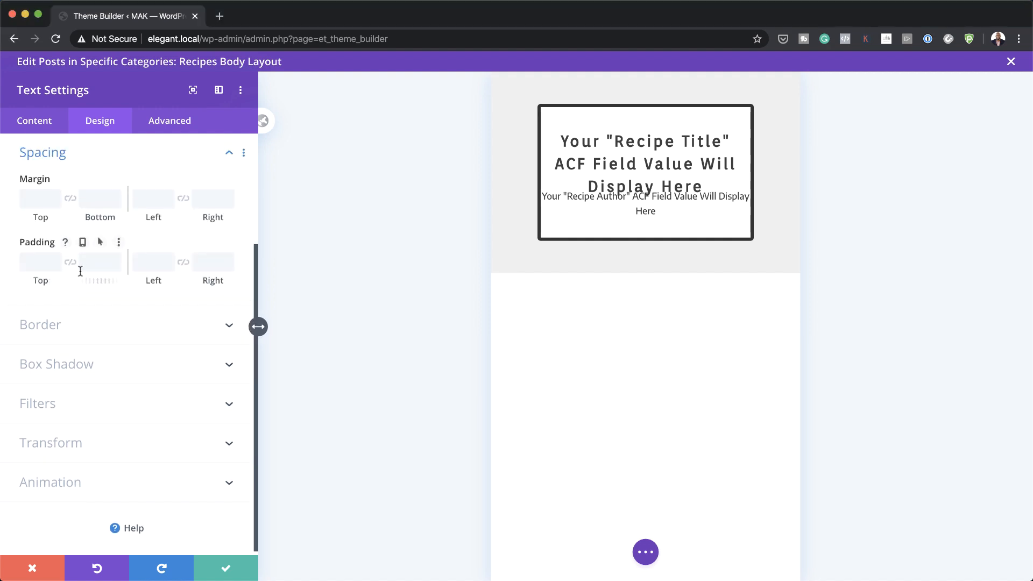
left_click(40, 199)
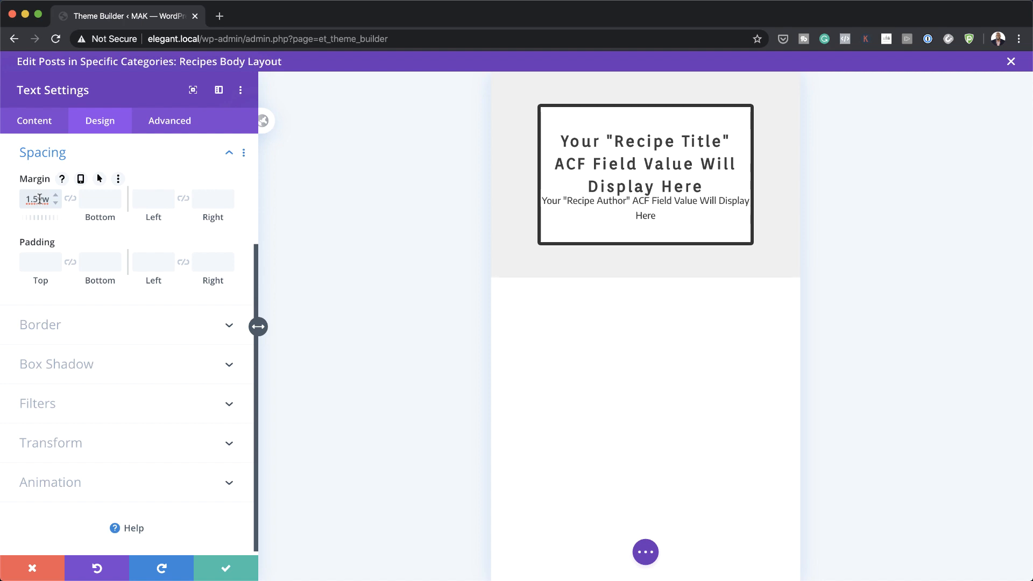
left_click(80, 180)
left_click(58, 203)
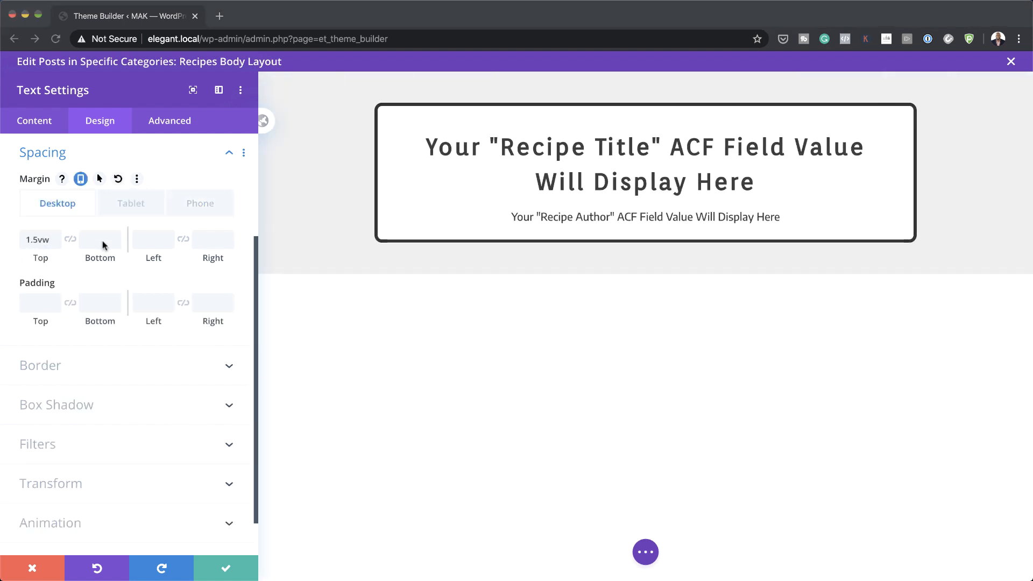
left_click(101, 241)
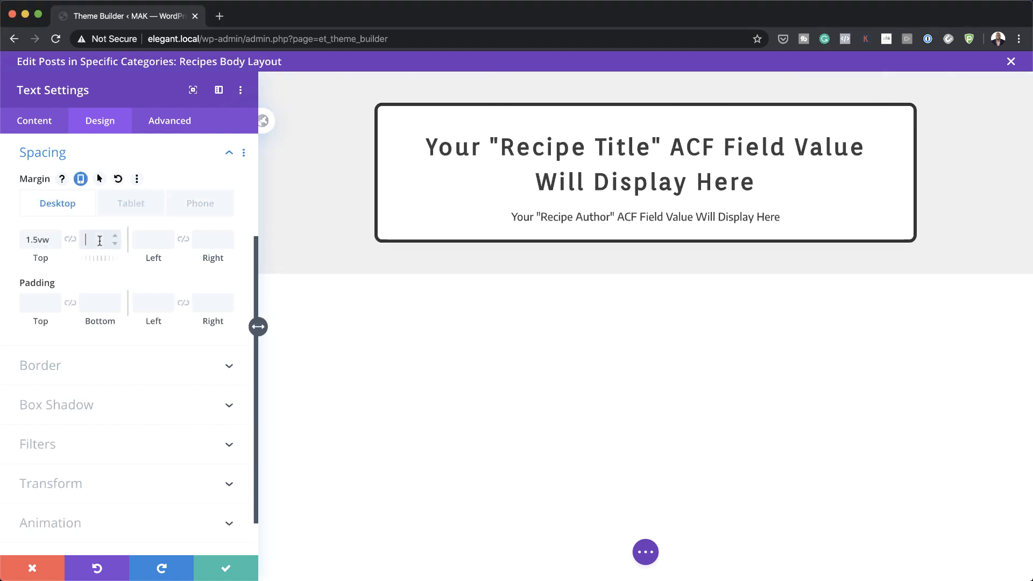
type("2vw")
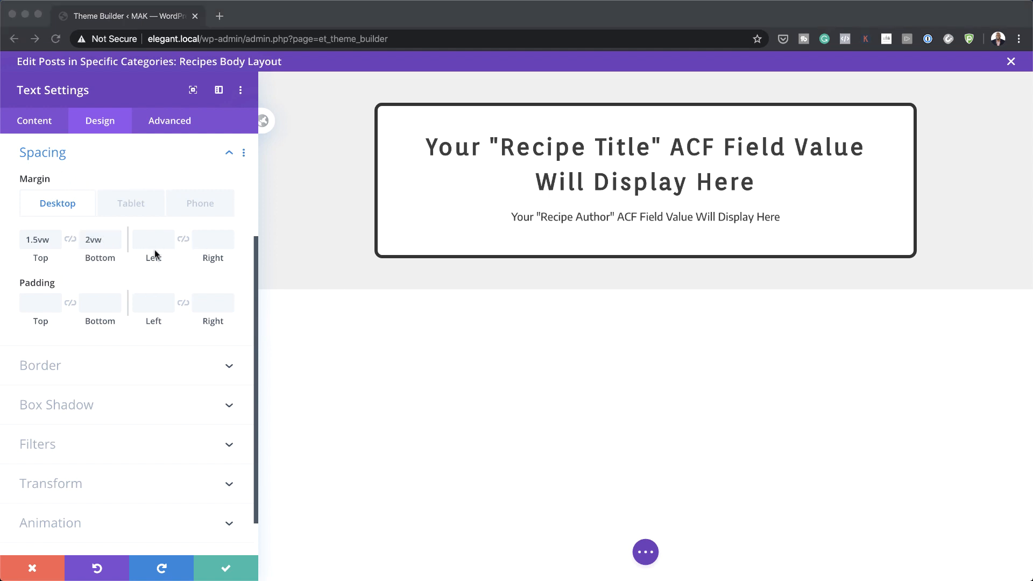
Step: Add 2vw left and right padding to the author text and save the module
left_click(151, 301)
type("2vw")
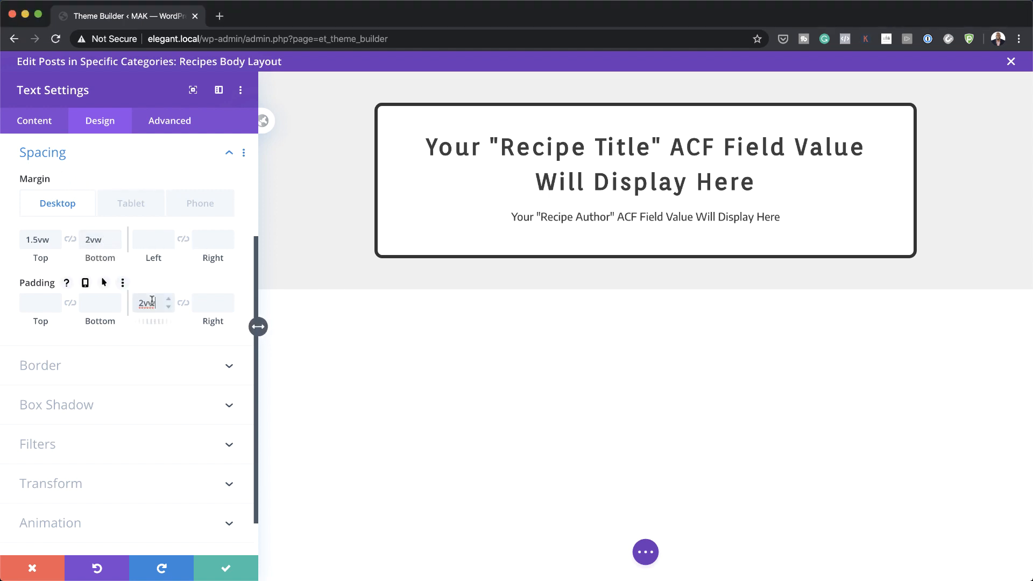
left_click(183, 303)
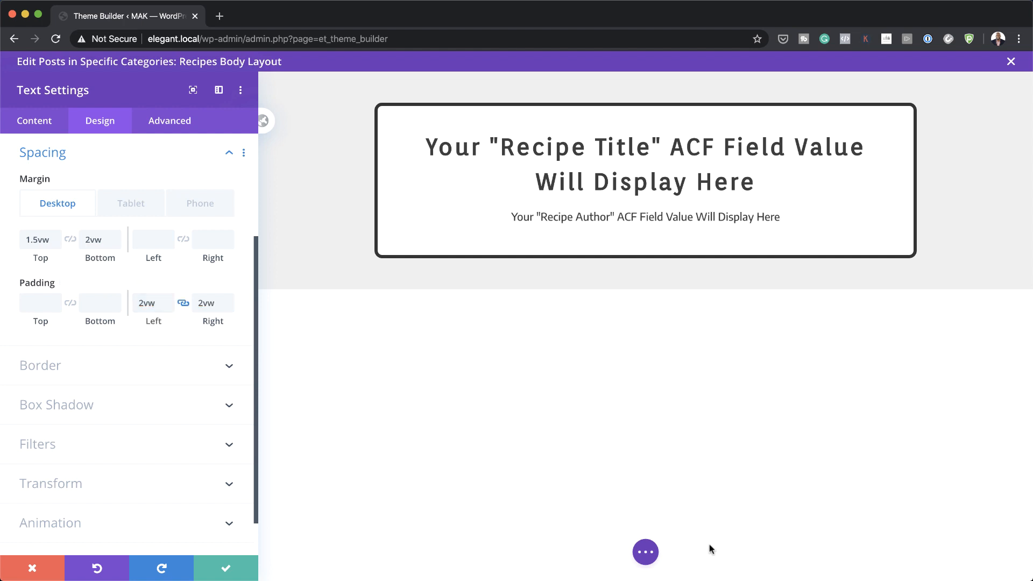
left_click(227, 569)
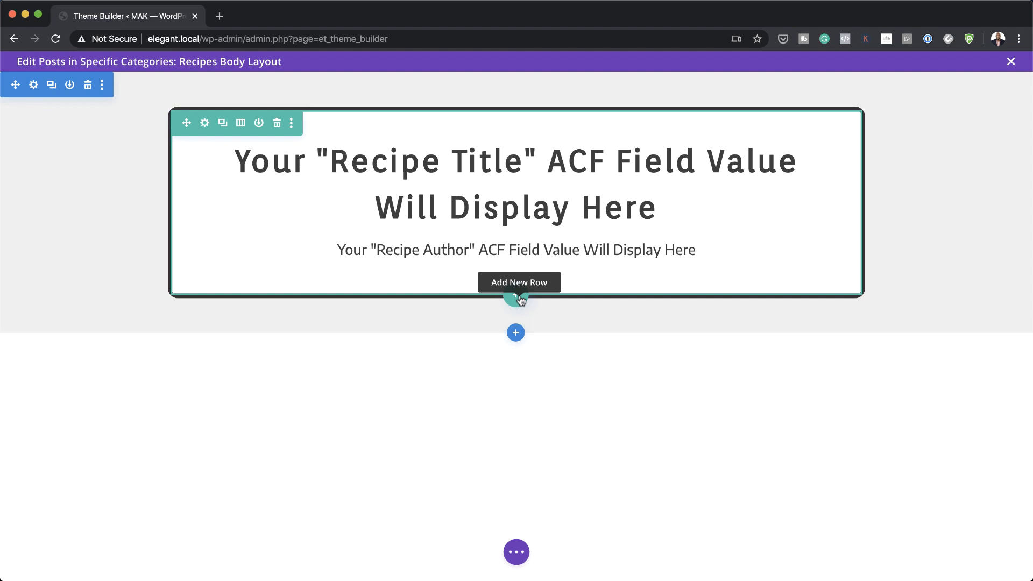
Step: Add a new 1/4-1/4-1/2 three-column row below the title box
left_click(519, 299)
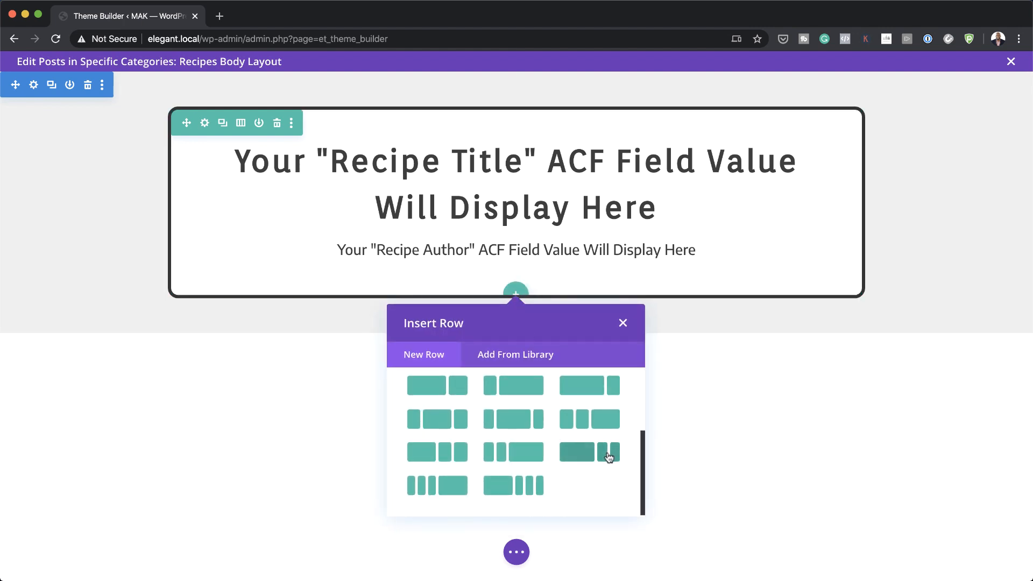
scroll(596, 433, "down", 3)
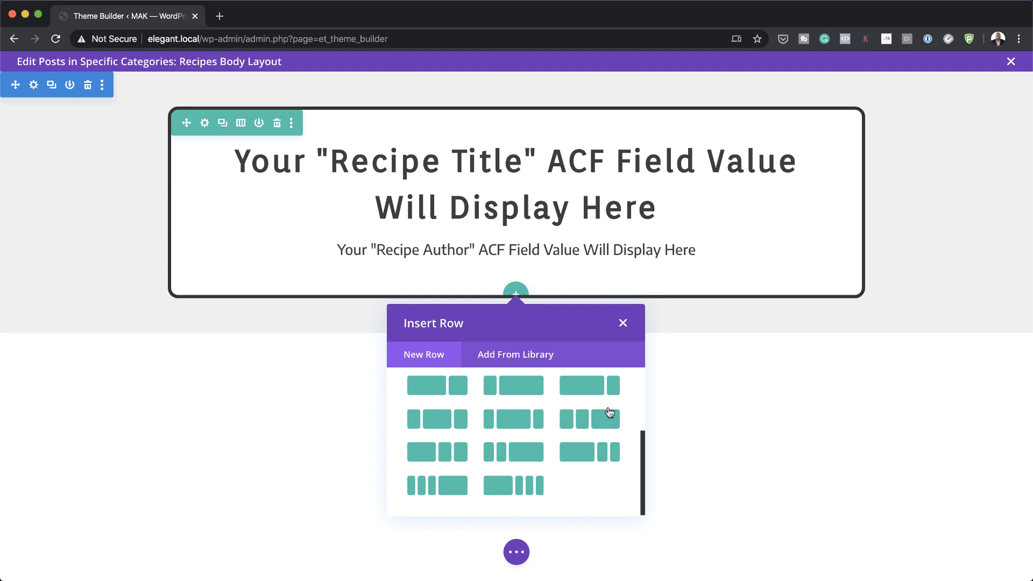
left_click(606, 420)
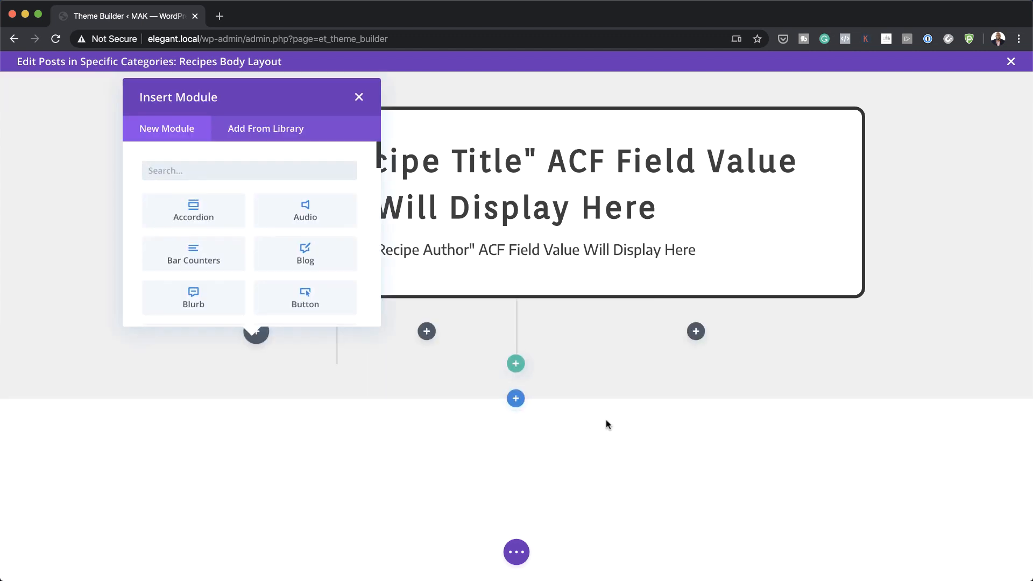
left_click(359, 97)
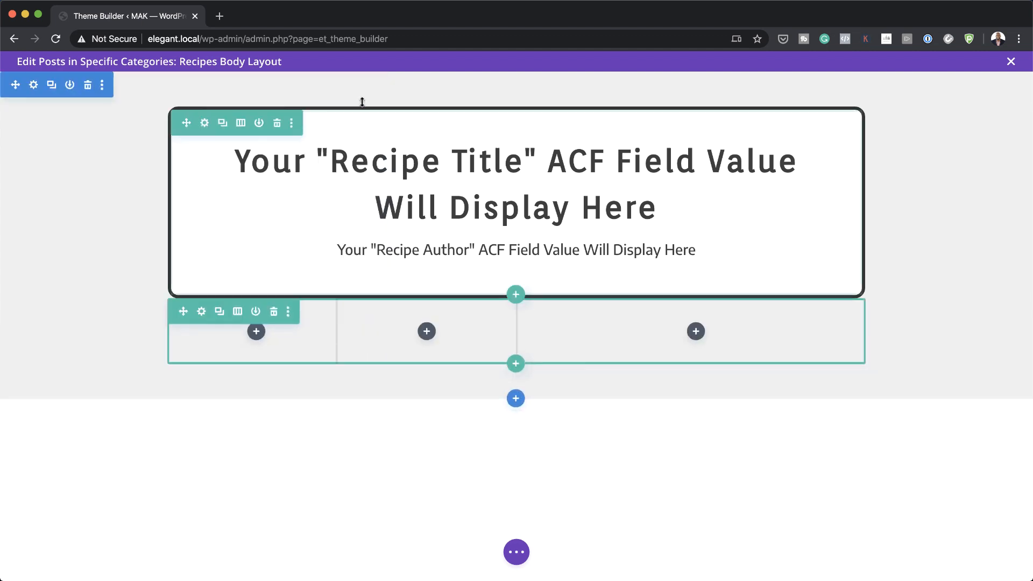
Step: Set the new row's width to 90% and max width to 100%
left_click(202, 312)
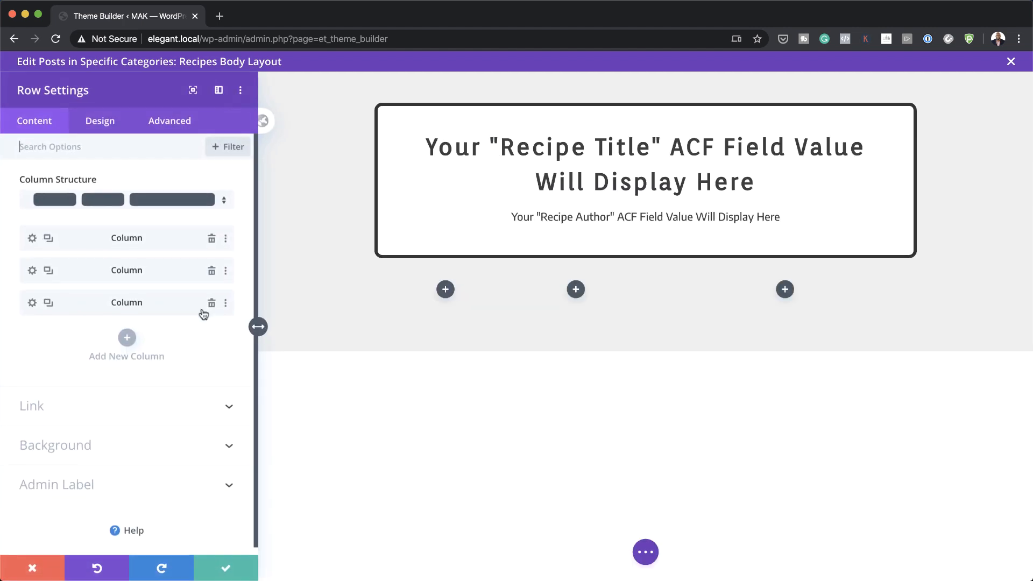
left_click(101, 122)
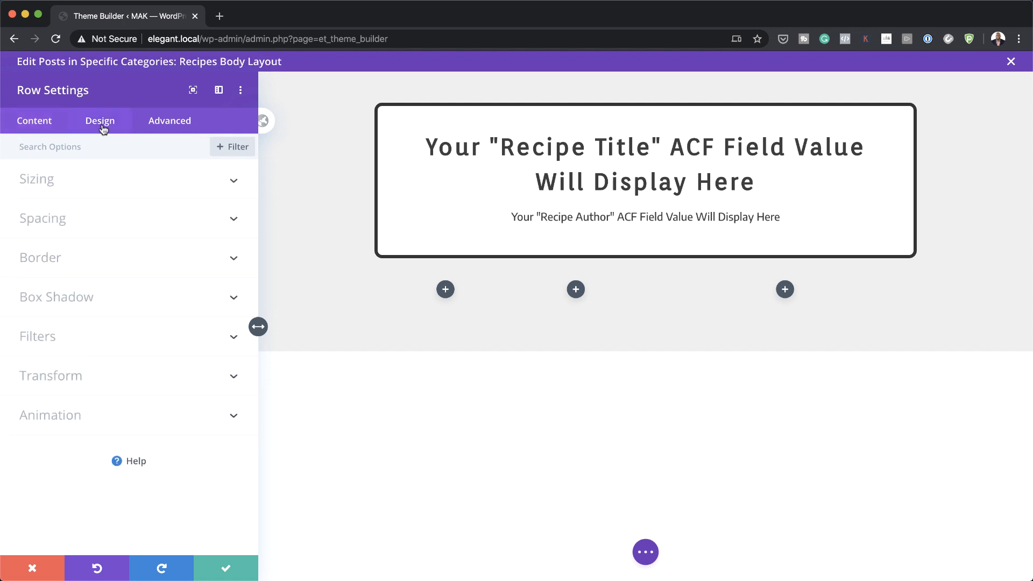
left_click(82, 185)
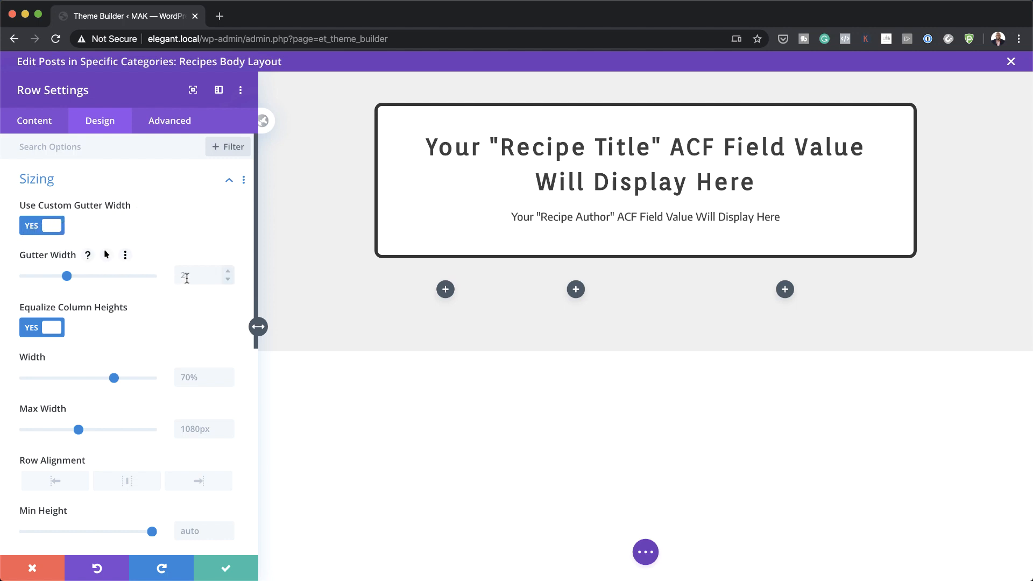
left_click(199, 376)
type("90")
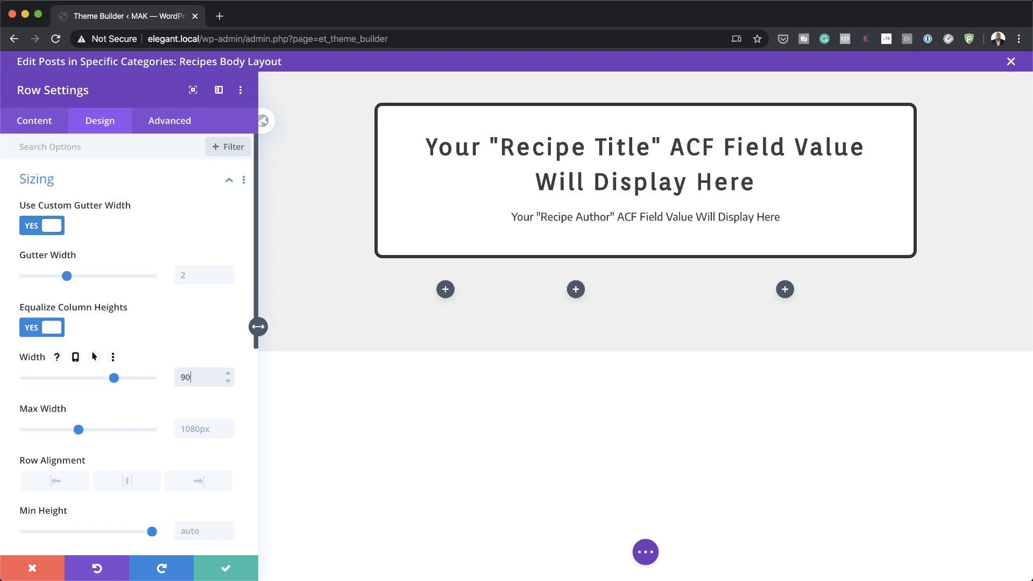
key("super+a")
key("super+c")
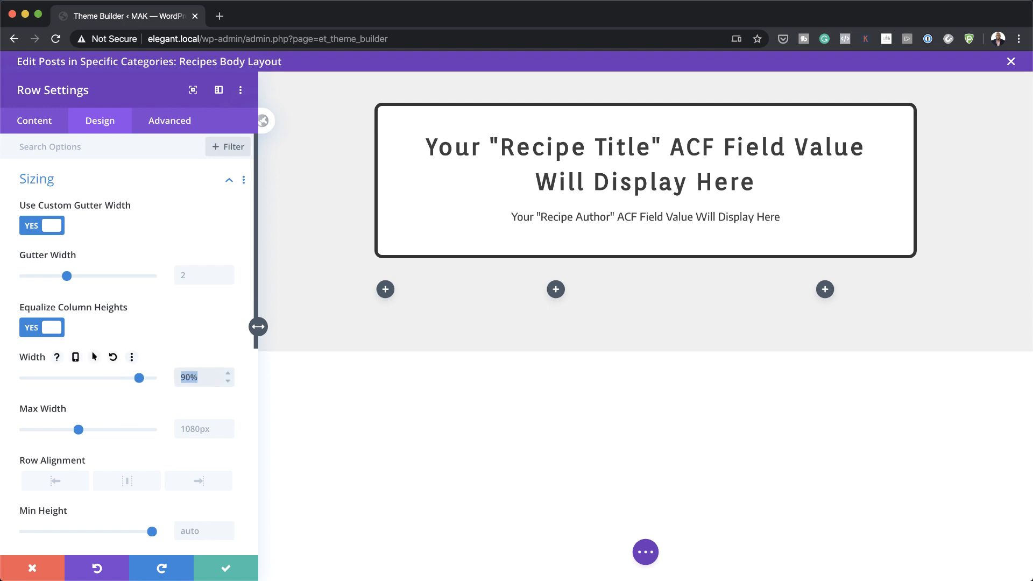
left_click(196, 435)
key("super+v")
key("super+a")
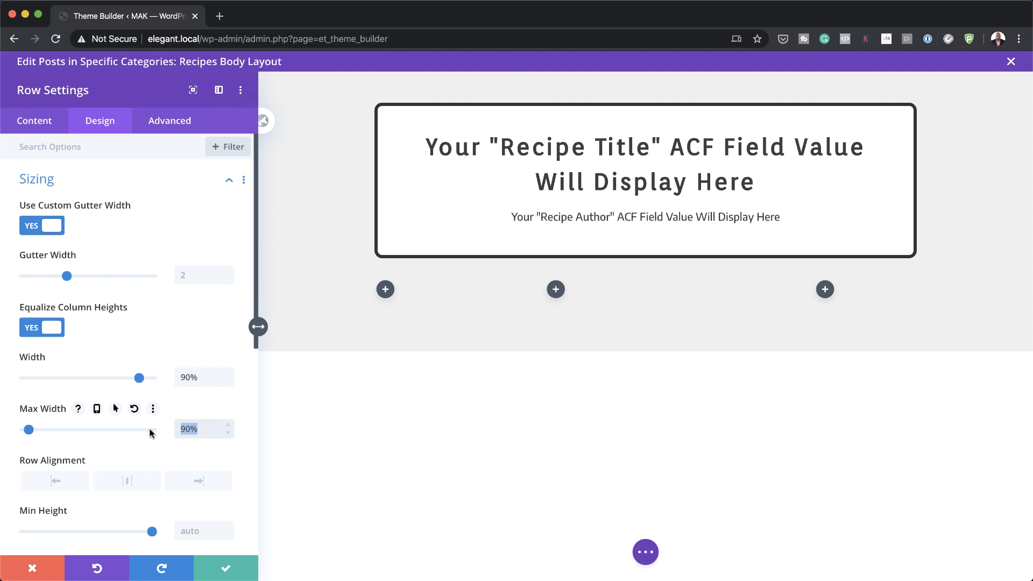
type("100%")
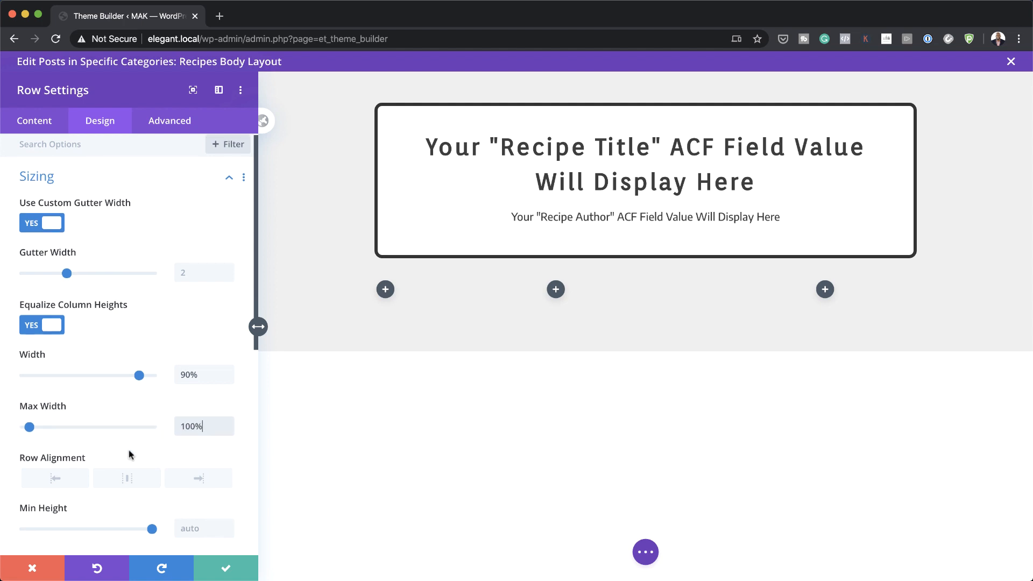
Step: Give the row 0.5vw top and bottom padding
scroll(128, 450, "down", 1)
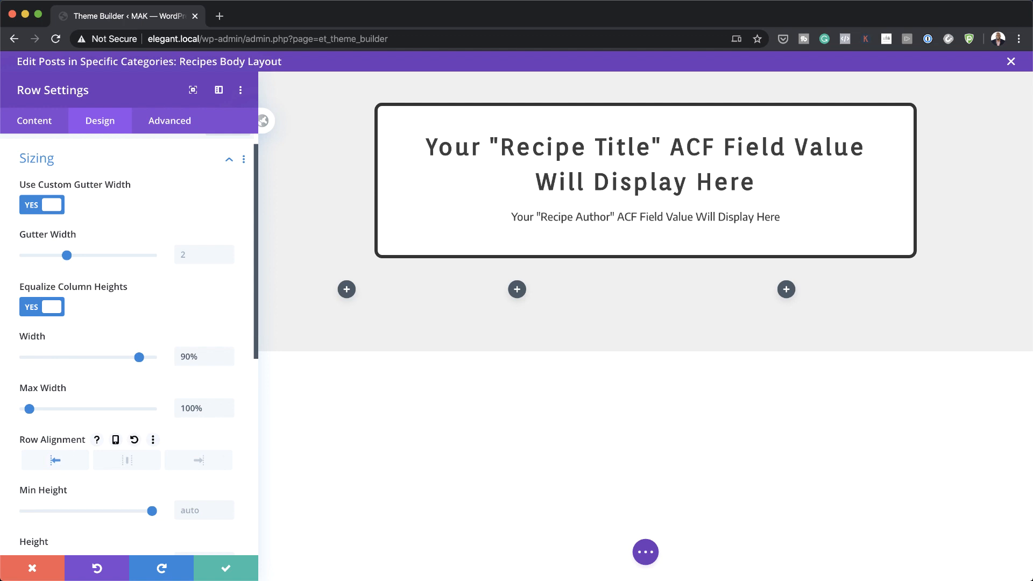
scroll(192, 427, "down", 10)
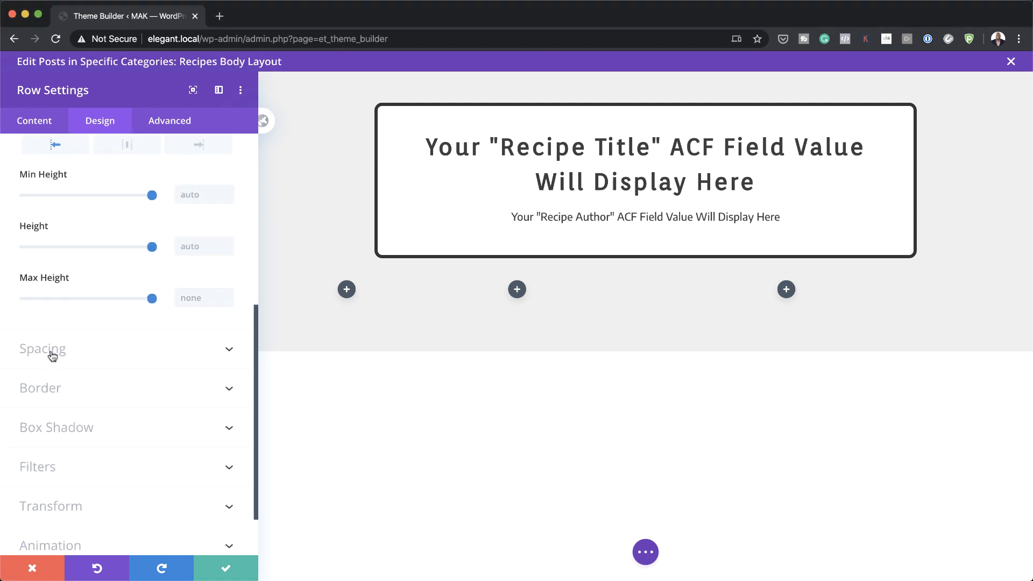
left_click(51, 353)
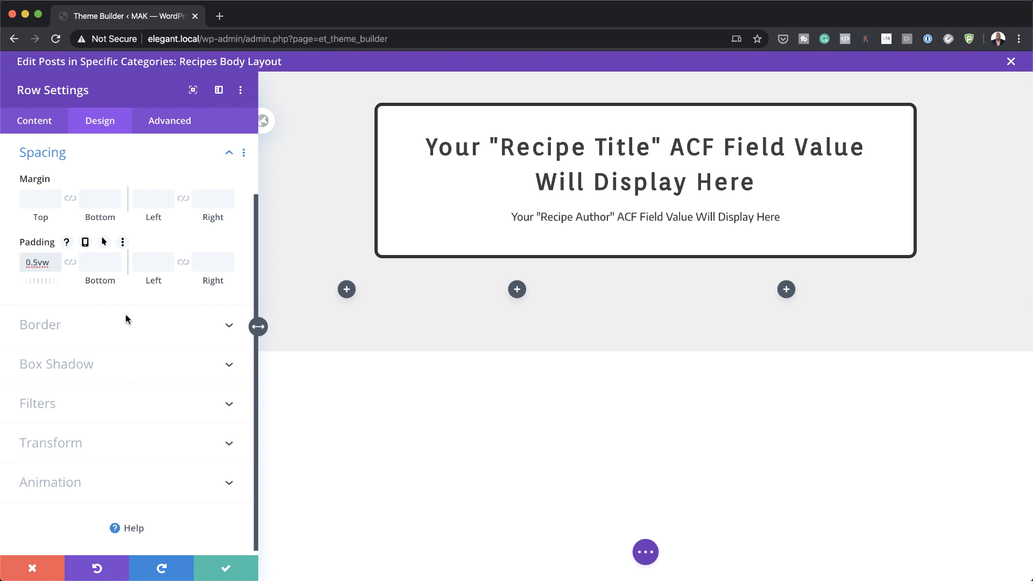
left_click(71, 262)
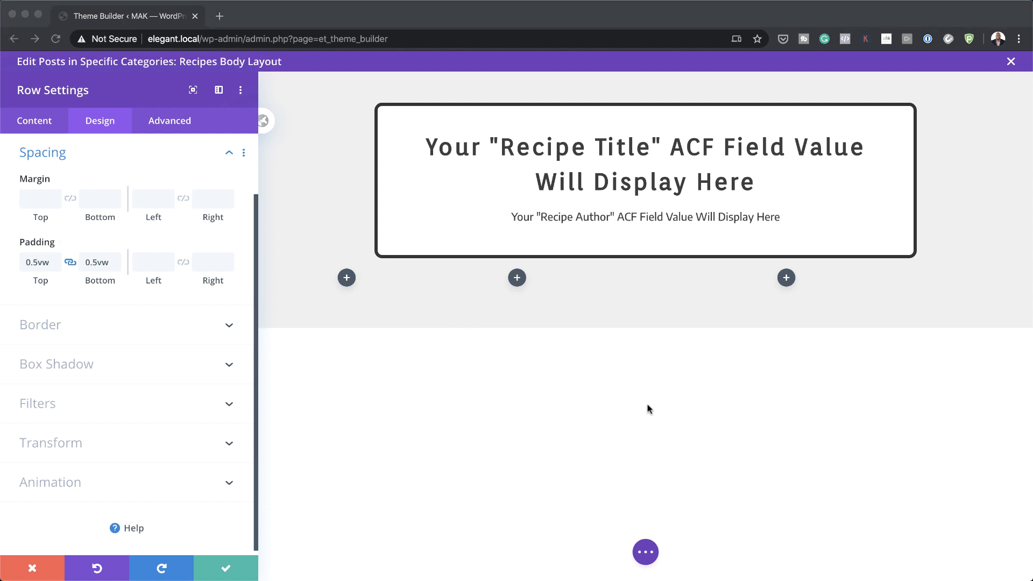
left_click(134, 262)
Step: Enter 10vw left padding and set the row's horizontal and vertical overflow to Visible
type("10vw")
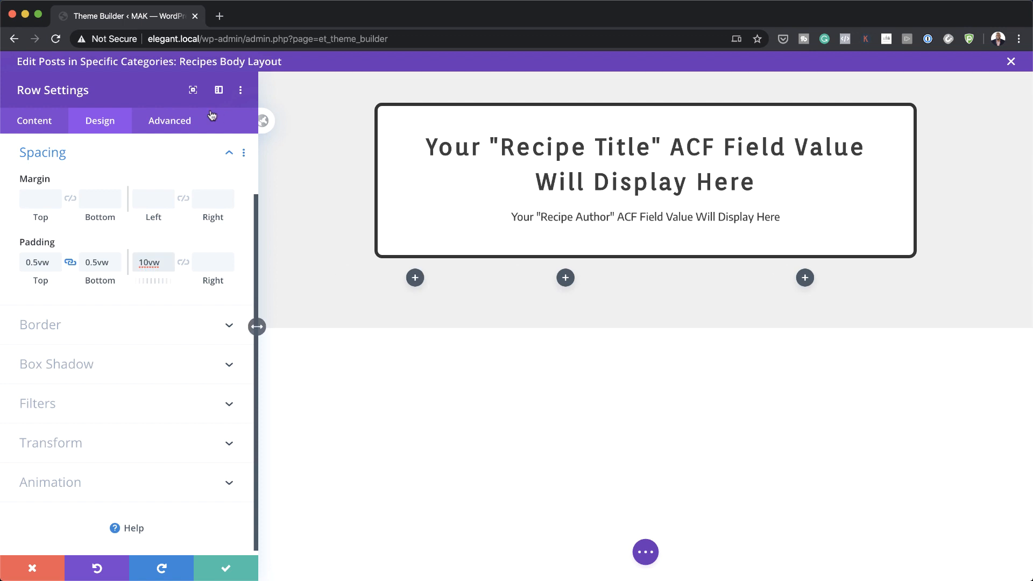
left_click(180, 123)
left_click(101, 263)
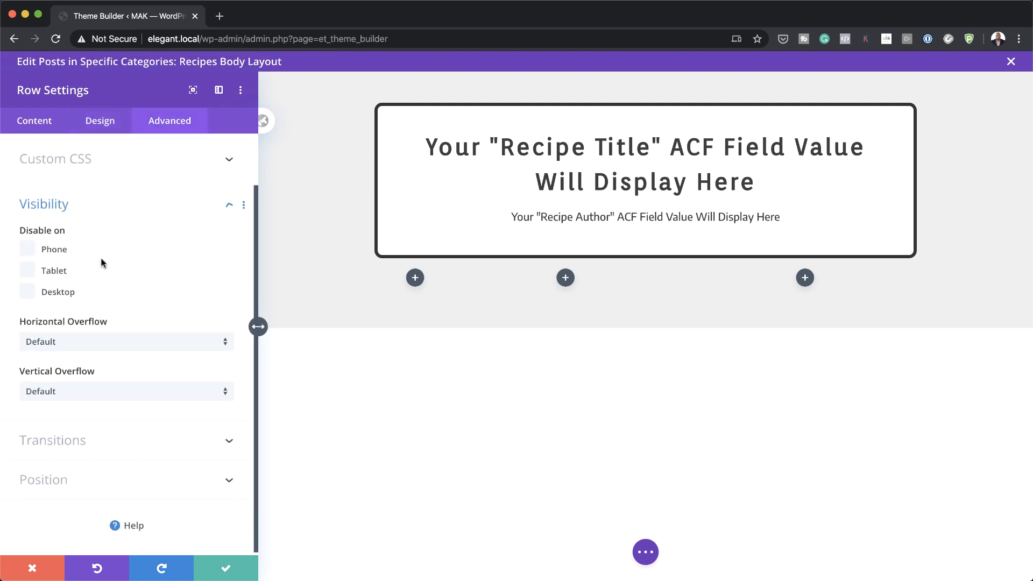
left_click(99, 338)
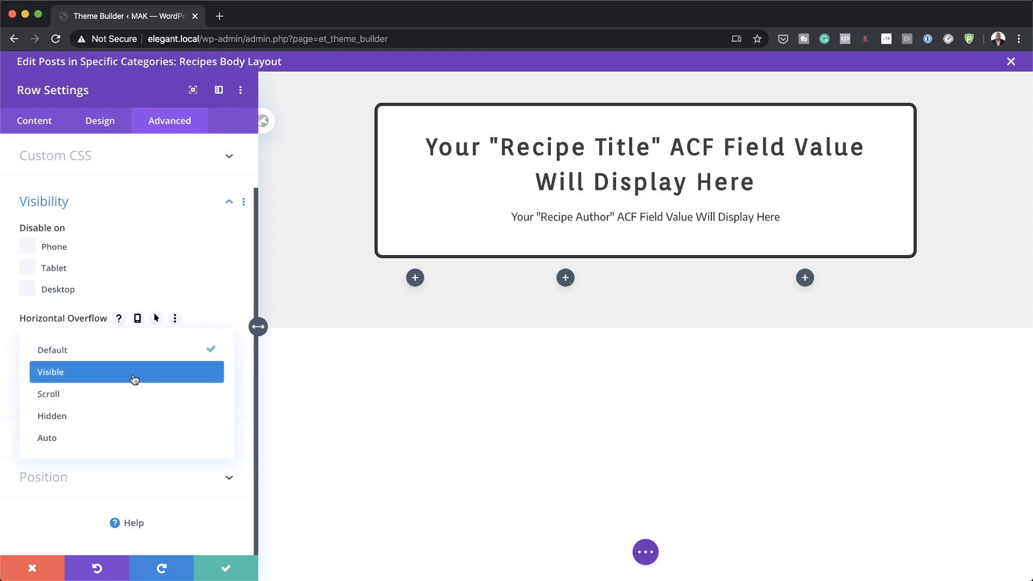
left_click(134, 375)
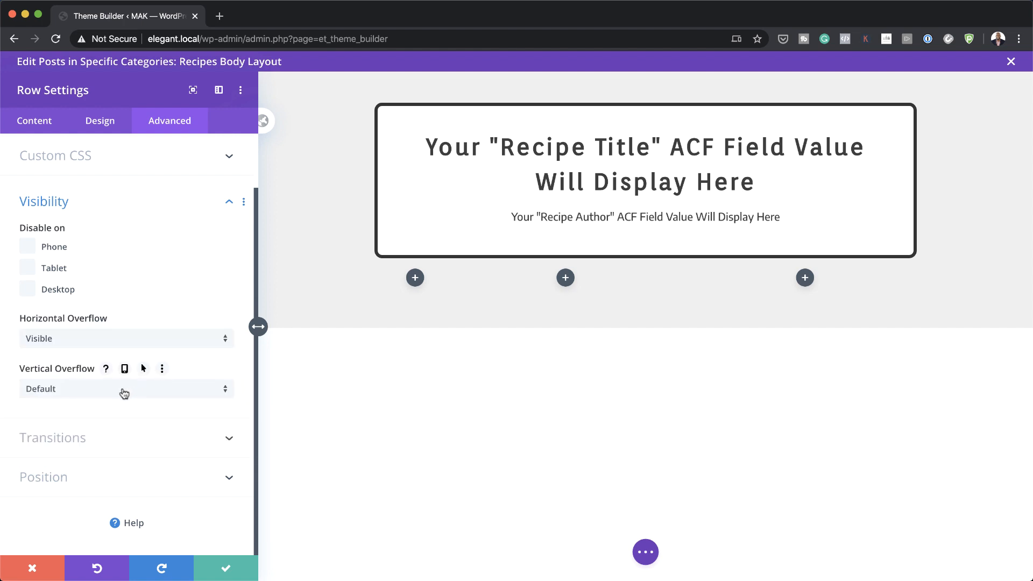
left_click(122, 390)
left_click(122, 422)
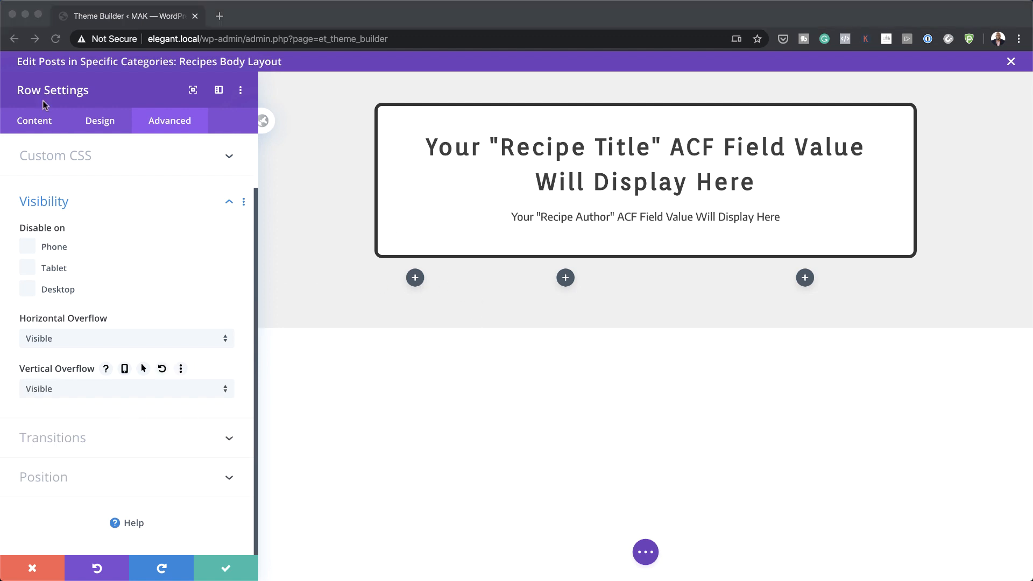
left_click(40, 121)
left_click(40, 121)
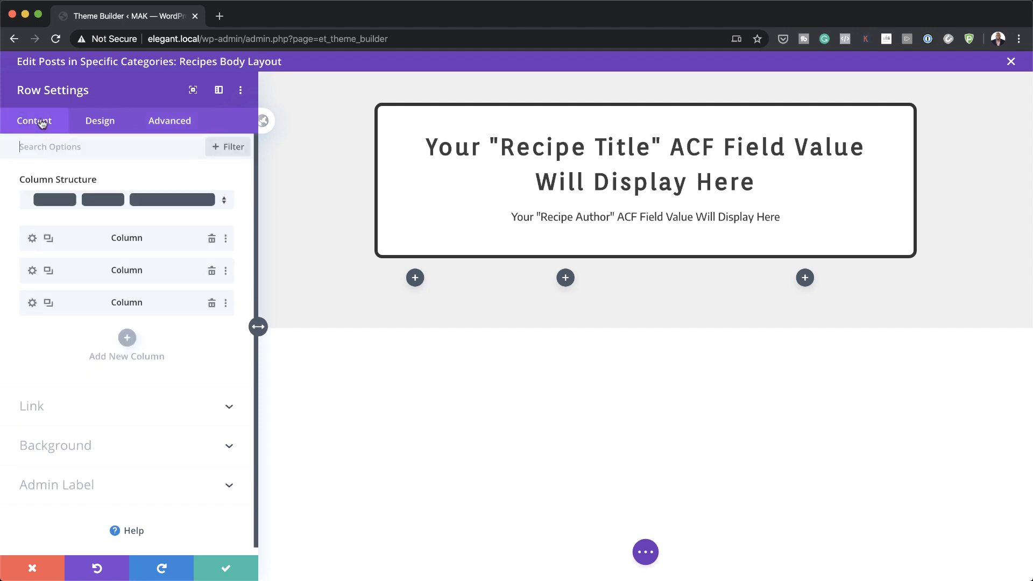
Step: Round the first column's corners to 1vw
left_click(32, 239)
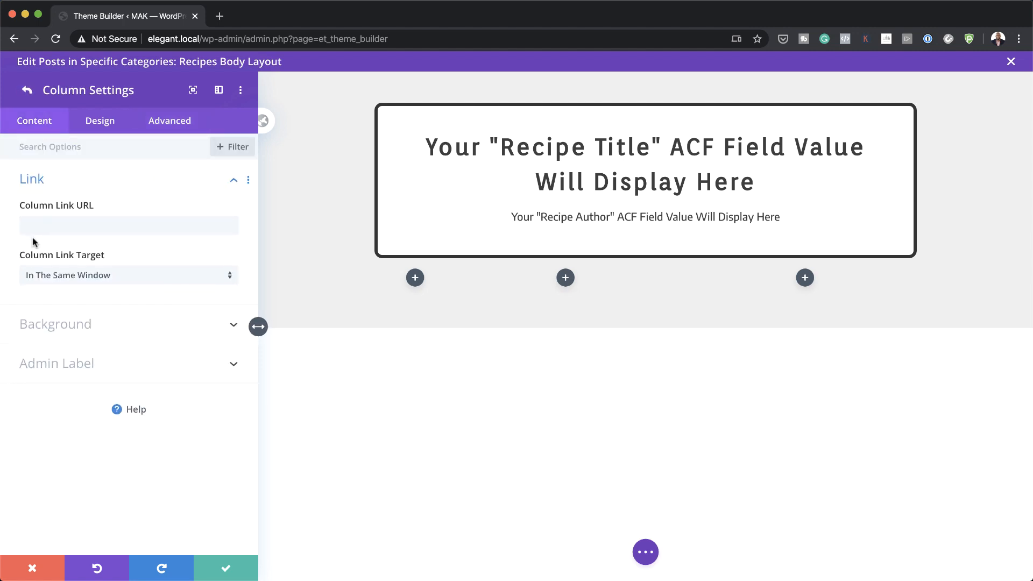
left_click(100, 122)
left_click(60, 218)
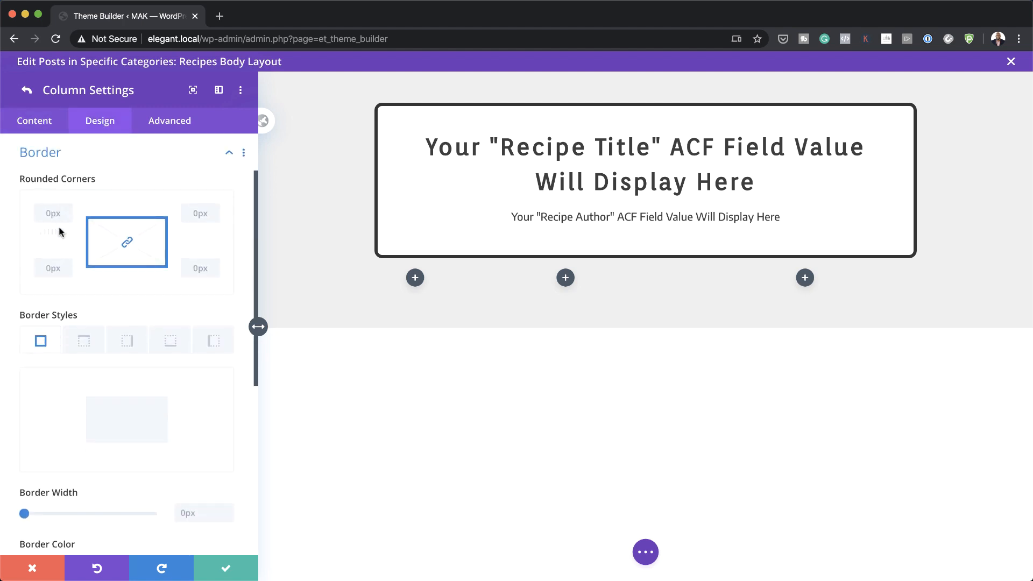
left_click(52, 214)
type("1vw")
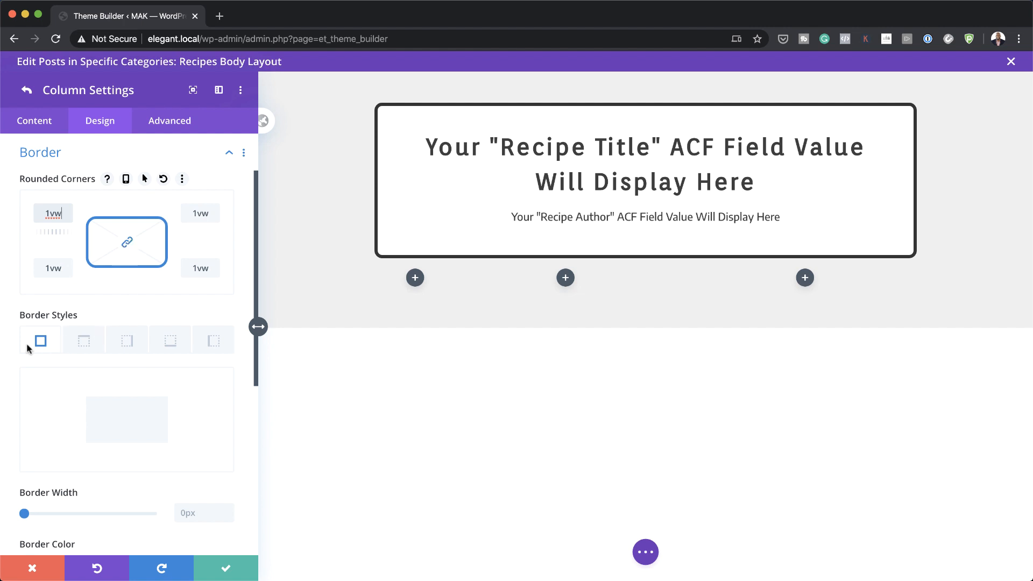
Step: Give the columns a 5px dark #333333 border
left_click_drag(24, 516, 35, 515)
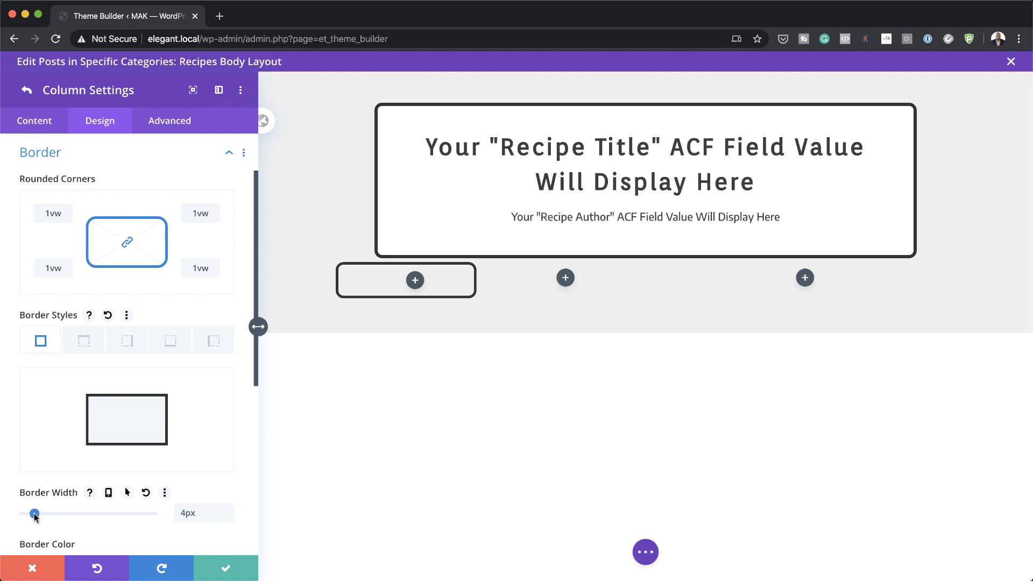
left_click_drag(34, 514, 37, 514)
scroll(54, 500, "down", 5)
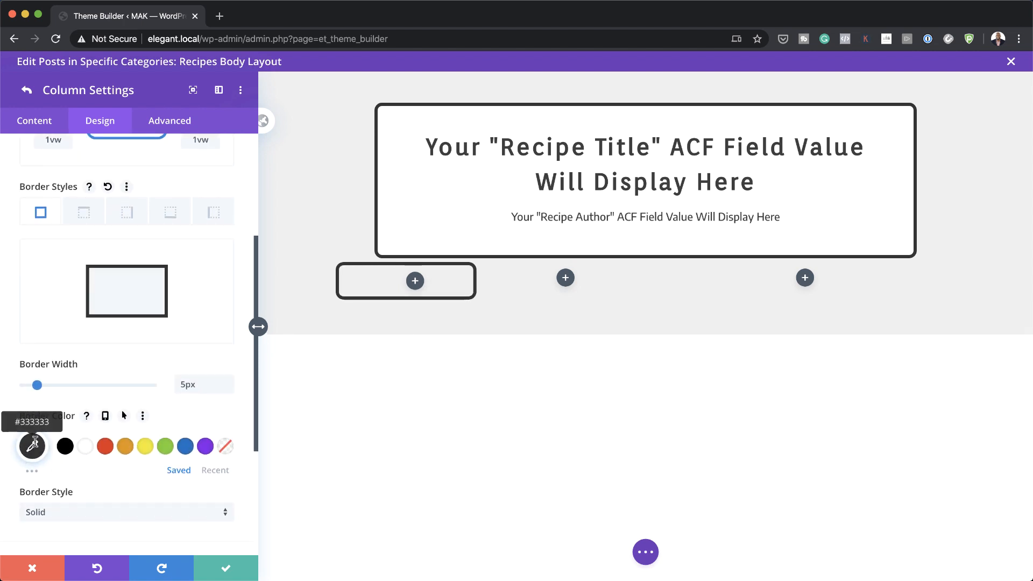
left_click(35, 444)
left_click(201, 417)
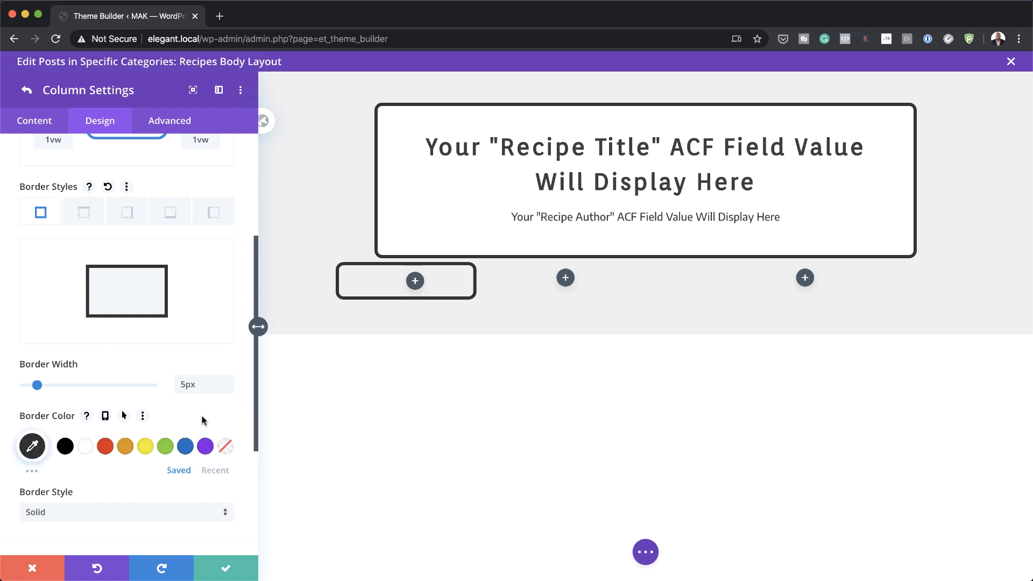
scroll(176, 357, "up", 6)
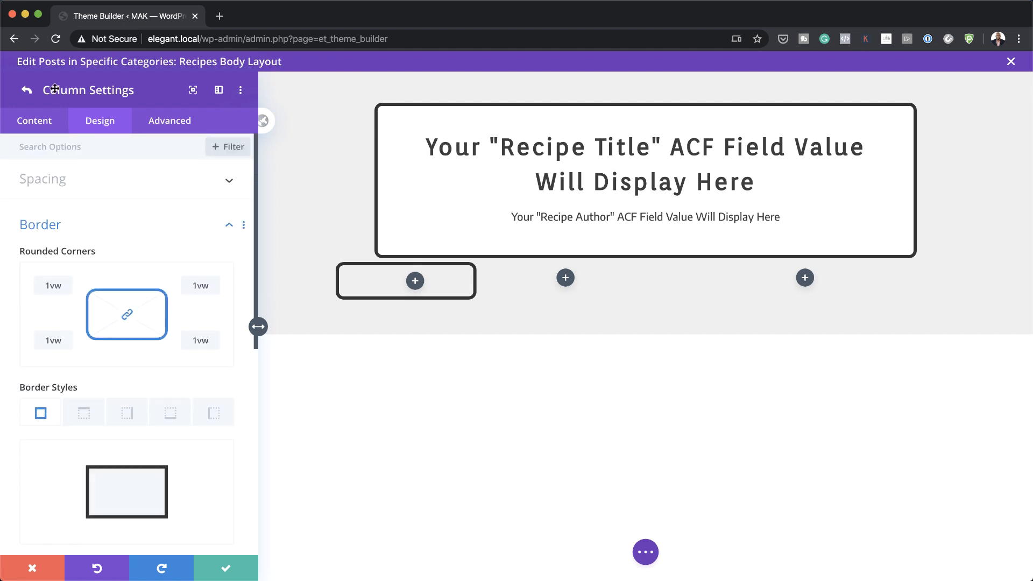
left_click(26, 90)
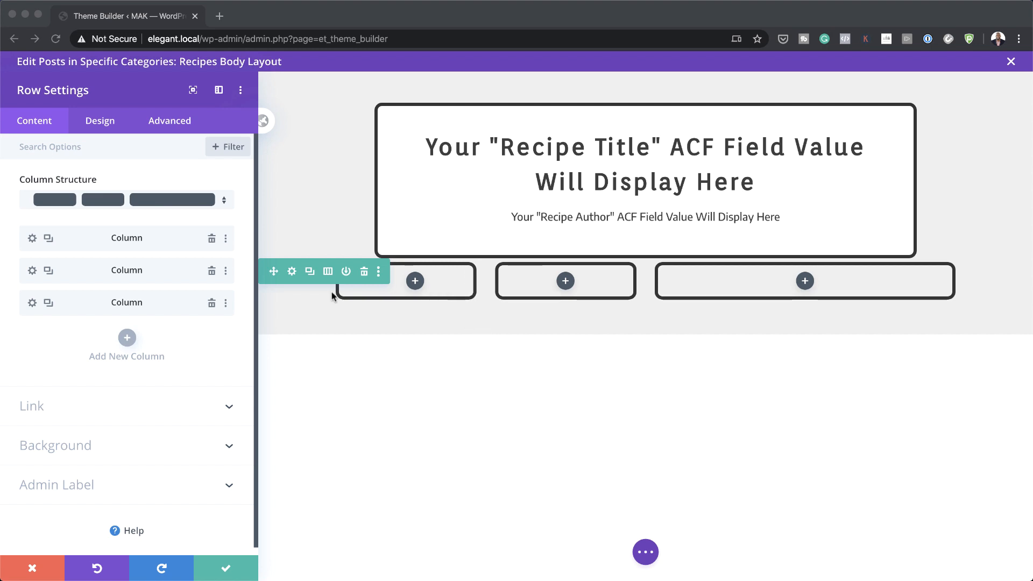
Step: Set the first column's hover transform scale to 105%
left_click(53, 240)
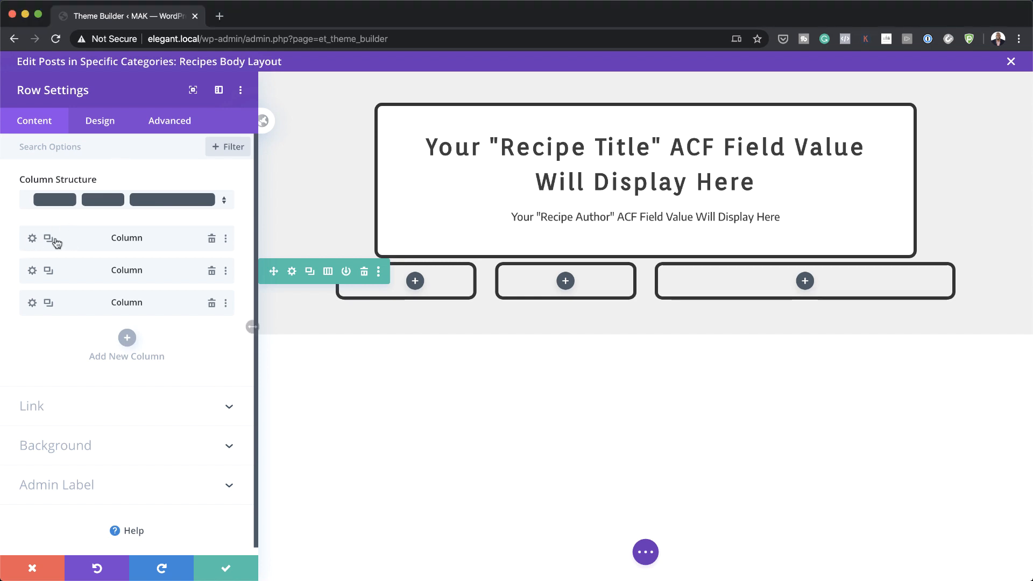
left_click(33, 239)
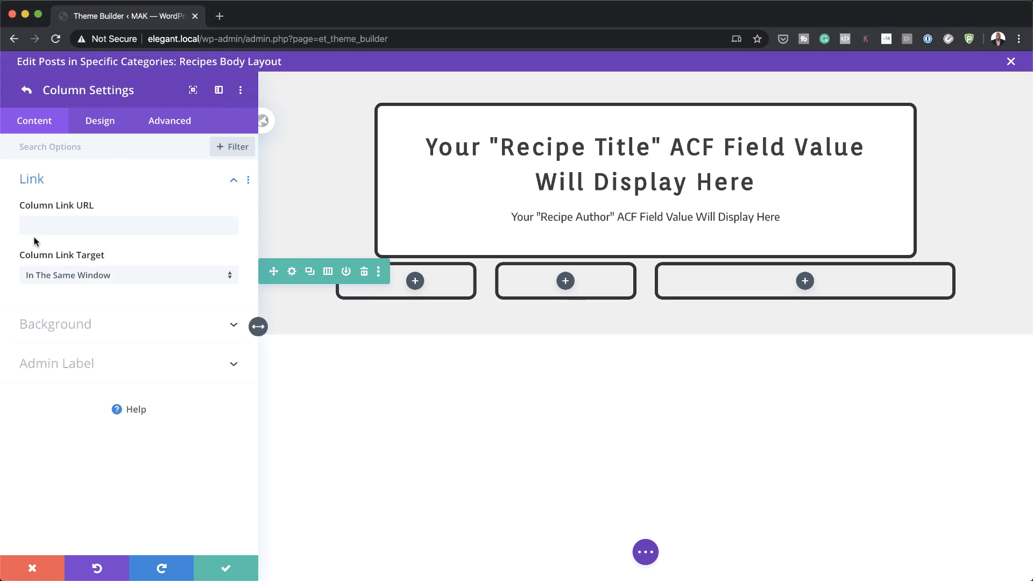
left_click(102, 124)
left_click(94, 336)
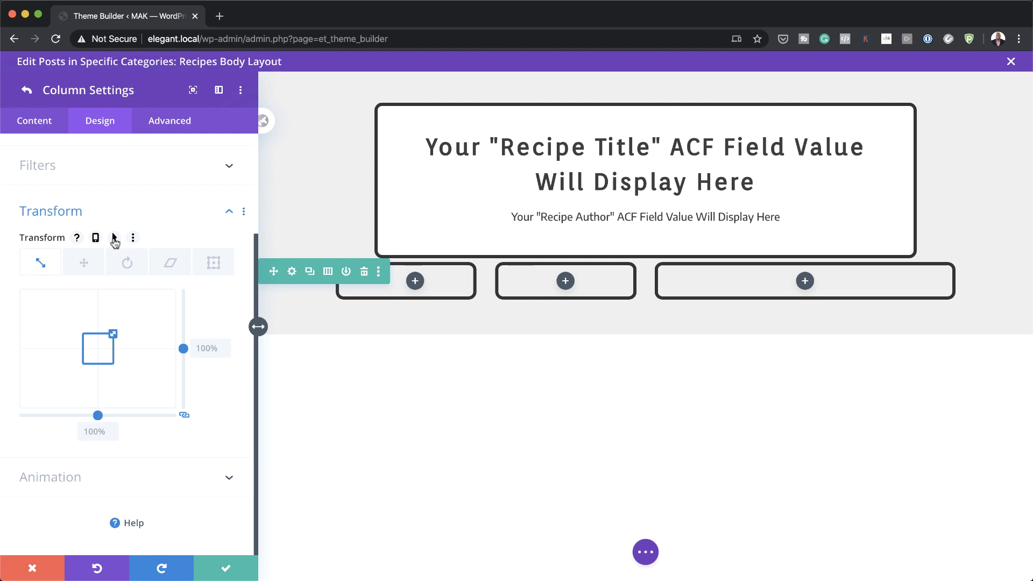
left_click(114, 239)
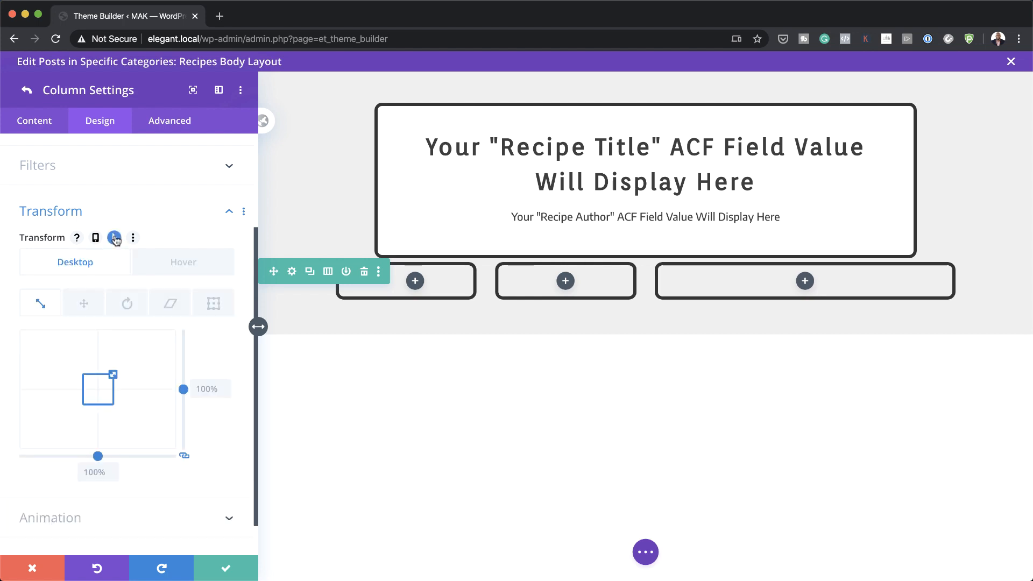
left_click(182, 266)
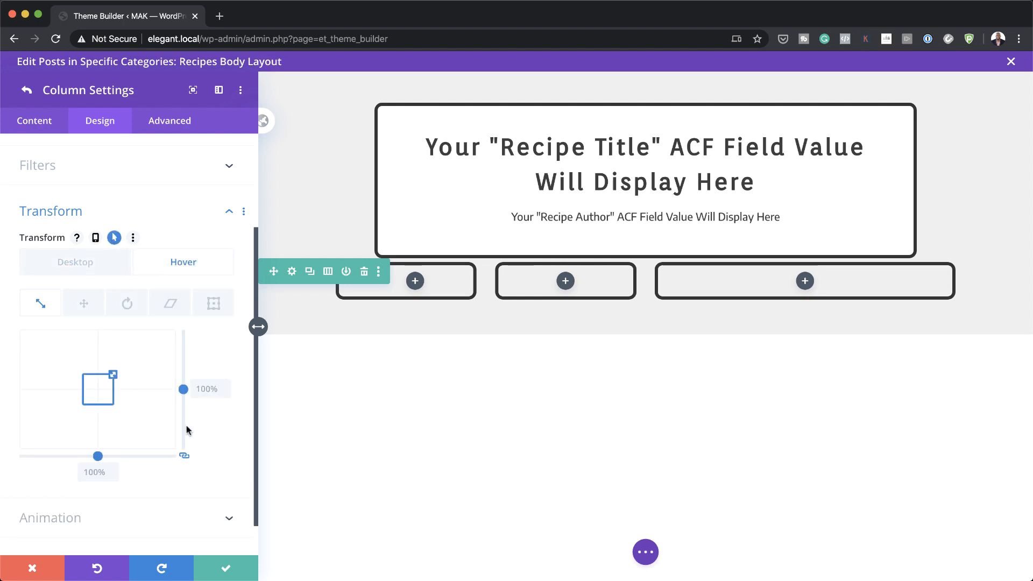
left_click(207, 389)
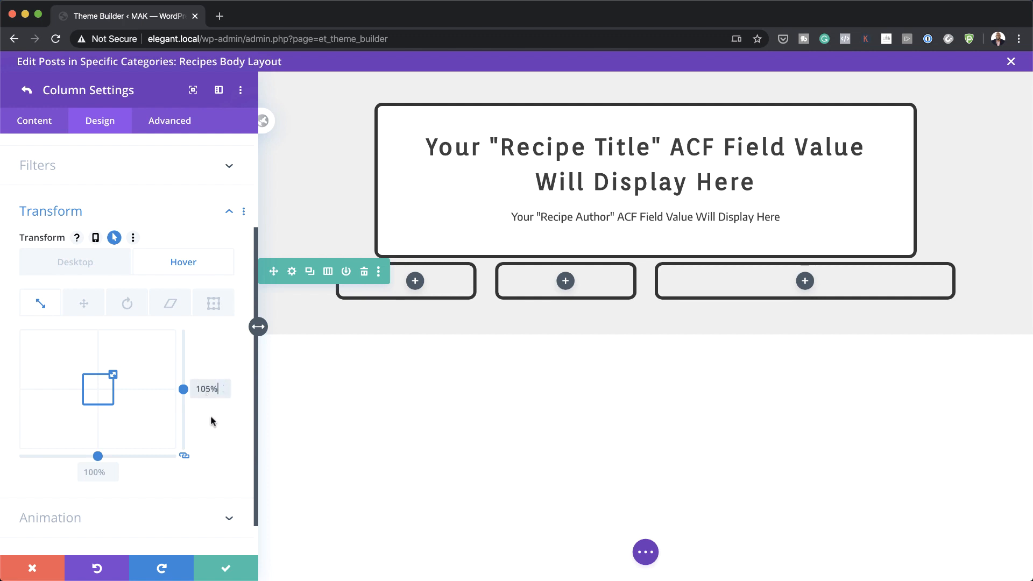
type("105%")
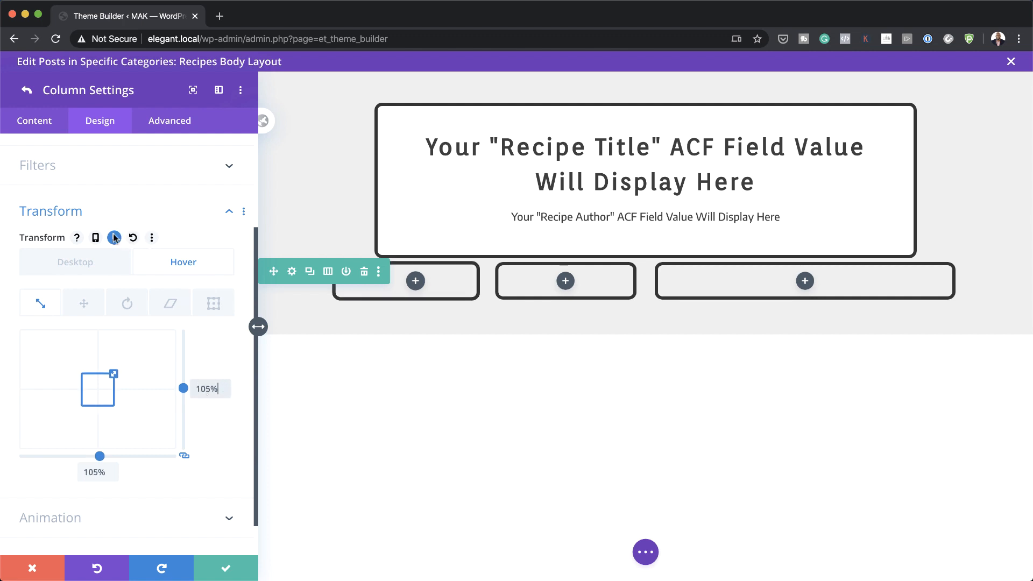
left_click(102, 261)
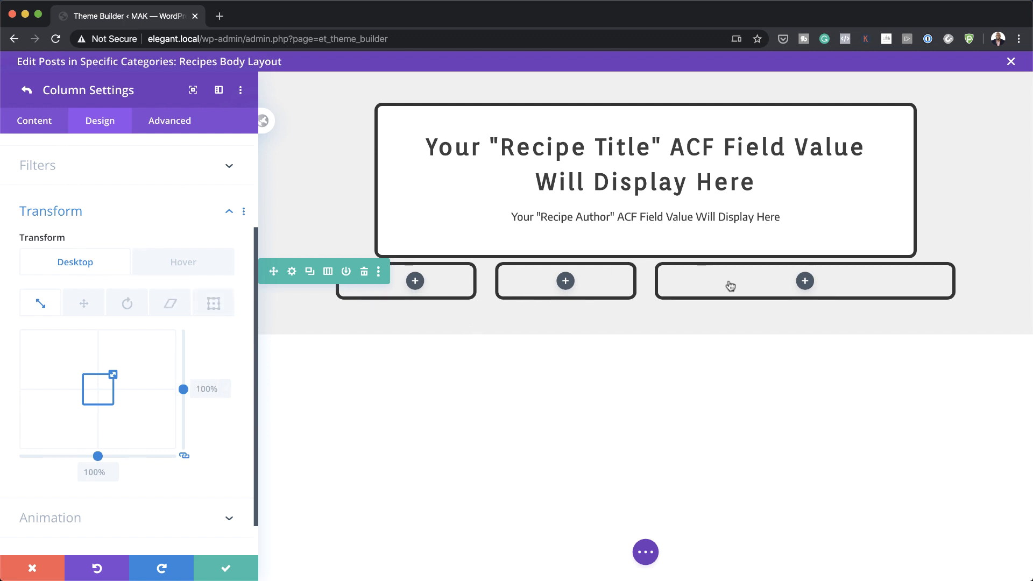
left_click(27, 92)
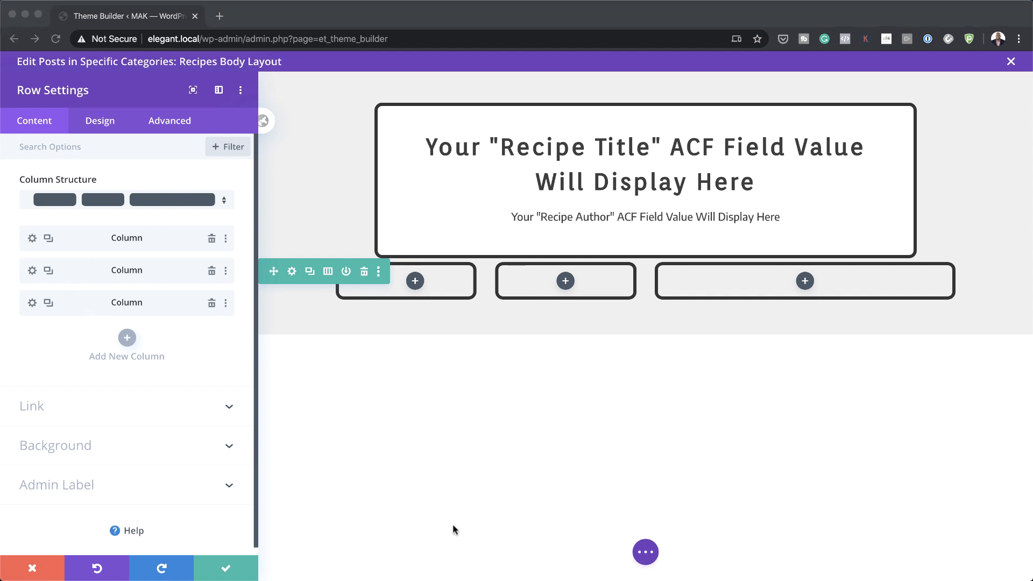
Step: Save the row settings and insert a Text module into the first column
left_click(226, 572)
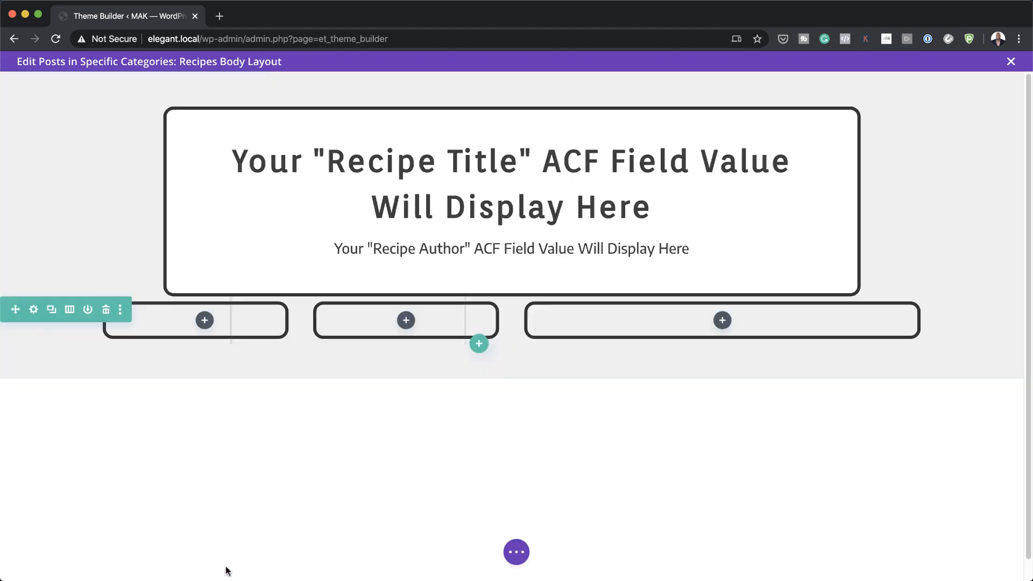
left_click(204, 323)
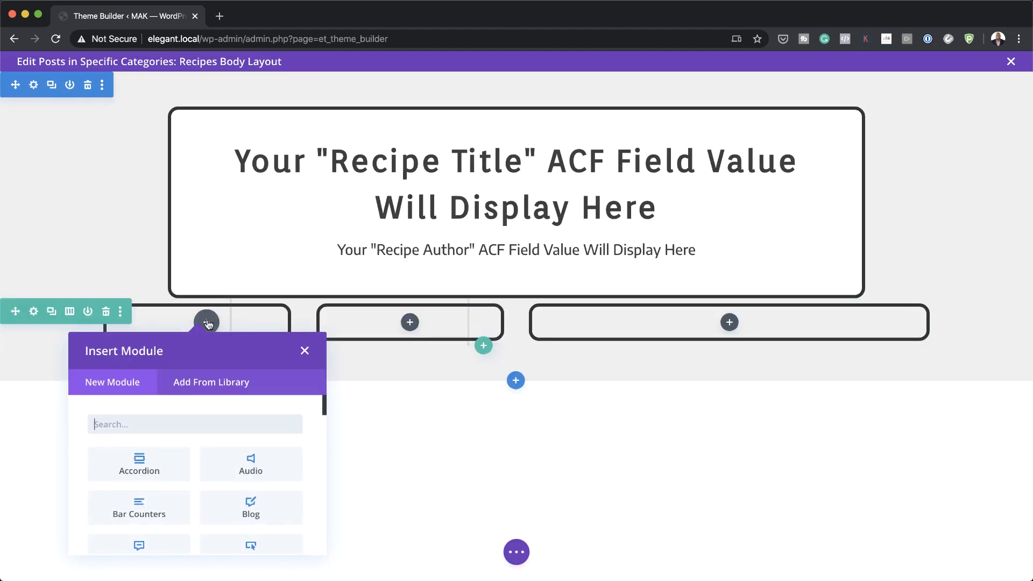
type("text")
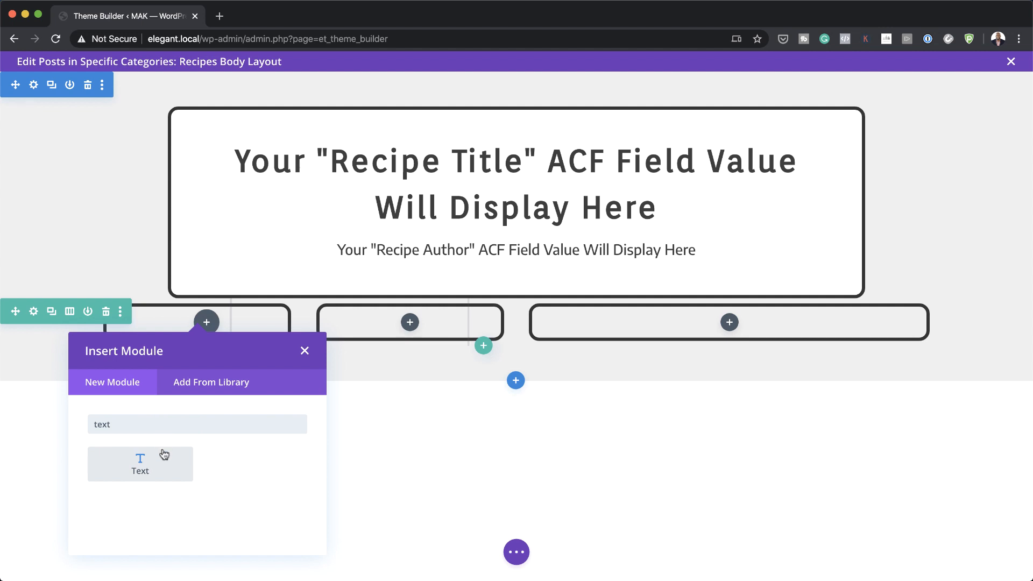
left_click(163, 463)
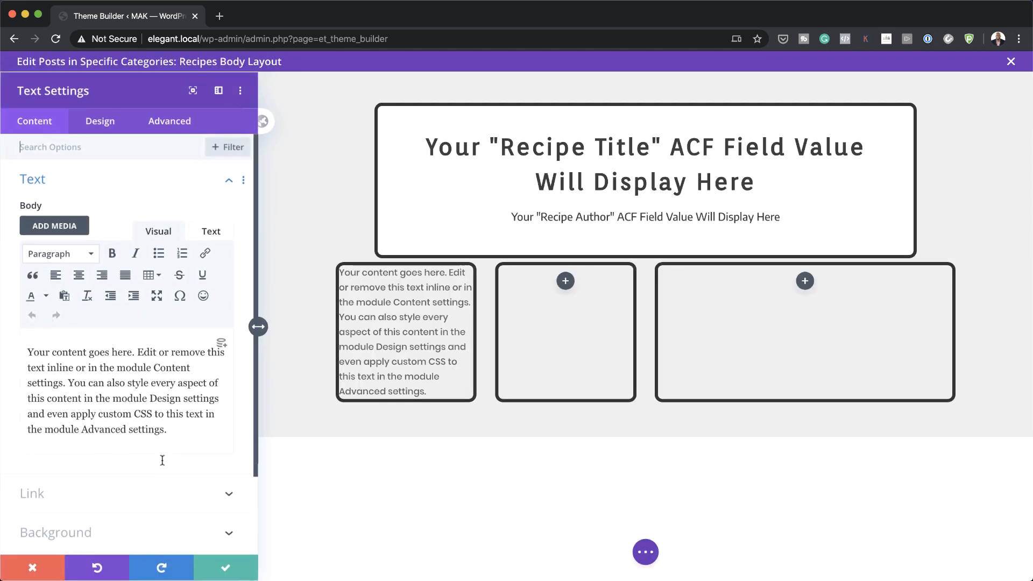
Step: Give the Text module a light green #b1e88d background colour
scroll(136, 470, "down", 2)
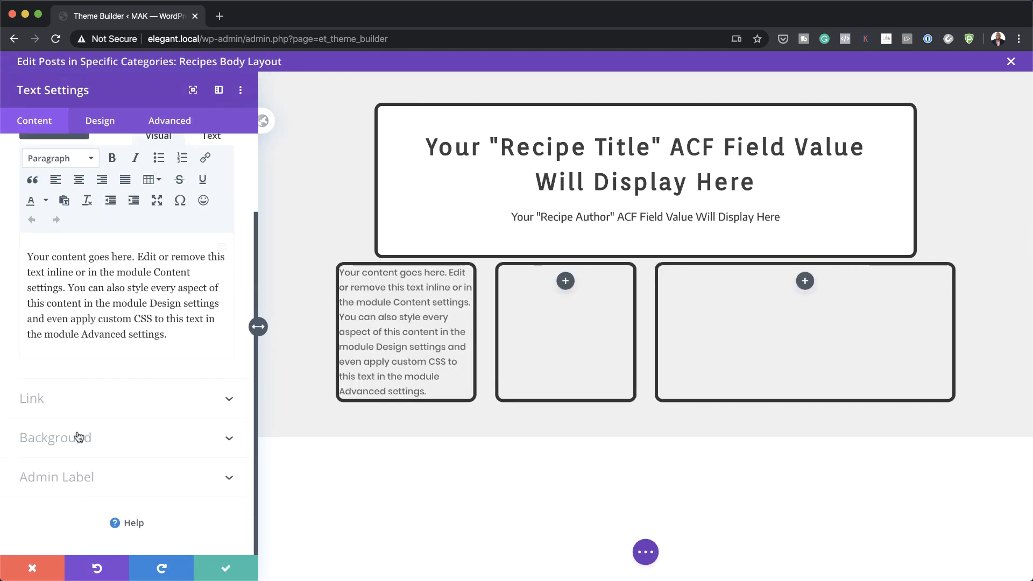
left_click(76, 433)
left_click(127, 318)
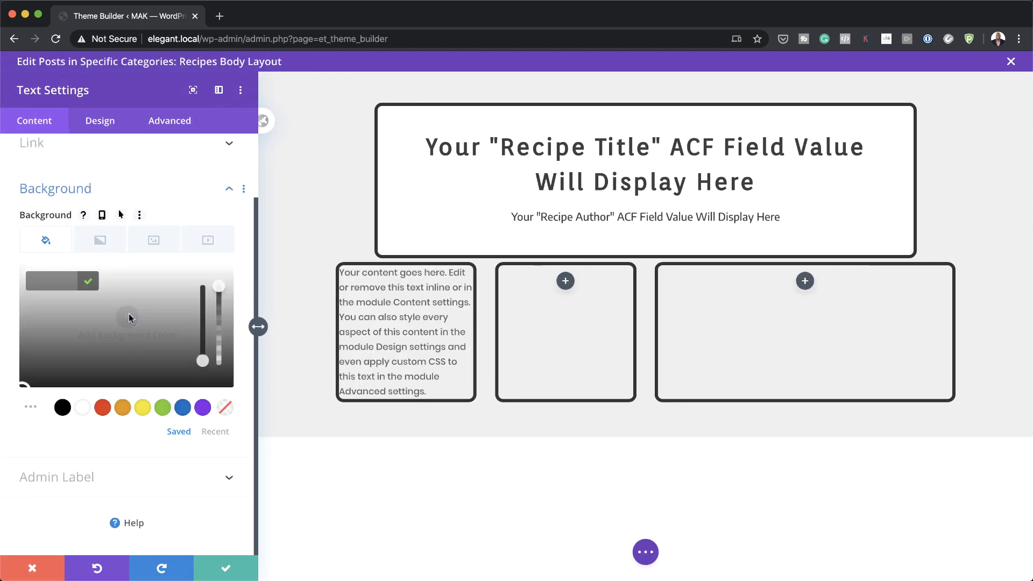
type("#b1e881")
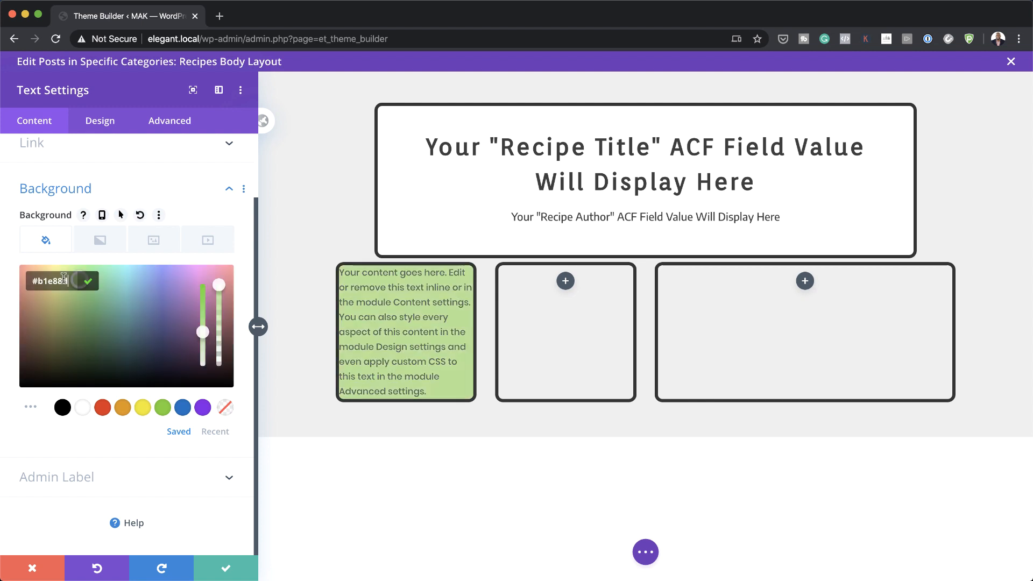
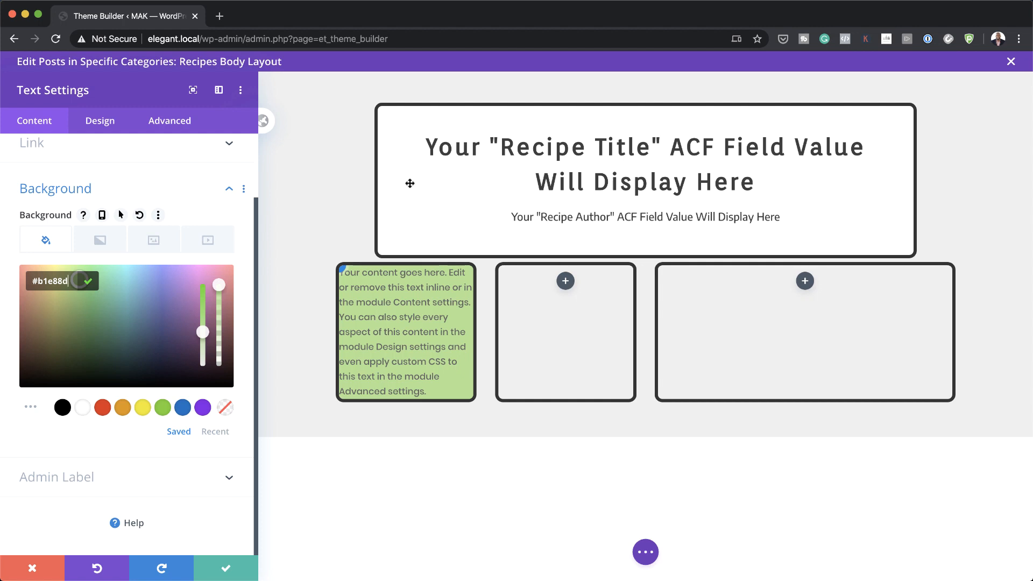
Step: Switch the green Text module's settings to the Design tab
left_click(99, 123)
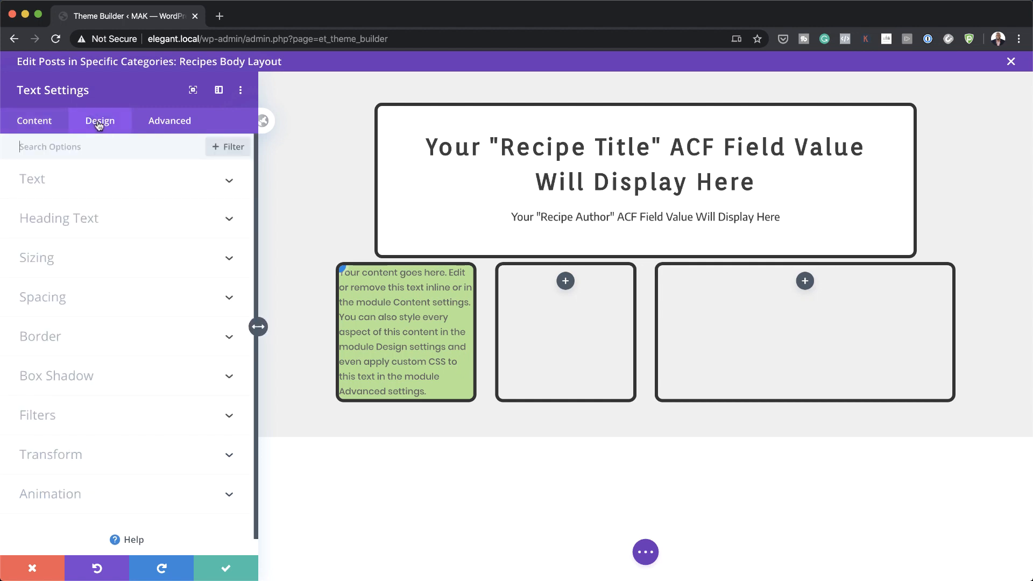
Step: Style H5 headings with the Orienta font and a dark grey colour
left_click(85, 219)
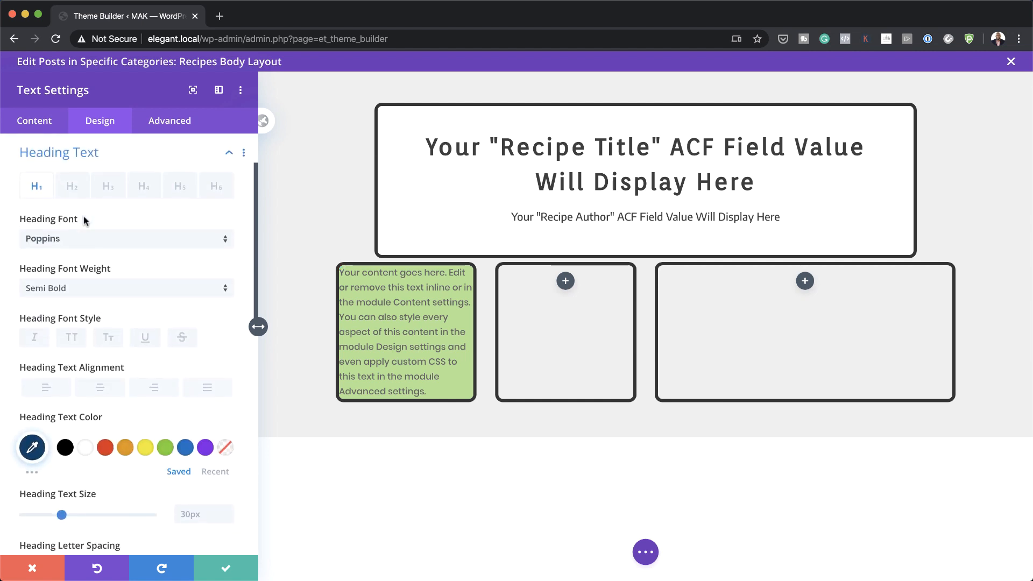
left_click(183, 190)
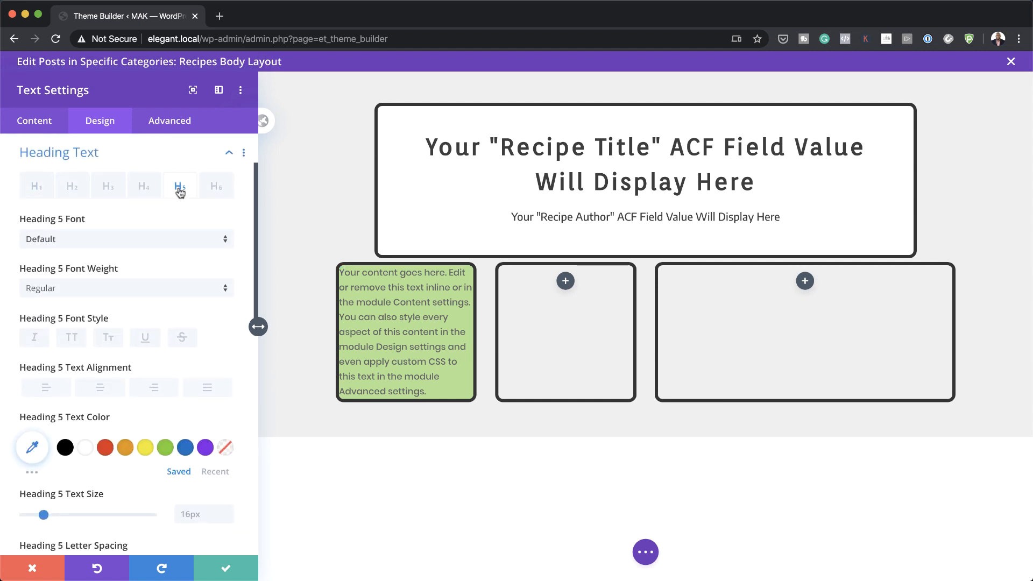
left_click(128, 240)
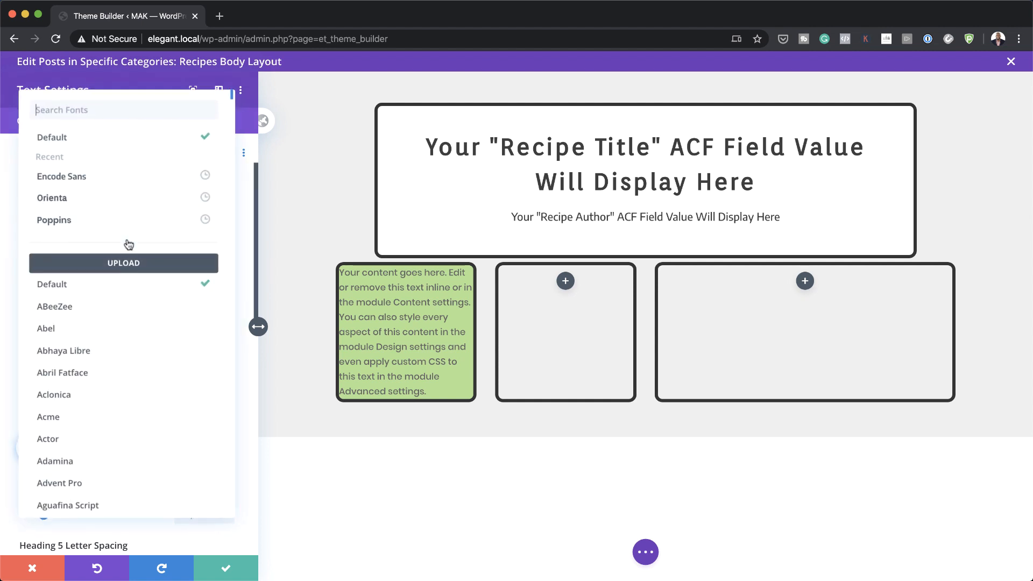
left_click(115, 203)
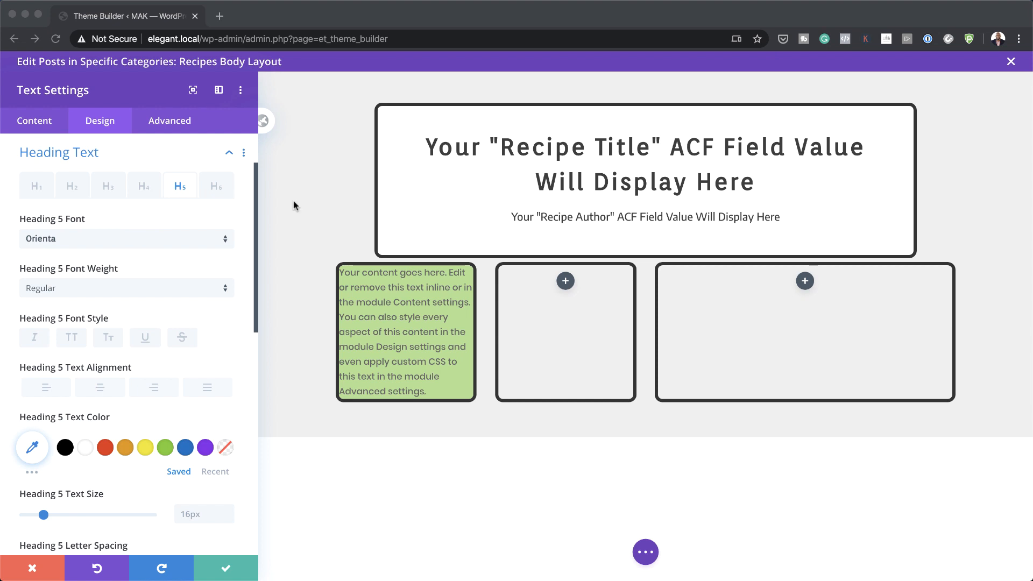
scroll(169, 291, "down", 1)
scroll(169, 292, "down", 3)
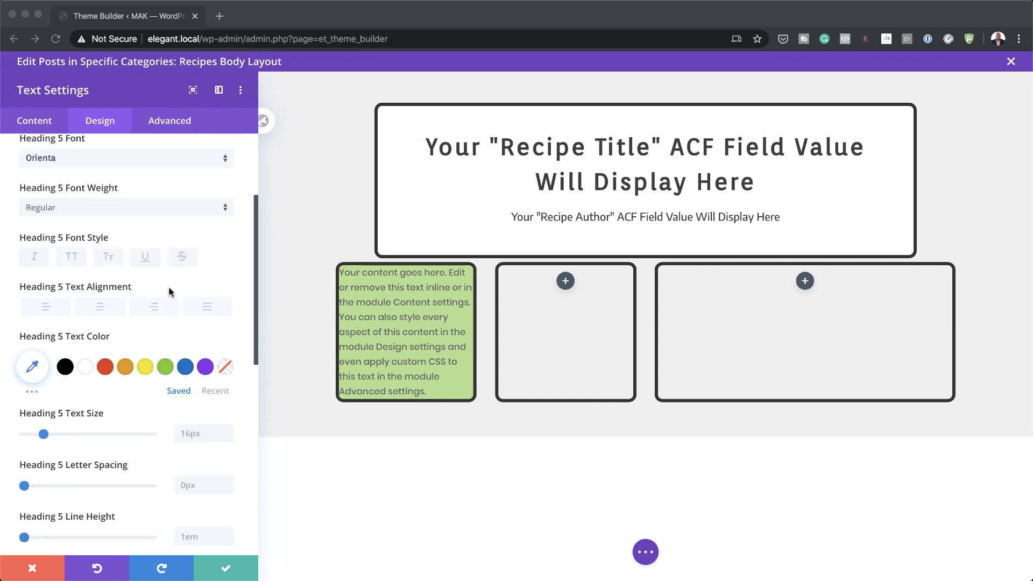
left_click(32, 366)
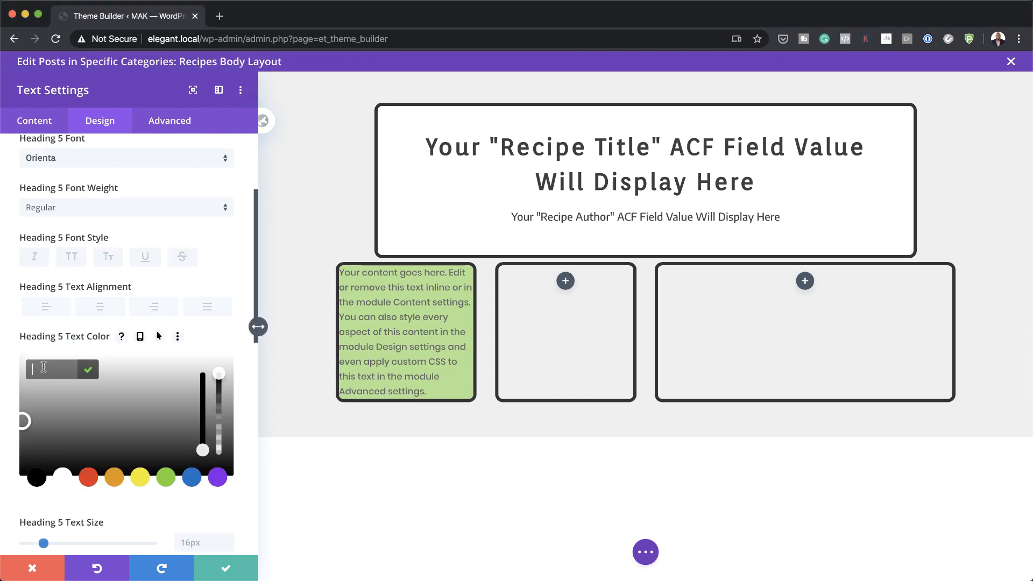
type("#3d3d3d")
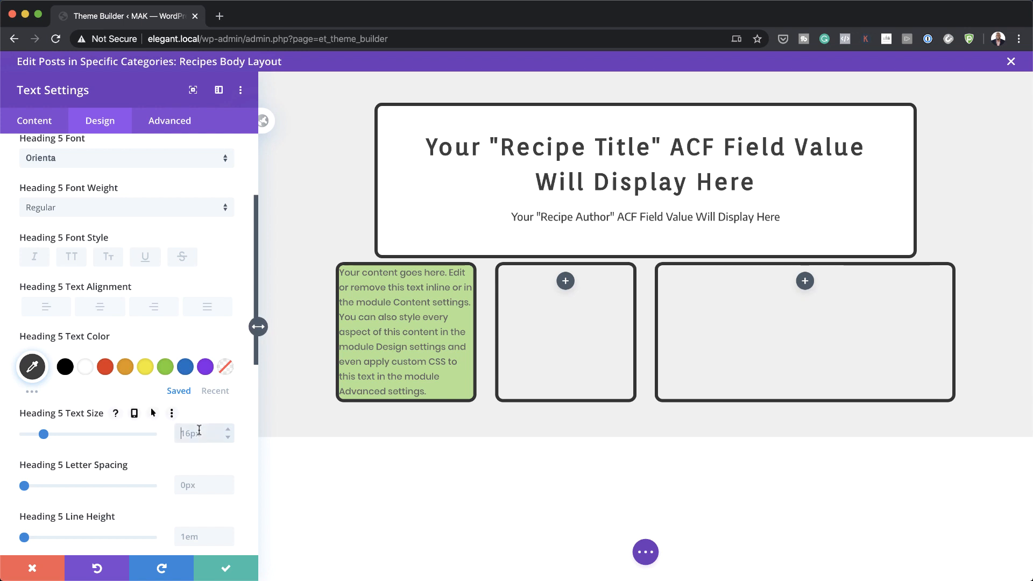
type("w")
Step: Give H5 headings responsive sizes (1vw desktop, 3.3vw phone) and centre alignment
left_click(135, 414)
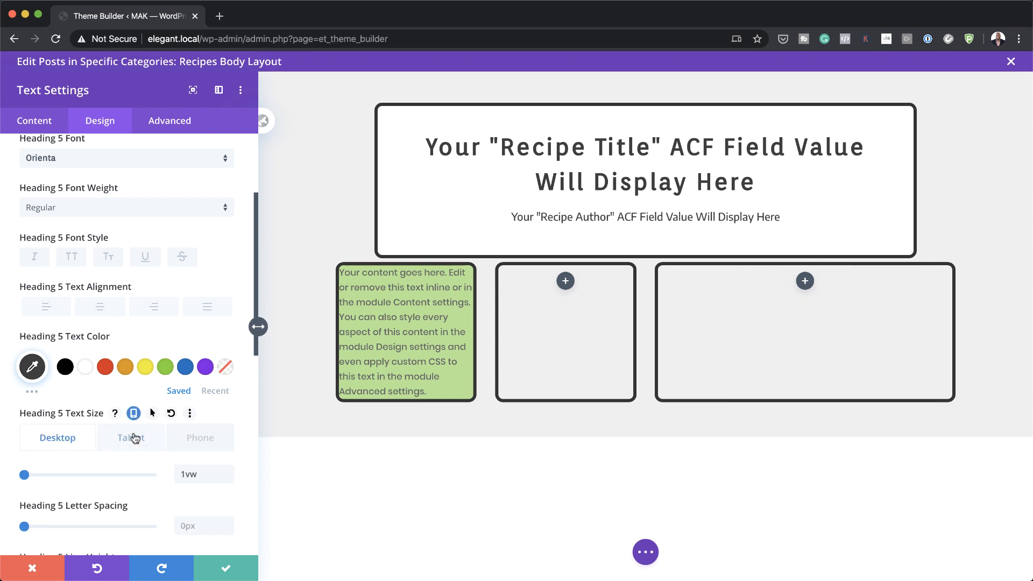
left_click(132, 437)
left_click(210, 477)
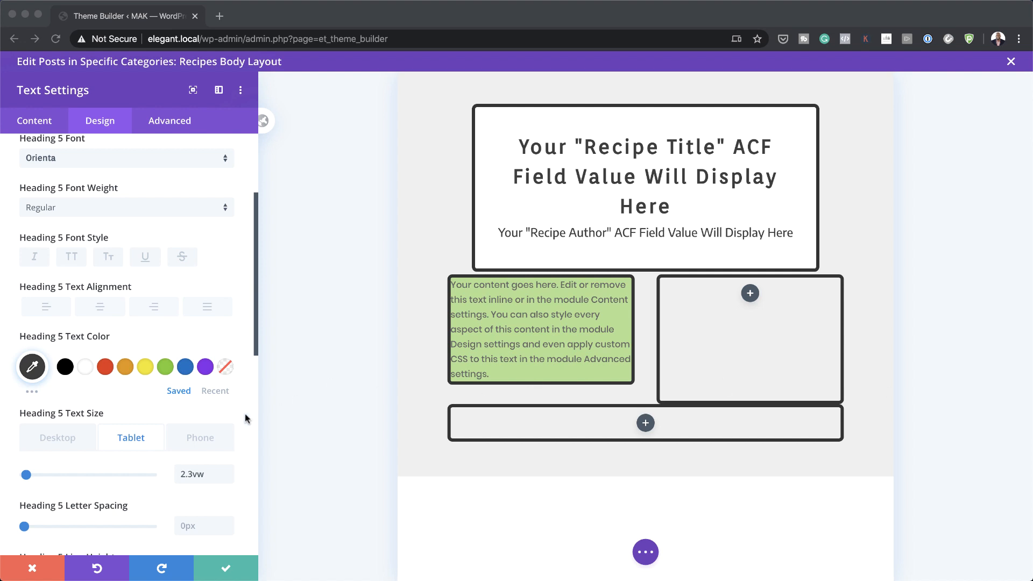
left_click(191, 438)
left_click(195, 472)
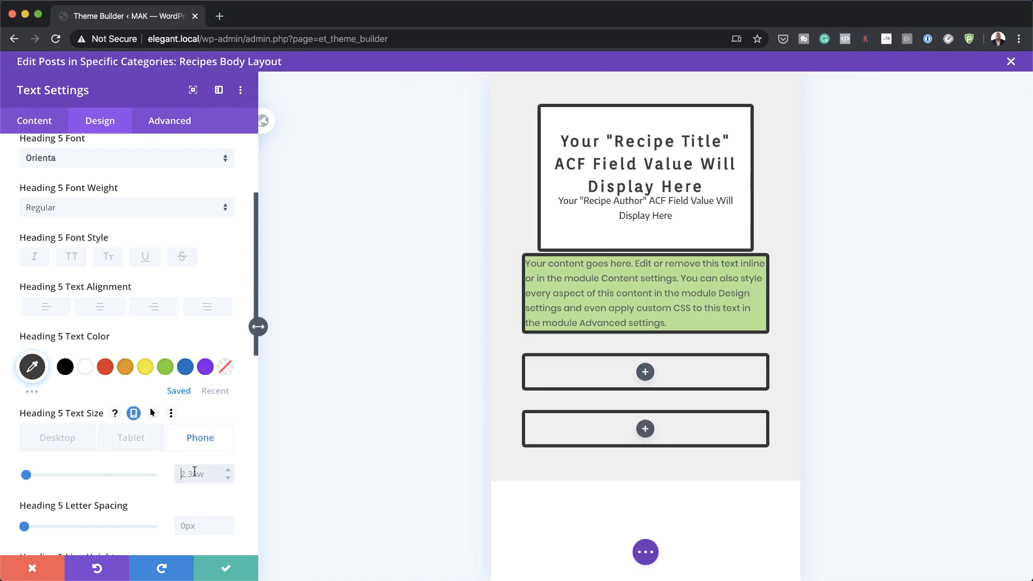
type("3.3vw")
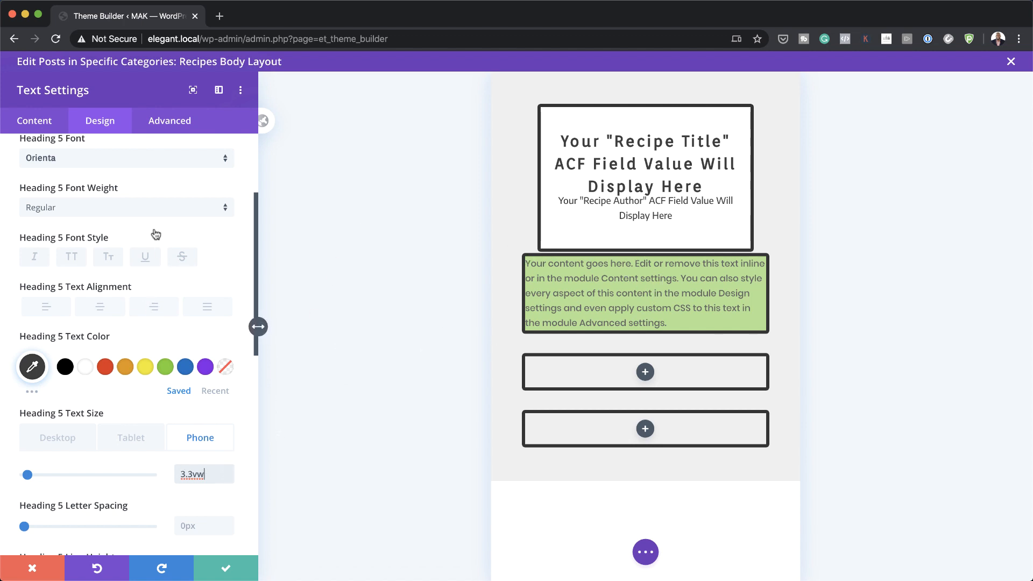
left_click(57, 439)
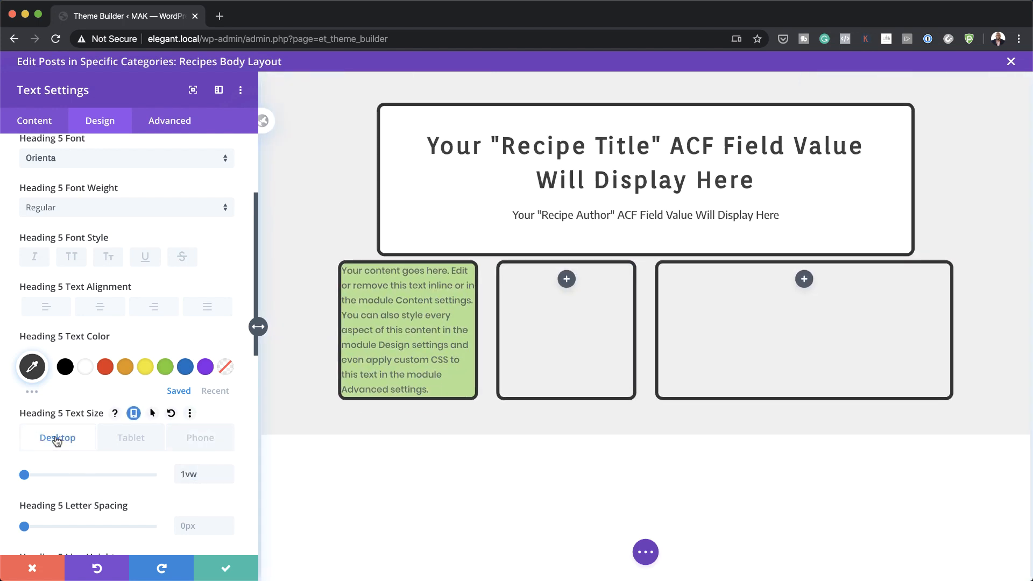
left_click(105, 312)
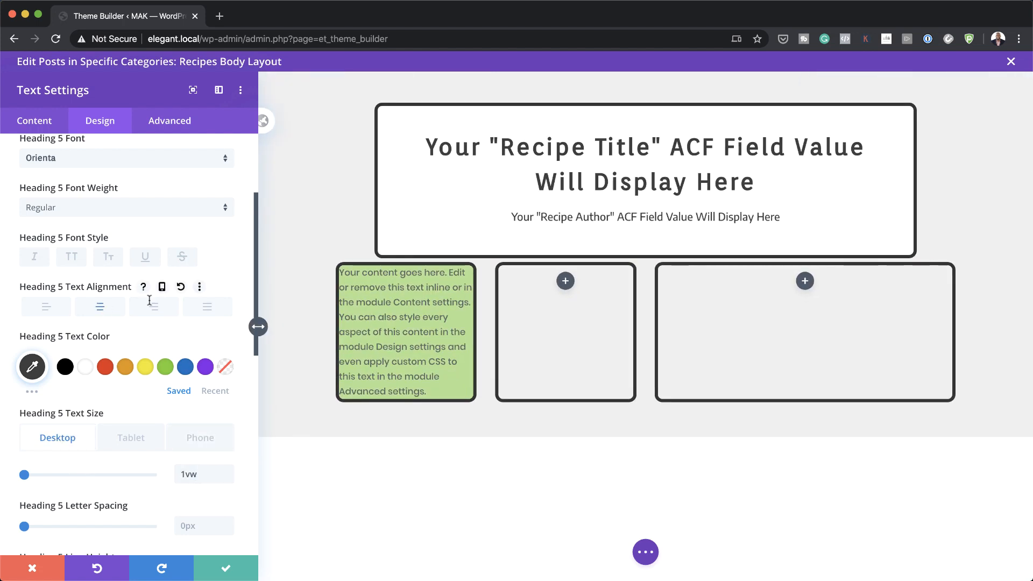
Step: Pad the module 1vw top, 0.5vw bottom, 2vw left and right, and save it
scroll(161, 377, "down", 5)
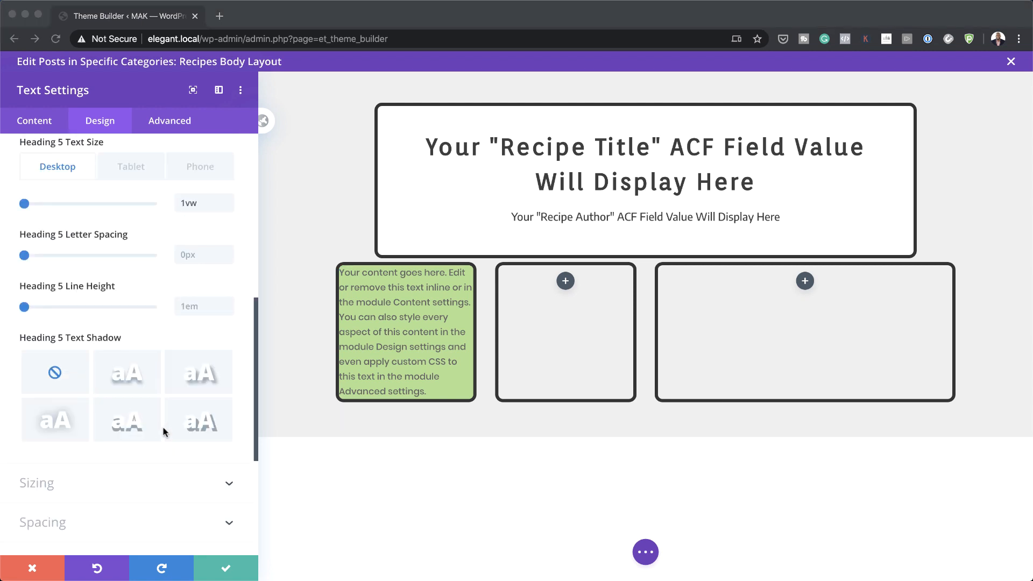
scroll(164, 432, "down", 3)
left_click(65, 447)
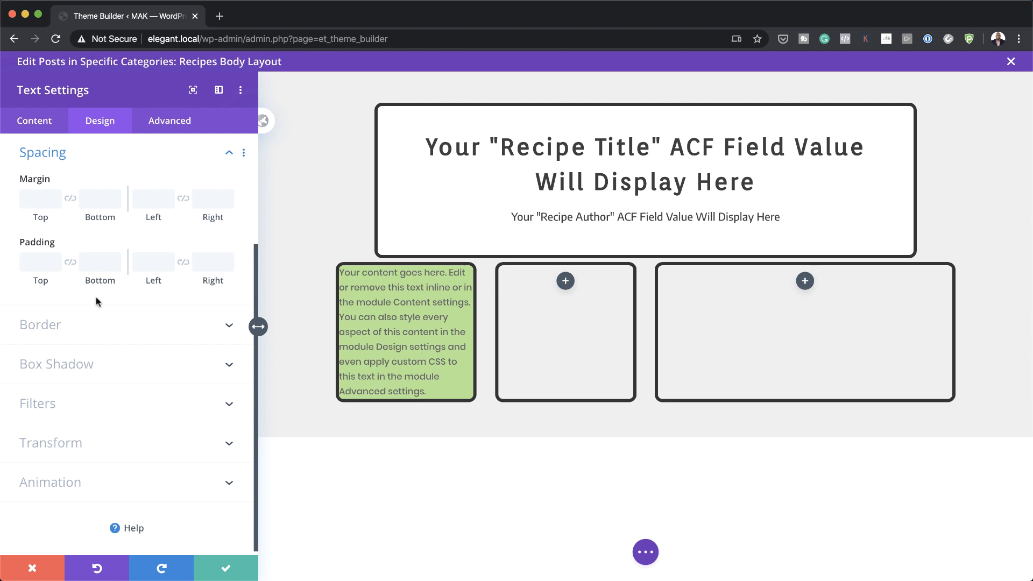
left_click(40, 262)
type("1vw")
left_click(90, 261)
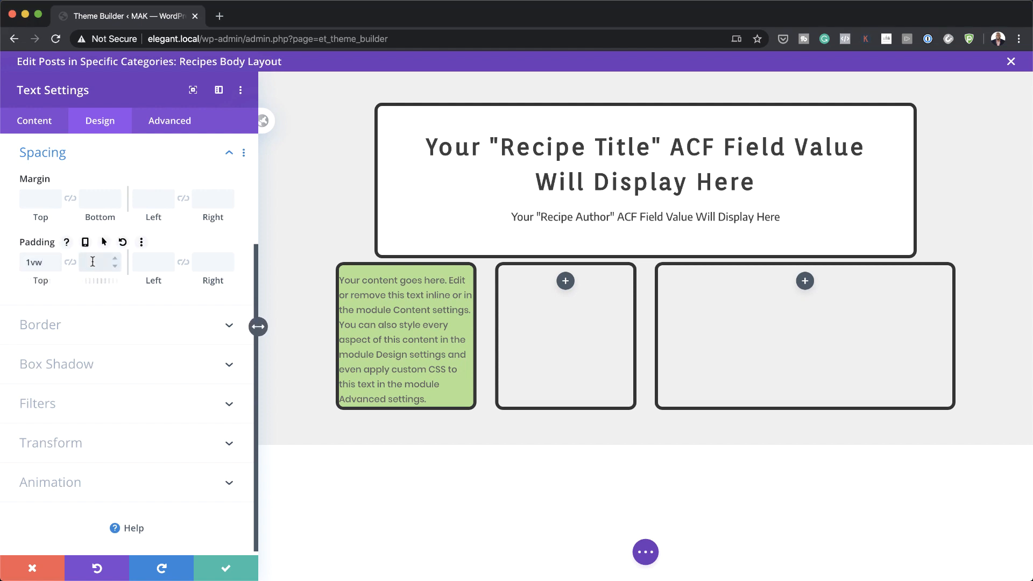
type("0.5vw")
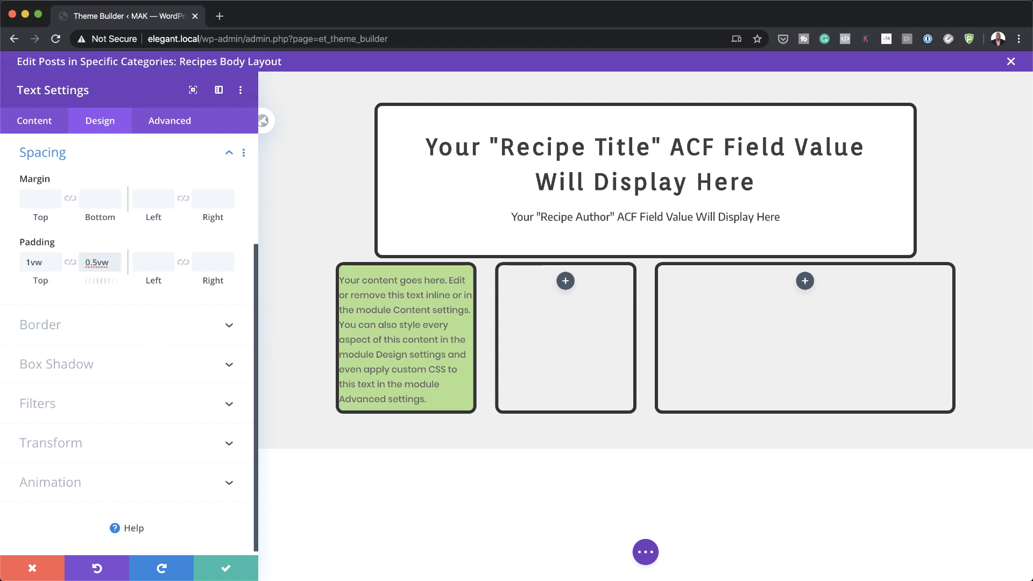
left_click(162, 265)
type("2vw")
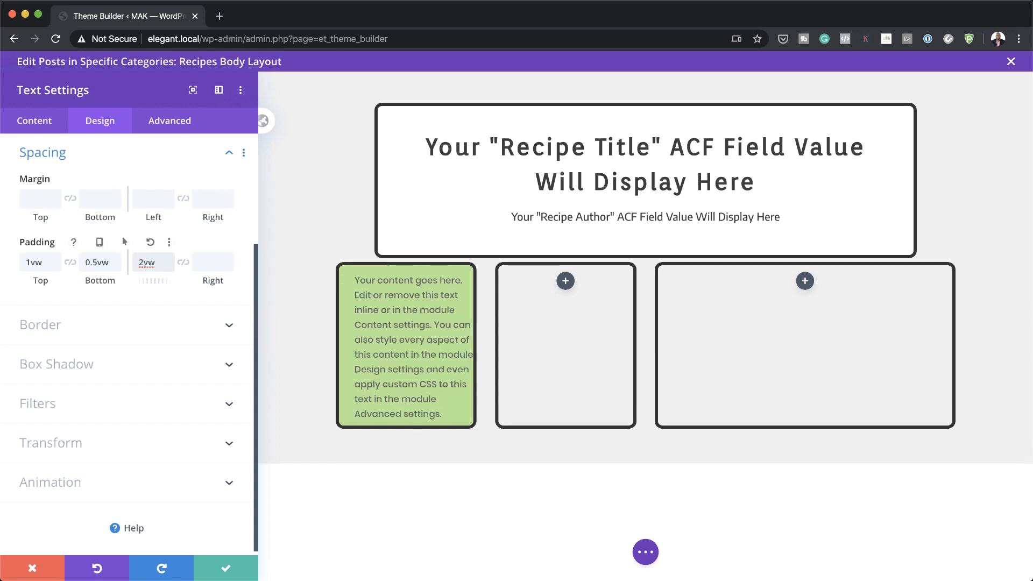
left_click(183, 262)
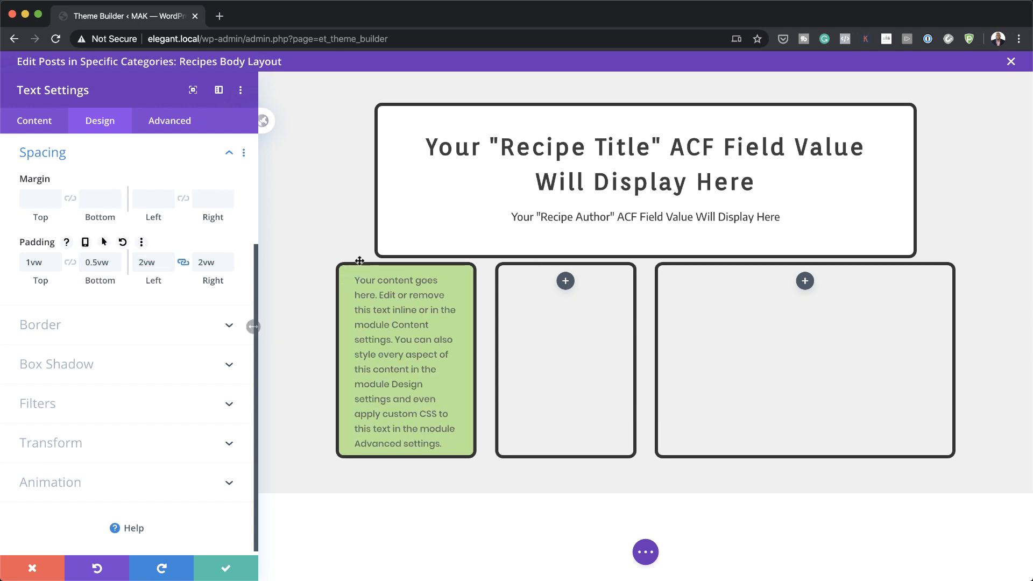
left_click(225, 570)
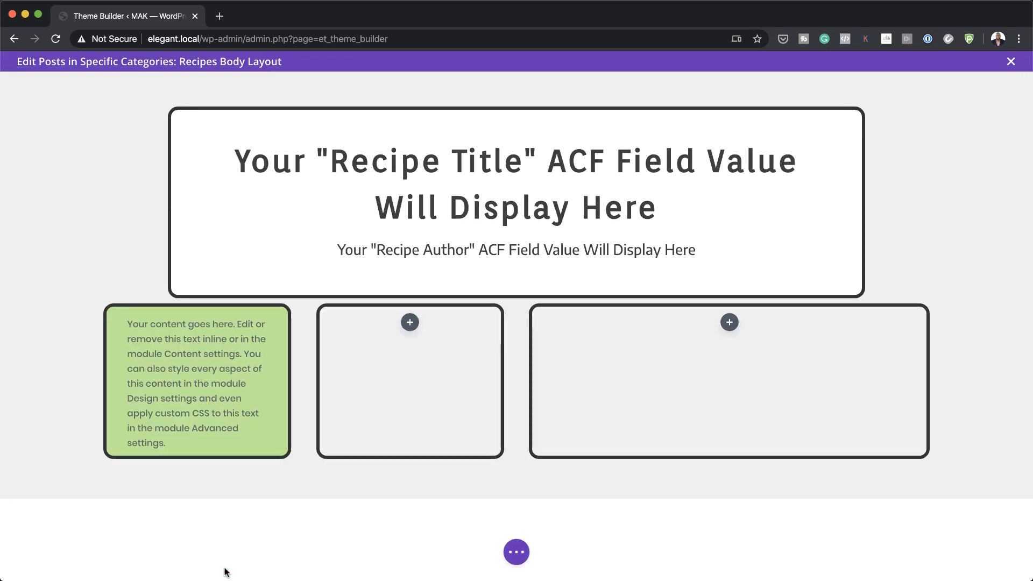
Step: Copy the green module into columns two and three, then reopen the first module's settings
mouse_move(187, 346)
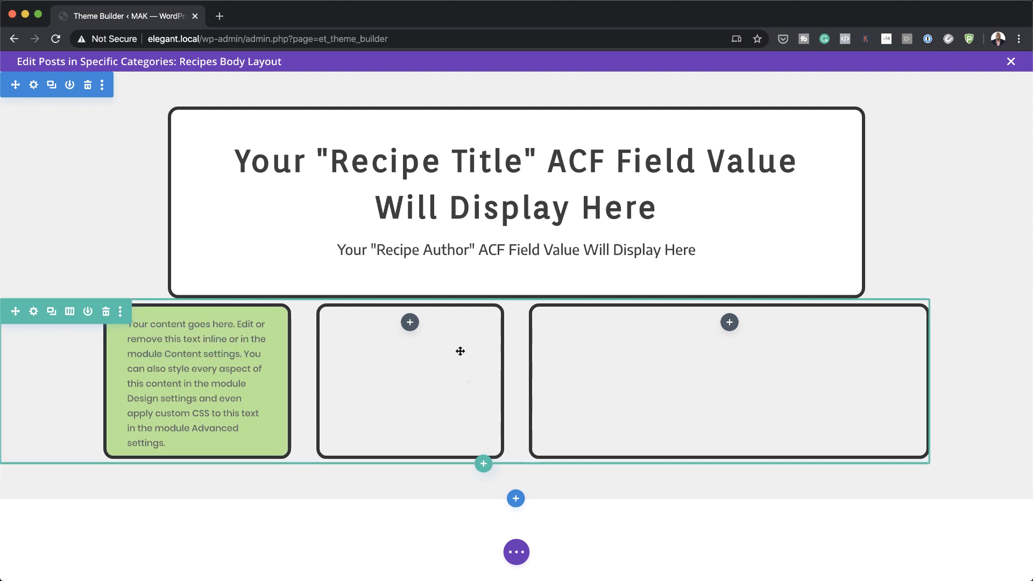
left_click(191, 339)
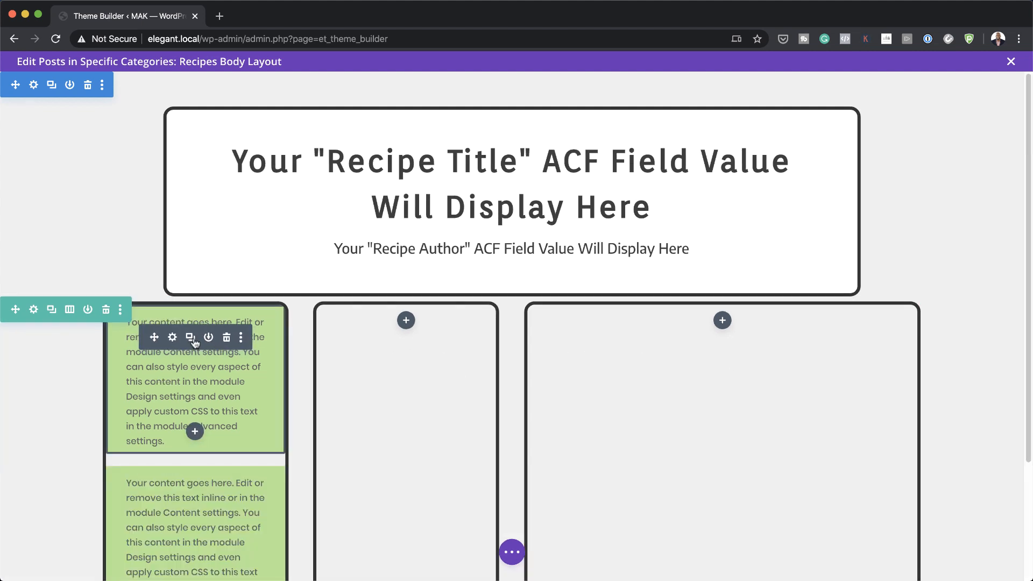
left_click_drag(154, 338, 409, 325)
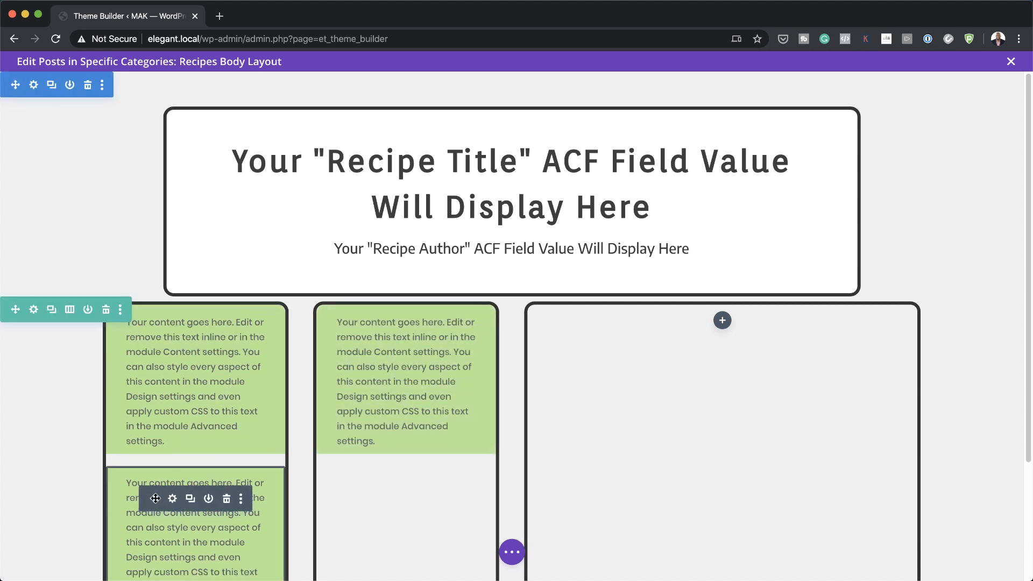
left_click_drag(153, 500, 687, 334)
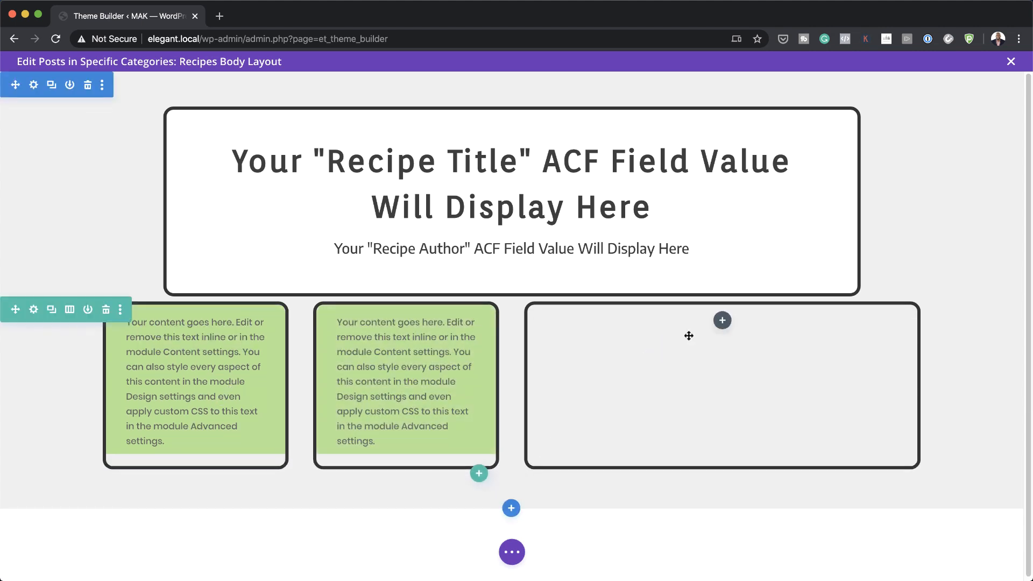
mouse_move(184, 387)
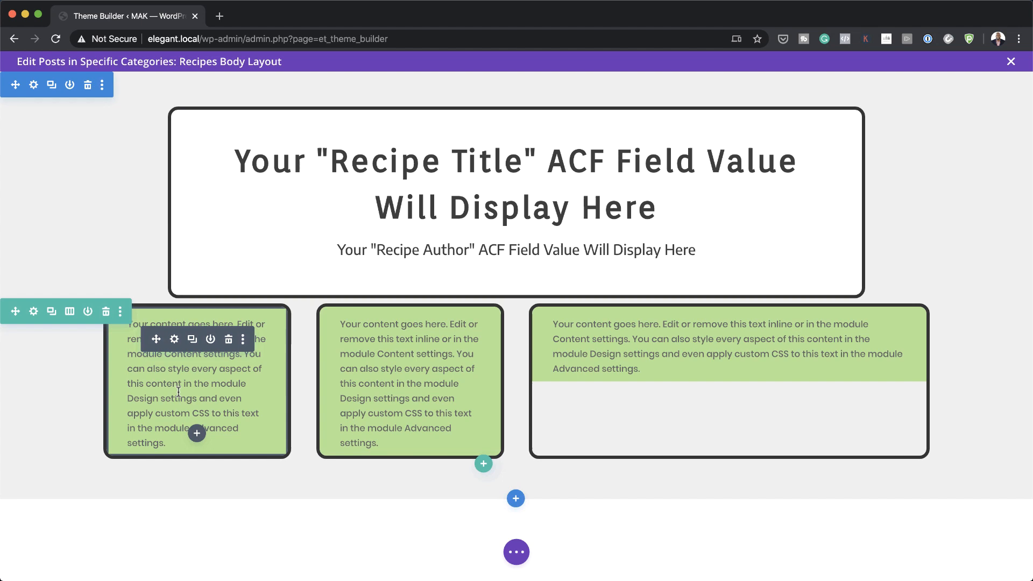
left_click(175, 340)
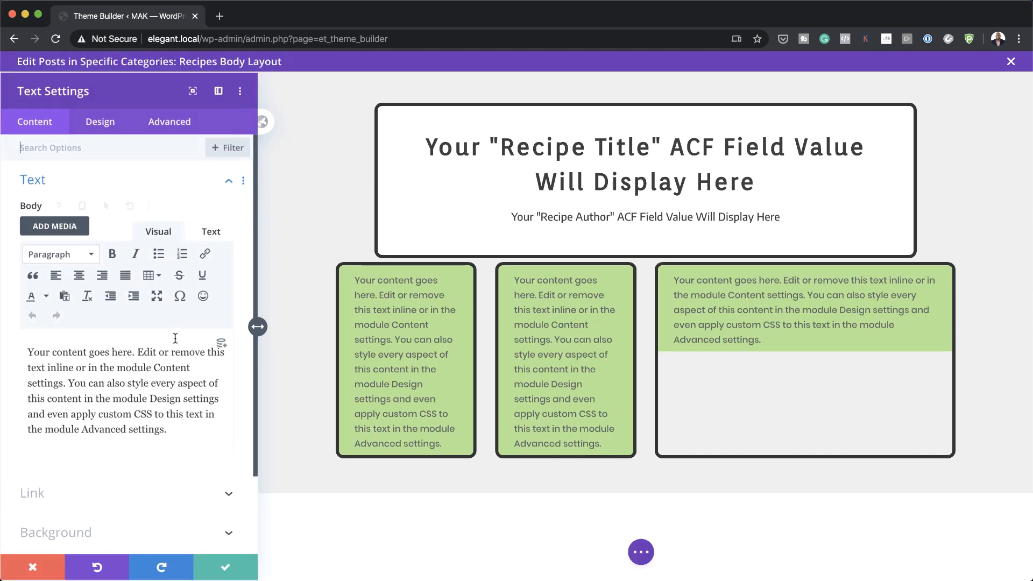
Step: Show the Recipe Prep Time field with a 'Prep Time:' H5 label and closing </H5>
left_click(222, 344)
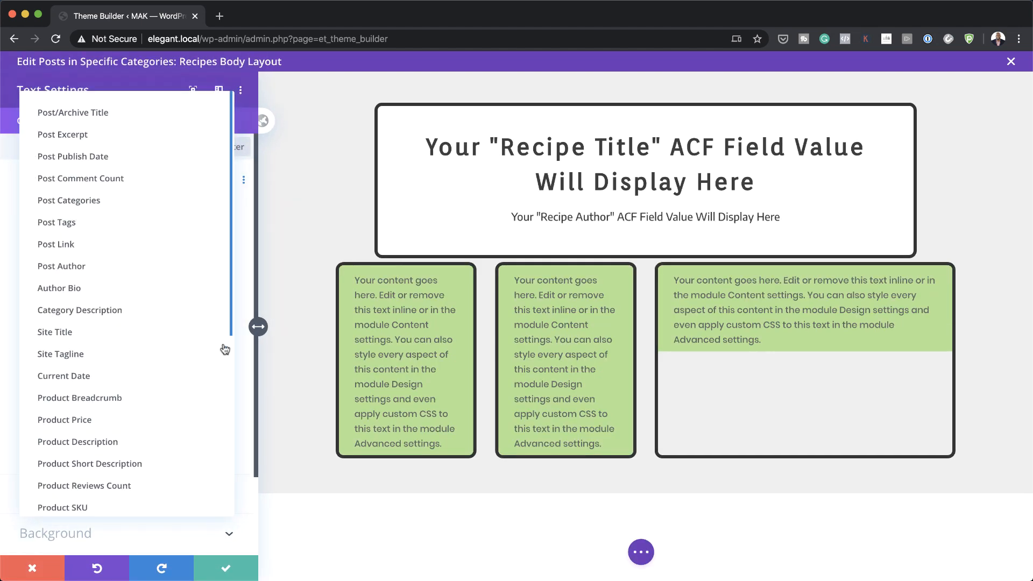
scroll(204, 397, "down", 6)
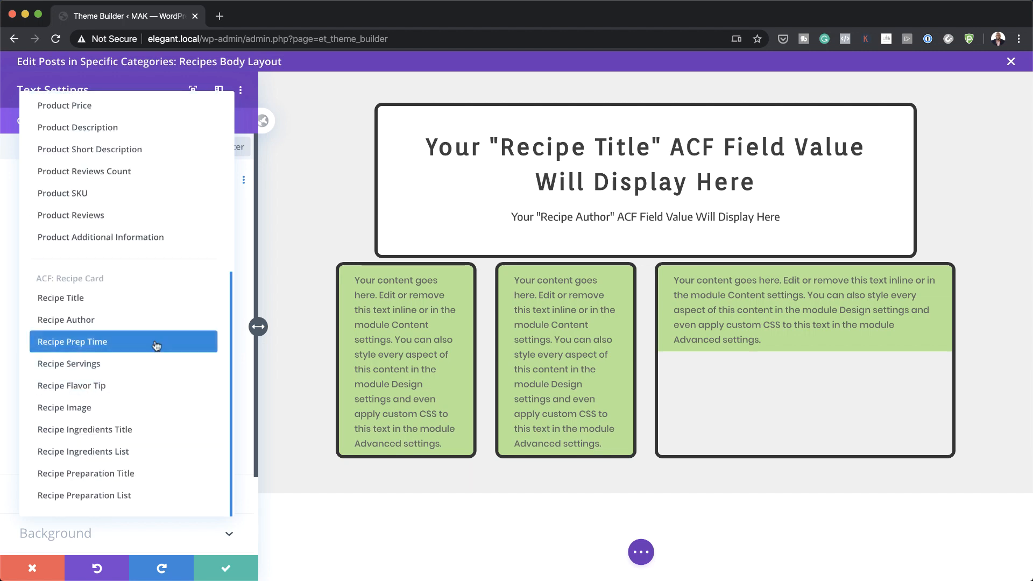
left_click(124, 342)
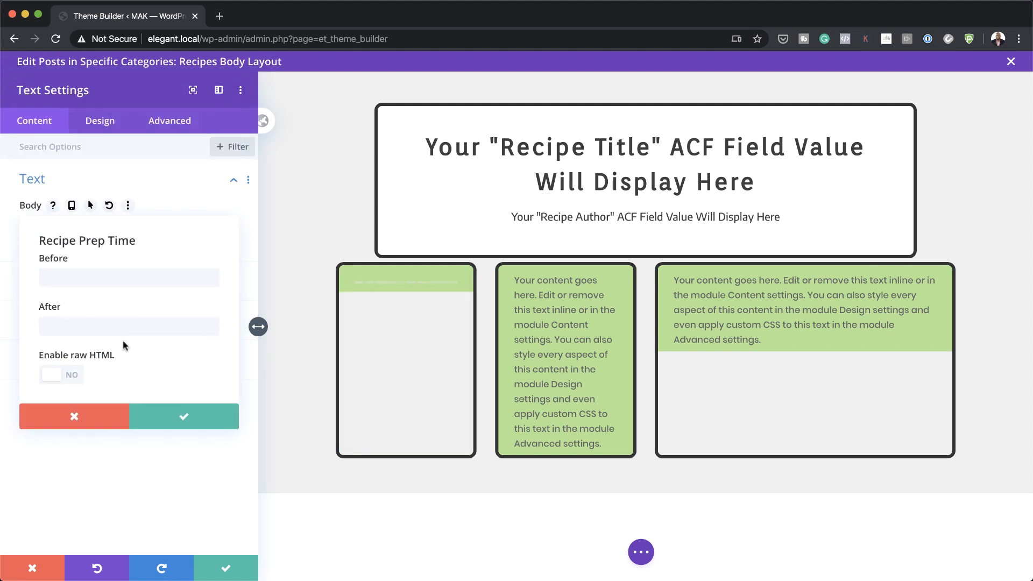
left_click(135, 278)
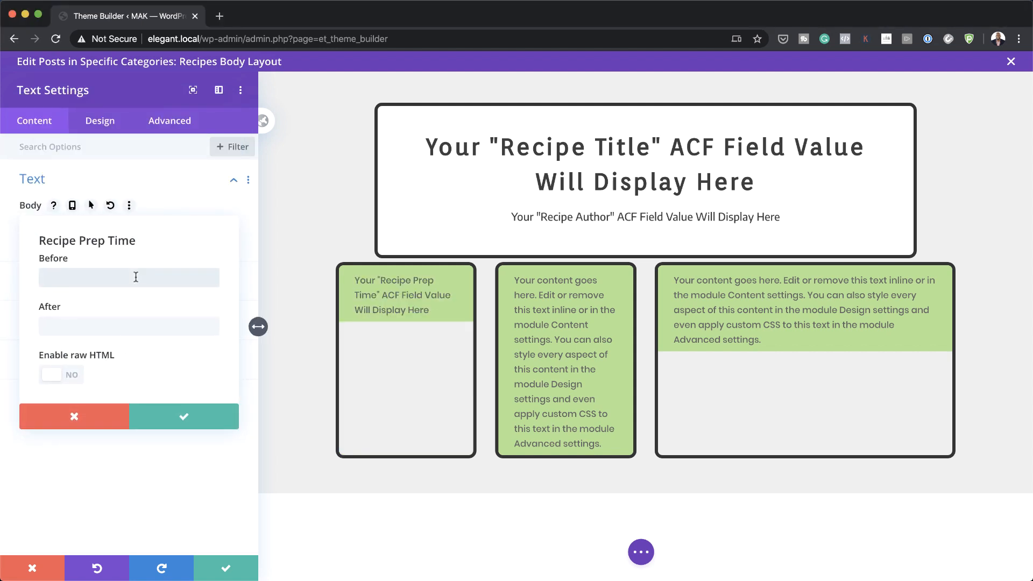
type("<H5>Prep Time:")
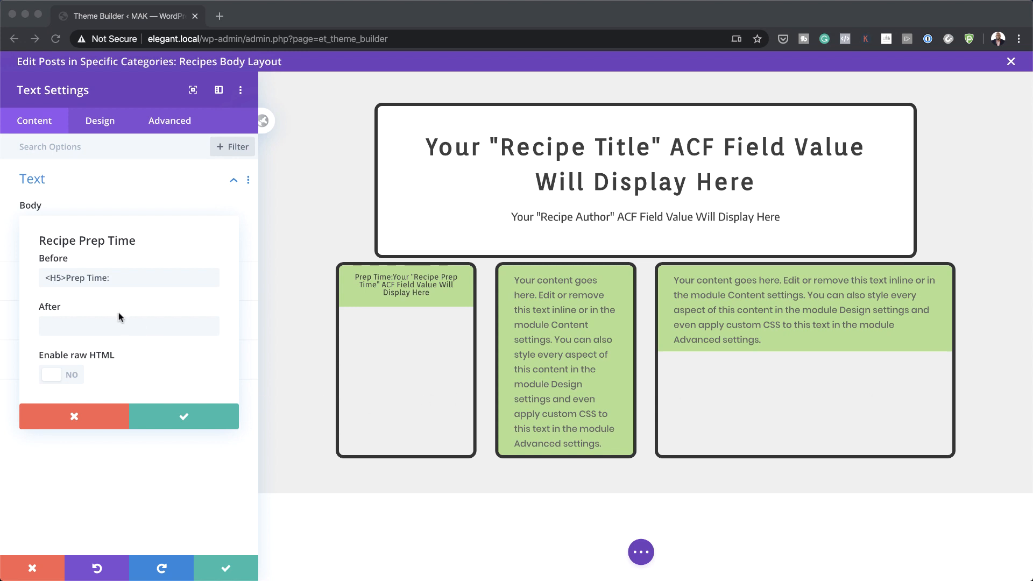
left_click(113, 326)
type("</H5>")
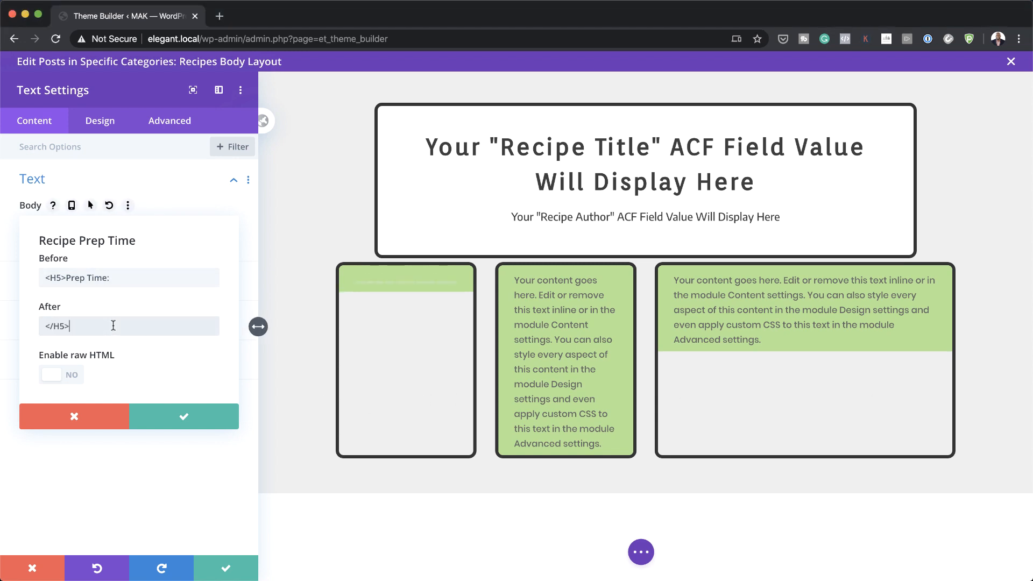
left_click(184, 416)
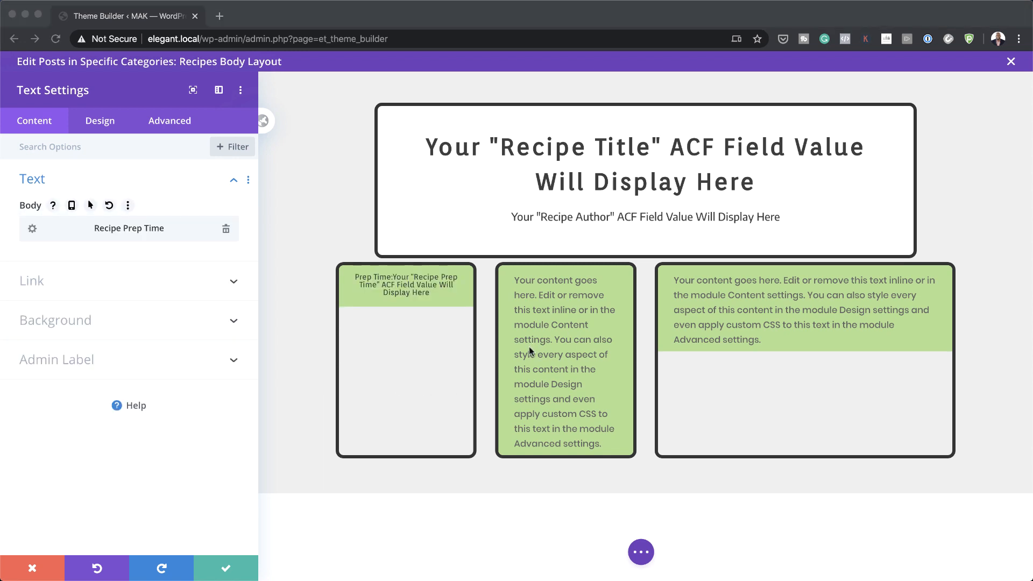
left_click(227, 572)
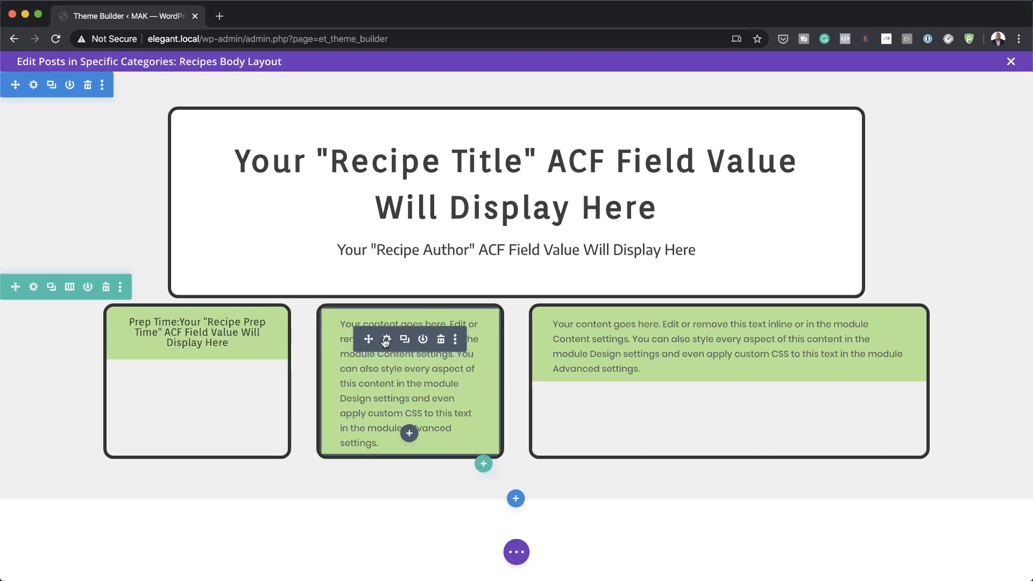
Step: Set the middle box to the Recipe Servings field with an H5 'Servings:' label before it
left_click(387, 340)
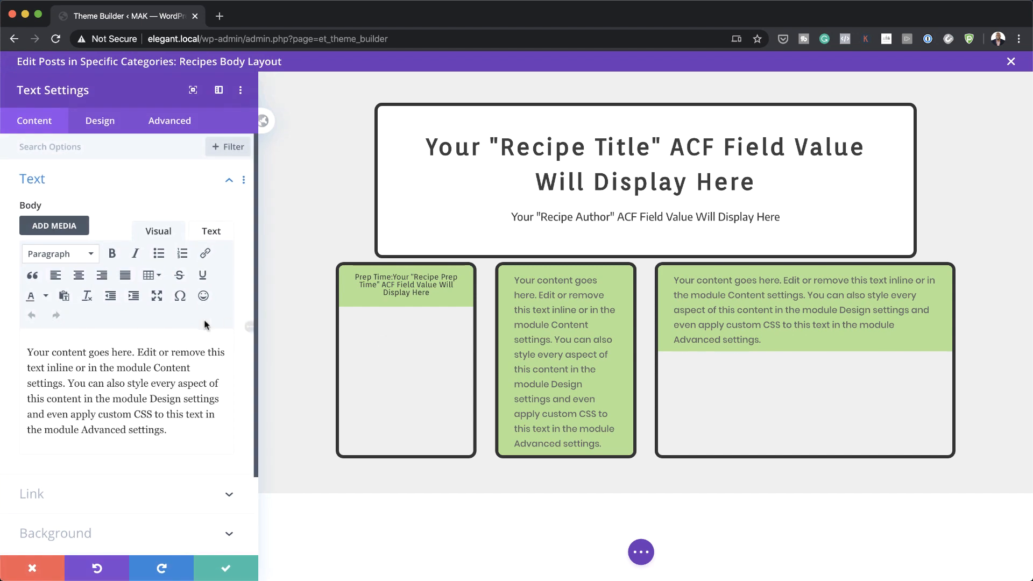
left_click(220, 345)
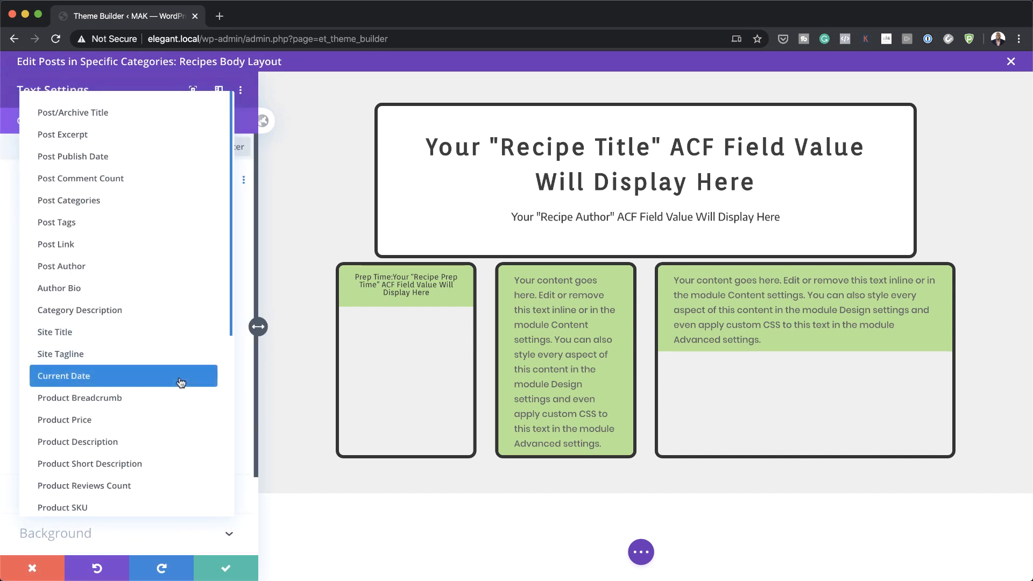
scroll(181, 382, "down", 1)
scroll(180, 382, "down", 4)
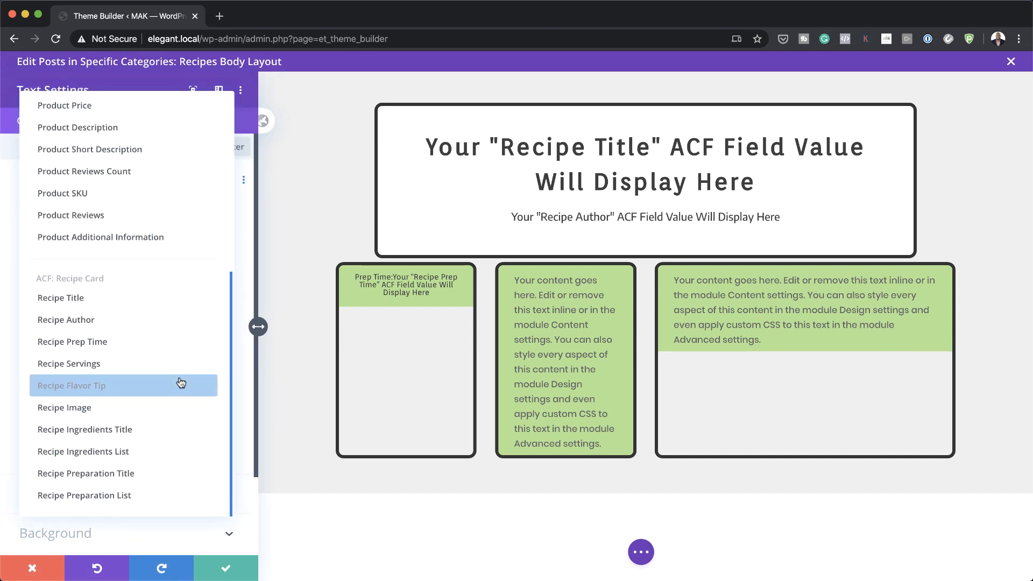
left_click(154, 365)
left_click(80, 277)
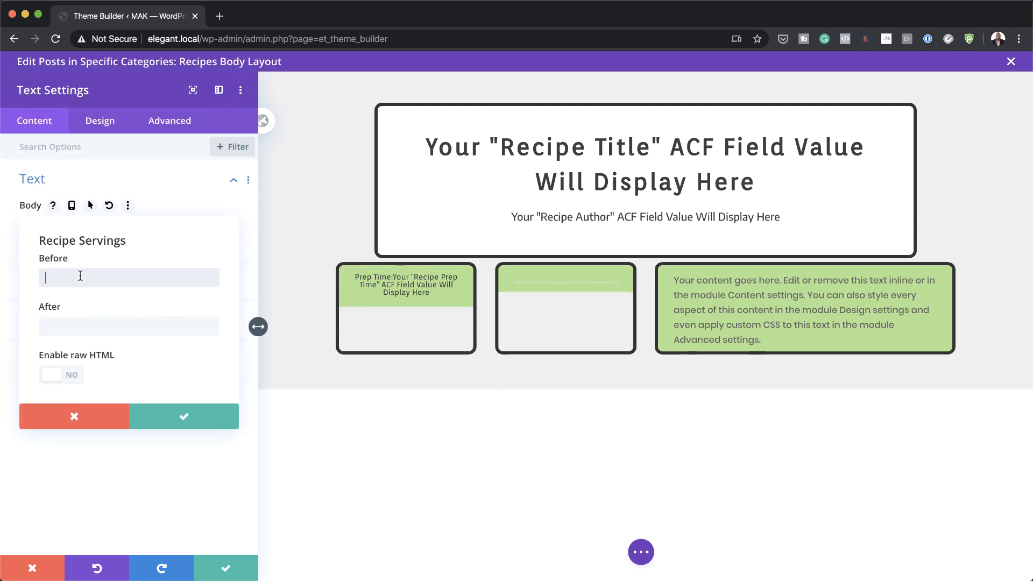
type("<H5>Servings:")
left_click(113, 326)
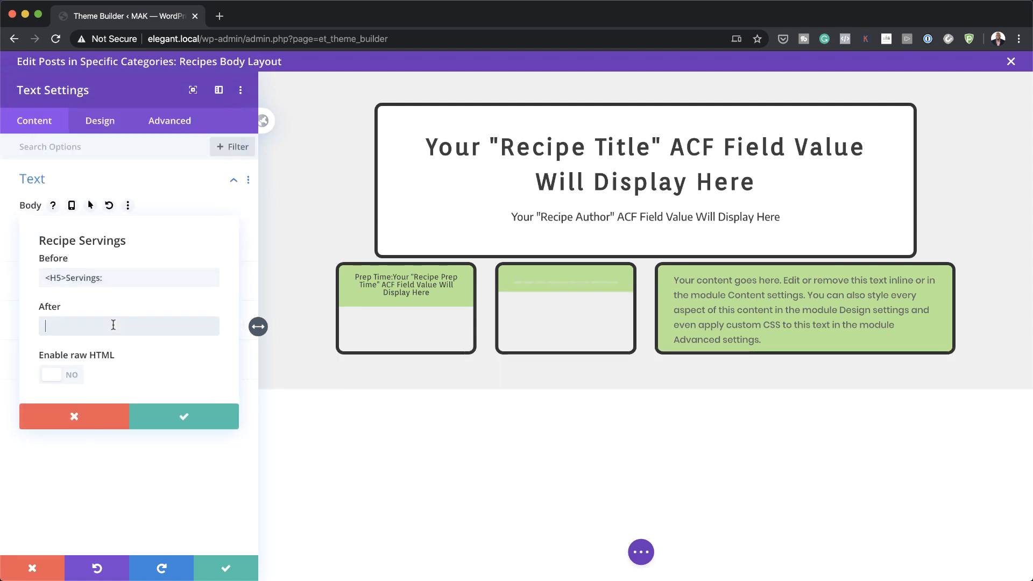
key("super+Tab")
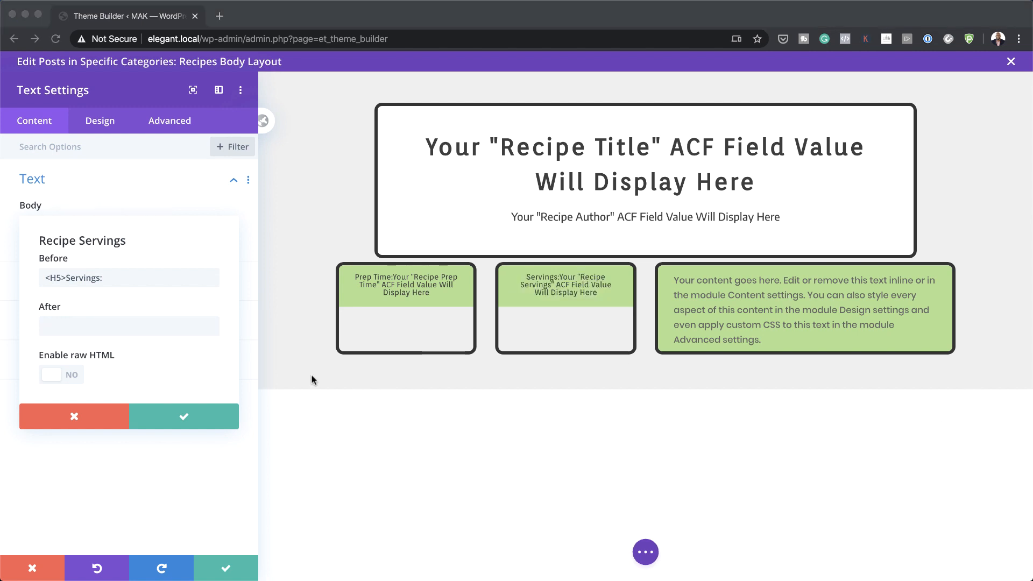
key("super+Tab")
left_click(184, 417)
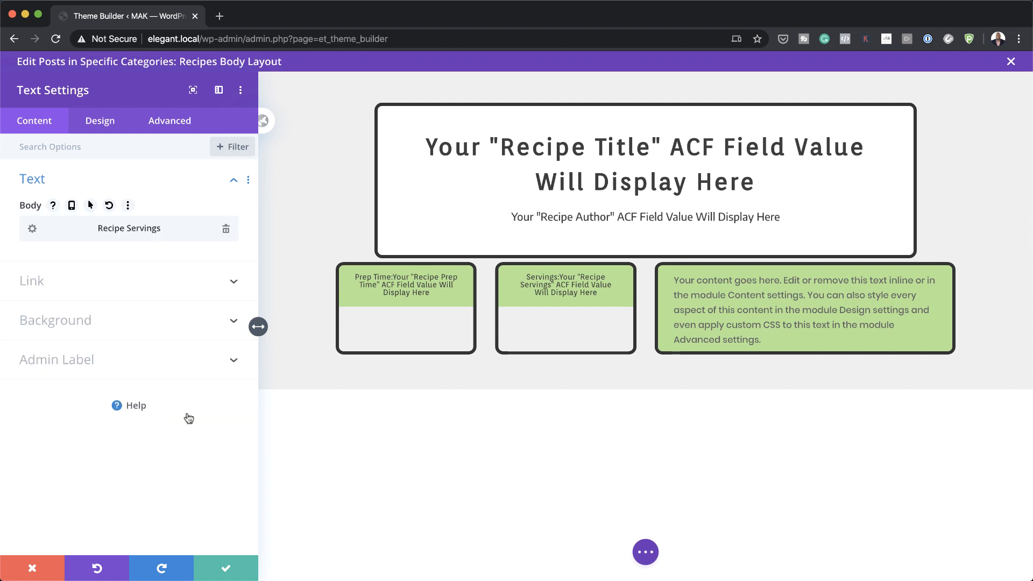
left_click(227, 572)
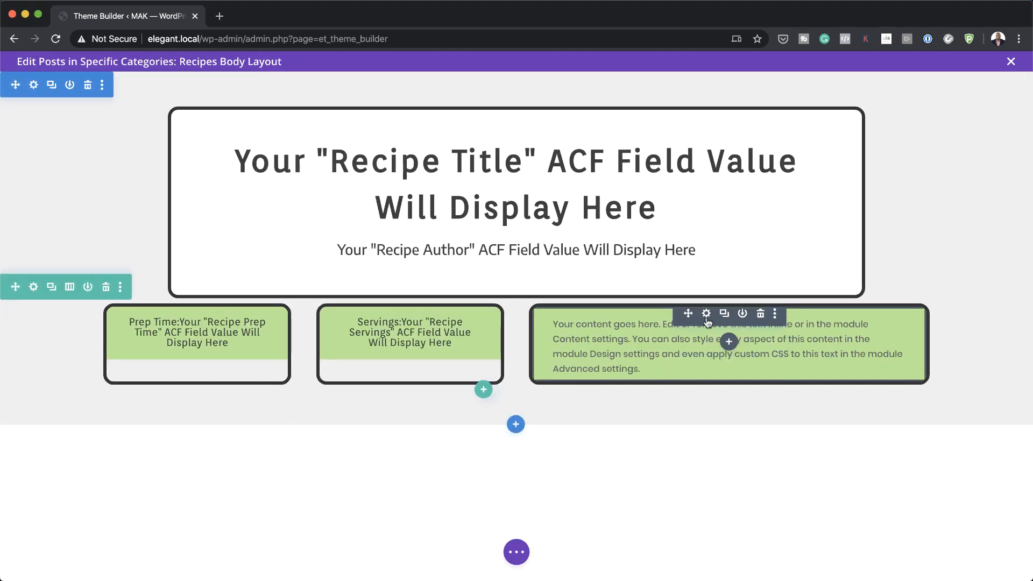
Step: Set the right box to Recipe Flavor Tip, wrapped as <H5>Flavor Tip: … </H5>
left_click(706, 313)
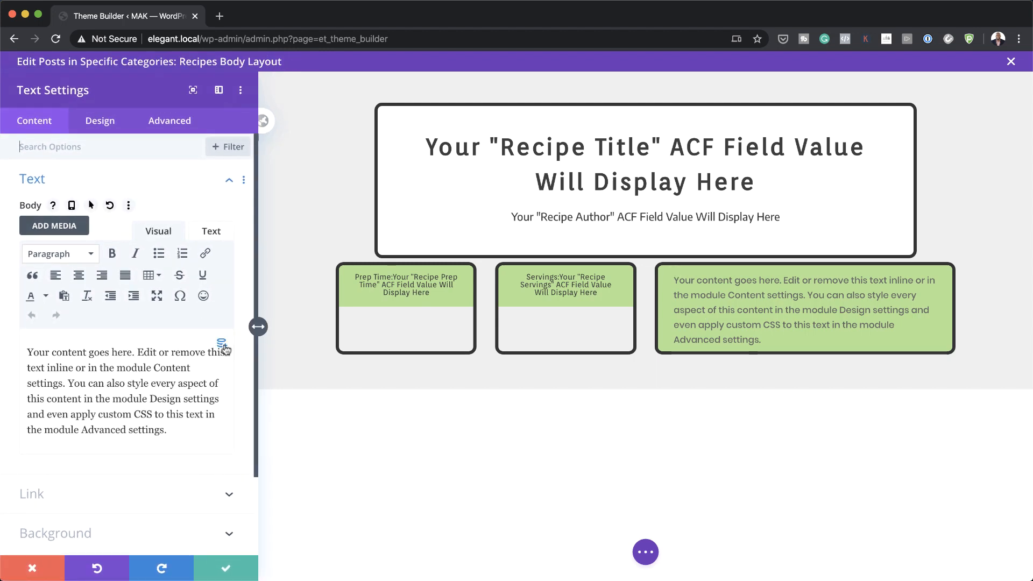
left_click(221, 342)
scroll(171, 366, "down", 5)
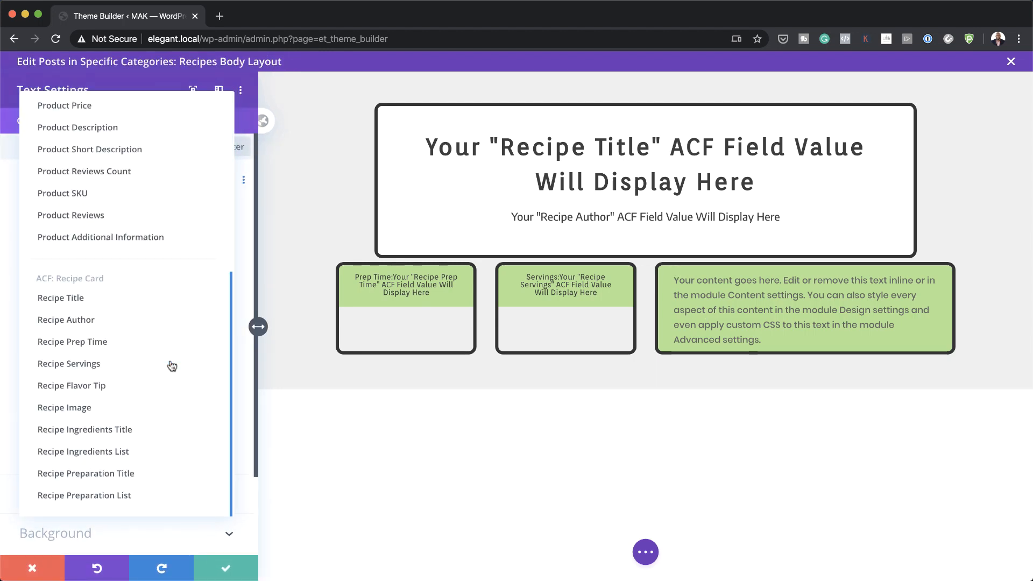
left_click(122, 387)
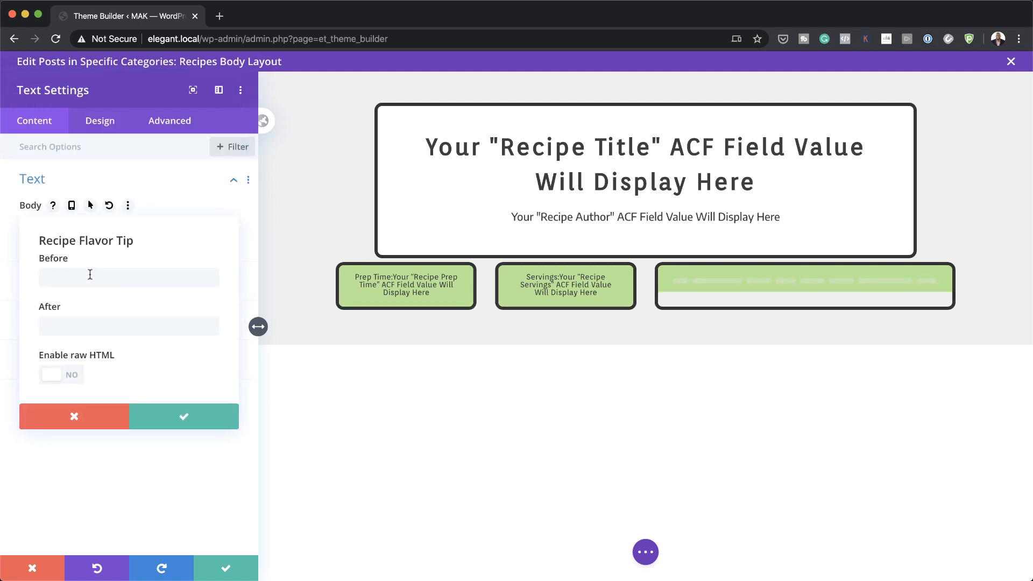
left_click(89, 278)
type("<H5>Flavor Tip:")
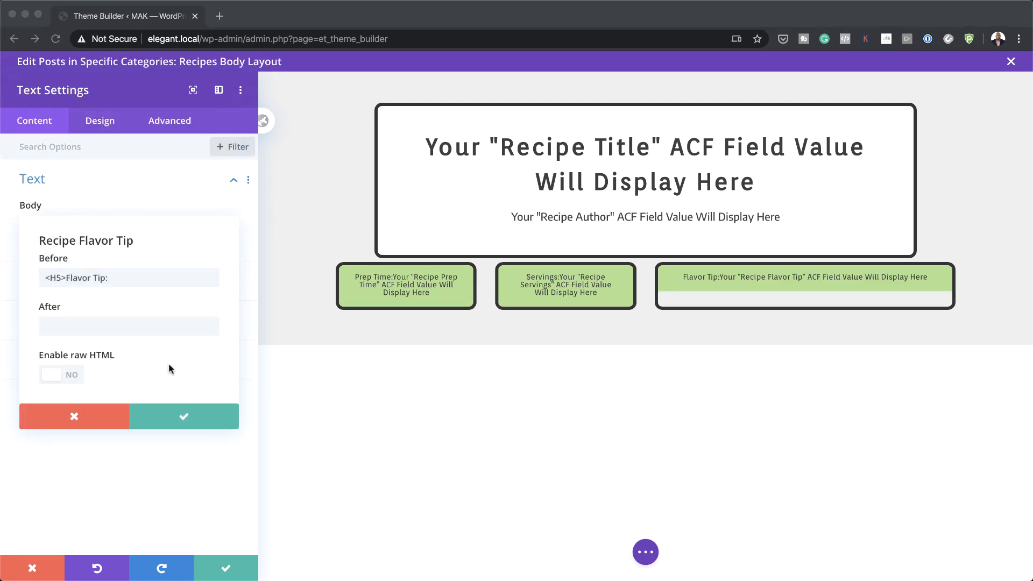
left_click(155, 326)
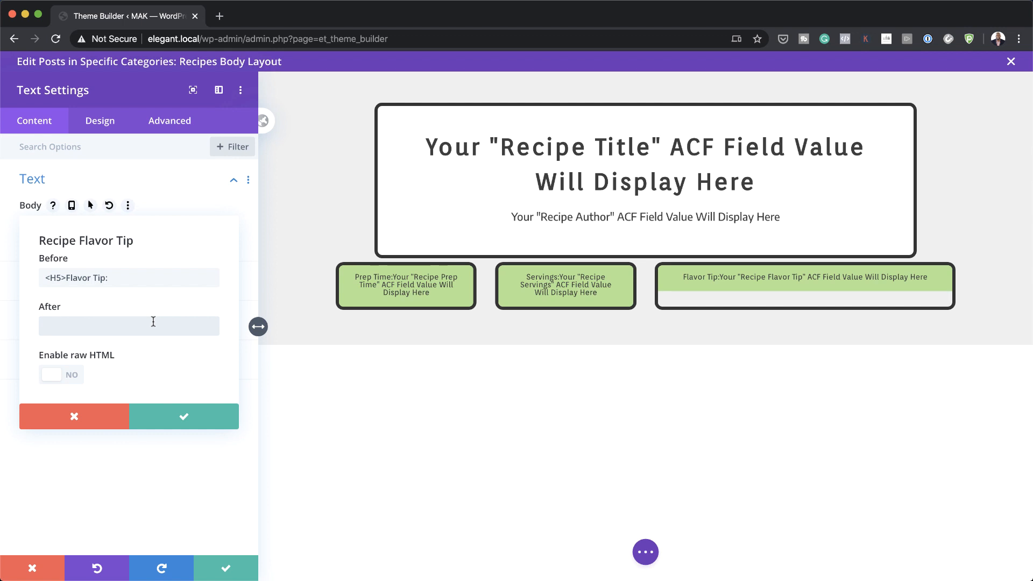
type("</H5>")
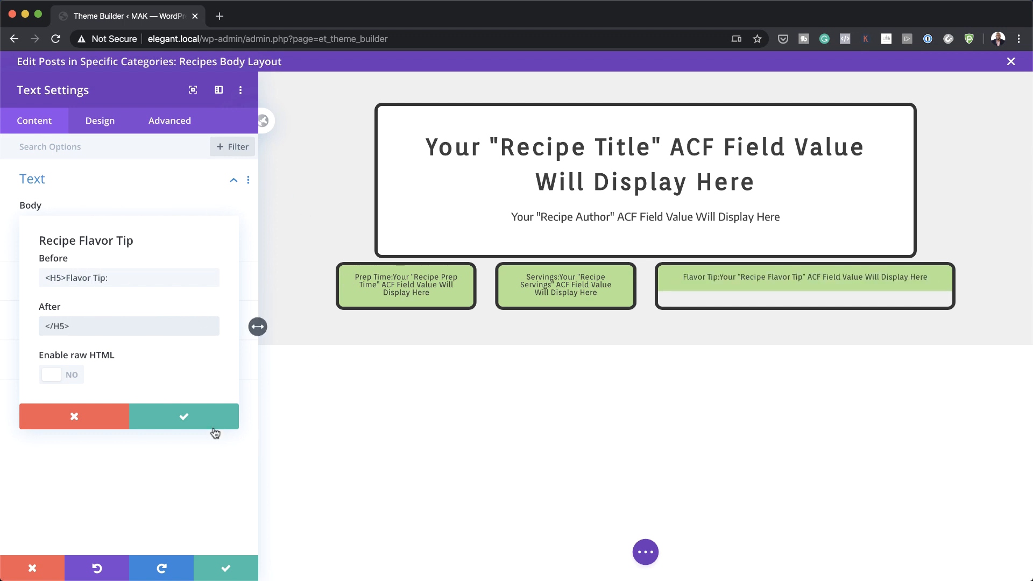
left_click(187, 418)
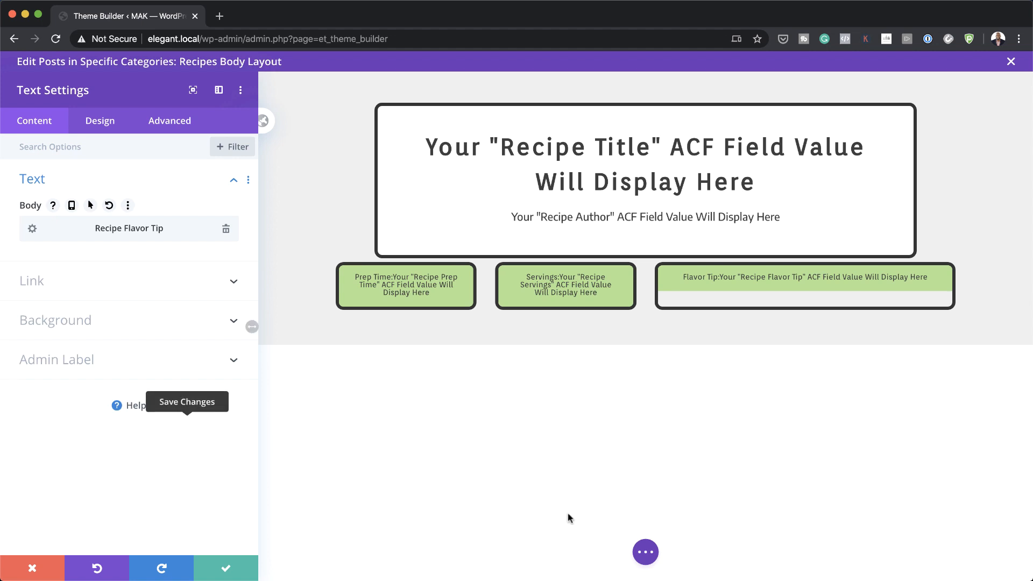
left_click(226, 568)
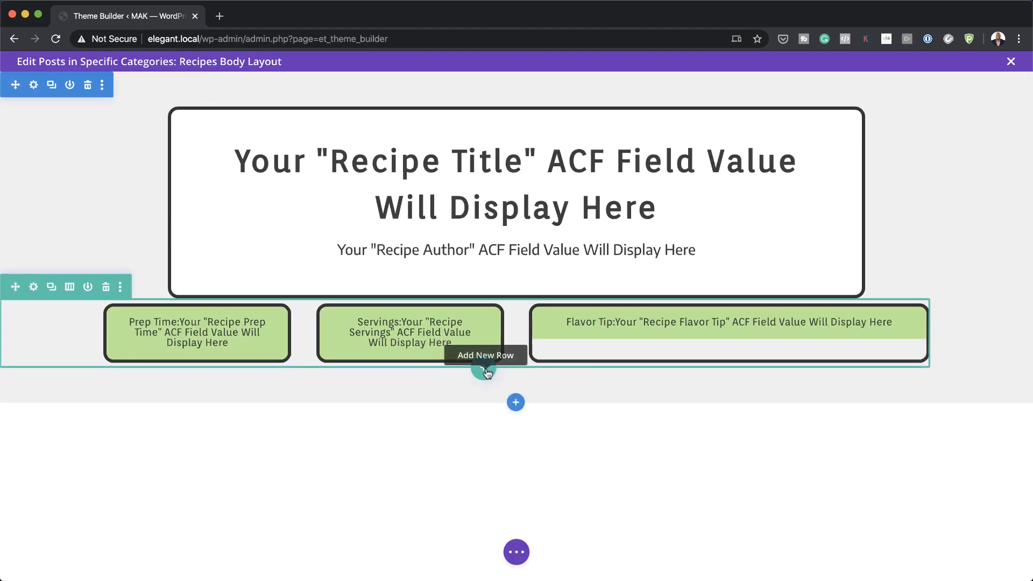
Step: Add a new row below with one half and two quarter columns
left_click(483, 369)
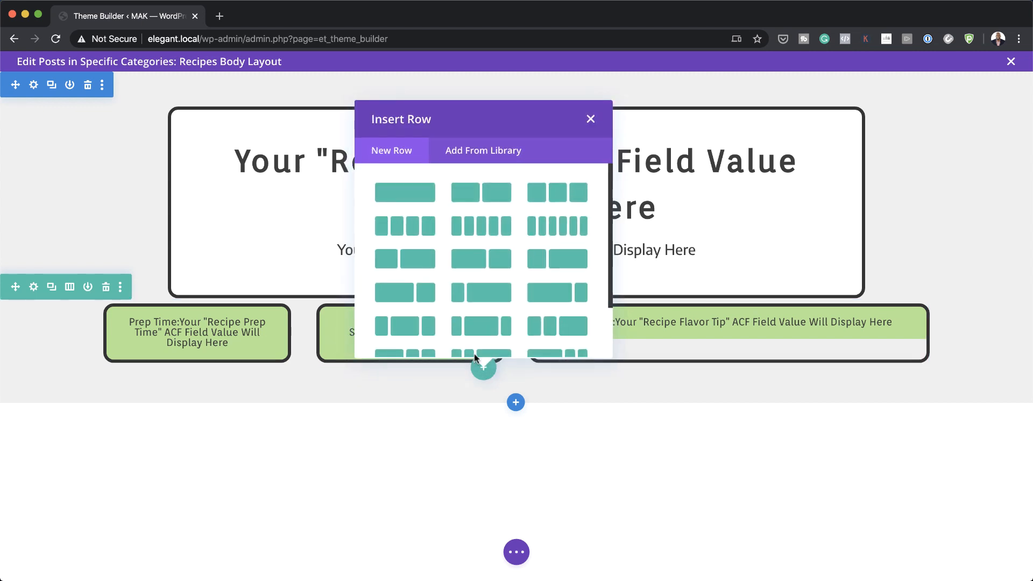
scroll(464, 300, "down", 3)
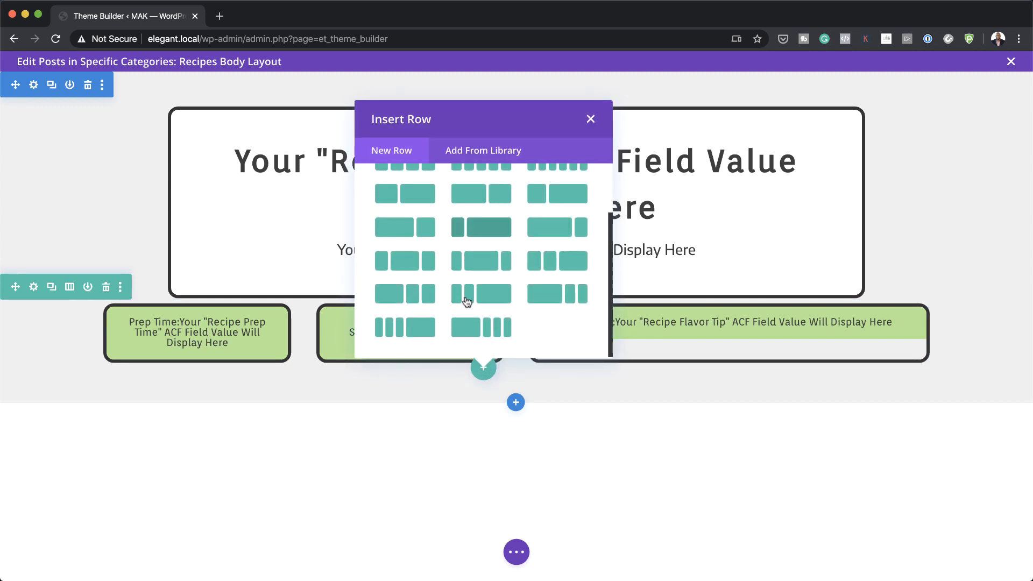
left_click(396, 300)
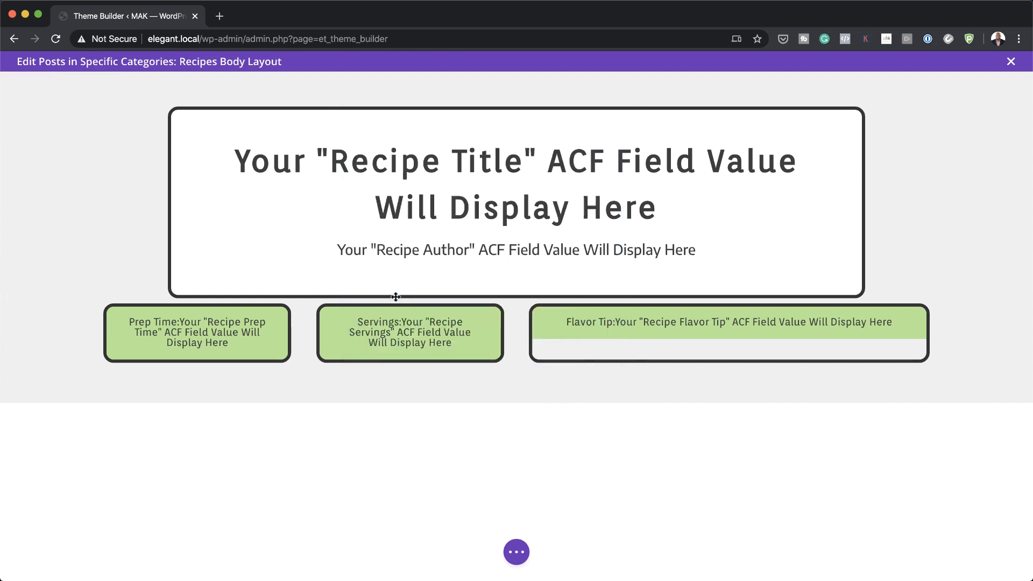
left_click(440, 119)
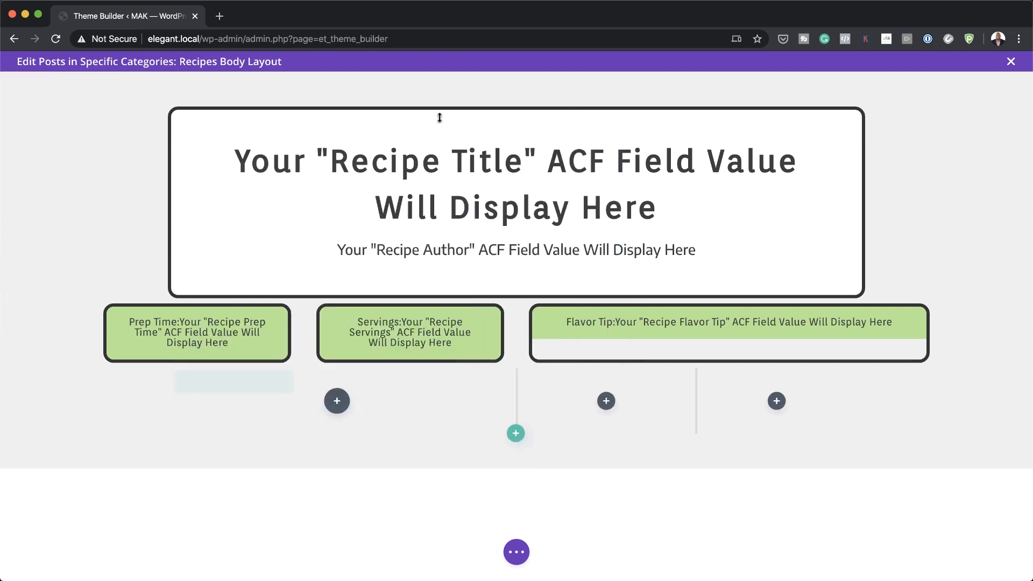
Step: Adjust the new row's sizing and top margin in its design options
left_click(203, 381)
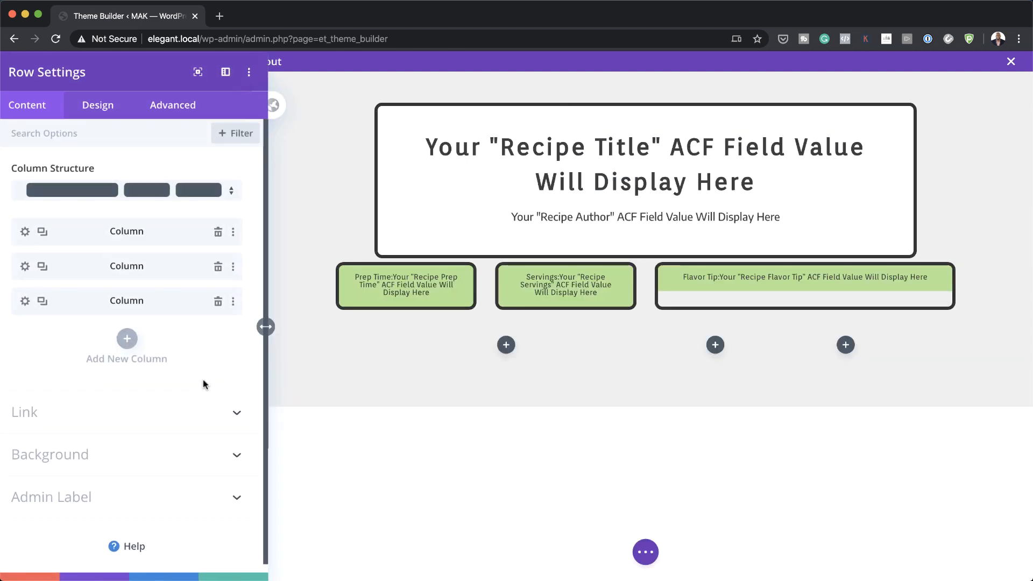
left_click(102, 127)
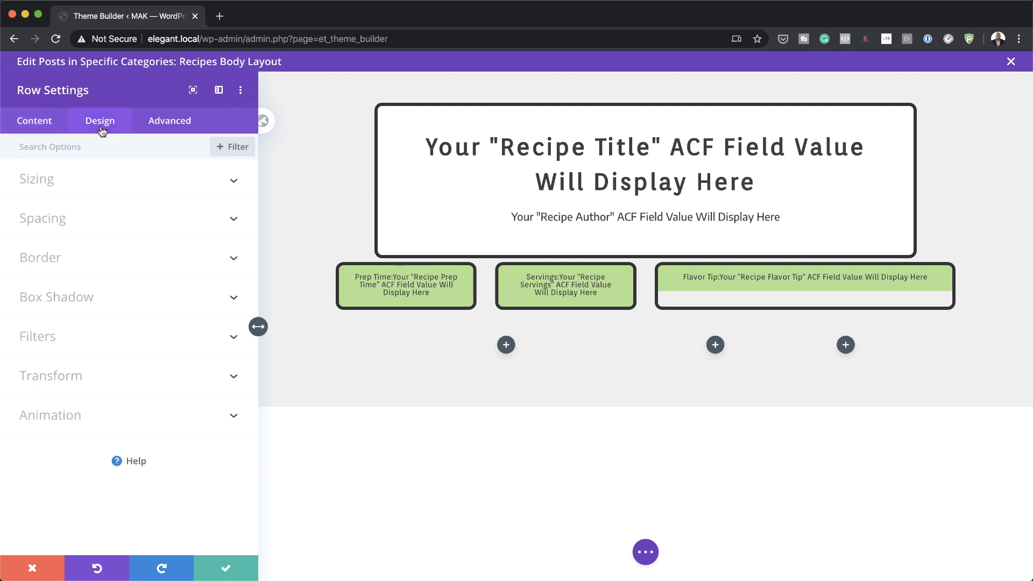
left_click(73, 179)
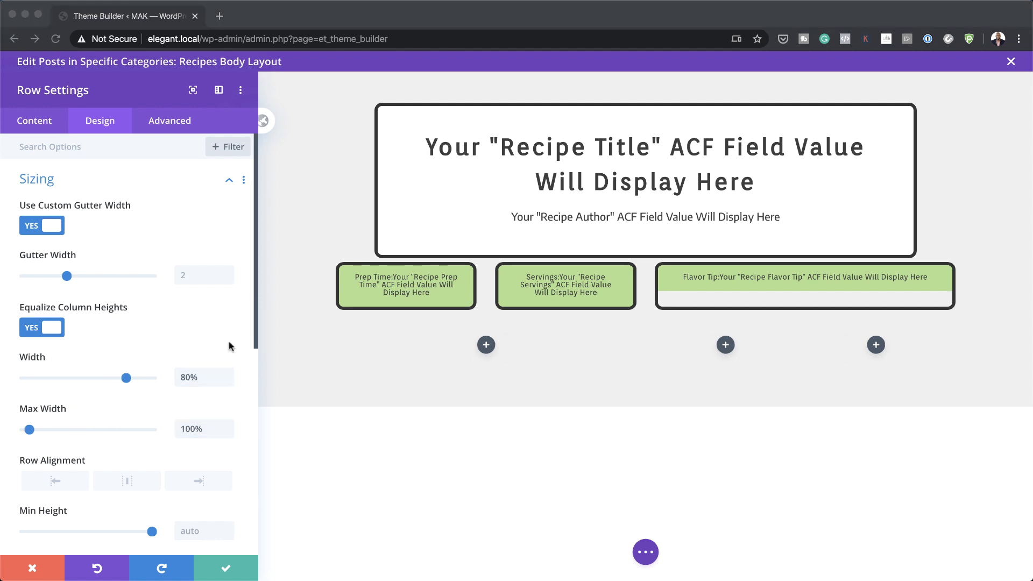
scroll(145, 380, "down", 1)
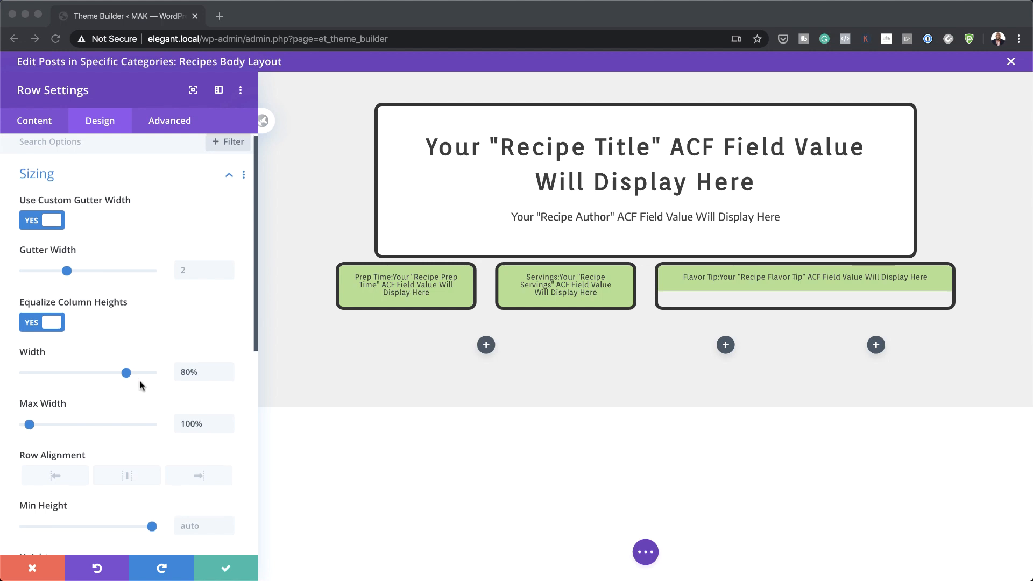
scroll(141, 385, "down", 8)
left_click(49, 281)
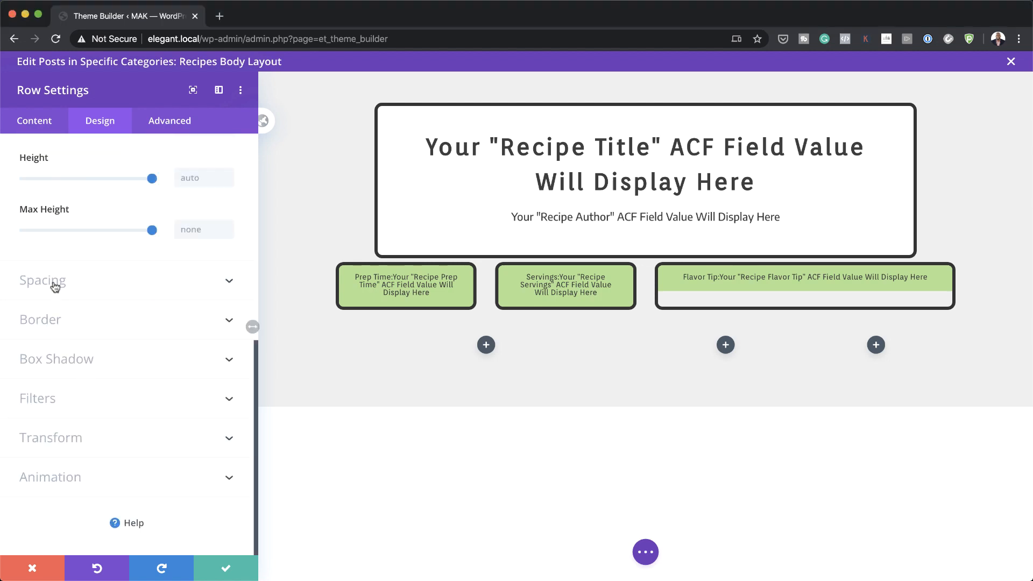
left_click(42, 198)
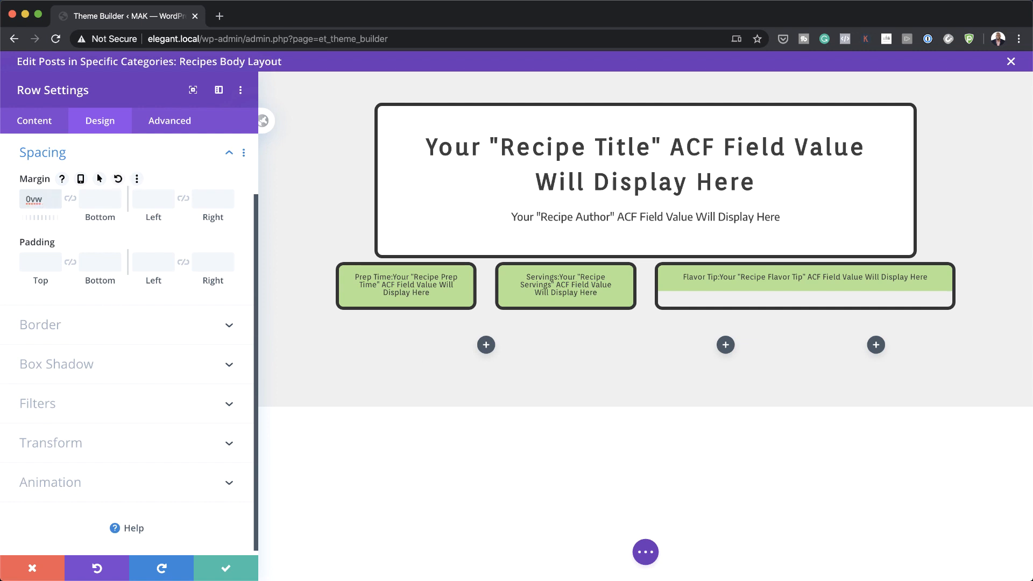
Step: Set the row's horizontal and vertical overflow to Visible
left_click(185, 128)
left_click(76, 255)
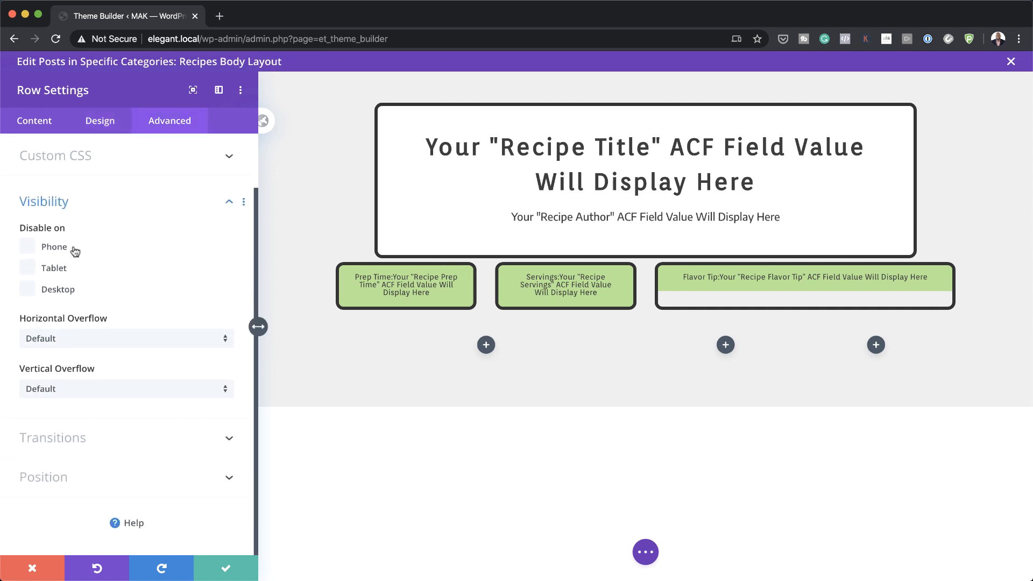
left_click(87, 345)
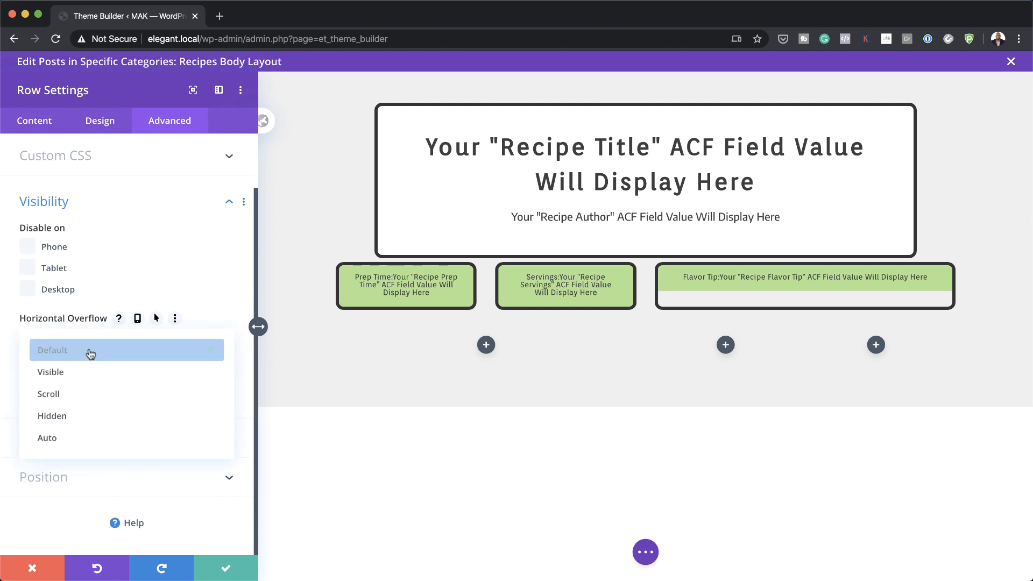
left_click(98, 370)
left_click(108, 390)
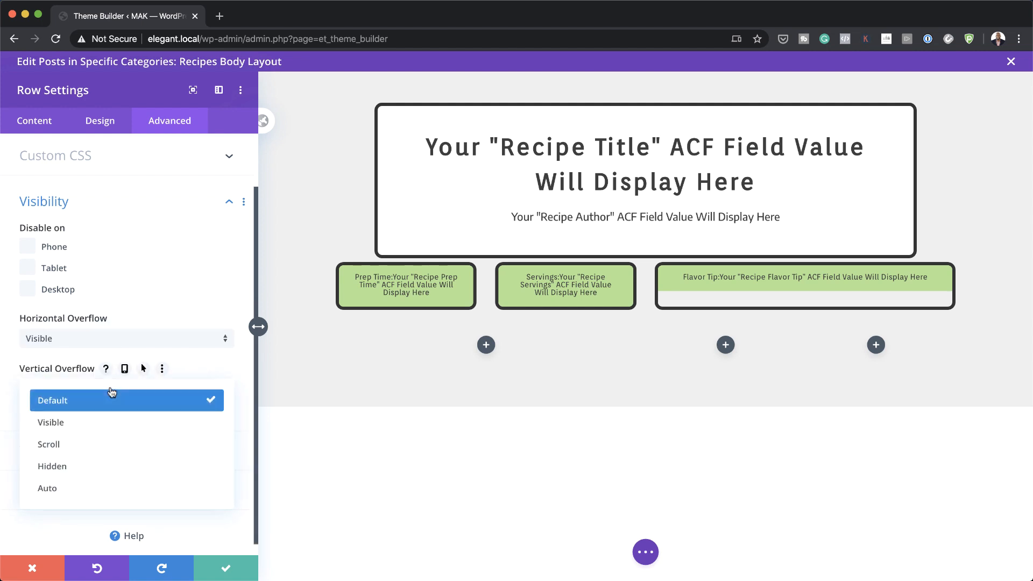
left_click(110, 417)
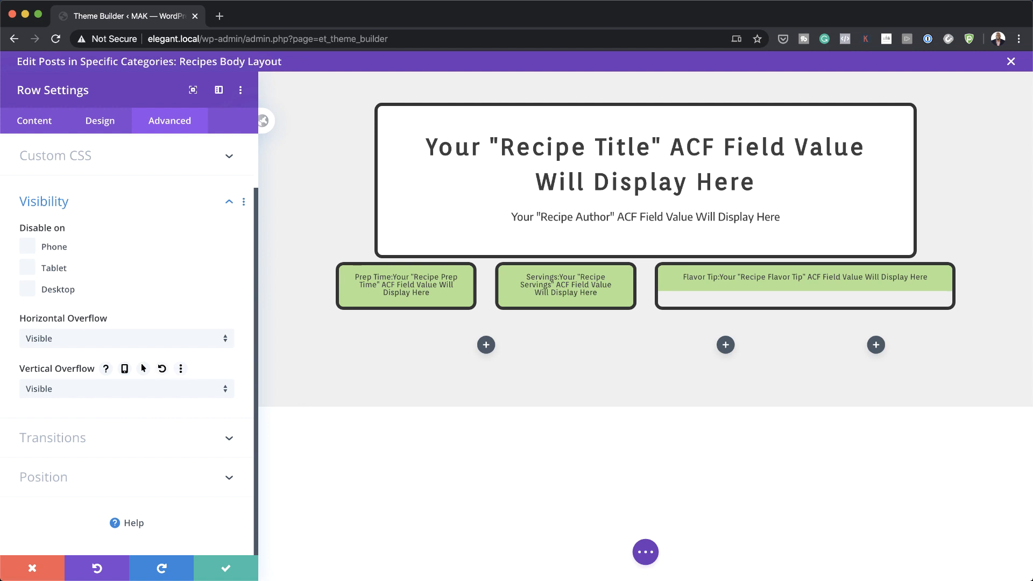
left_click(35, 122)
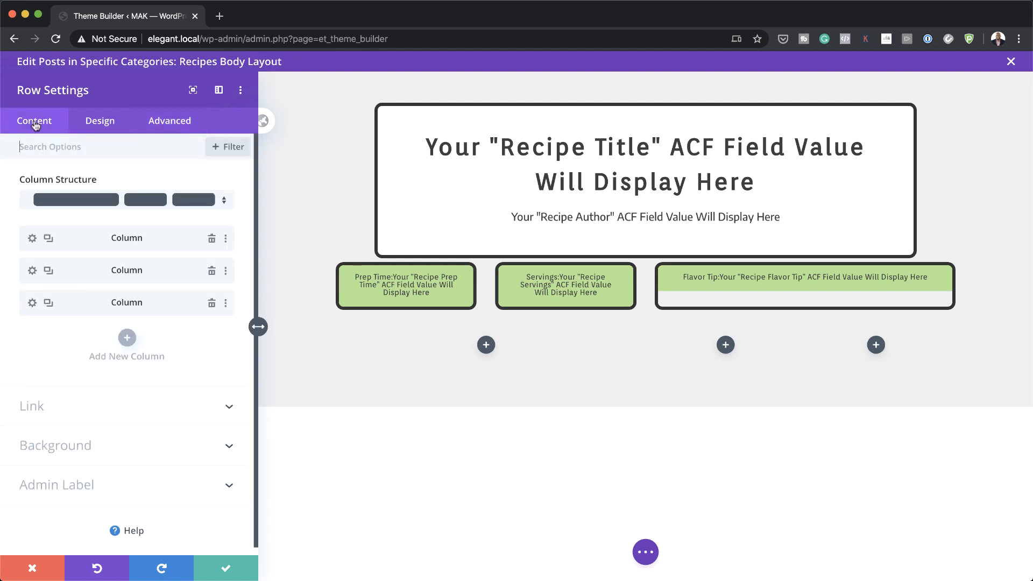
Step: Give the column borders 1vw rounded corners and a 5px width
left_click(32, 238)
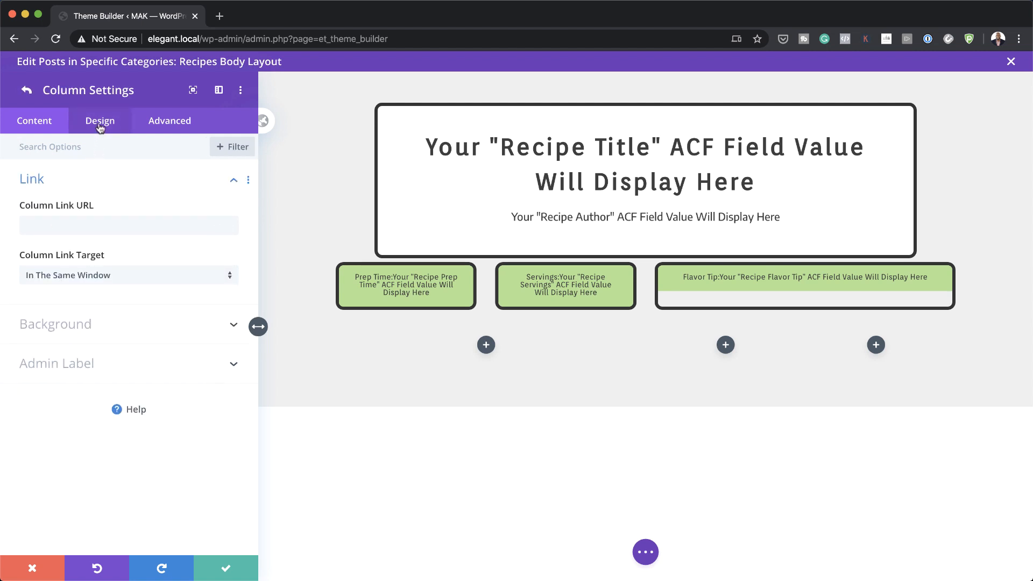
left_click(100, 124)
left_click(53, 221)
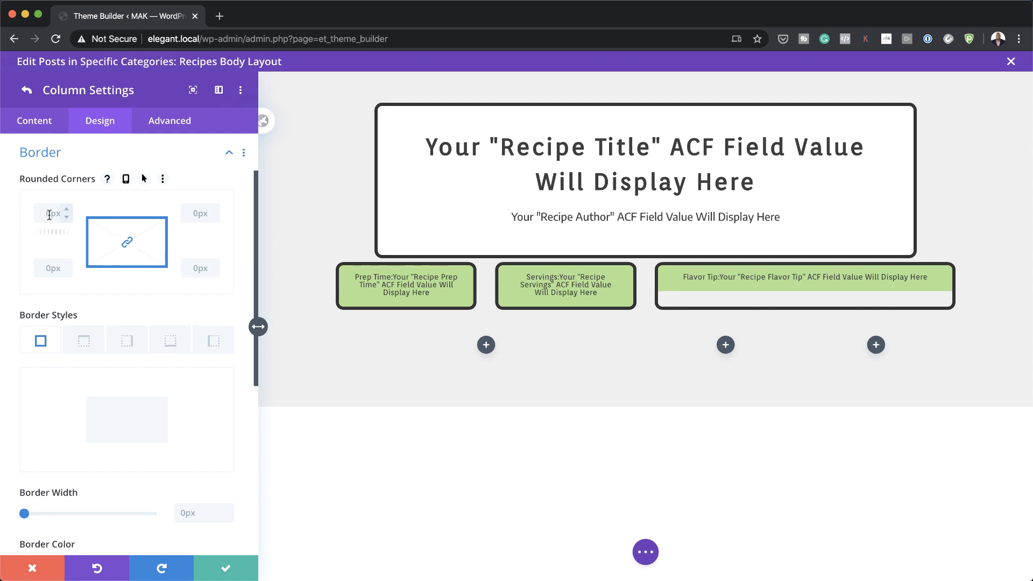
type("1vw")
scroll(129, 377, "down", 2)
left_click(189, 456)
type("5")
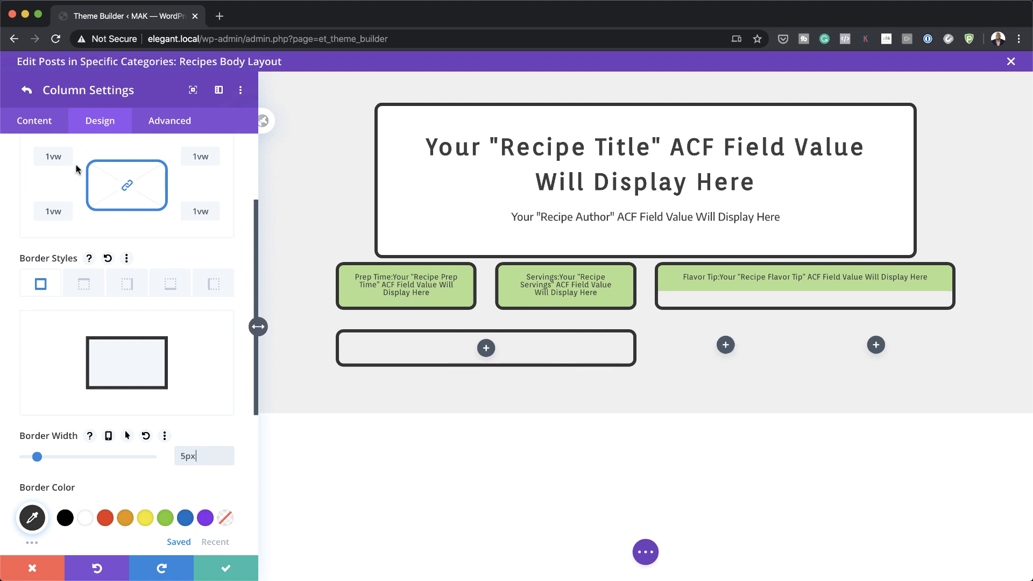
left_click(27, 90)
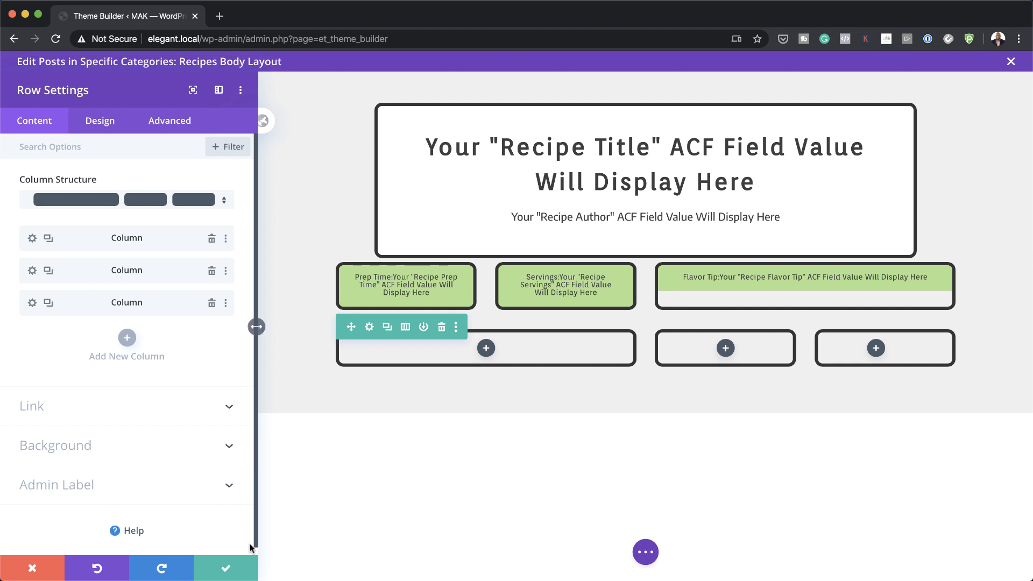
Step: Insert an Image module in the first bottom column, sourced from the Recipe Image field
left_click(226, 568)
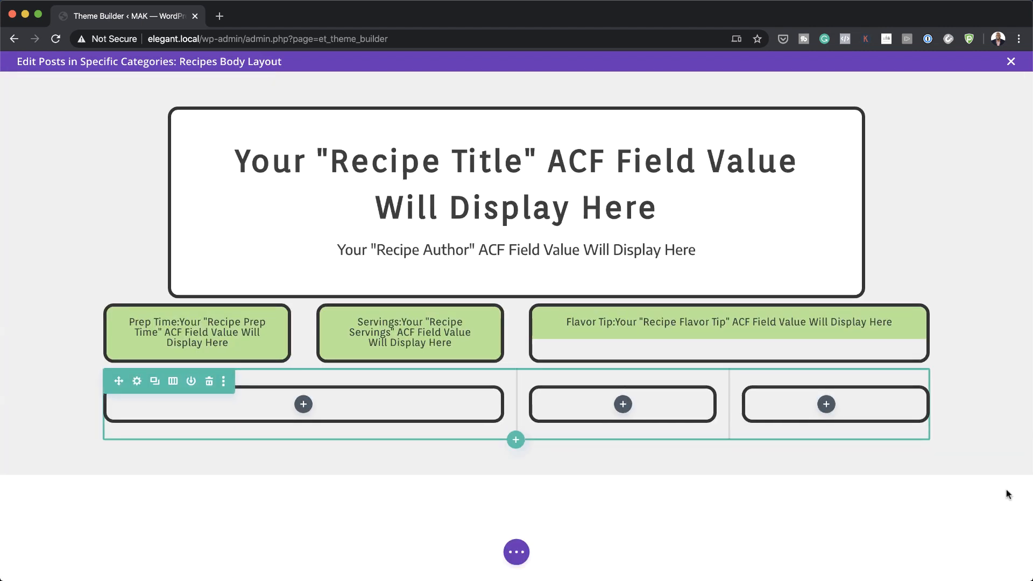
left_click(305, 405)
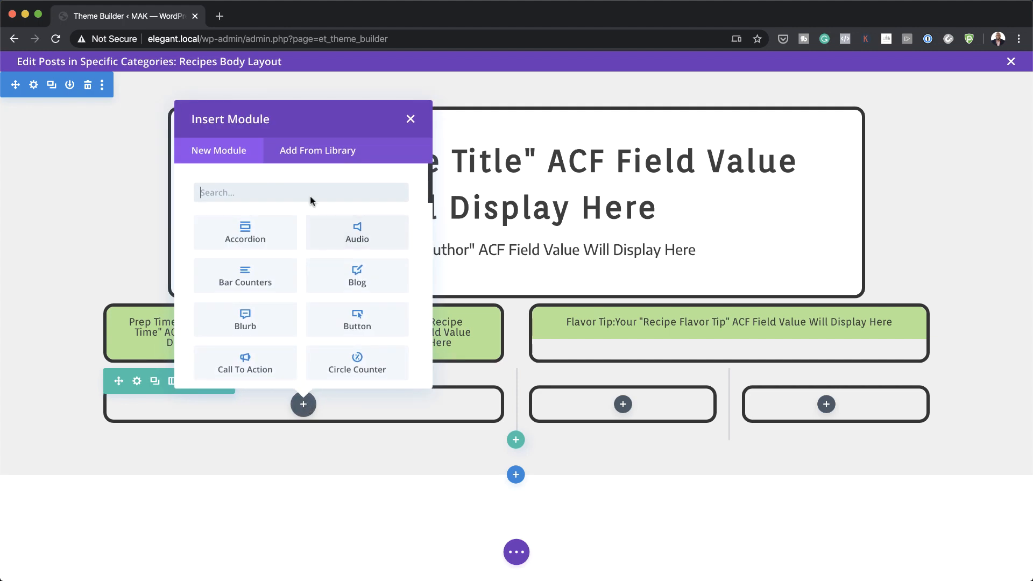
type("image")
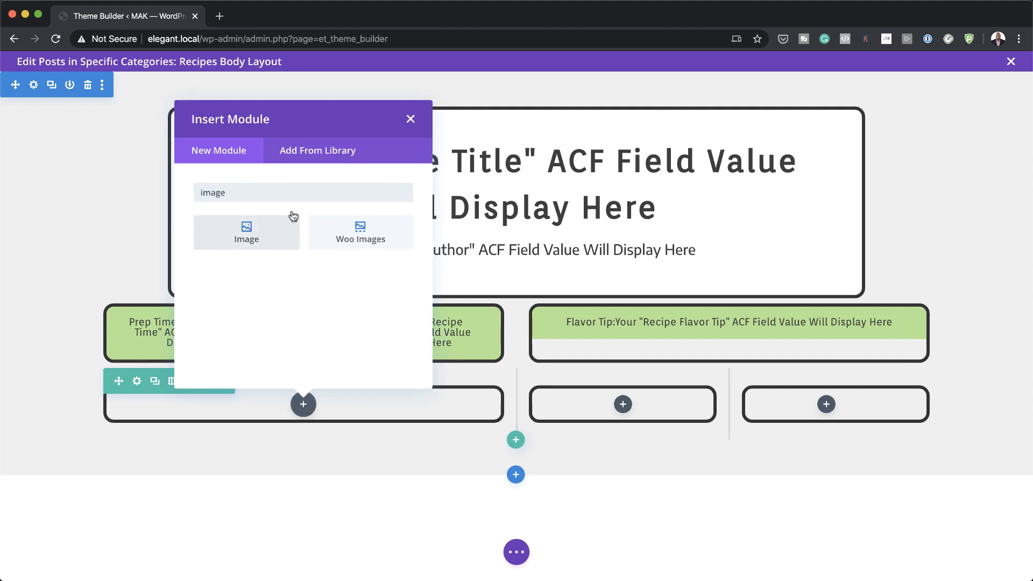
left_click(247, 230)
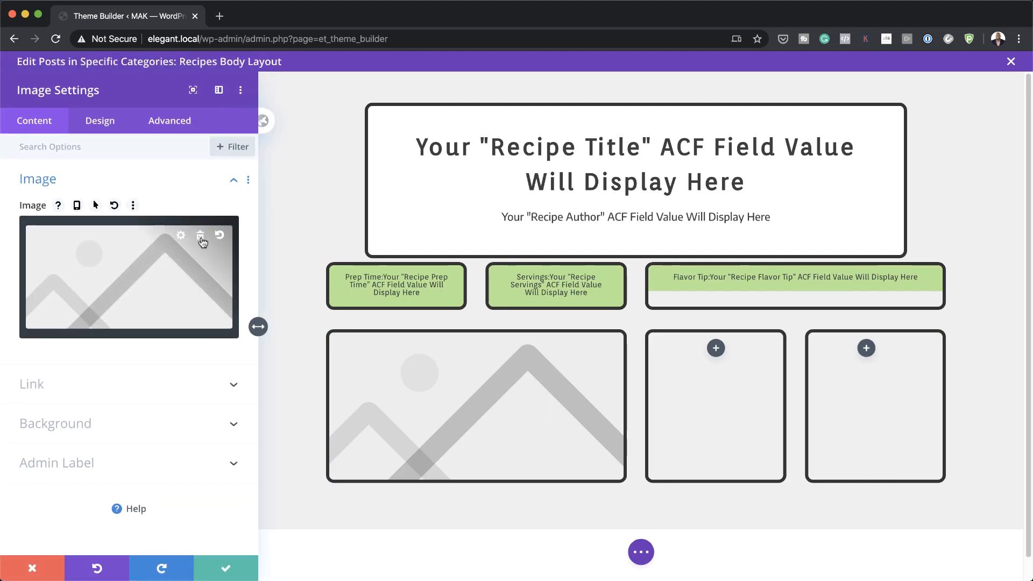
left_click(200, 240)
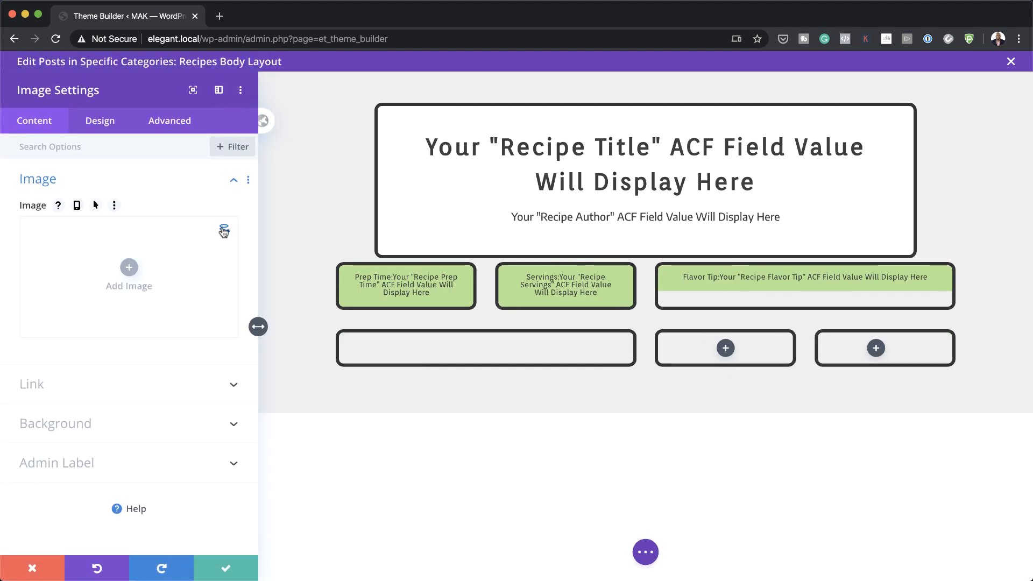
left_click(224, 232)
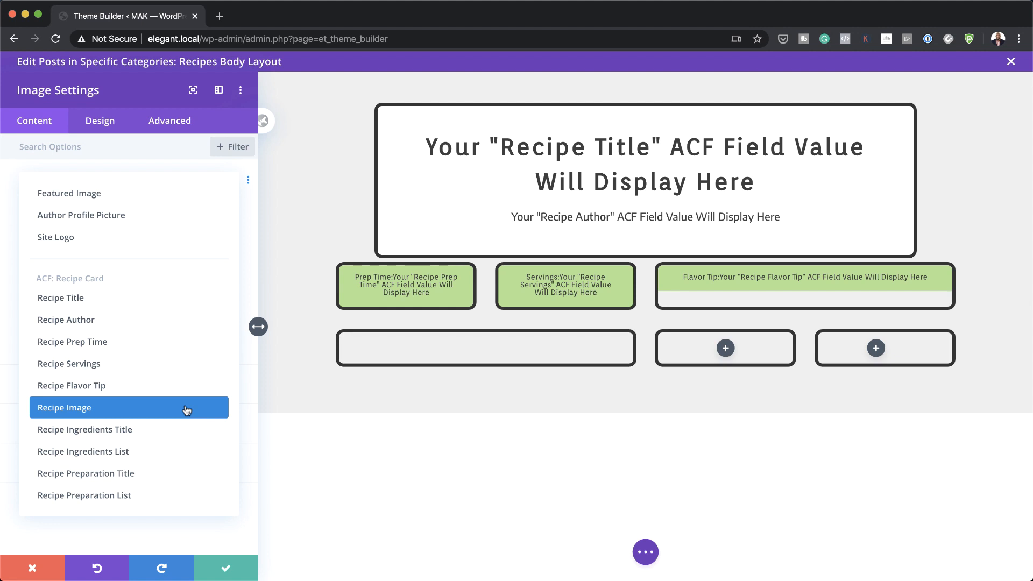
left_click(187, 411)
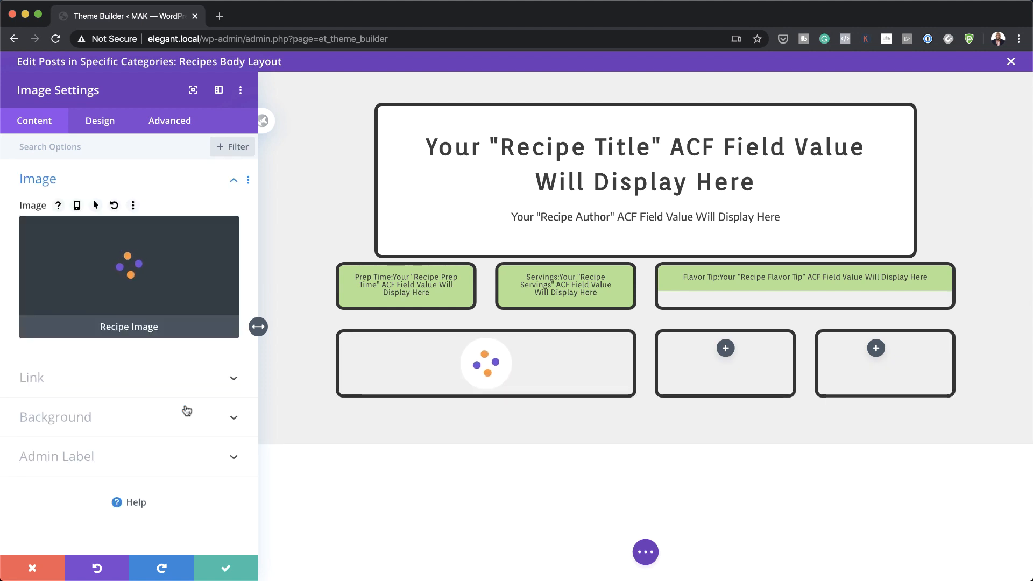
key("Escape")
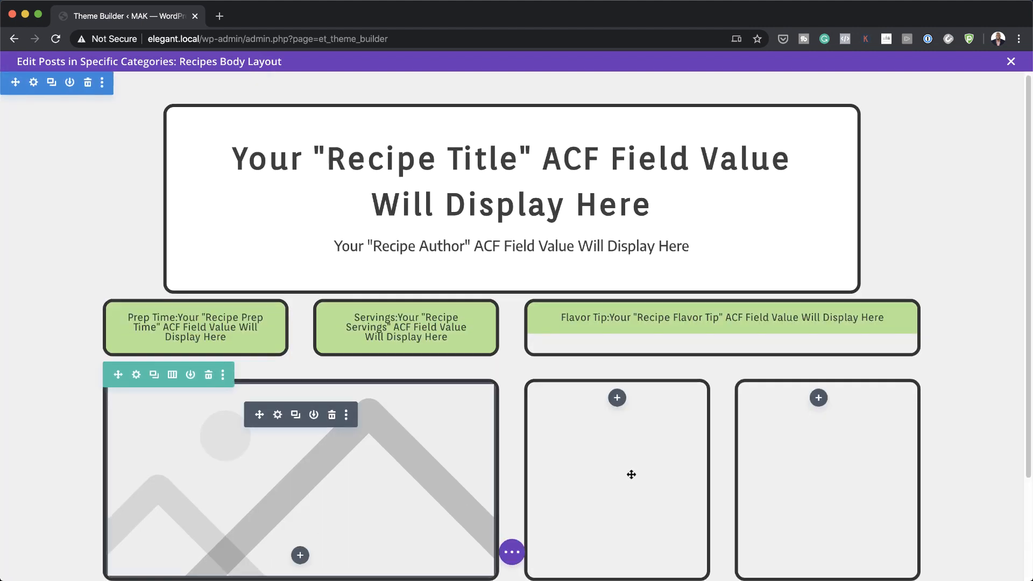
Step: Insert a Text module in the middle column showing Recipe Ingredients Title wrapped in <H3> tags
scroll(631, 475, "down", 3)
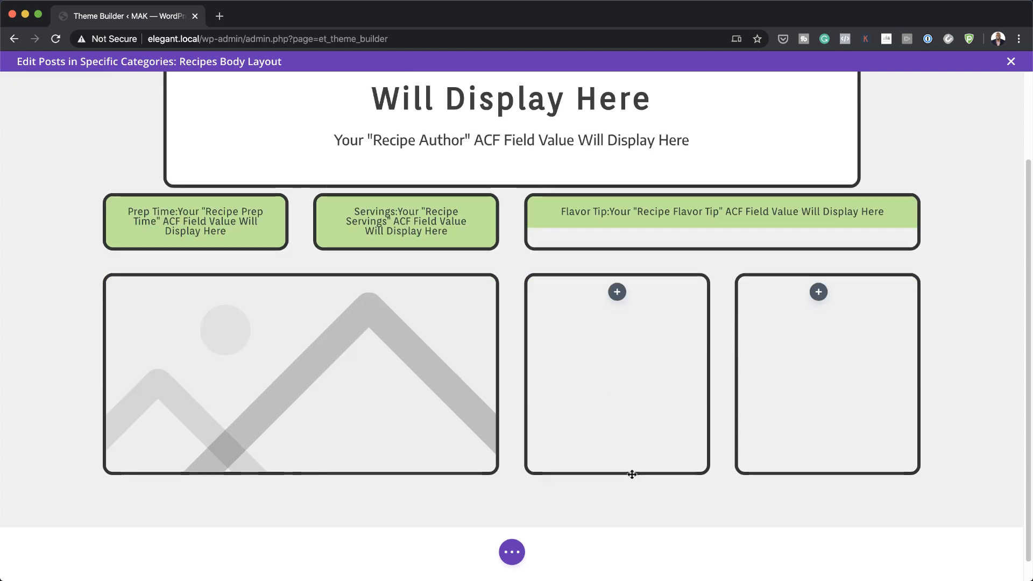
left_click(617, 293)
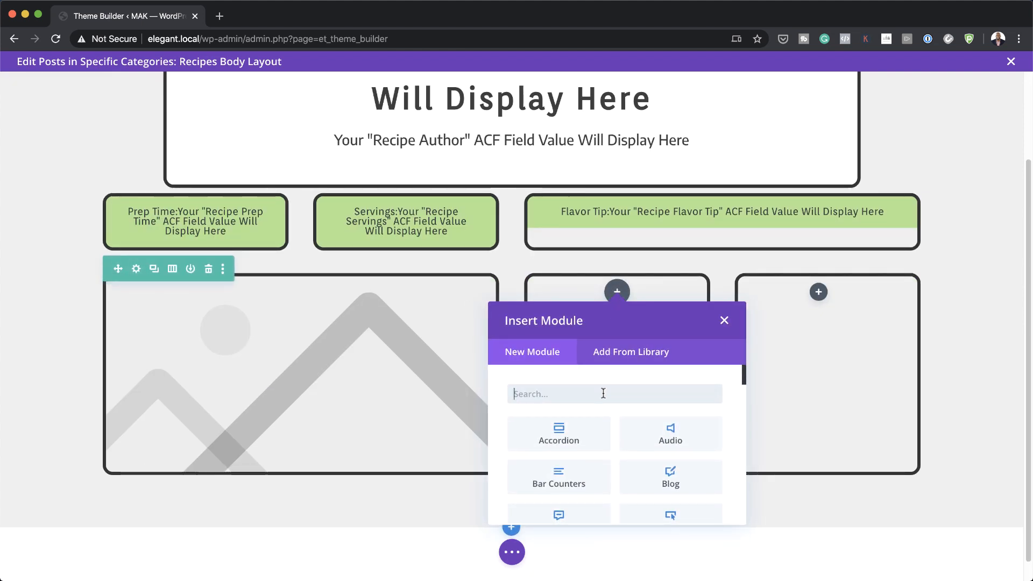
type("text")
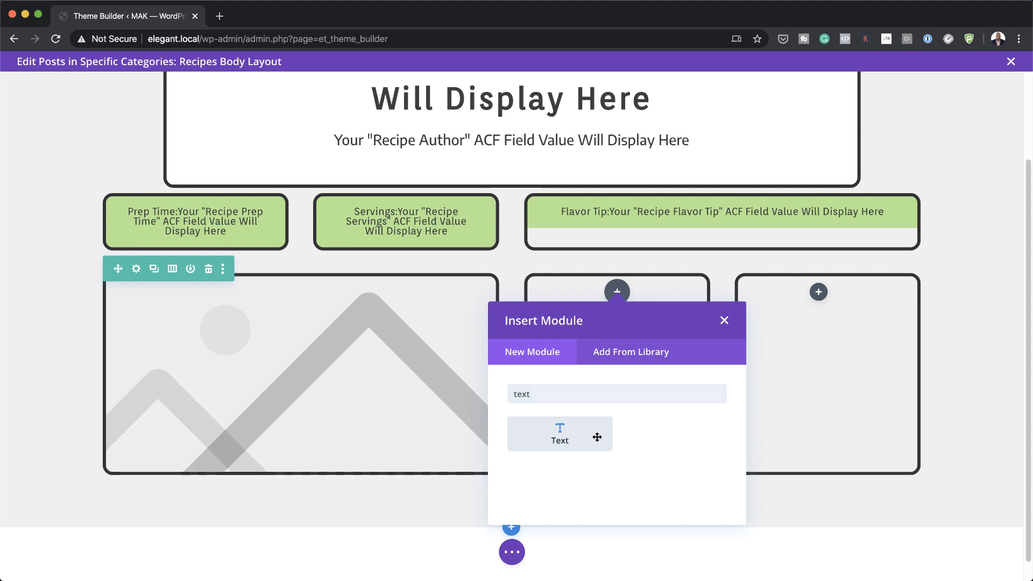
left_click(598, 437)
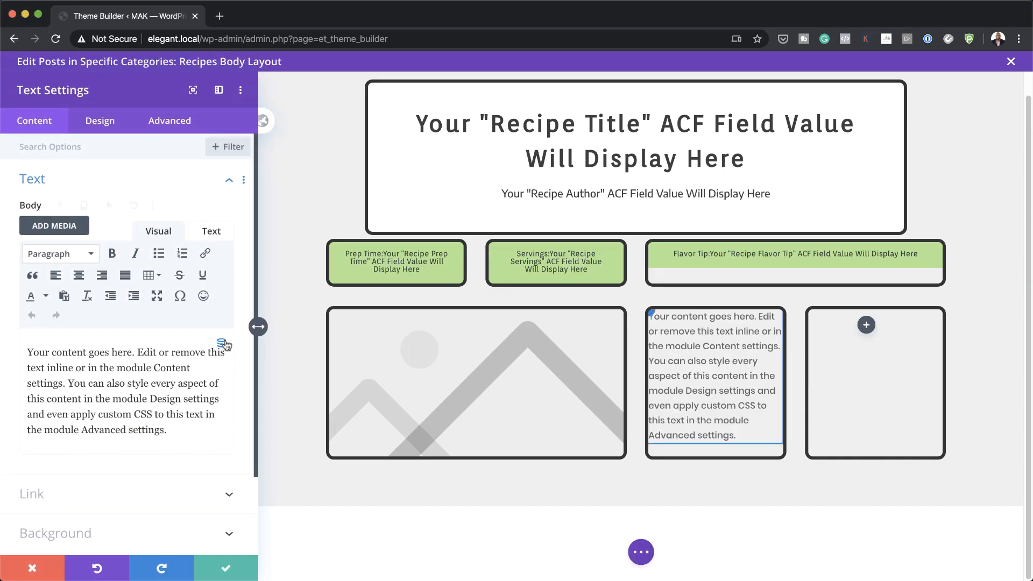
left_click(224, 345)
scroll(177, 376, "down", 5)
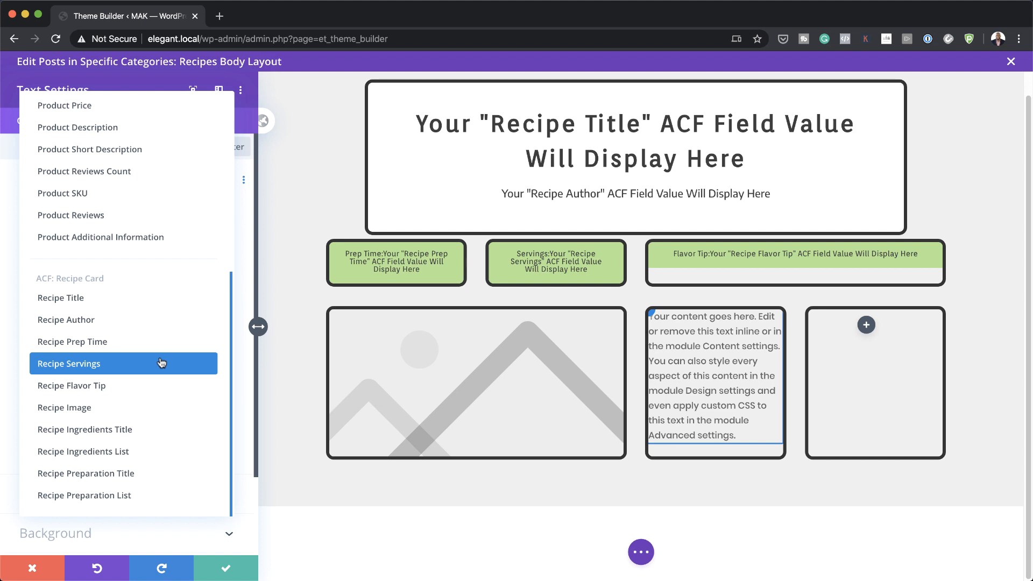
left_click(132, 430)
left_click(91, 276)
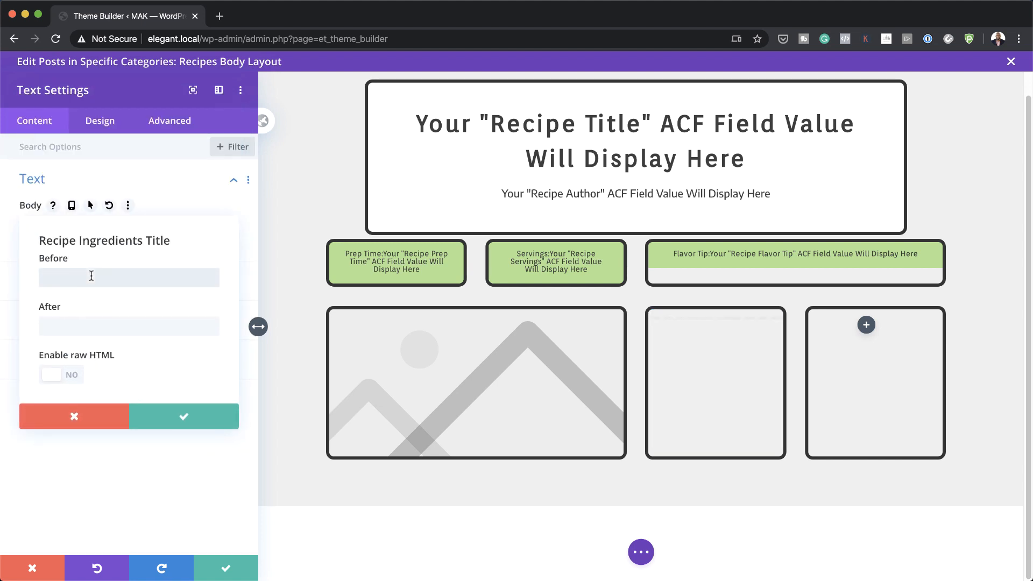
left_click(87, 325)
type("<H3>")
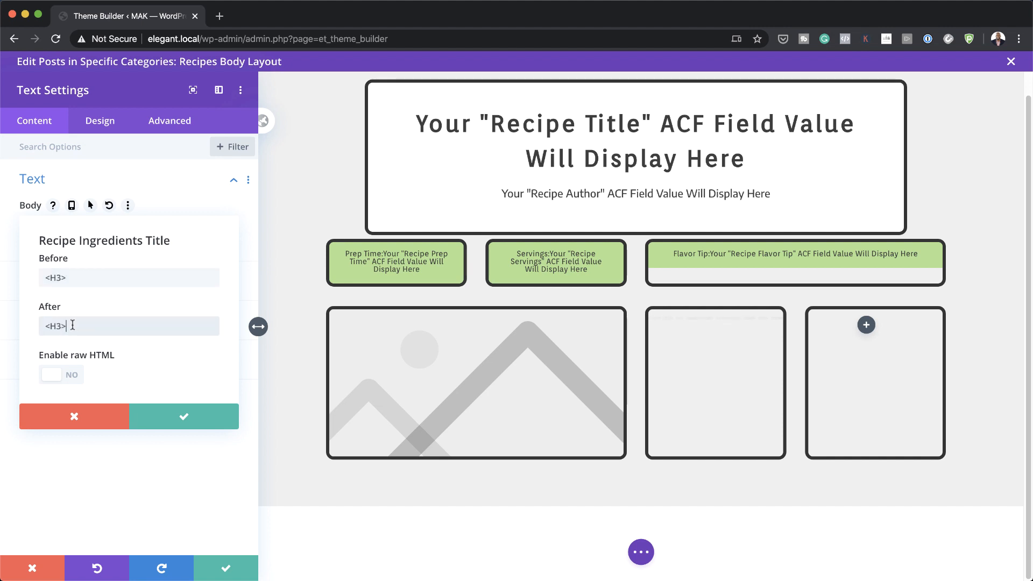
left_click(182, 417)
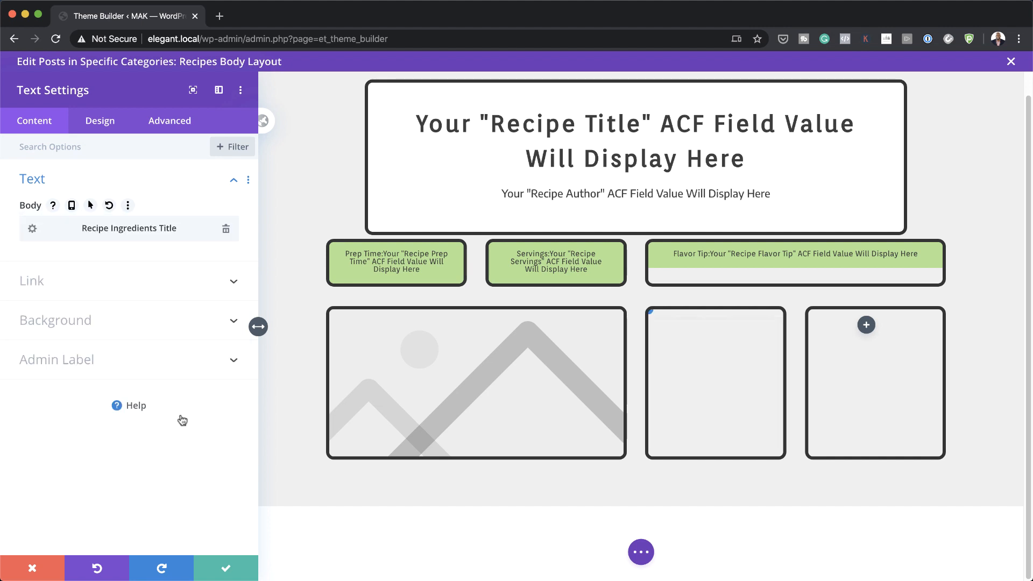
Step: Style the Heading 3 text in Orienta font, colour #3d3d3d, size 1.6vw
left_click(106, 124)
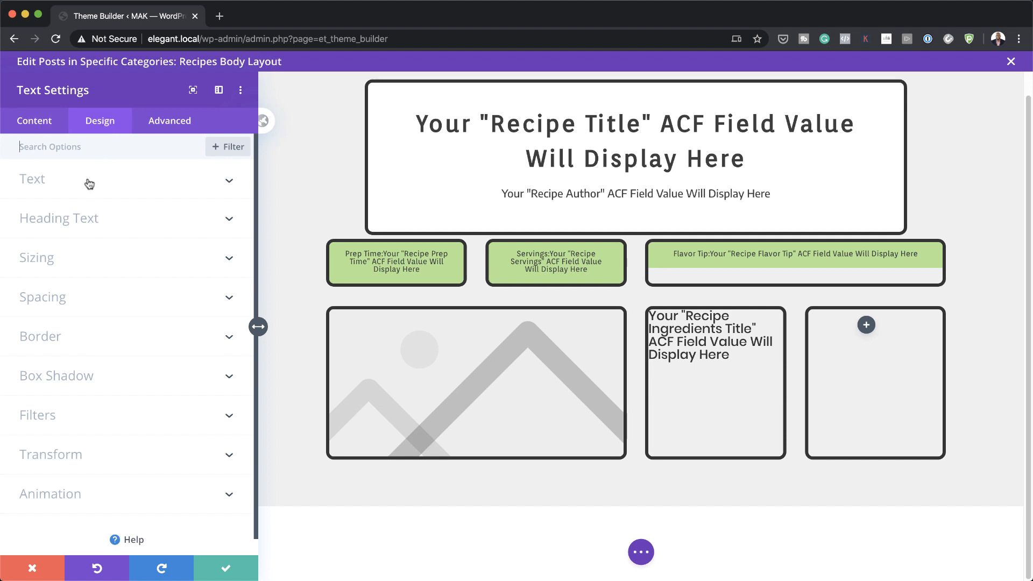
left_click(97, 226)
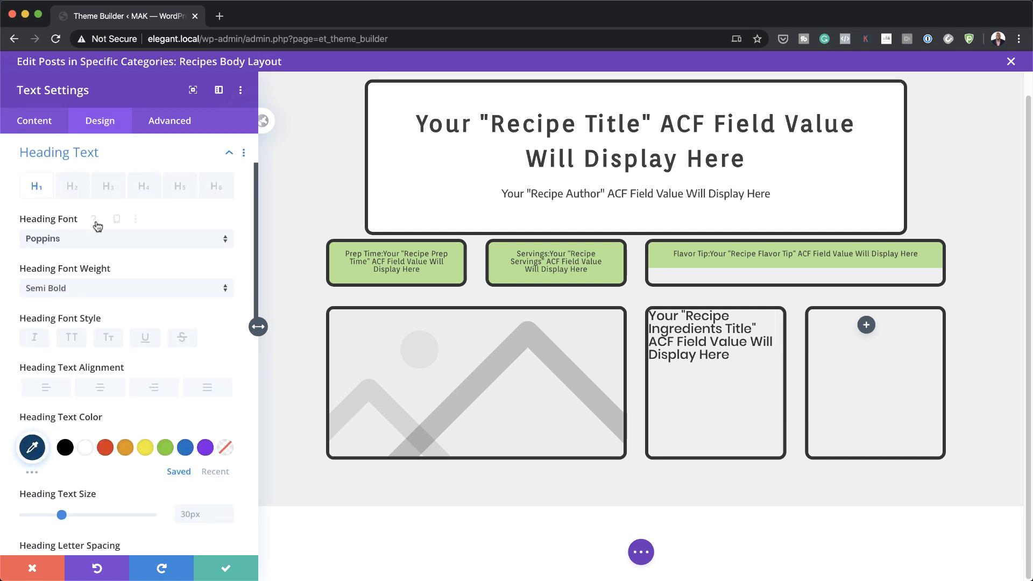
left_click(107, 192)
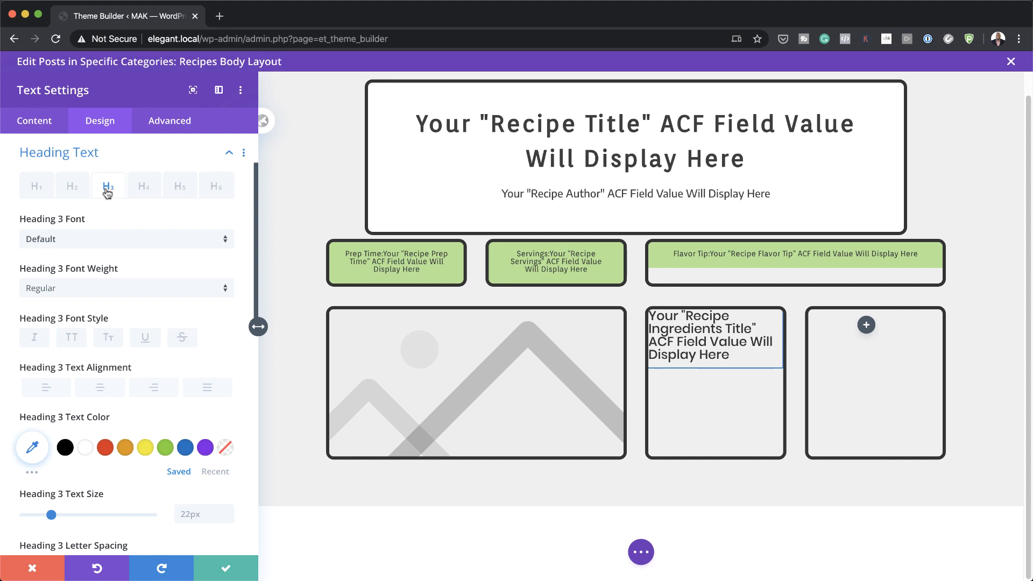
left_click(95, 239)
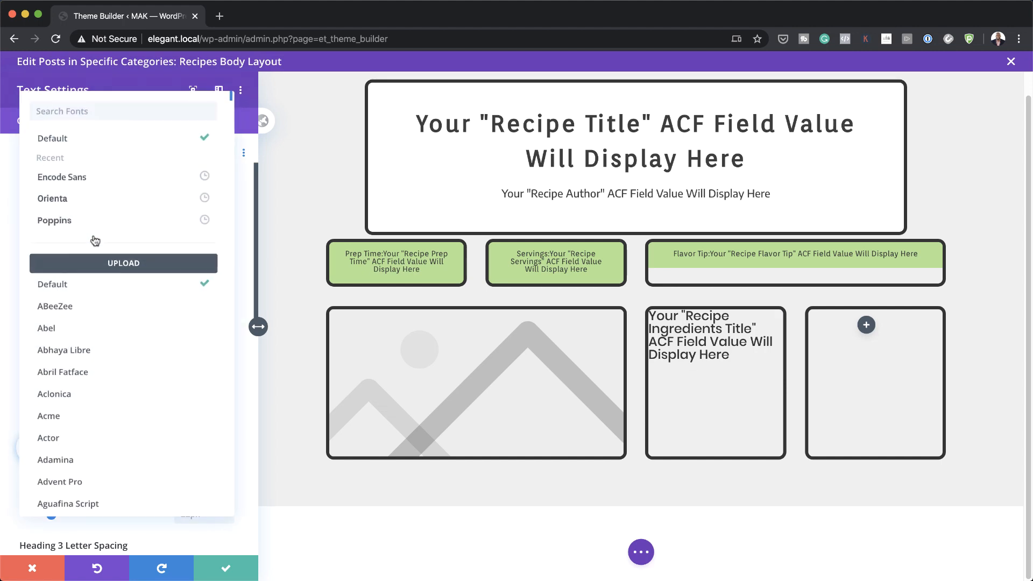
left_click(89, 198)
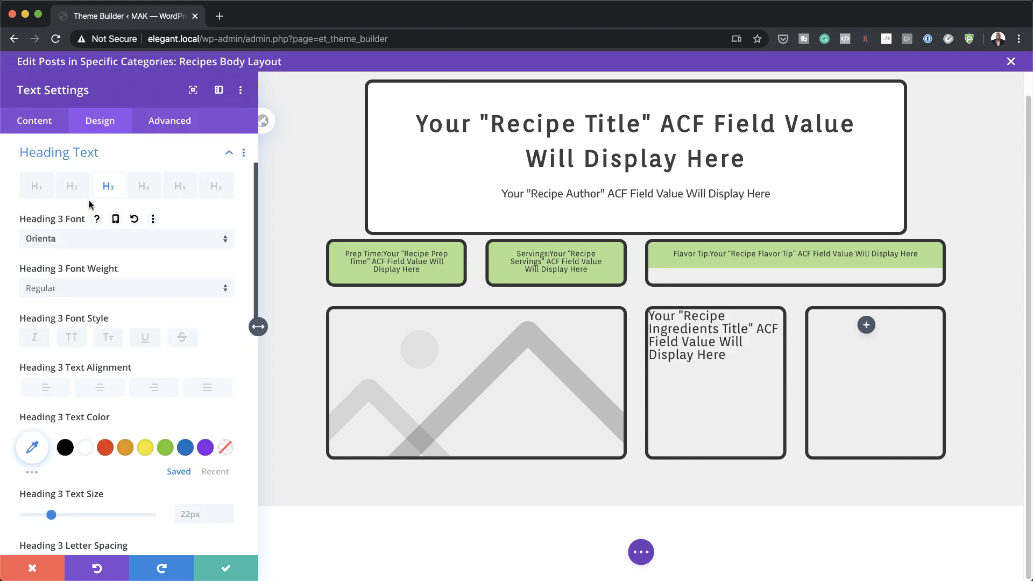
scroll(65, 323, "down", 2)
left_click(33, 399)
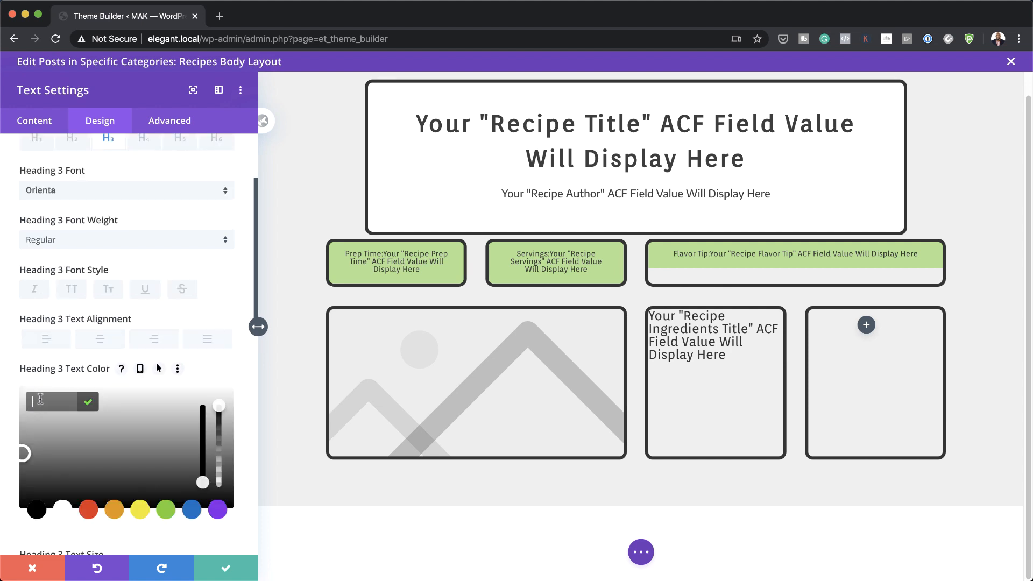
type("#3d3d3d")
scroll(43, 397, "down", 10)
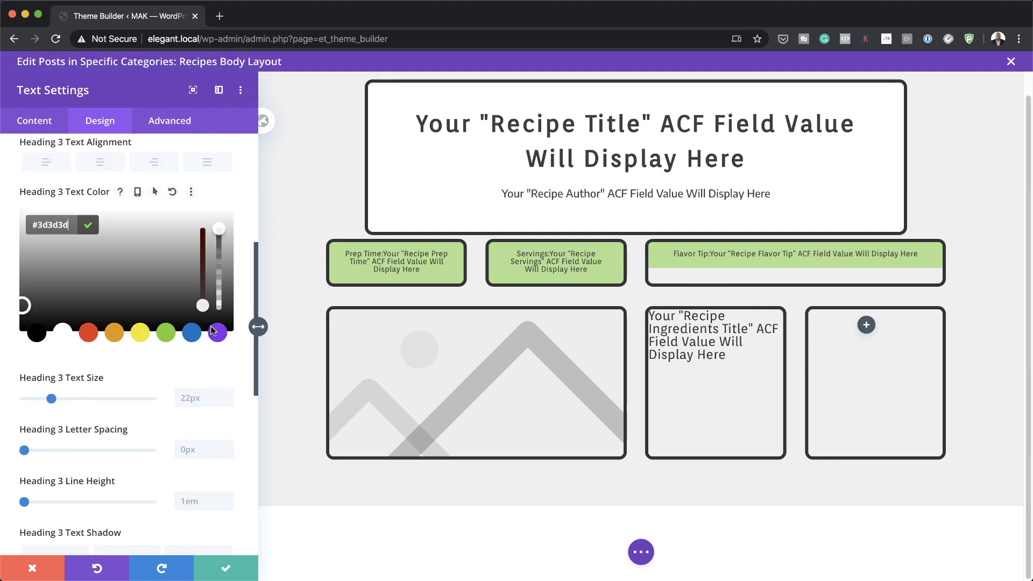
left_click(194, 292)
scroll(196, 294, "down", 4)
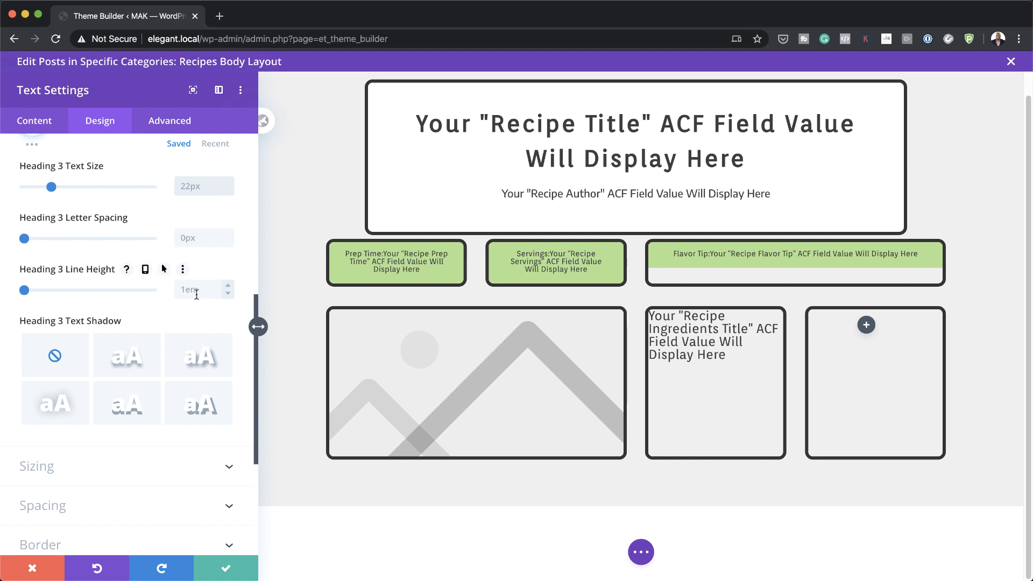
type("1.6vw")
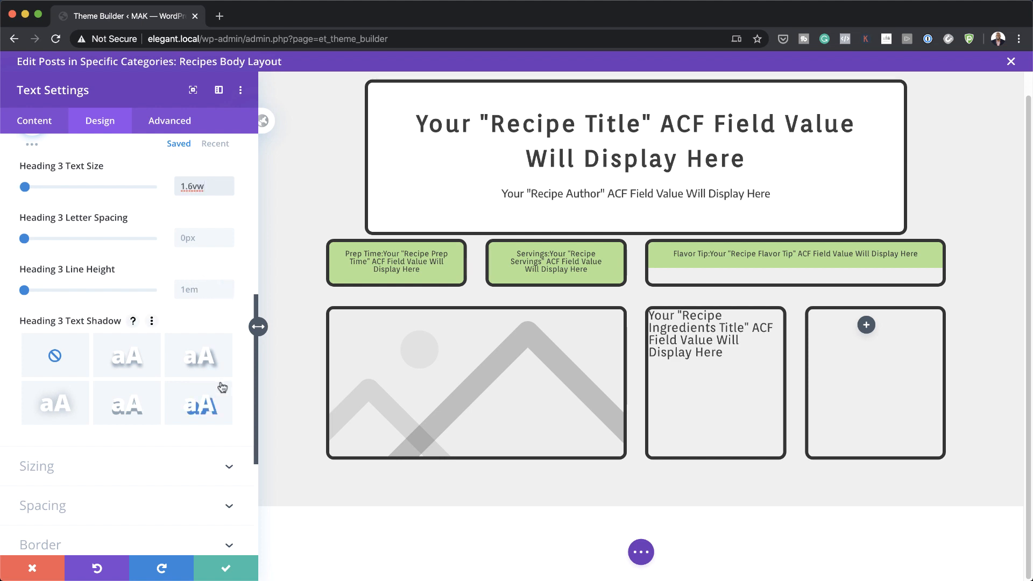
Step: Centre the heading with 2vw top and left/right padding and 0vw bottom margin, then save
scroll(115, 455, "up", 6)
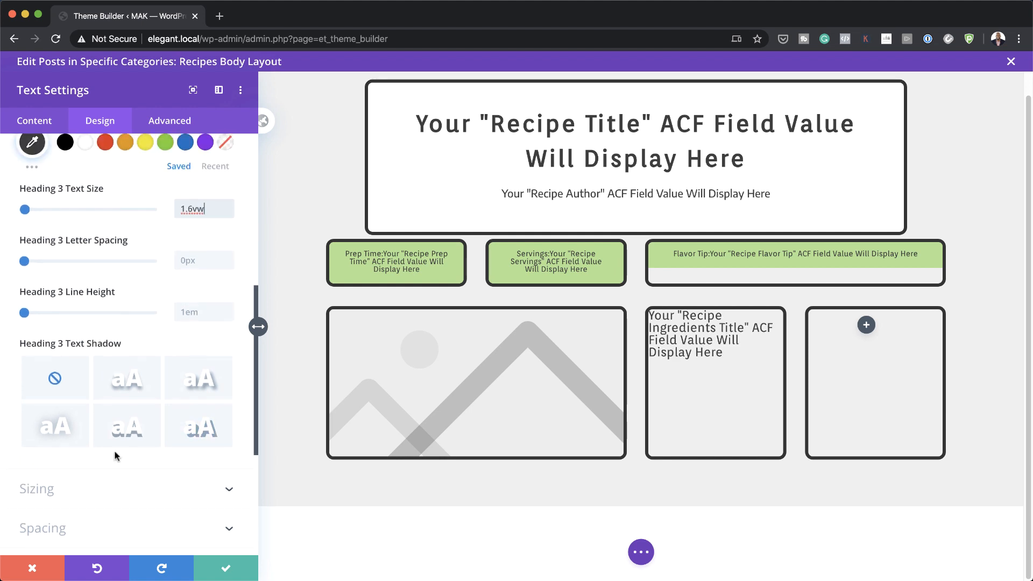
left_click(95, 383)
scroll(108, 408, "down", 10)
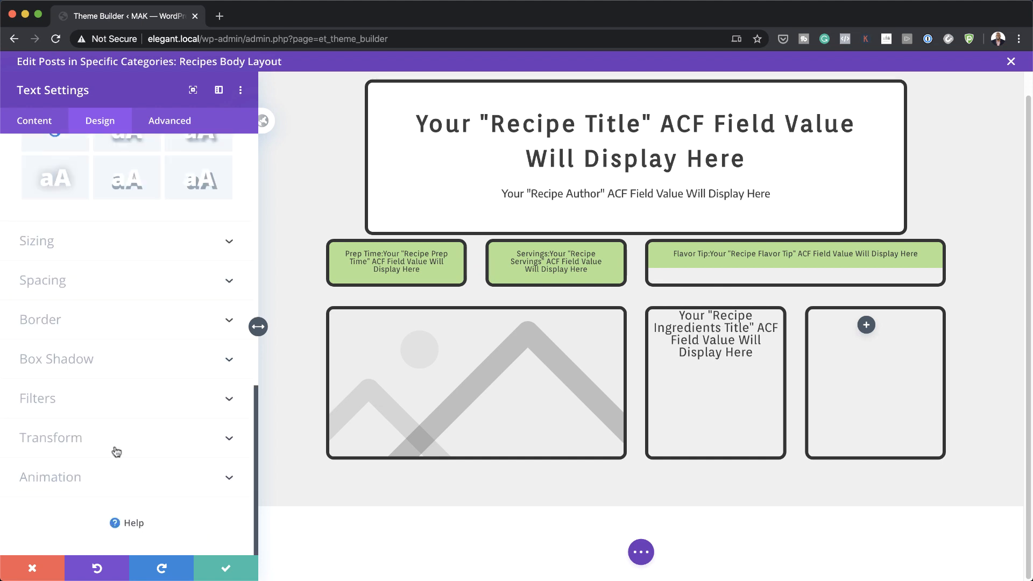
left_click(47, 280)
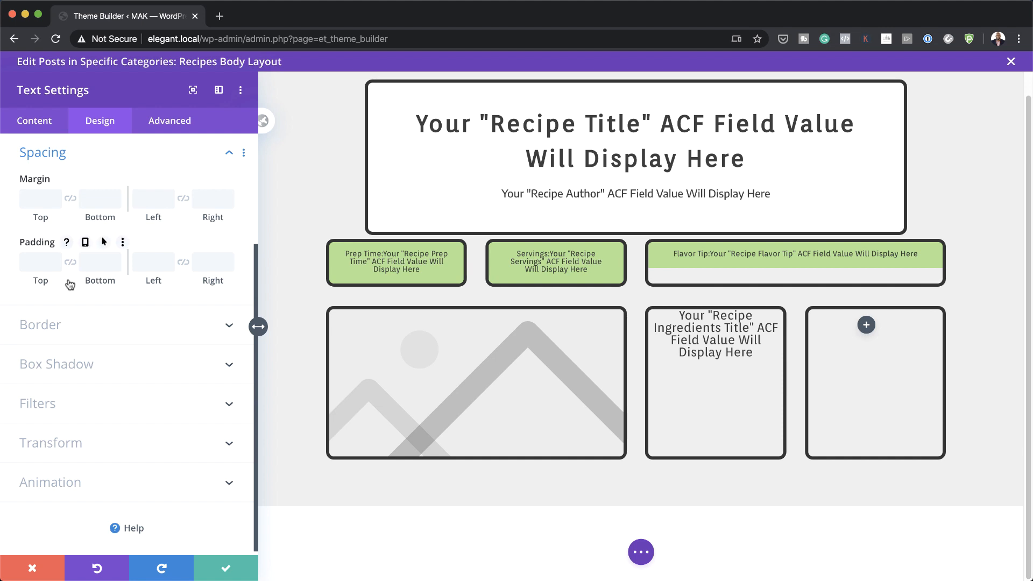
left_click(48, 262)
type("2vw")
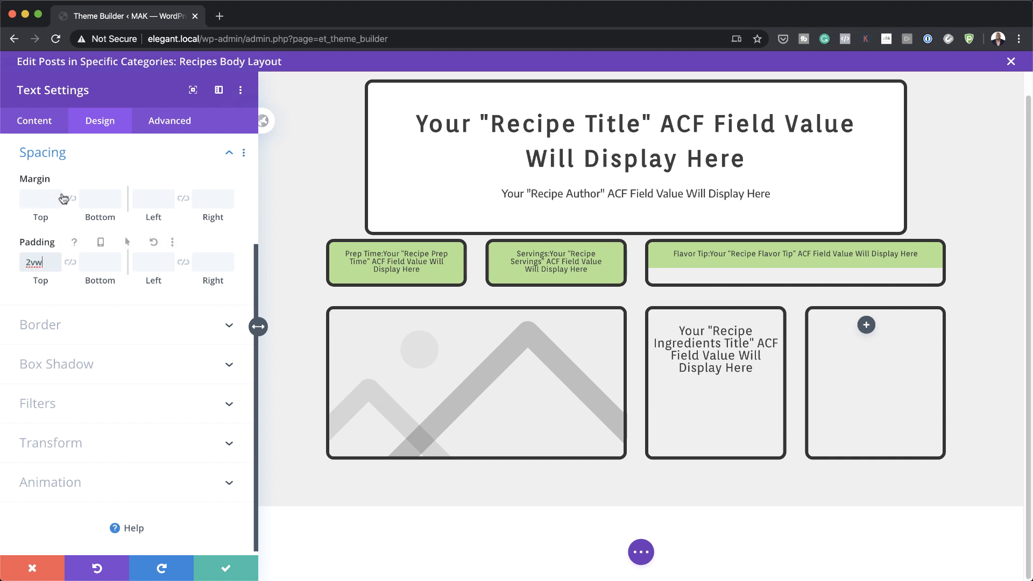
left_click(81, 197)
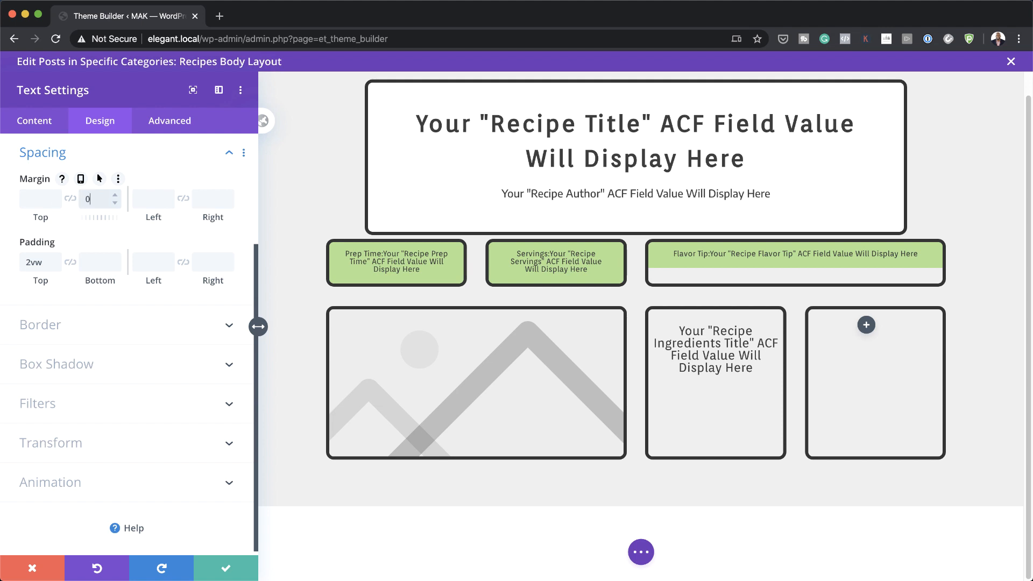
type("0vw")
left_click(143, 262)
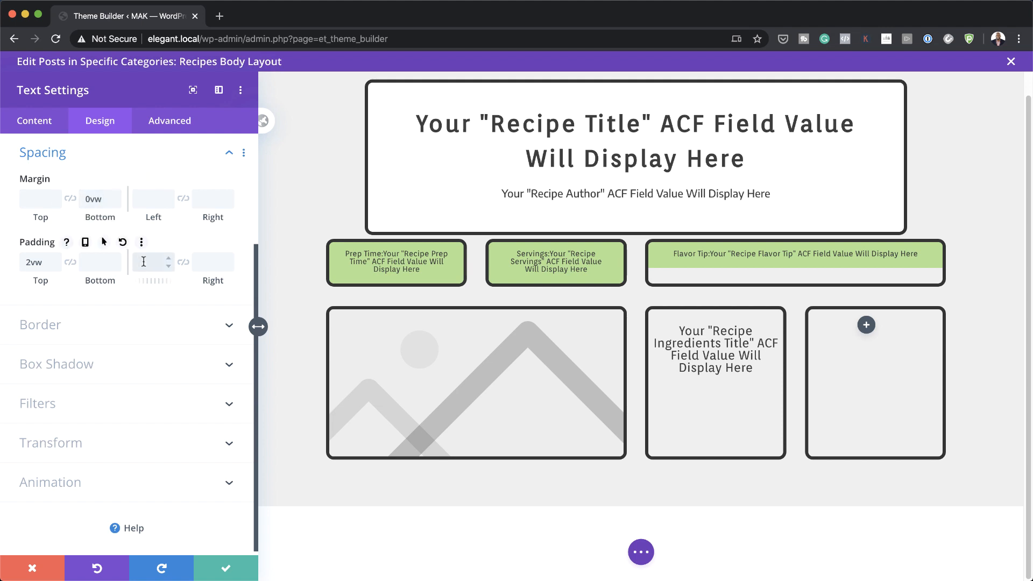
left_click(183, 262)
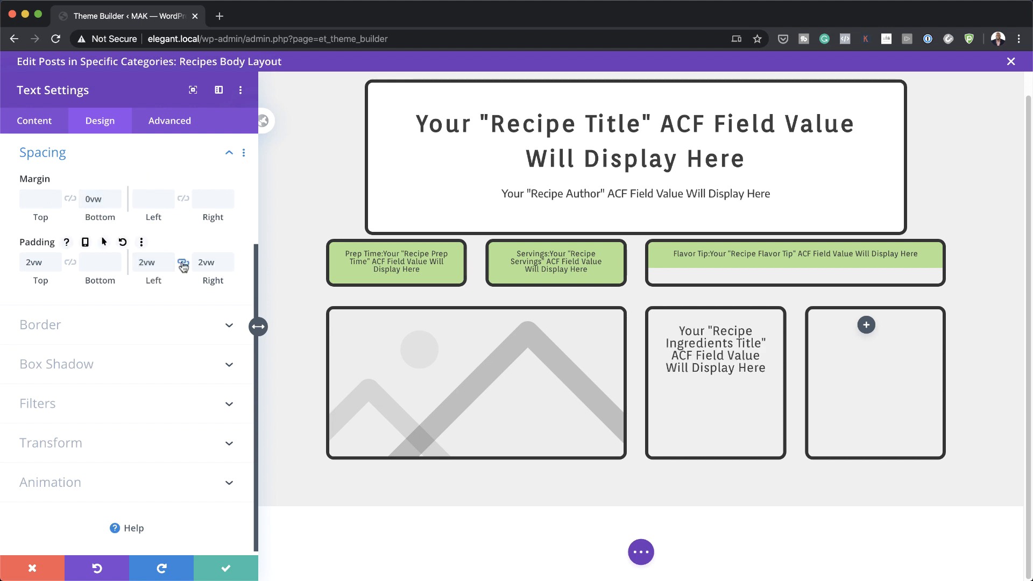
left_click(224, 571)
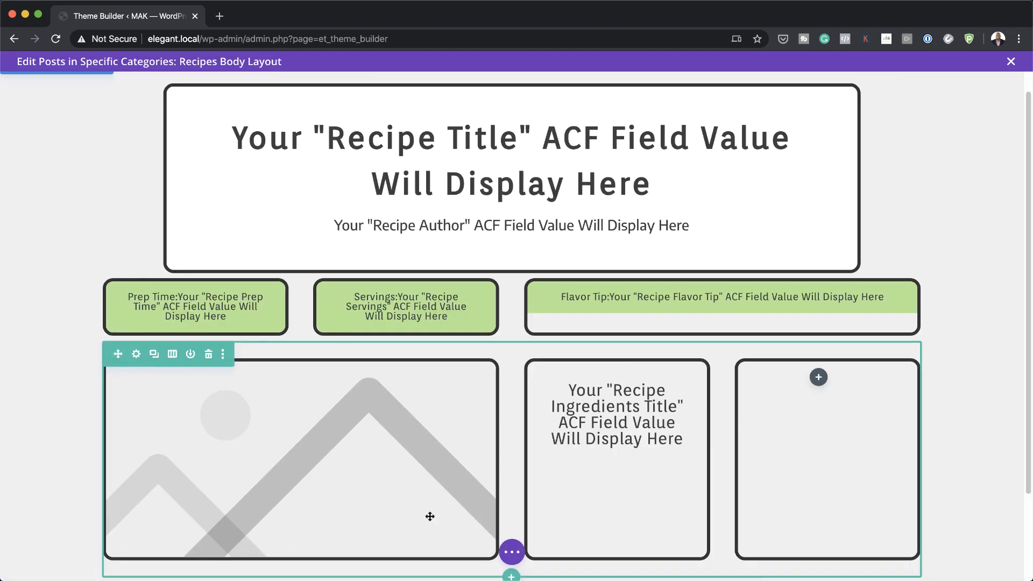
Step: Insert a Divider under the ingredients heading with a light green #b1e88d line colour
scroll(654, 480, "down", 2)
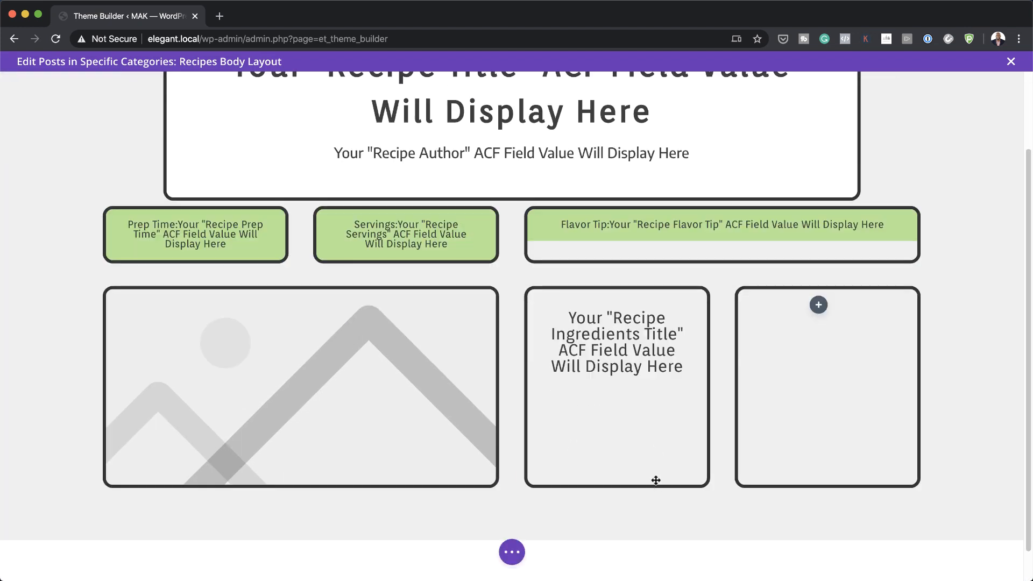
left_click(615, 356)
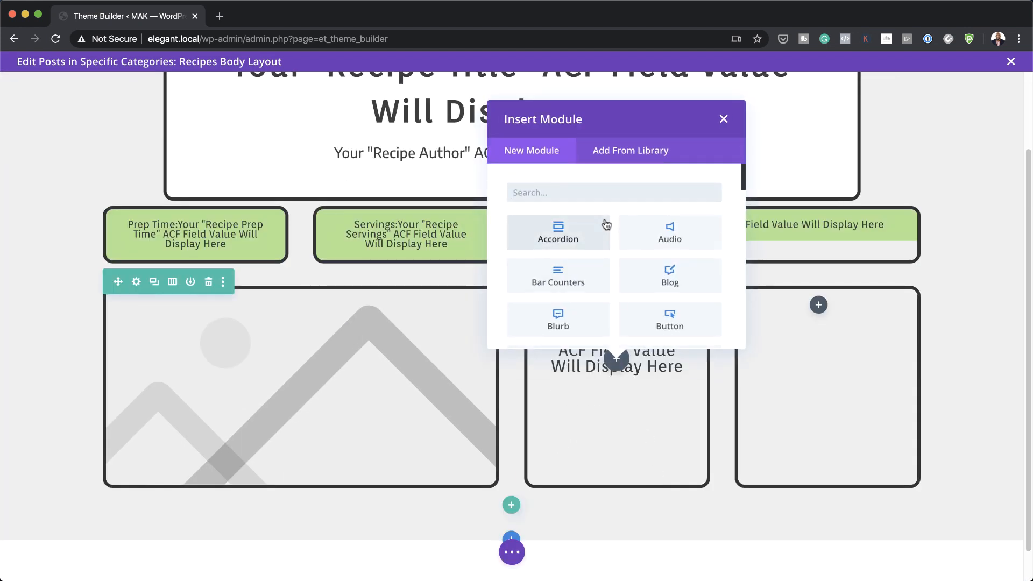
type("divi")
left_click(550, 244)
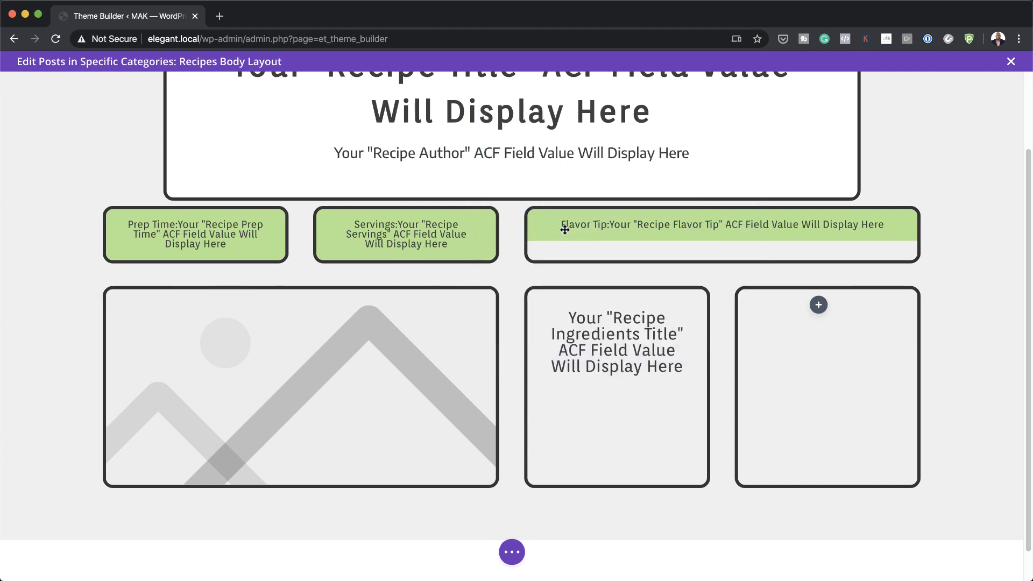
left_click(105, 122)
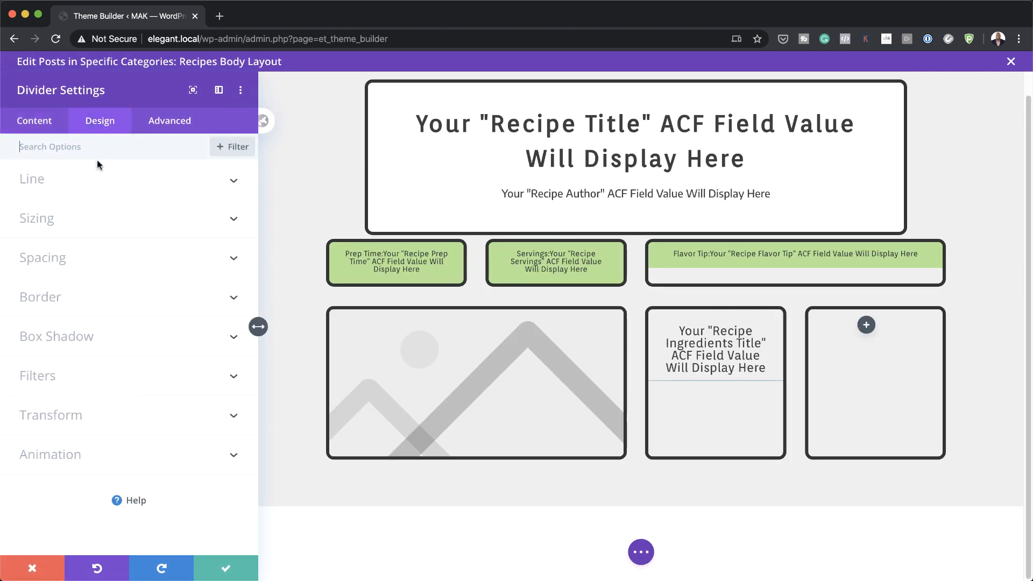
left_click(53, 186)
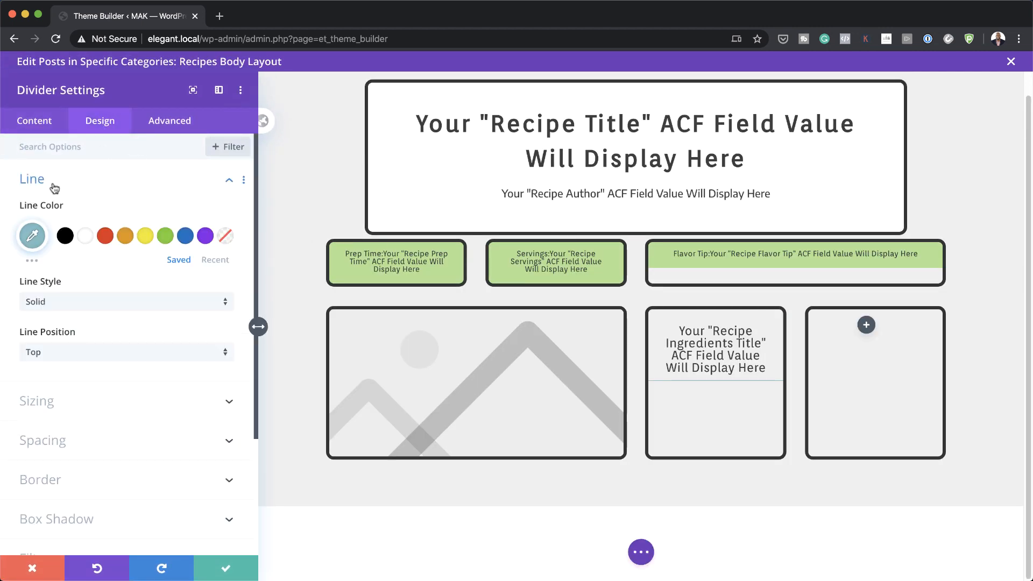
left_click(32, 235)
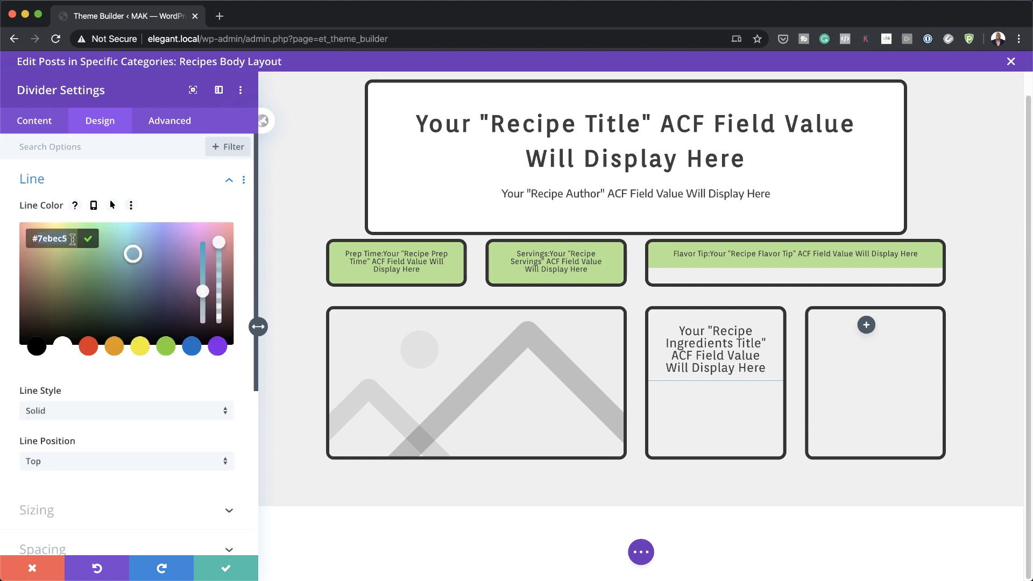
key("super+a")
type("#b1e88d")
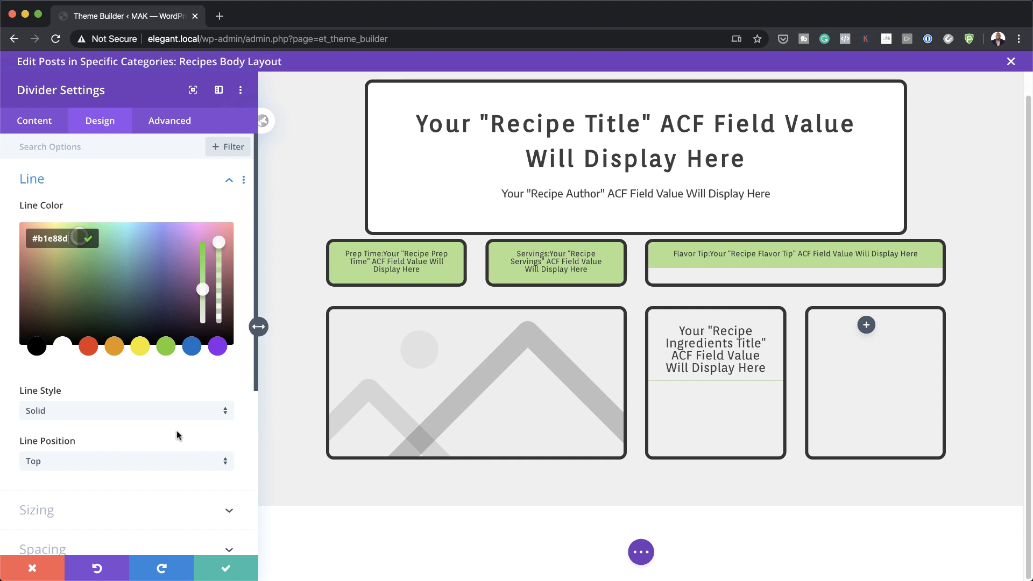
scroll(177, 434, "down", 2)
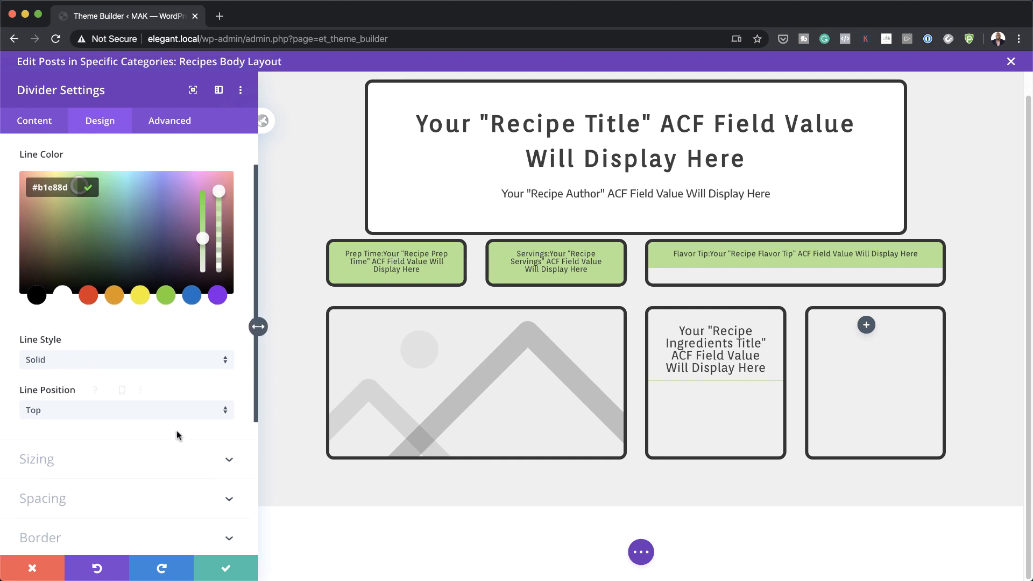
left_click(205, 147)
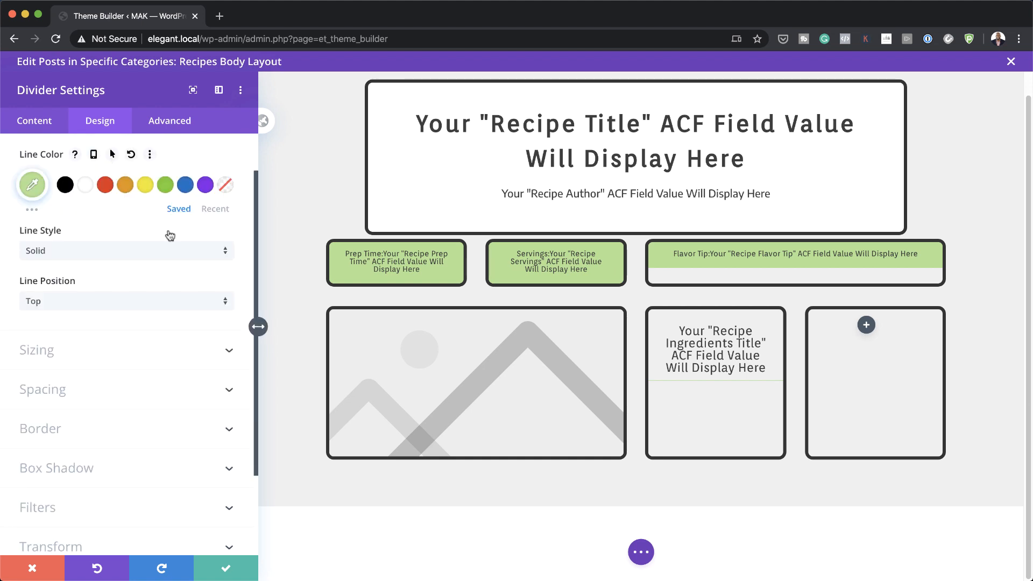
Step: Make the divider 5px thick, 40% wide, left-aligned with 0vw top margin, and save
left_click(83, 339)
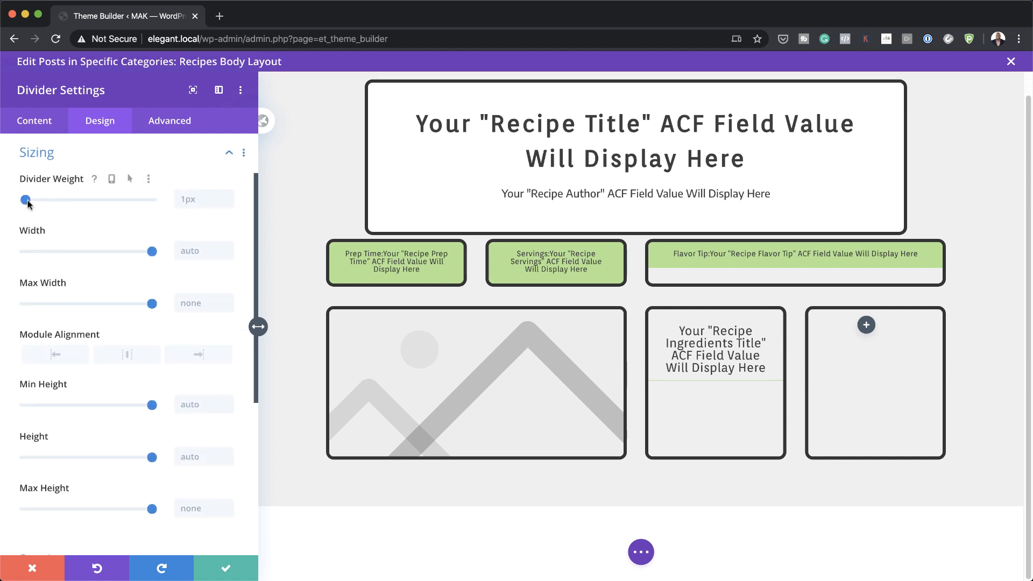
left_click_drag(26, 200, 31, 200)
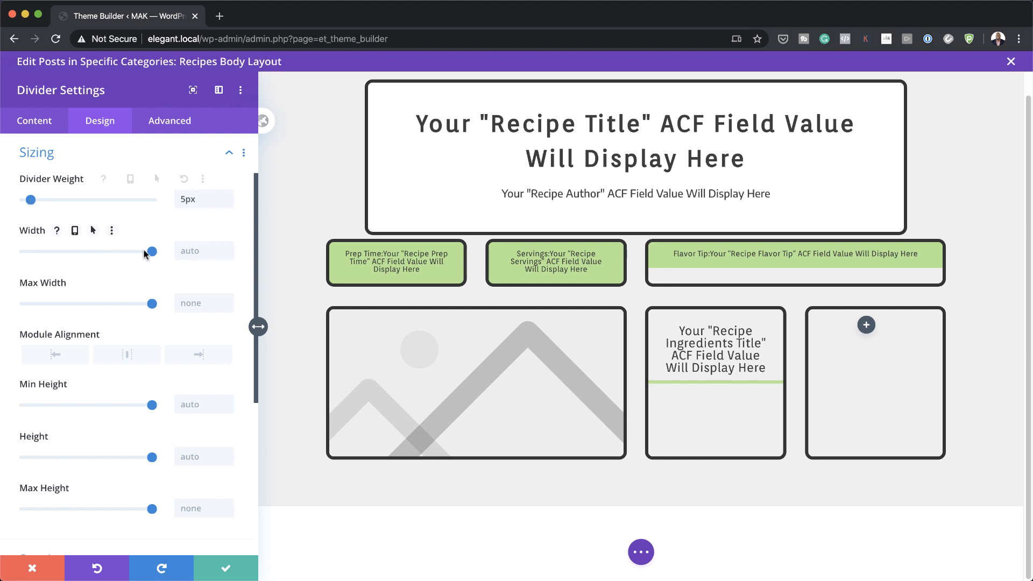
left_click_drag(151, 251, 75, 259)
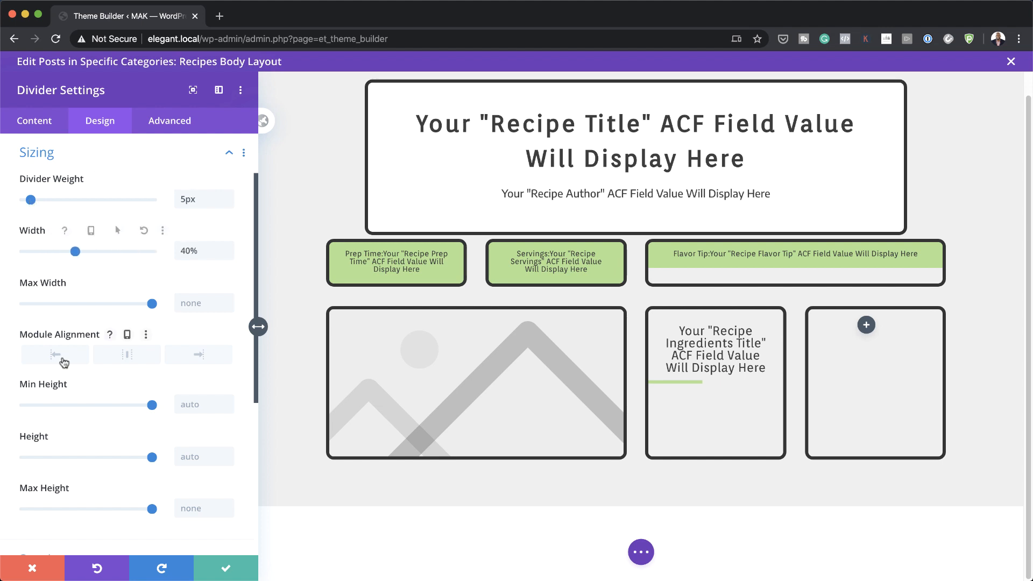
left_click(57, 356)
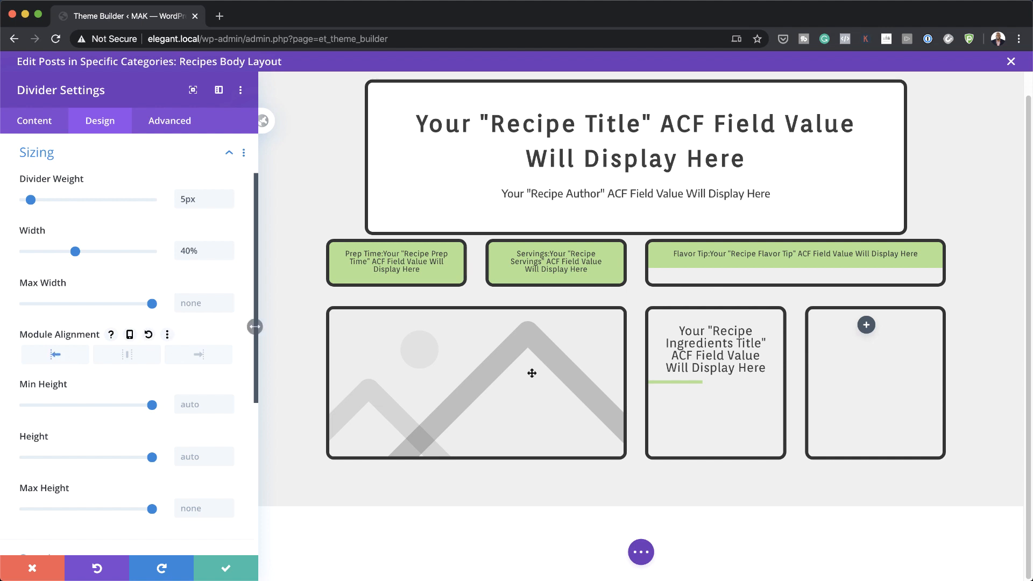
scroll(41, 322, "down", 5)
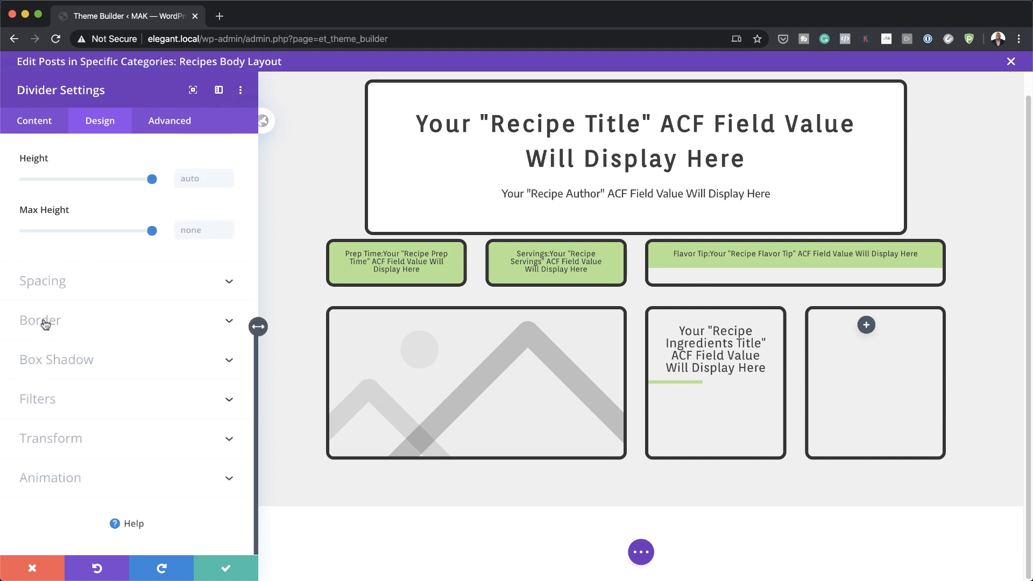
left_click(56, 283)
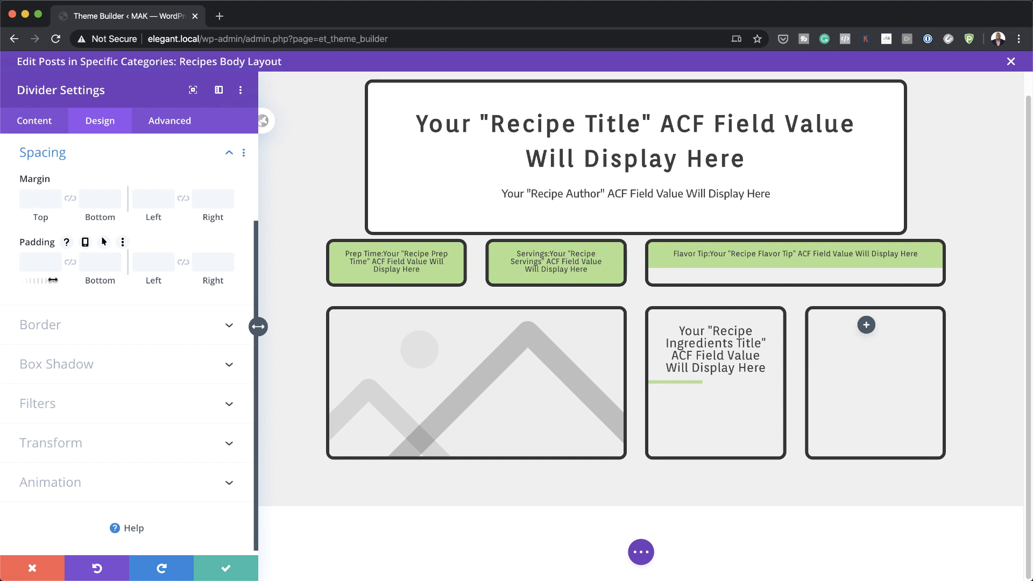
left_click(34, 198)
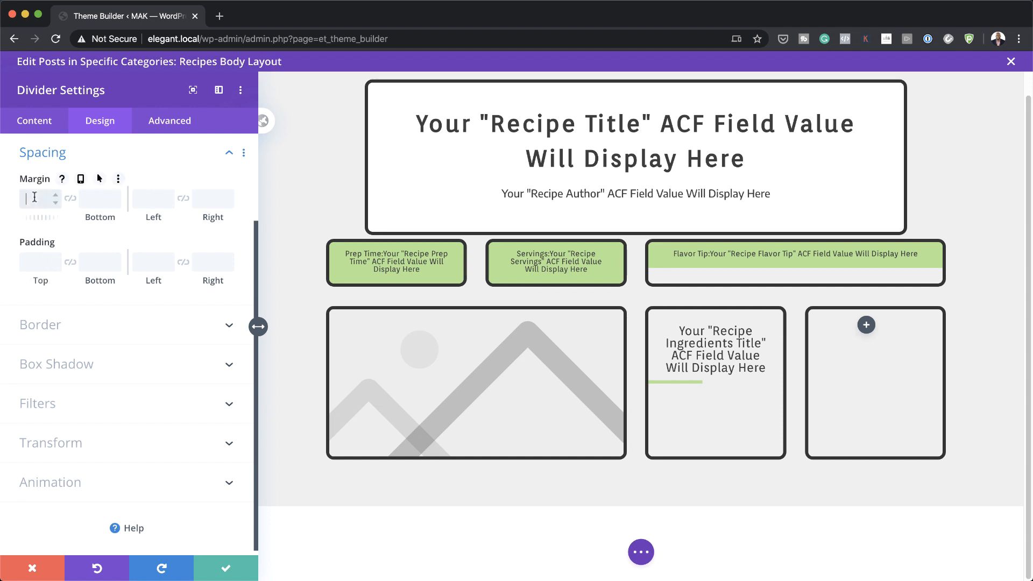
type("0vw")
left_click(226, 568)
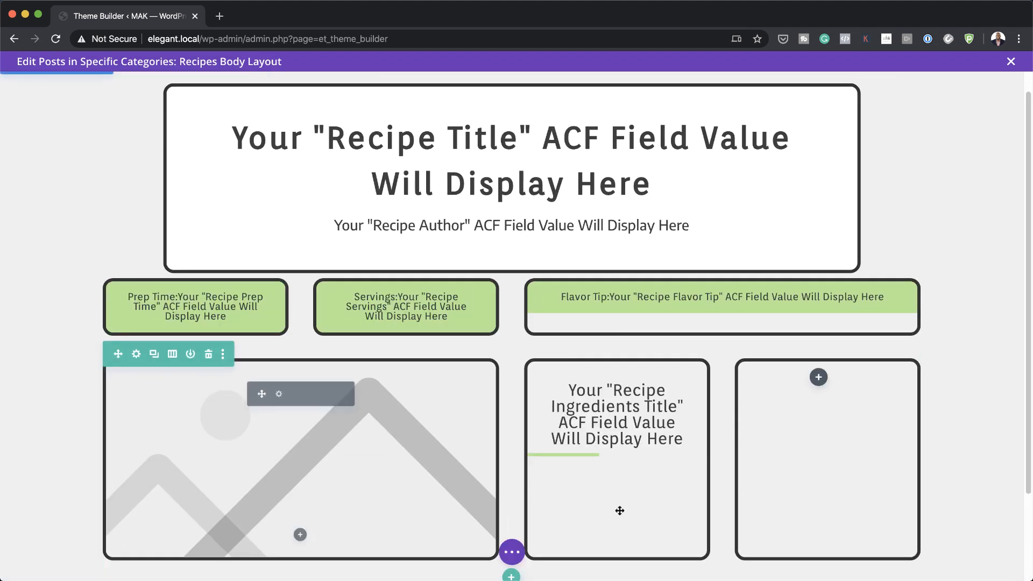
Step: Add a text module under the divider showing the Recipe Ingredients List field with raw HTML enabled
scroll(660, 491, "down", 3)
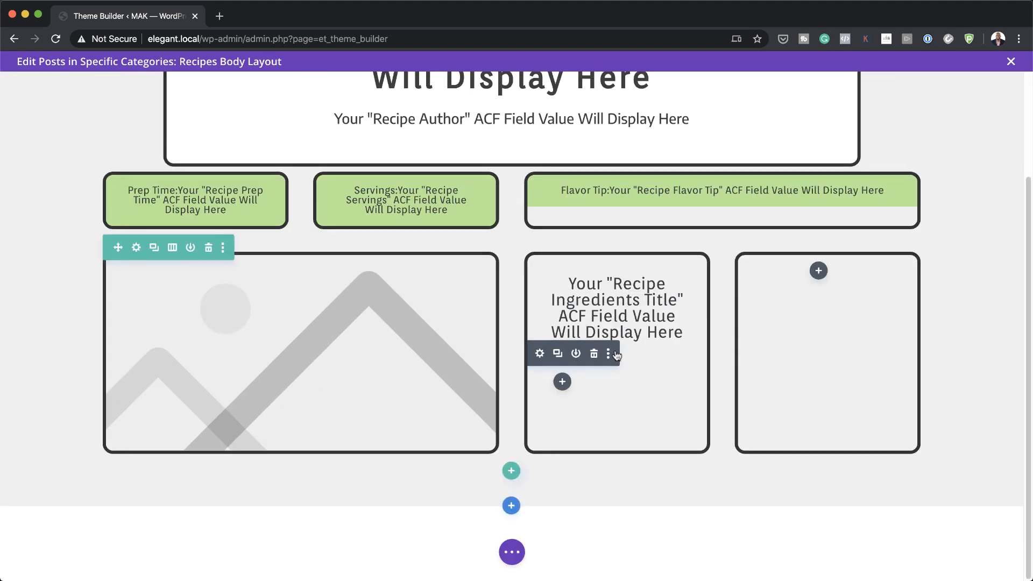
left_click(562, 382)
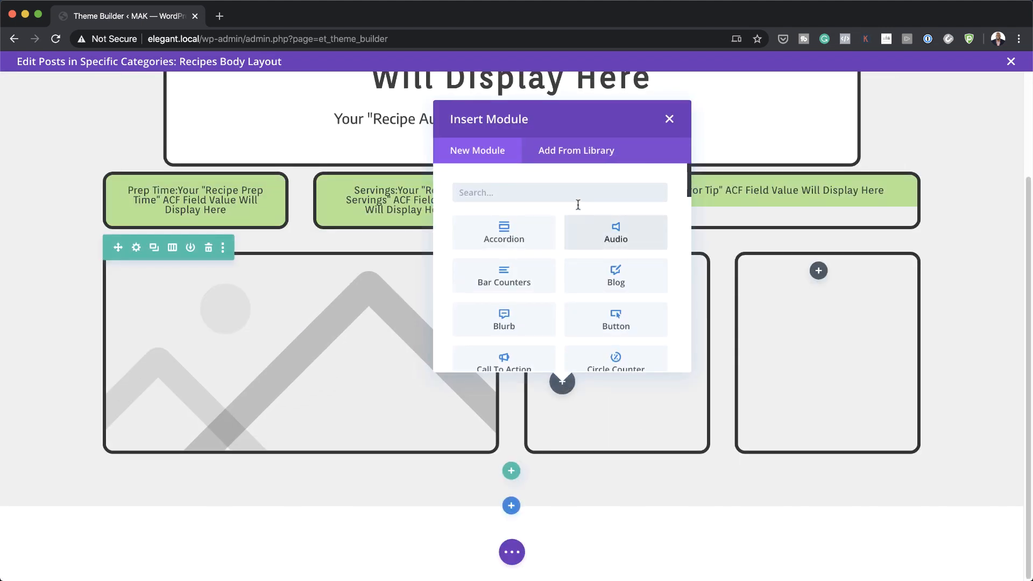
type("text")
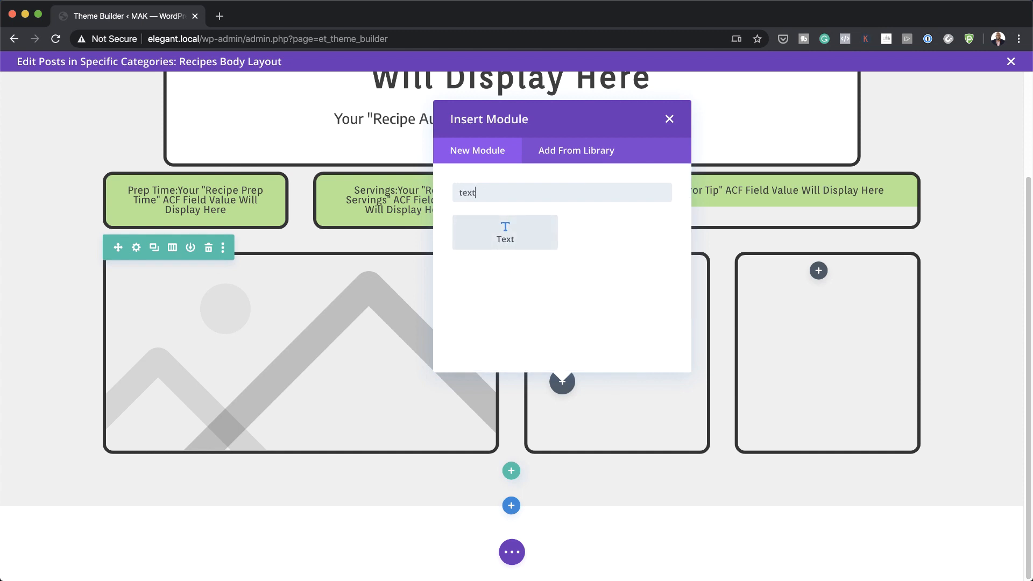
left_click(535, 225)
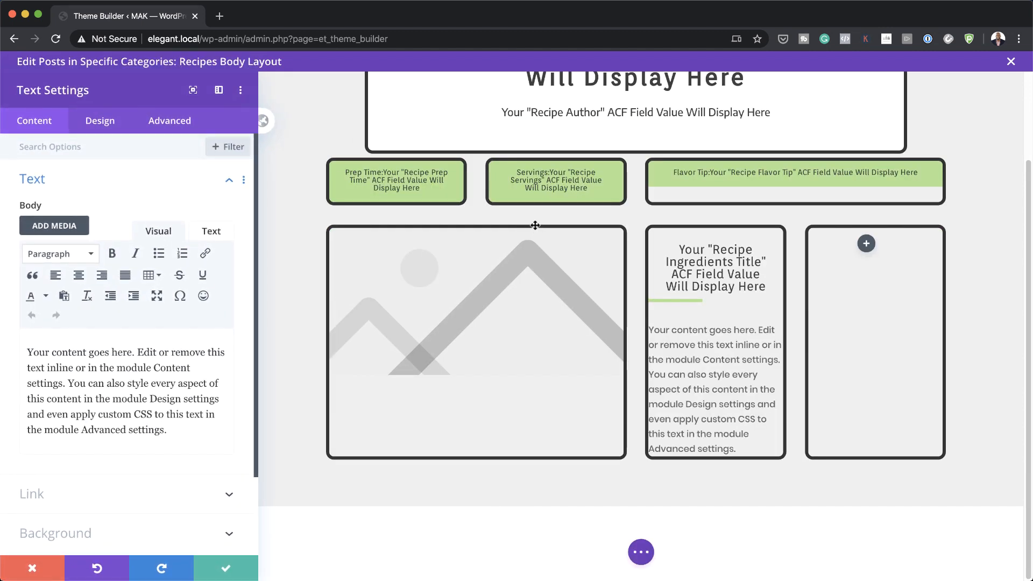
left_click(221, 345)
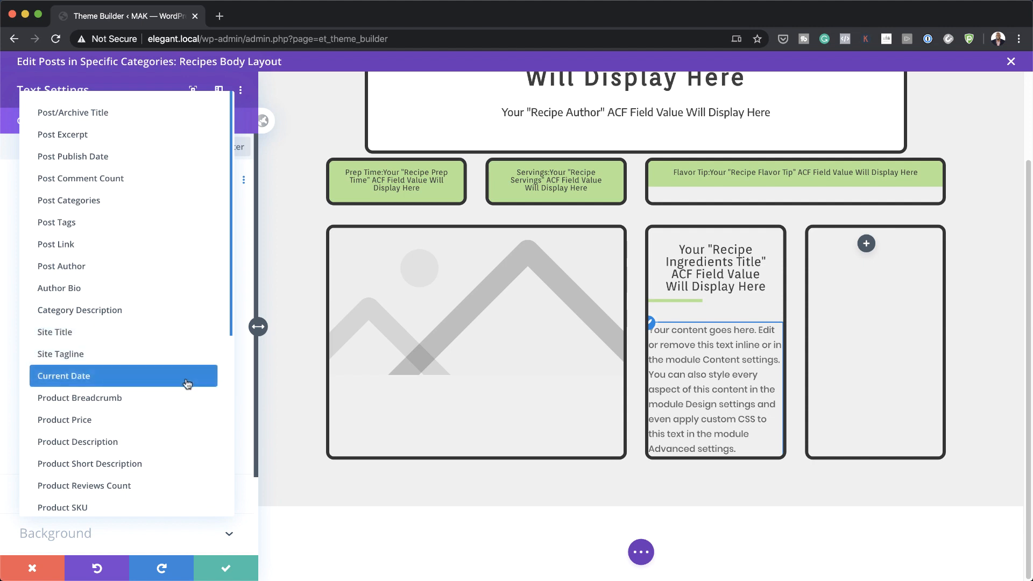
scroll(178, 376, "down", 5)
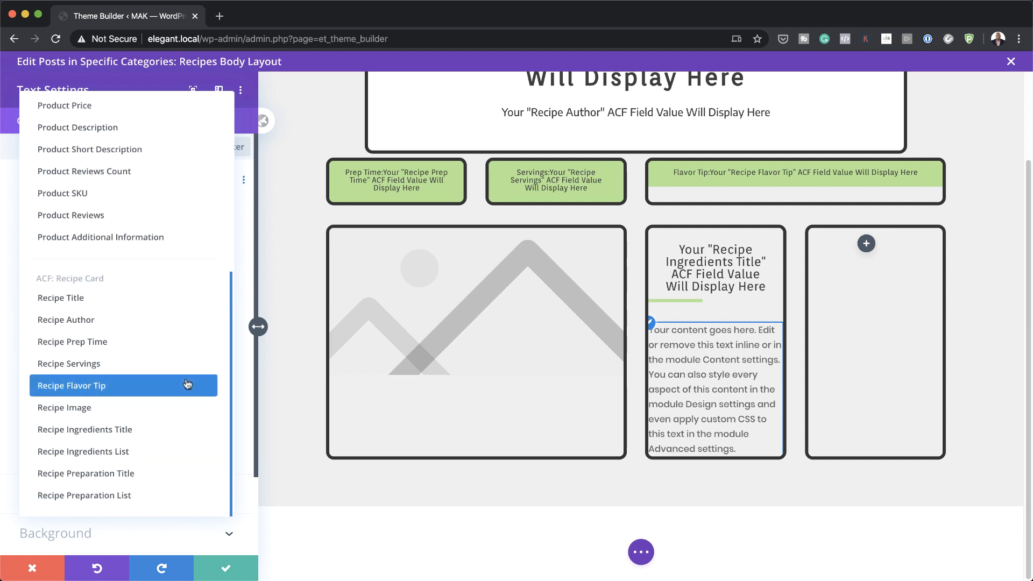
left_click(134, 451)
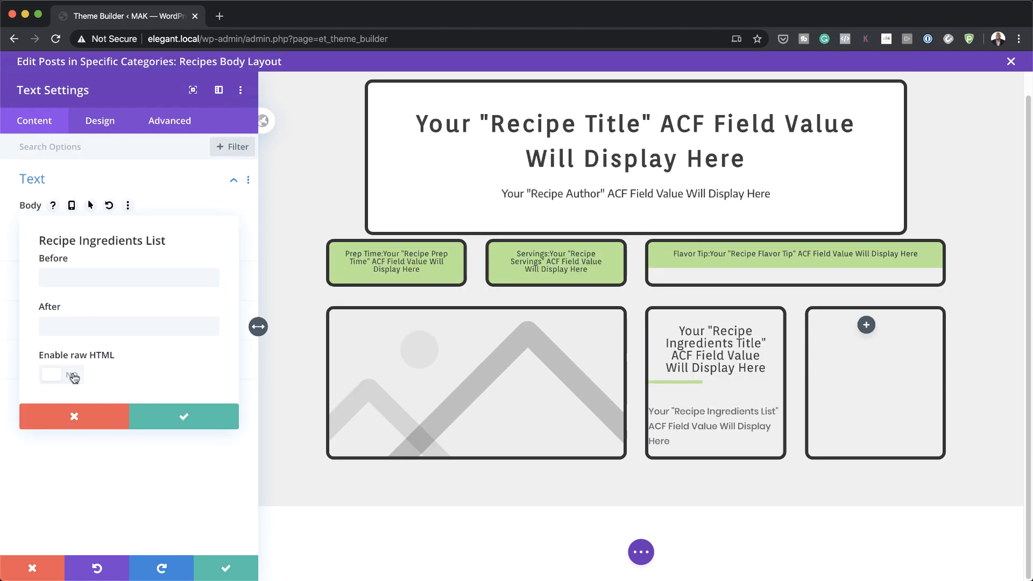
left_click(74, 377)
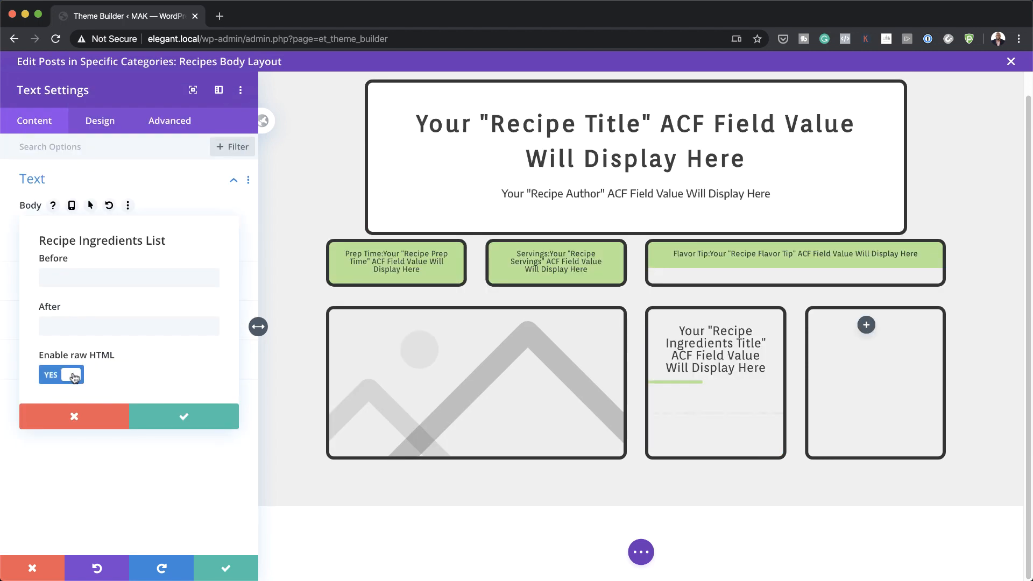
left_click(184, 416)
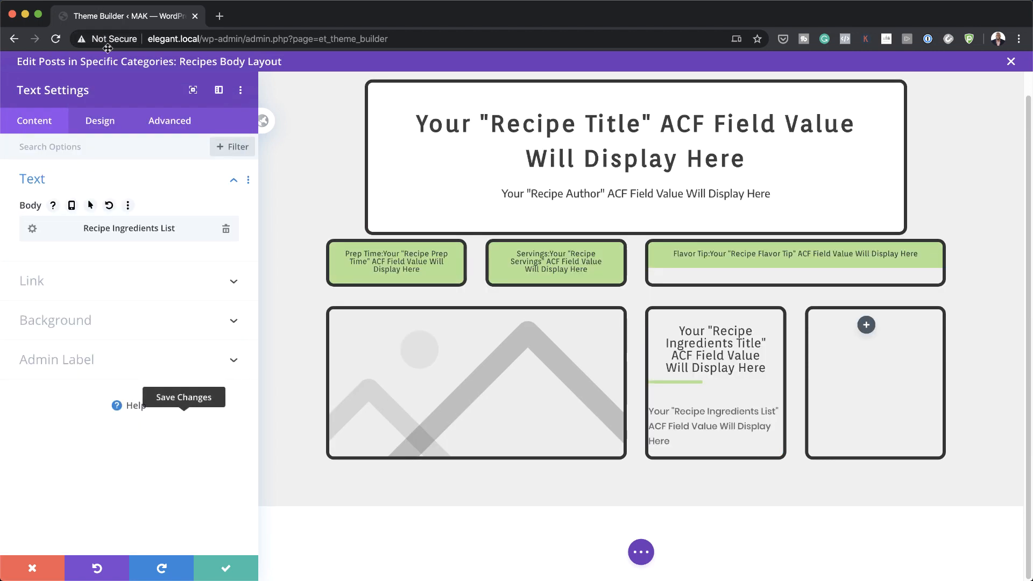
left_click(100, 122)
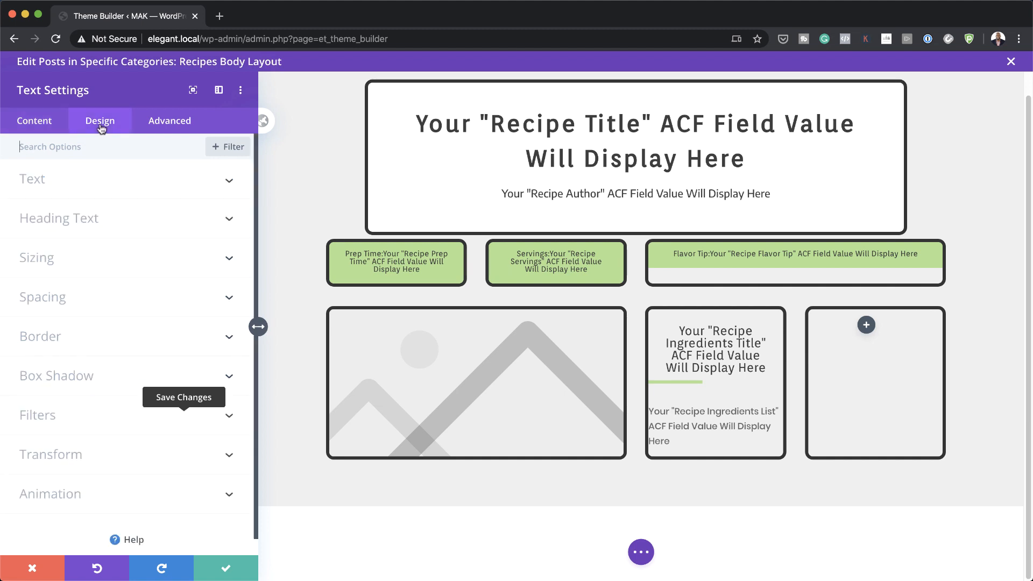
Step: Set the ingredients text font to Encode Sans and its colour to #333333
left_click(90, 187)
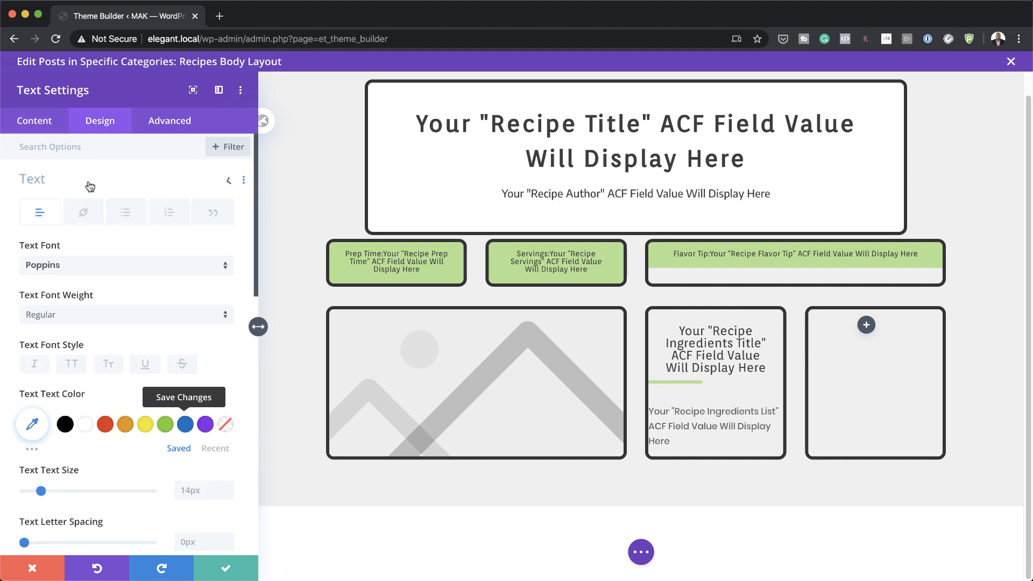
left_click(75, 266)
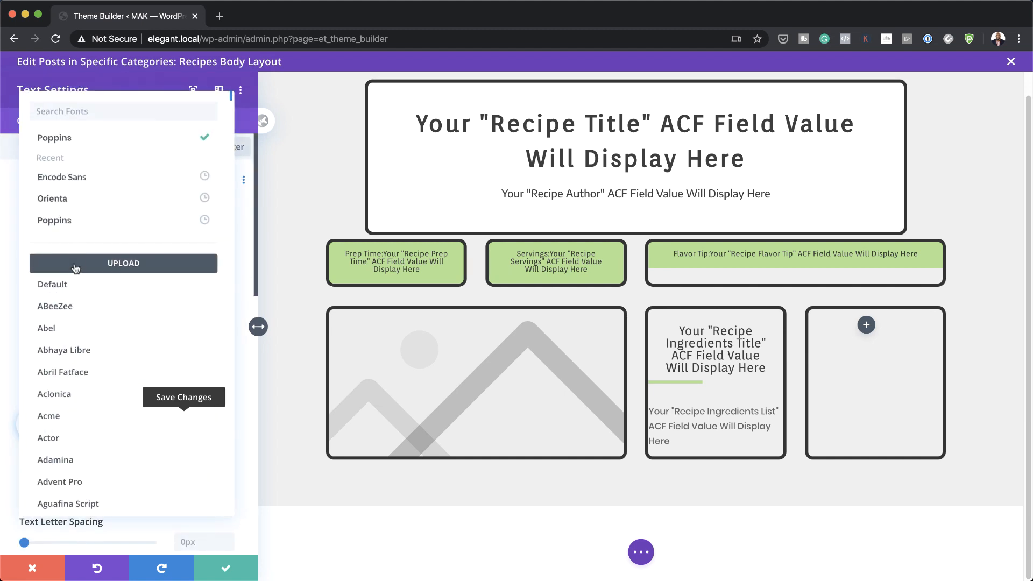
left_click(97, 199)
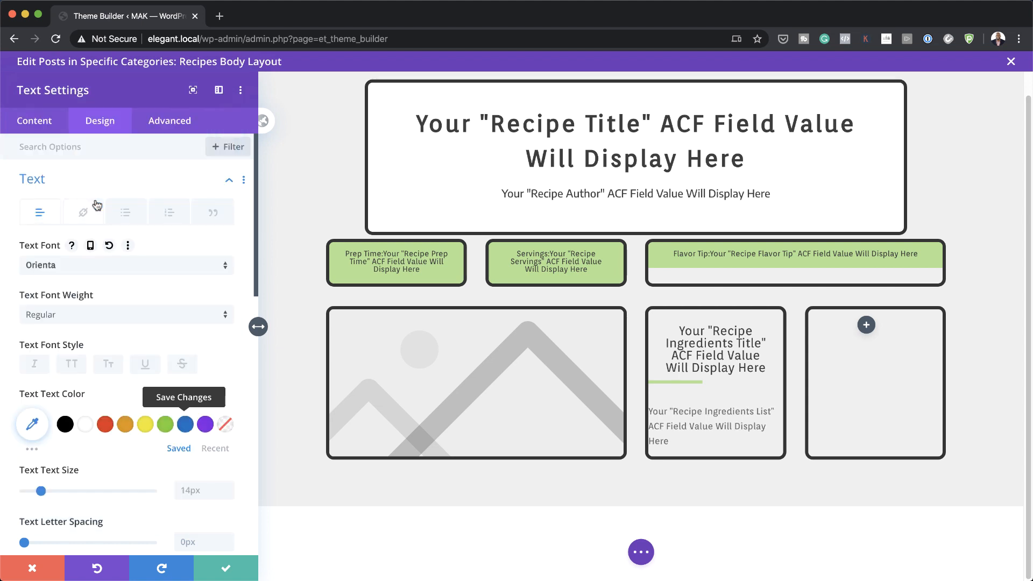
left_click(89, 264)
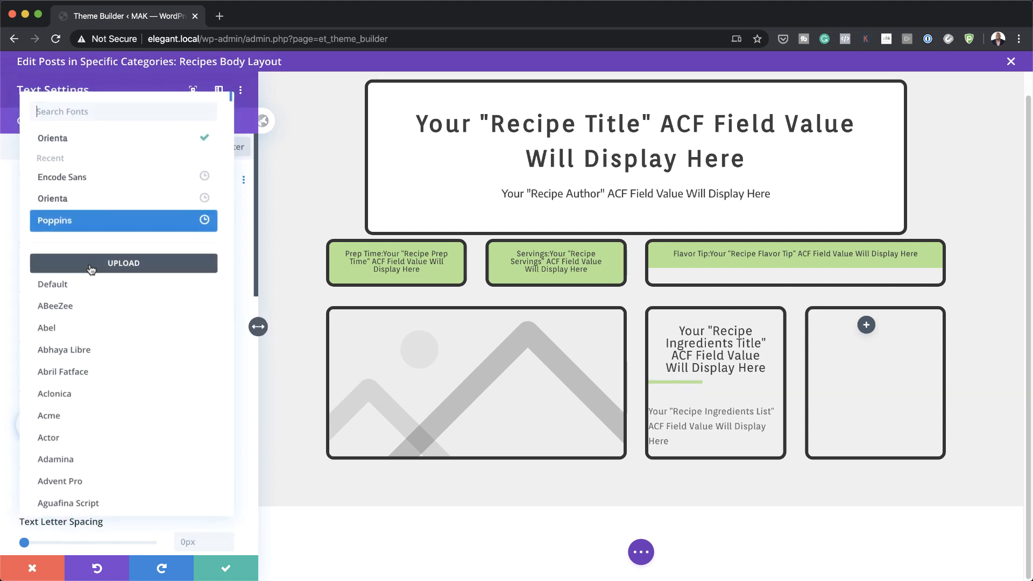
left_click(92, 178)
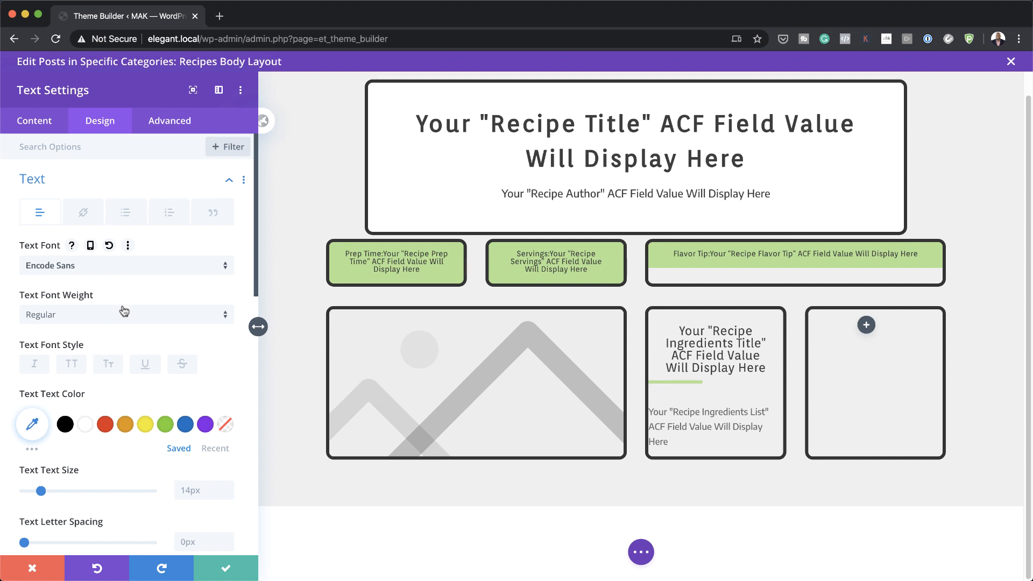
scroll(124, 312, "down", 2)
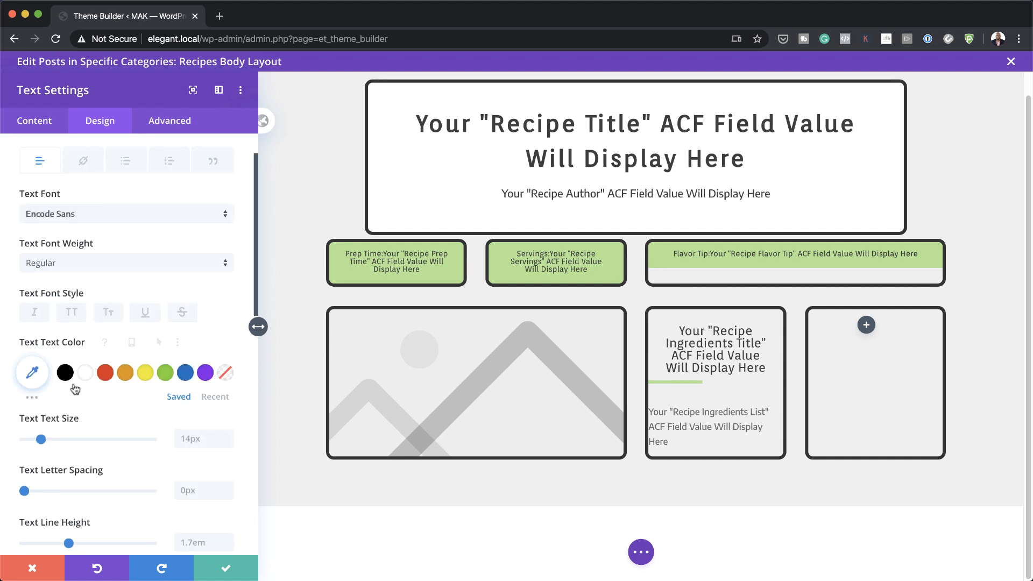
left_click(33, 369)
left_click(45, 375)
type("#333333")
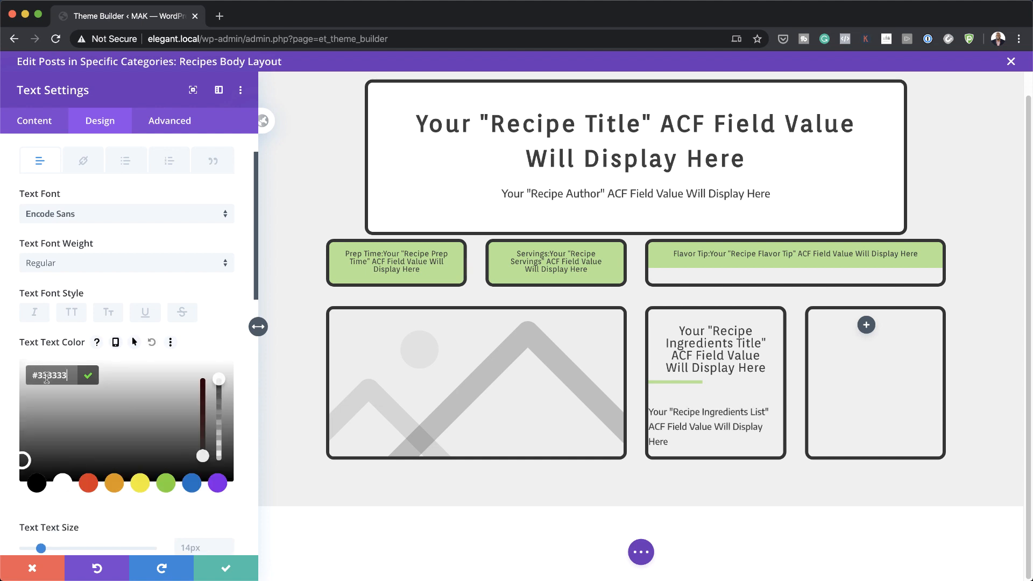
scroll(125, 377, "down", 1)
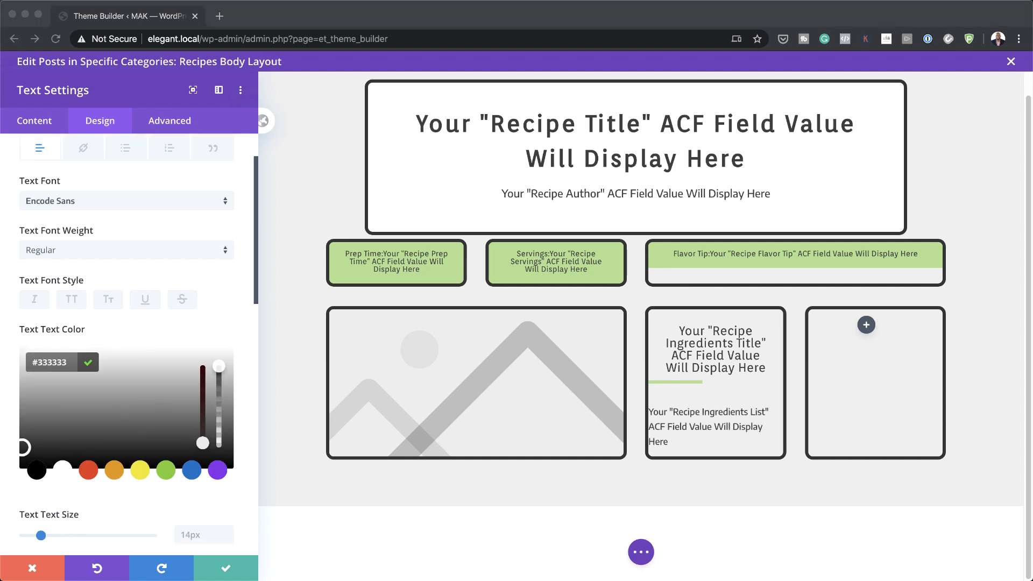
Step: Size the text 0.9vw on desktop, 2vw on tablet and 3vw on phone
left_click(88, 363)
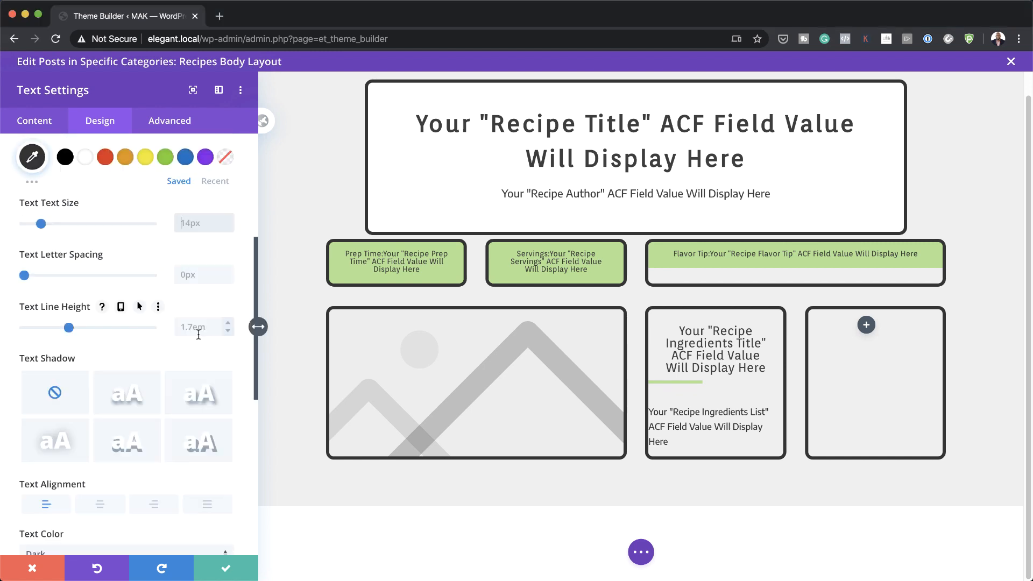
type("0.9vw")
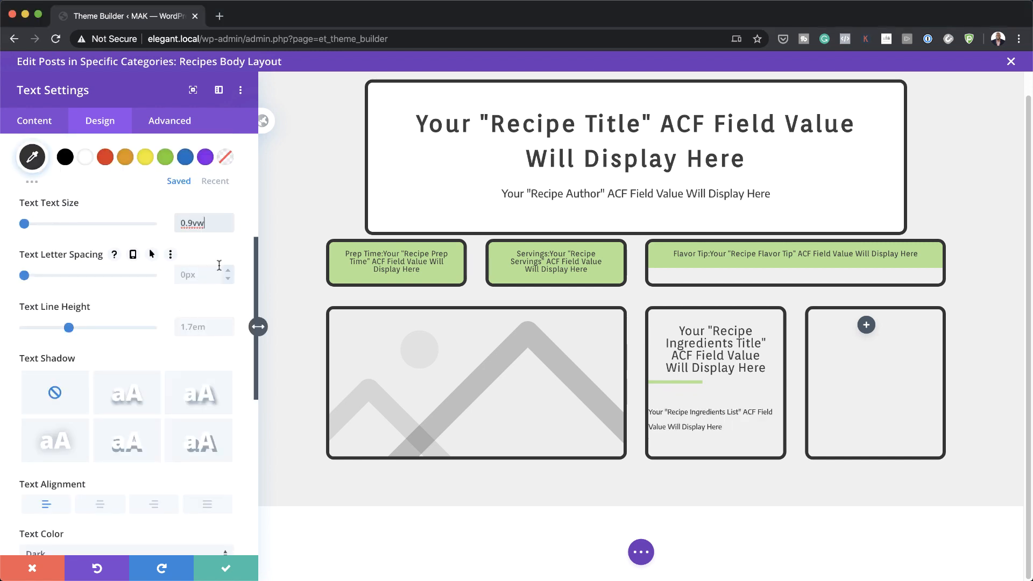
left_click(109, 202)
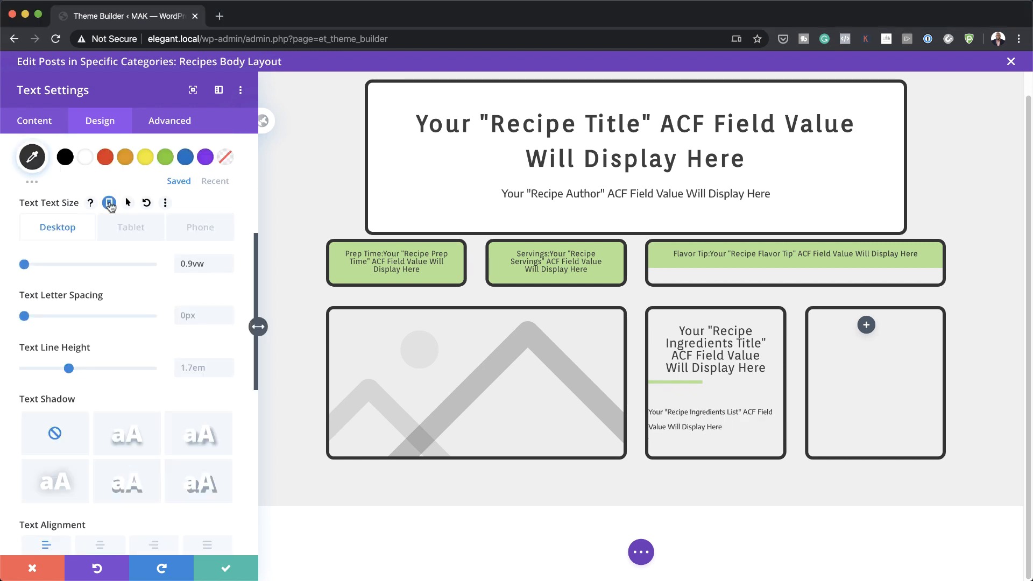
left_click(194, 261)
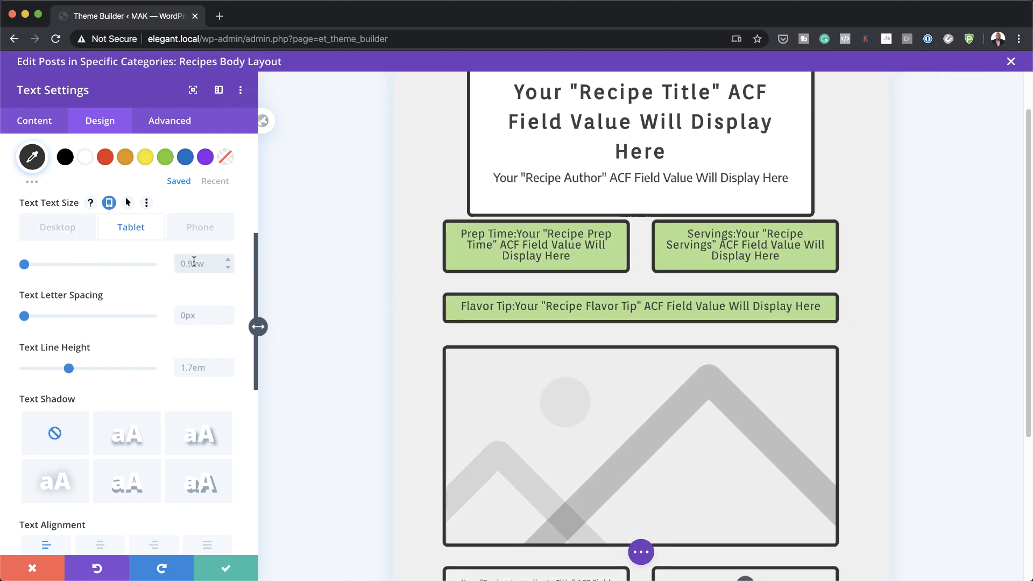
type("2vw")
left_click(207, 229)
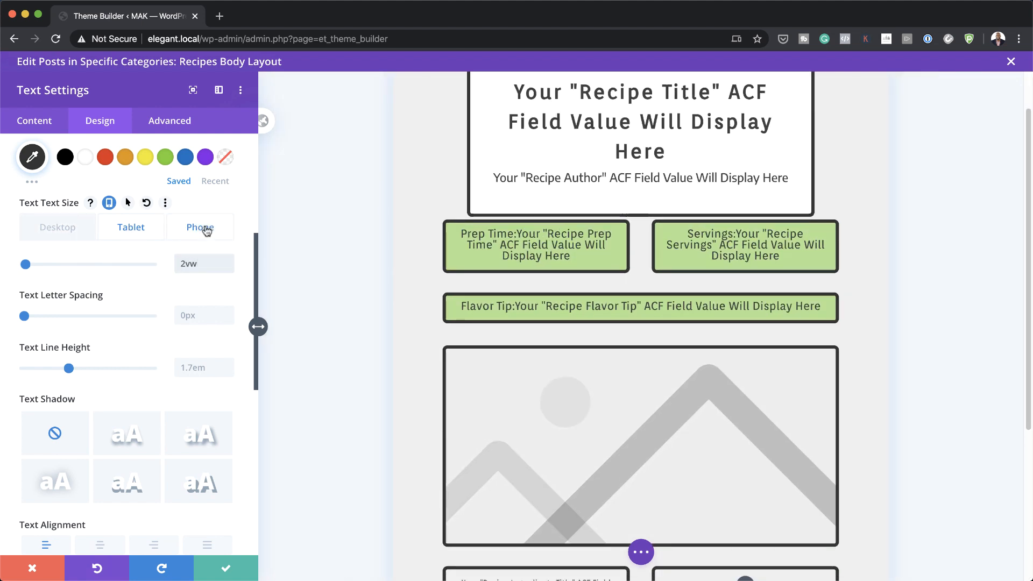
left_click(227, 261)
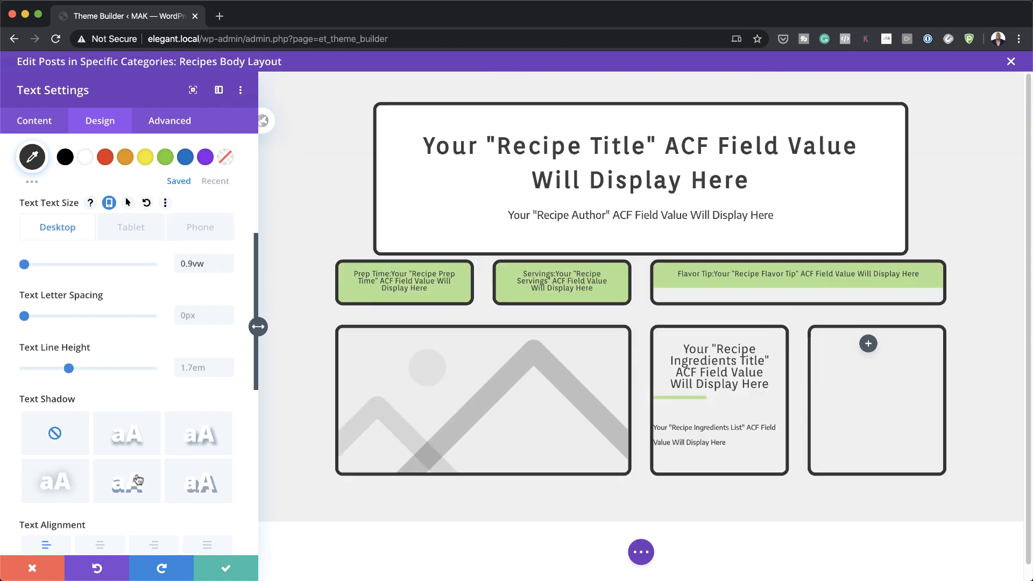
scroll(140, 483, "down", 5)
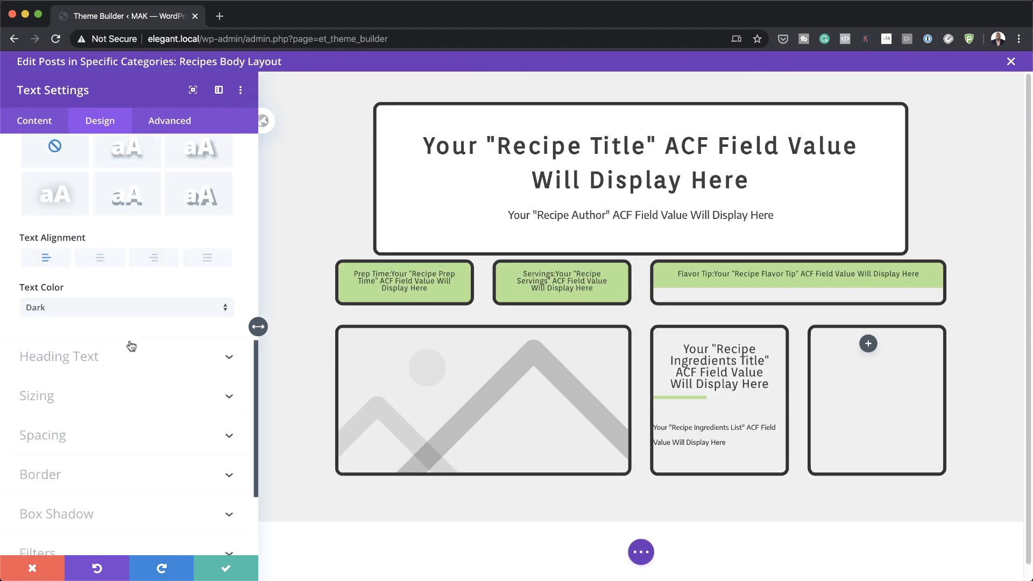
Step: In Spacing, enter margin top -1vw, padding top 0vw, and 3vw bottom and linked left/right padding
scroll(129, 345, "up", 6)
scroll(91, 333, "down", 8)
scroll(90, 334, "up", 1)
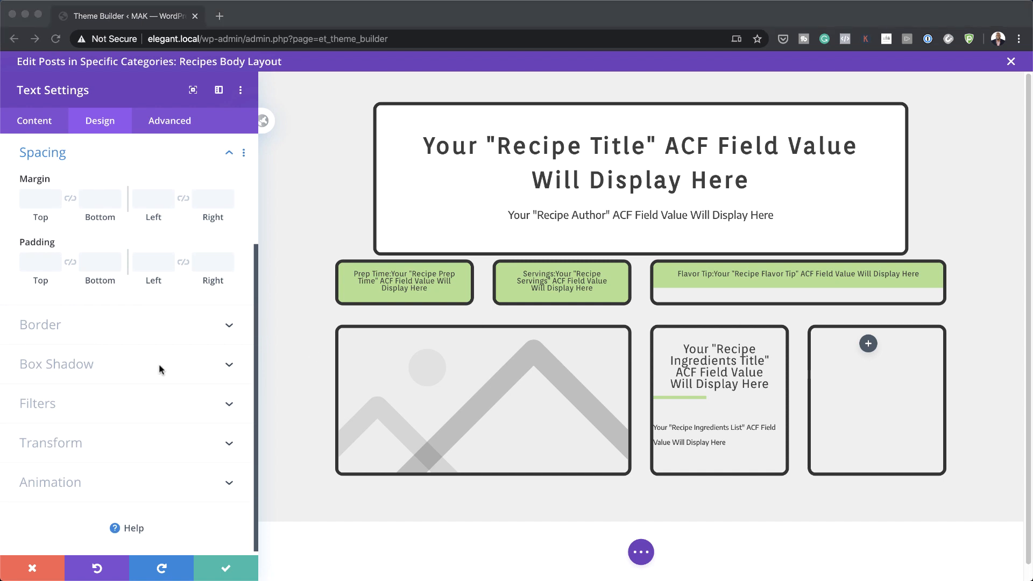
left_click(40, 199)
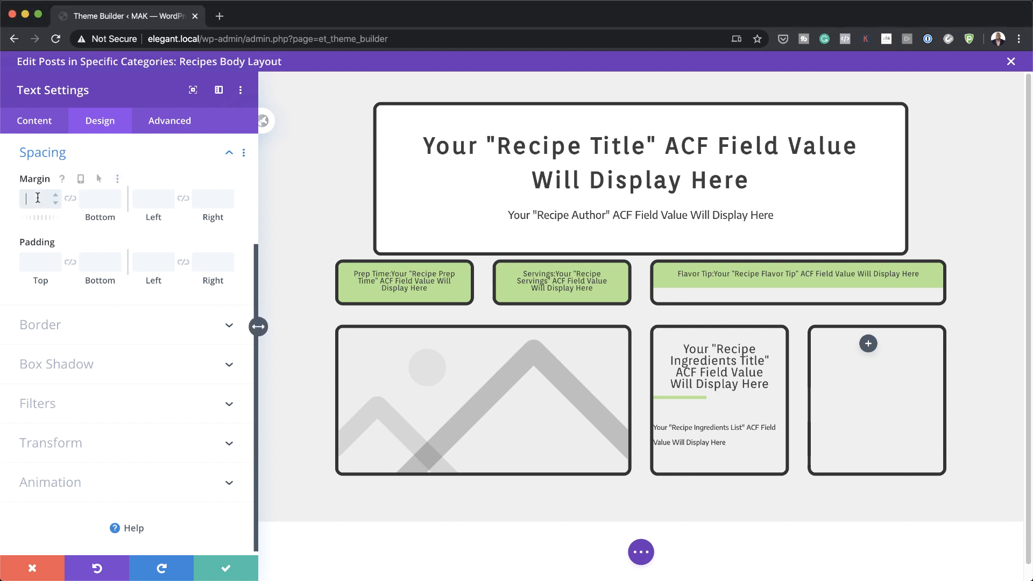
type("-1vw")
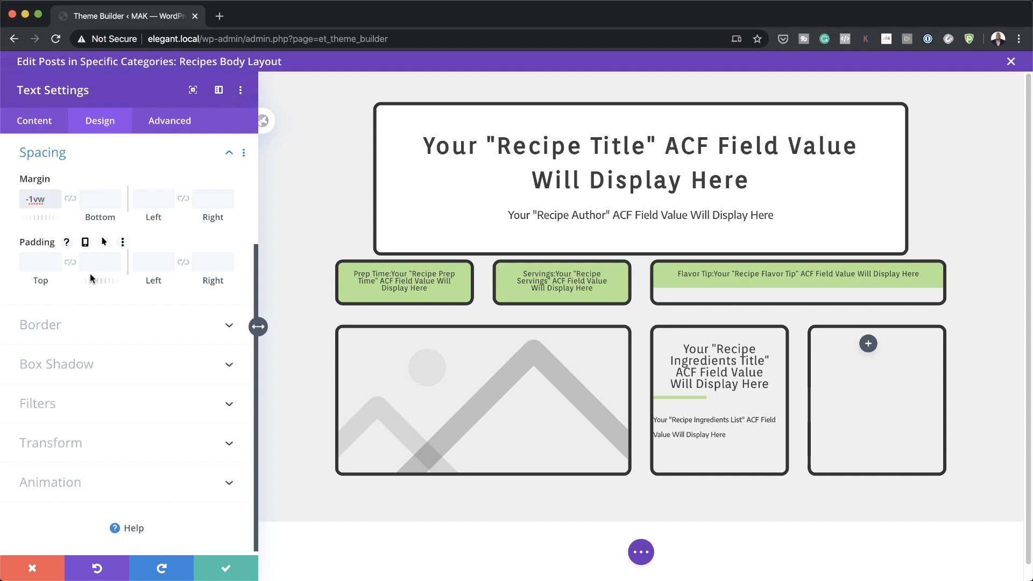
left_click(39, 263)
type("0")
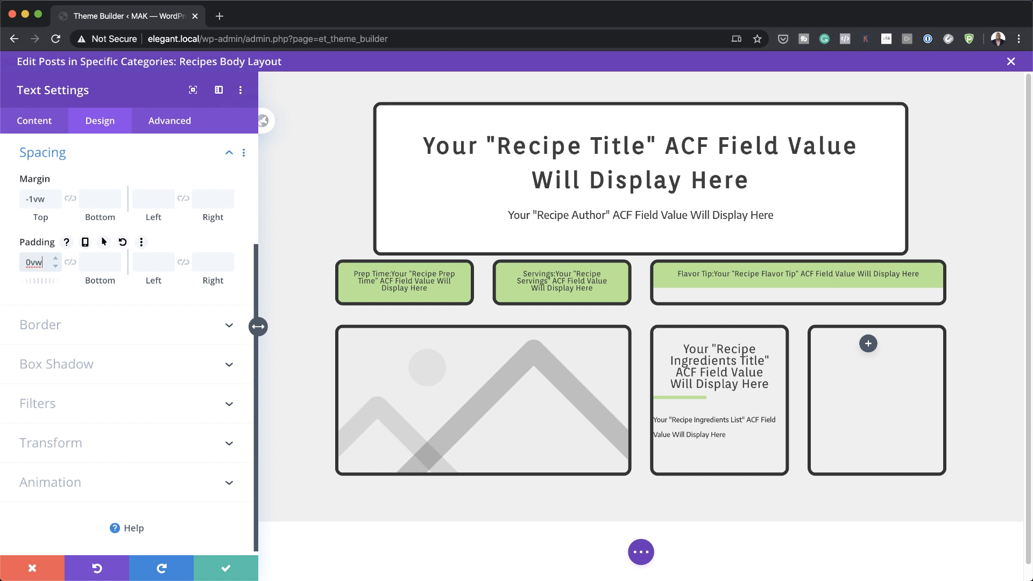
type("vw")
left_click(93, 263)
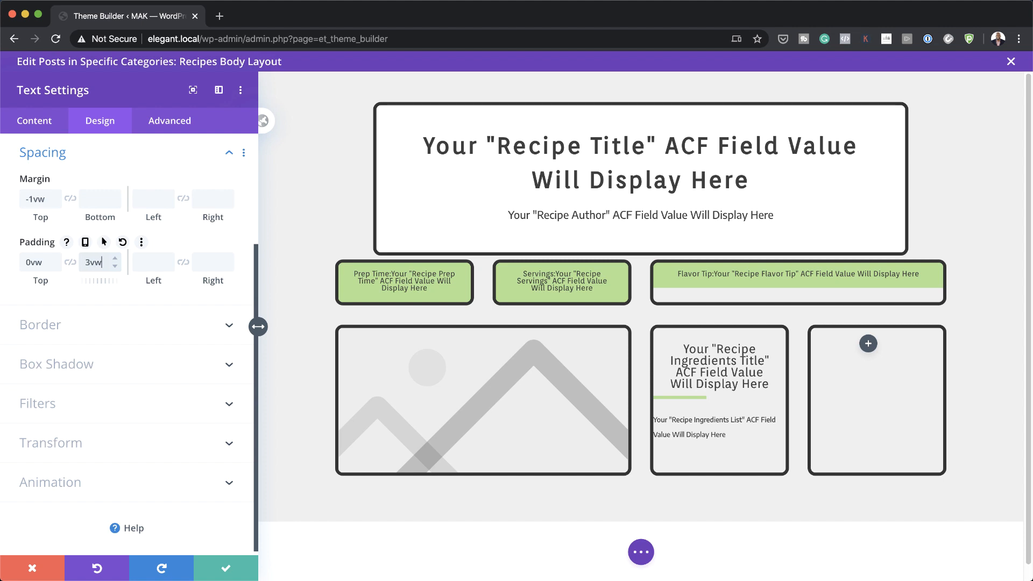
left_click(136, 264)
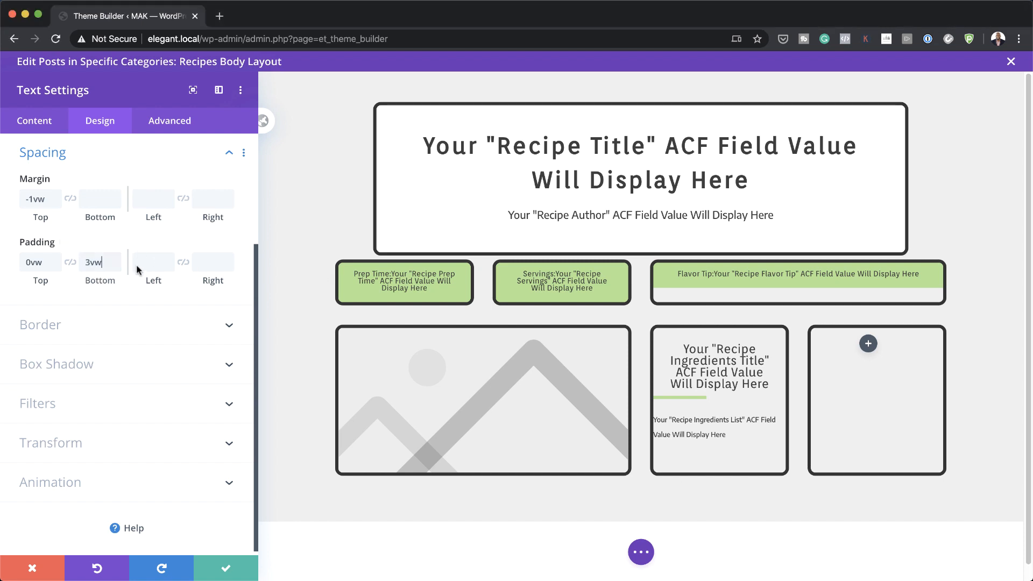
type("3vw")
left_click(182, 263)
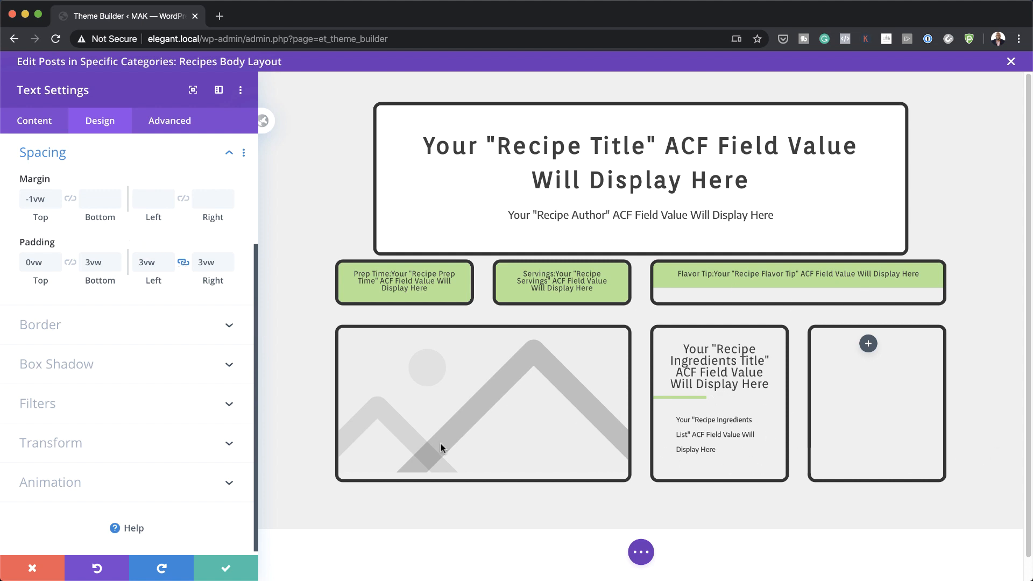
Step: Close the text settings and switch the builder to wireframe view
left_click(232, 569)
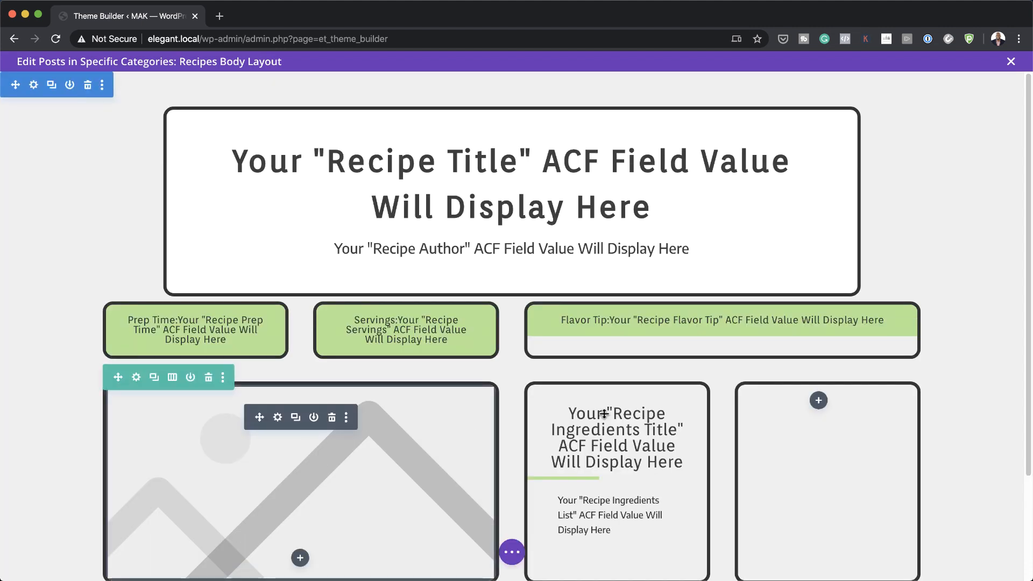
scroll(604, 414, "down", 5)
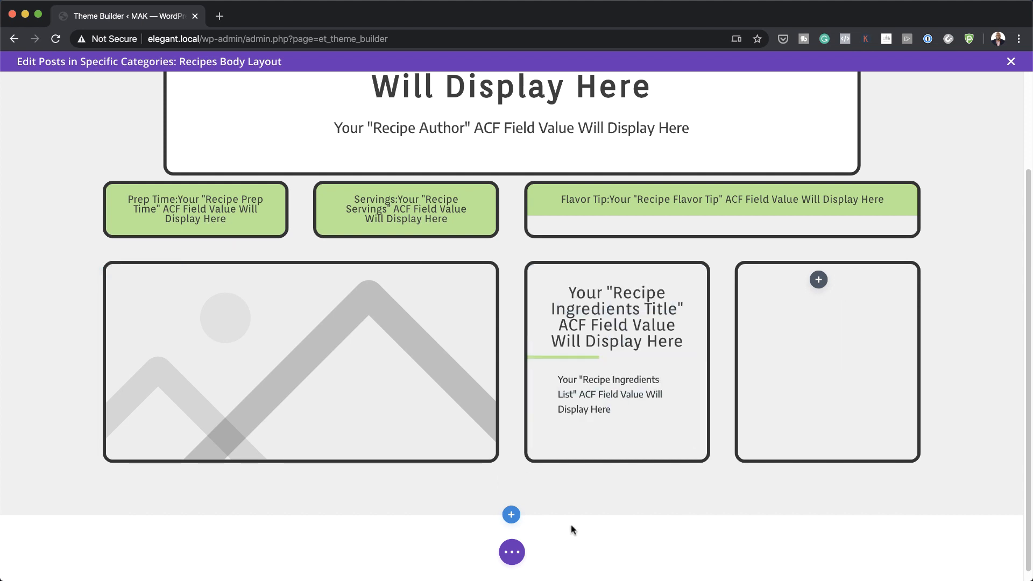
left_click(511, 553)
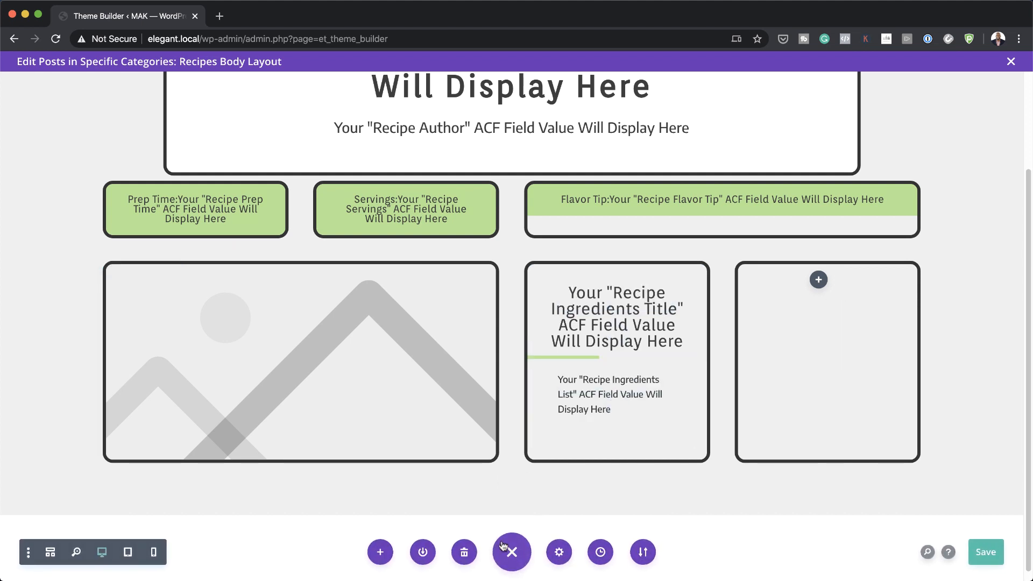
left_click(50, 554)
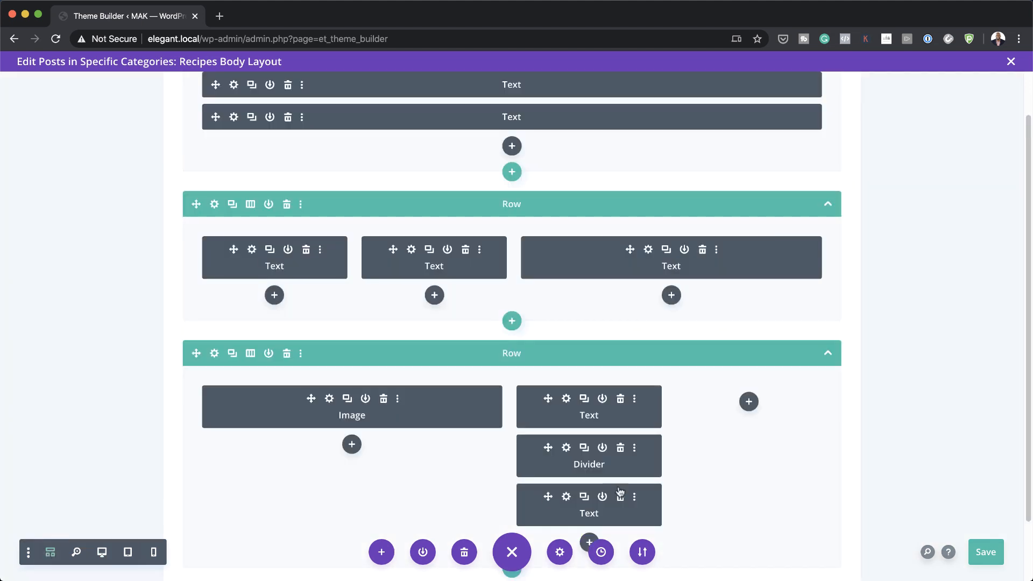
scroll(586, 331, "down", 2)
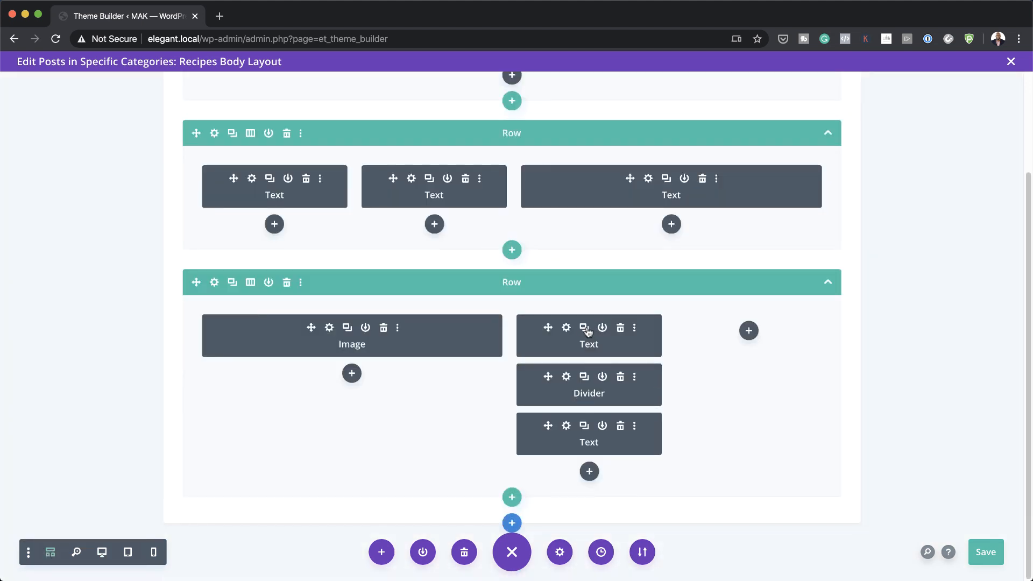
Step: Copy the ingredients title, divider and list text into the third column, then return to desktop preview
left_click(586, 329)
left_click_drag(547, 327, 711, 336)
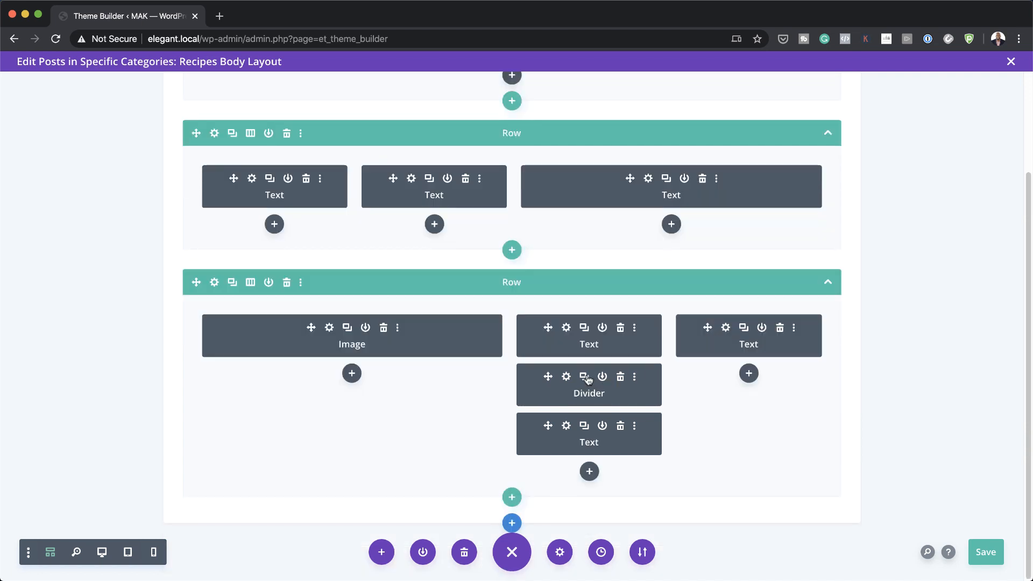
left_click_drag(548, 377, 708, 385)
left_click(584, 426)
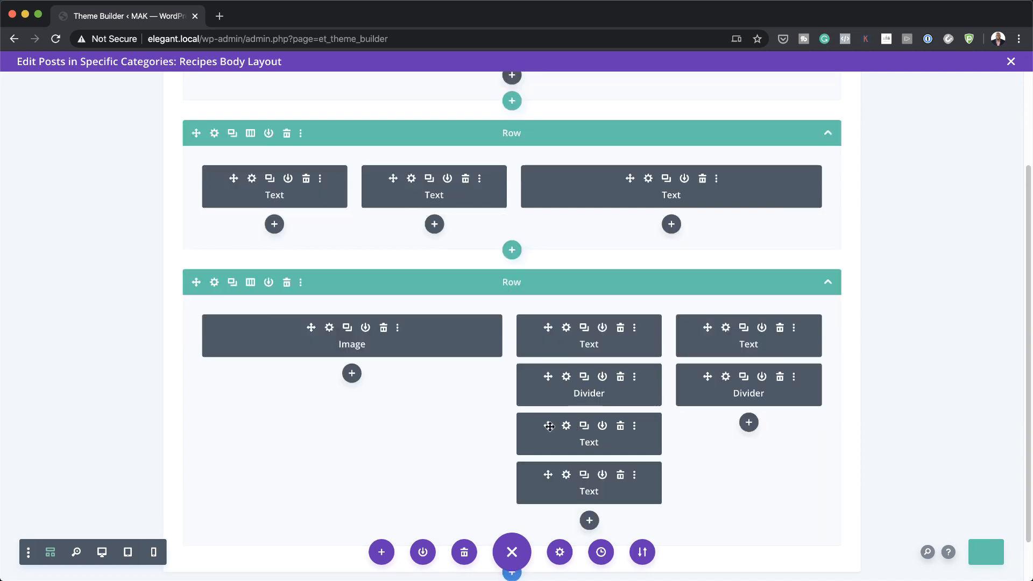
left_click_drag(550, 426, 708, 427)
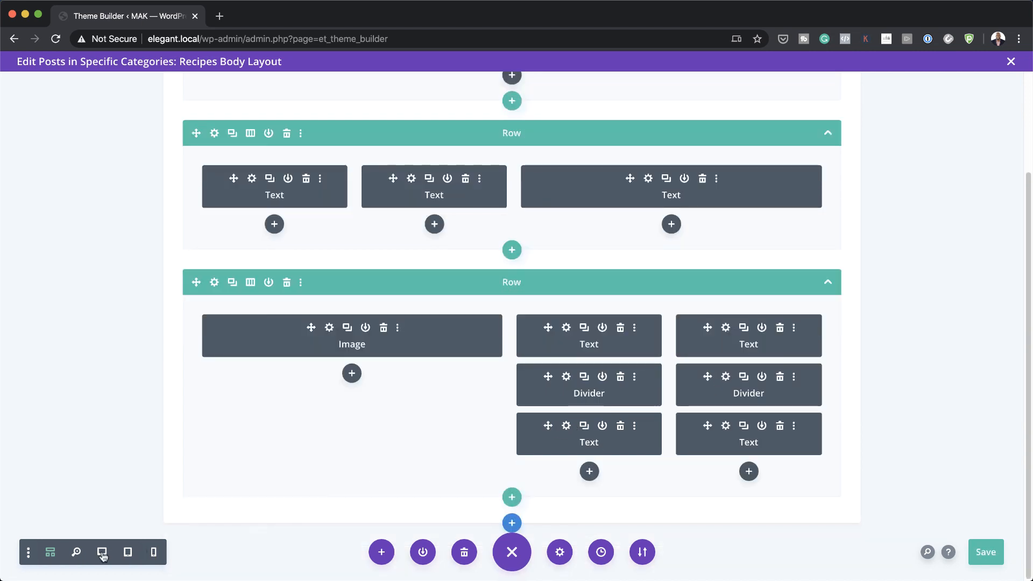
left_click(102, 554)
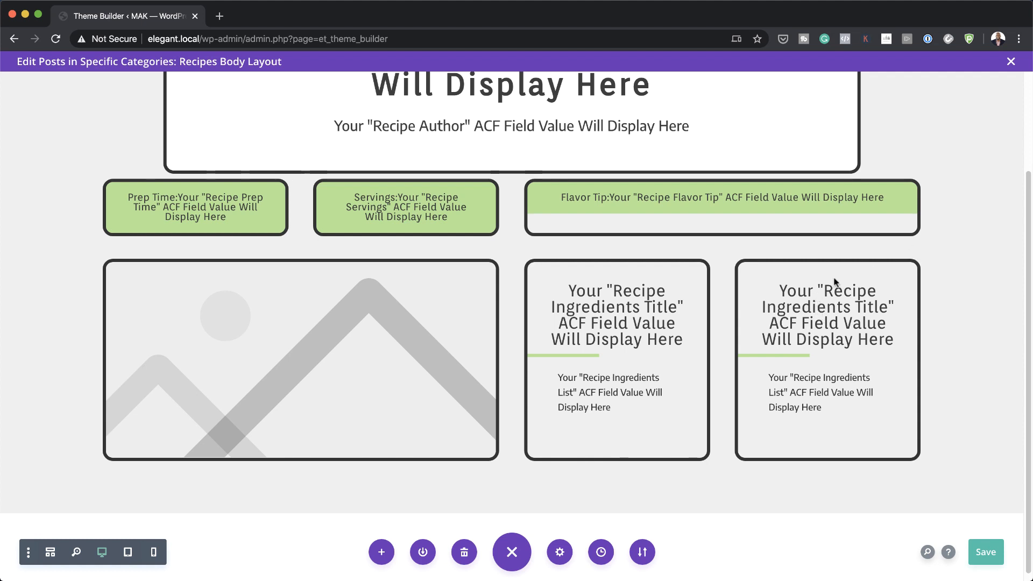
Step: Replace the right card's title content with the Recipe Preparation Title dynamic field
scroll(813, 305, "down", 1)
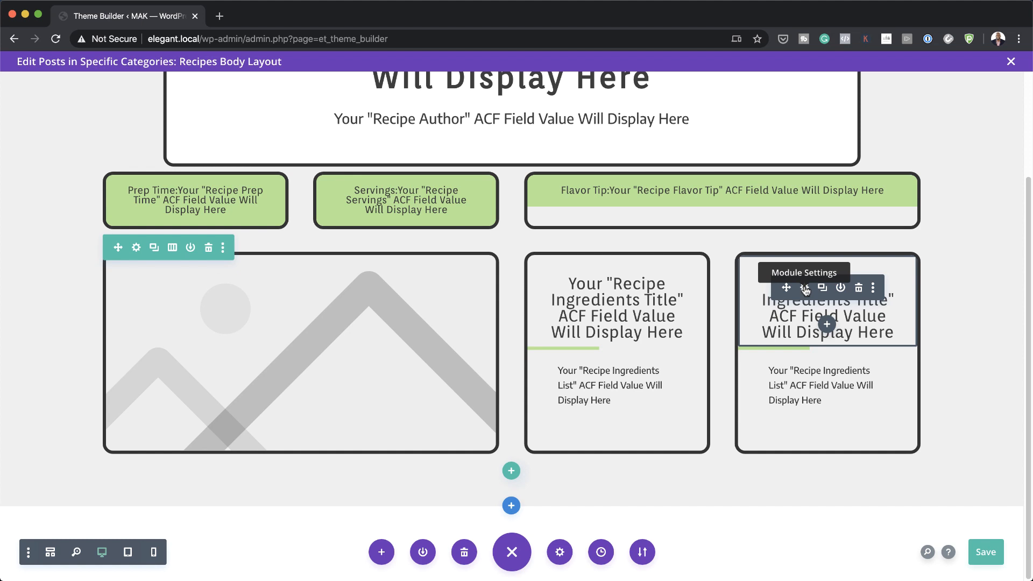
left_click(805, 288)
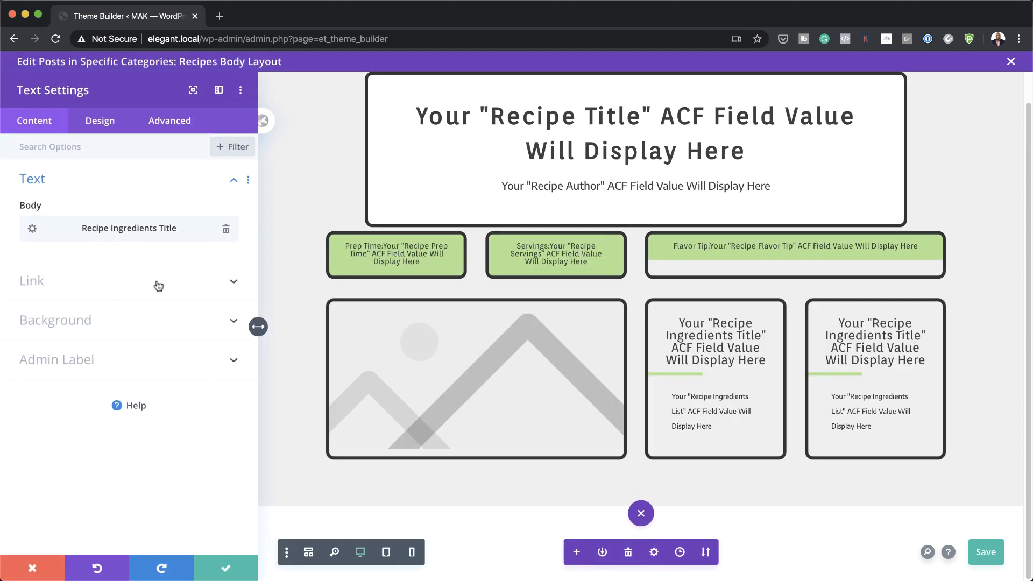
left_click(224, 232)
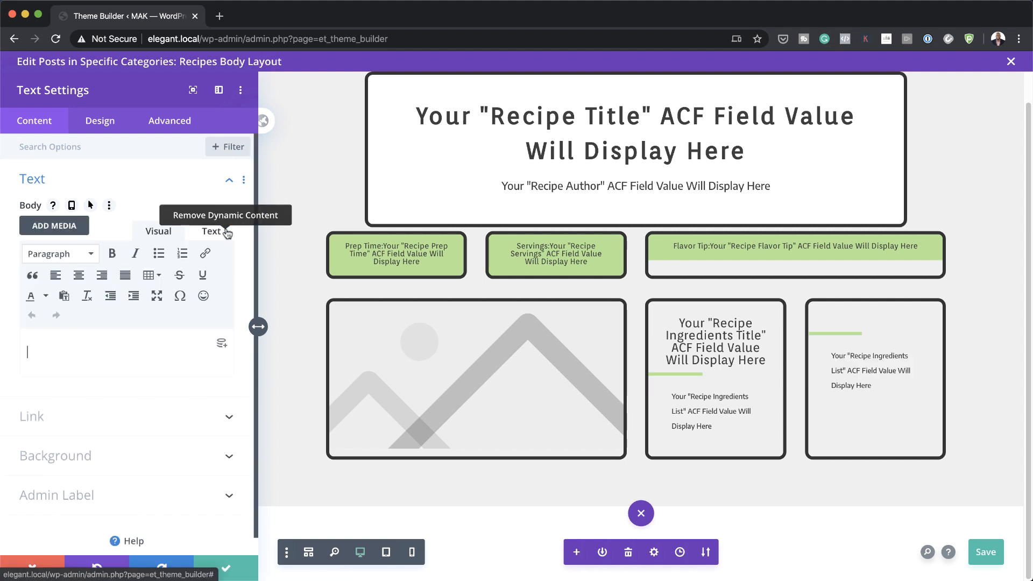
left_click(221, 343)
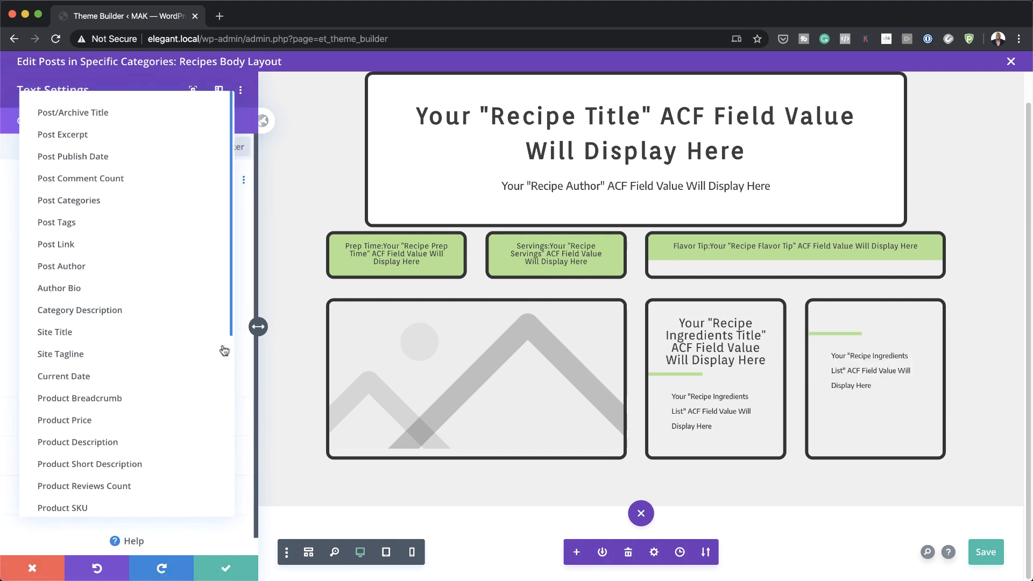
scroll(154, 413, "down", 5)
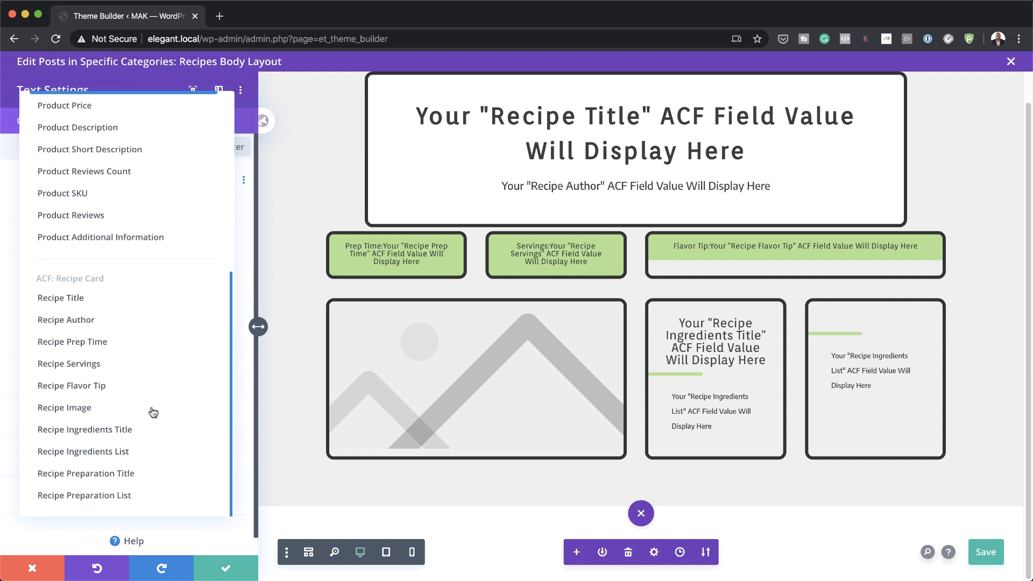
left_click(156, 476)
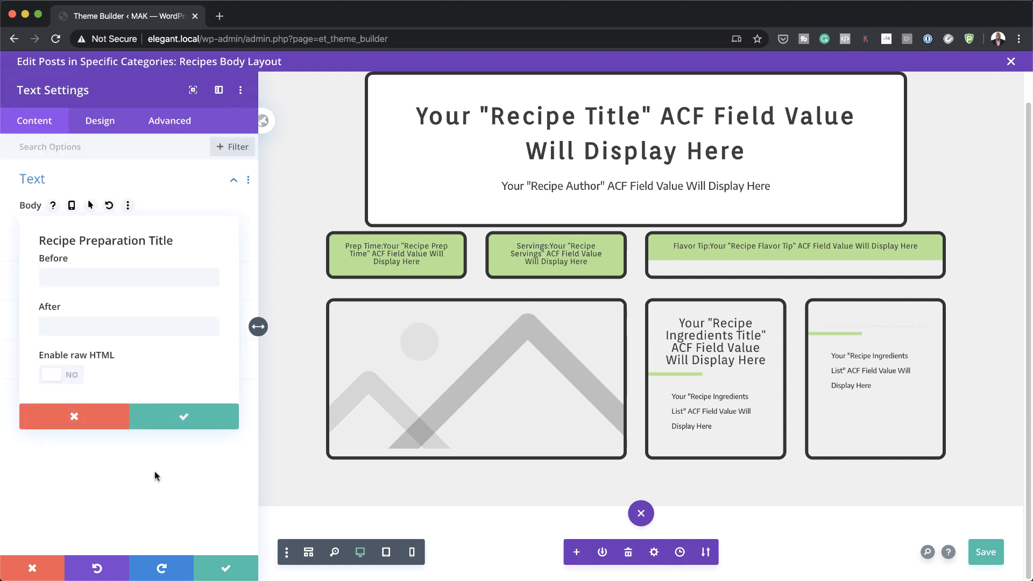
left_click(159, 473)
key("Return")
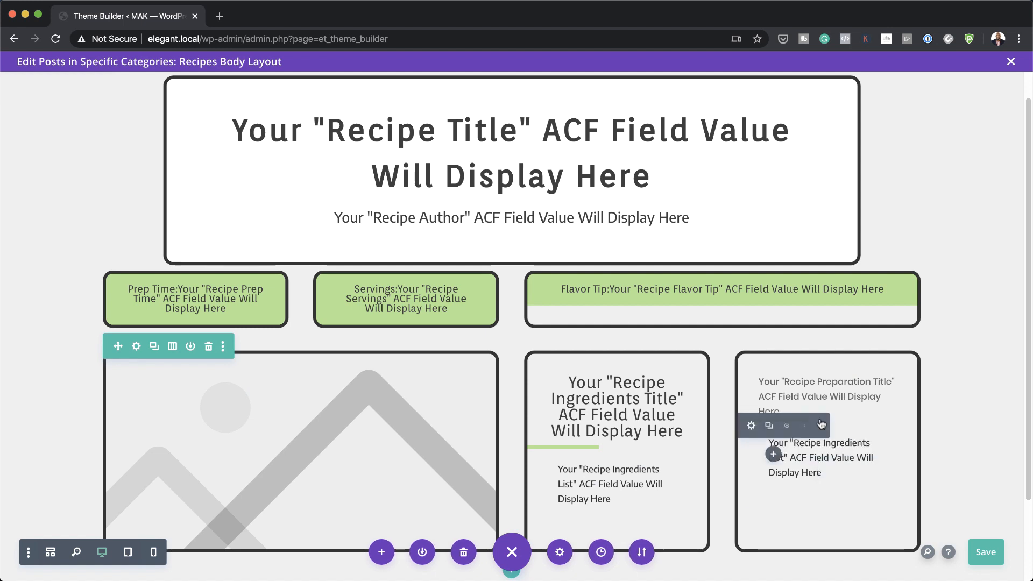
Step: Replace the right card's list content with the Recipe Preparation List dynamic field and save
mouse_move(823, 463)
left_click(805, 442)
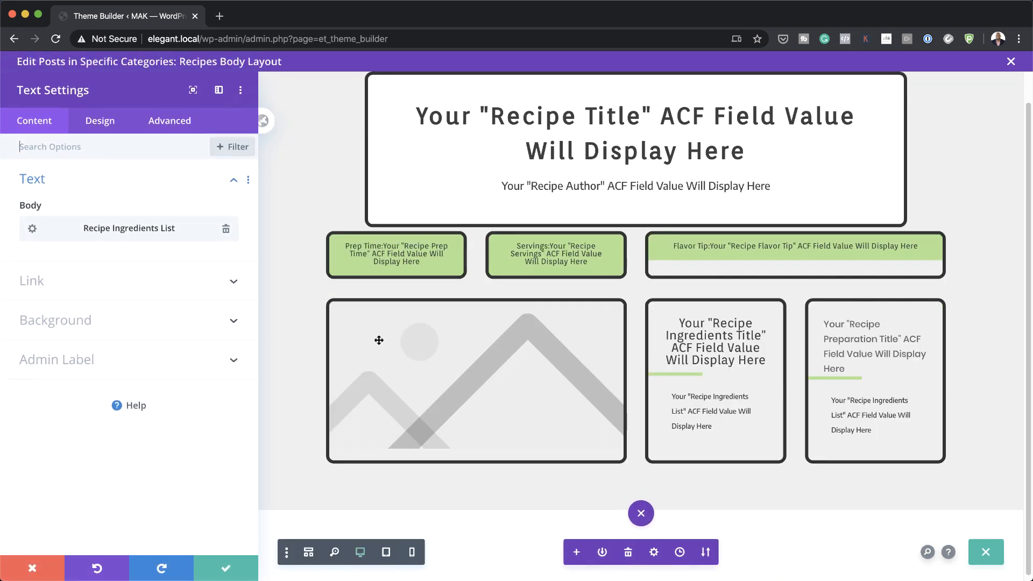
left_click(226, 228)
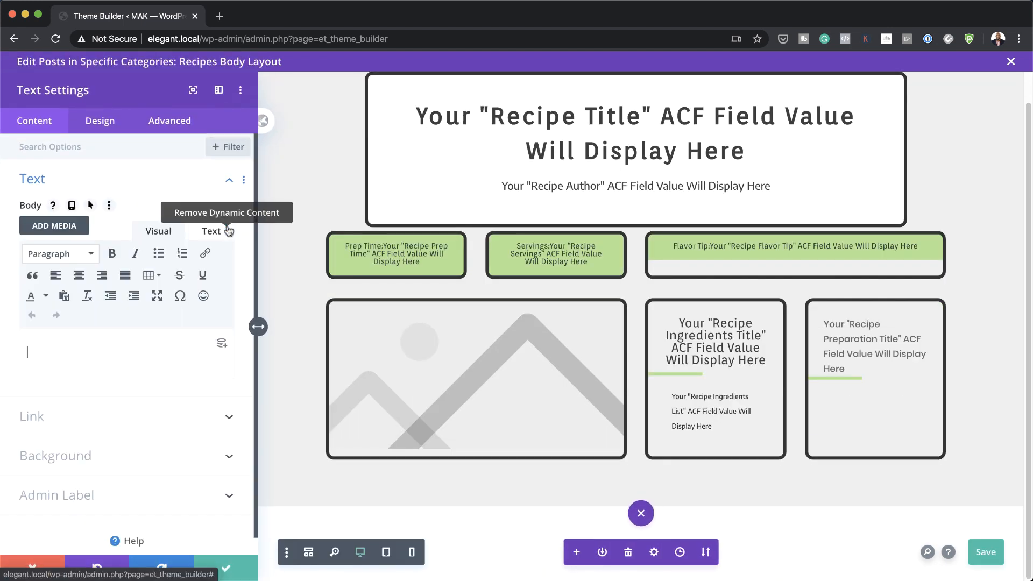
left_click(154, 240)
scroll(171, 493, "down", 6)
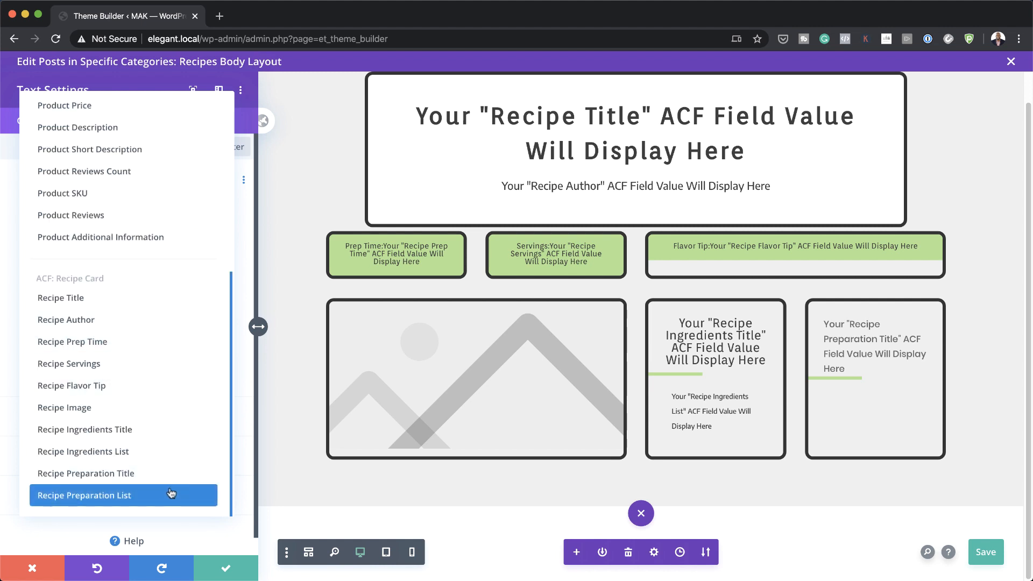
left_click(164, 495)
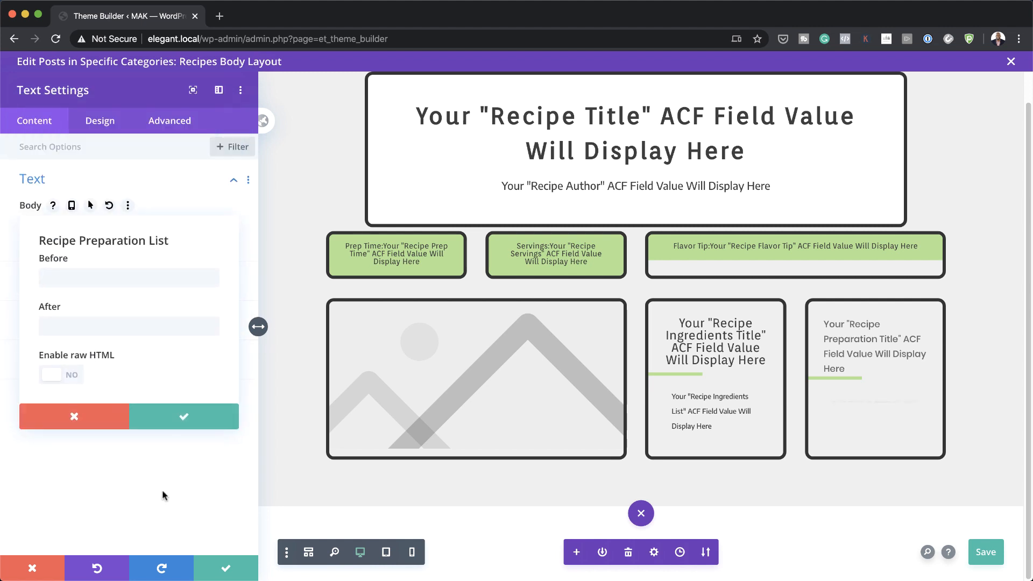
left_click(186, 418)
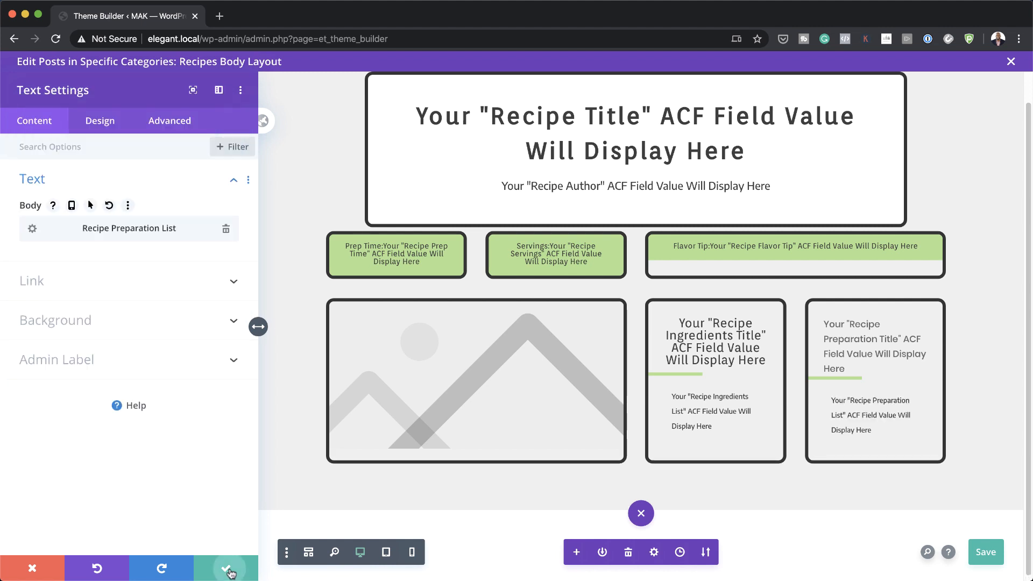
left_click(226, 567)
scroll(623, 454, "down", 2)
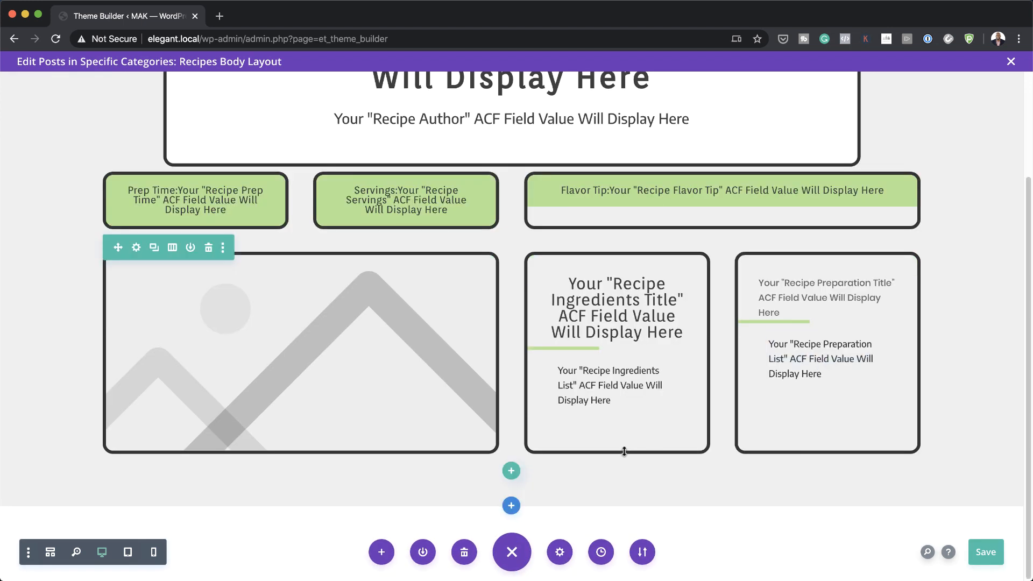
Step: Add a three-quarter plus one-quarter column row below the recipe cards
left_click(511, 471)
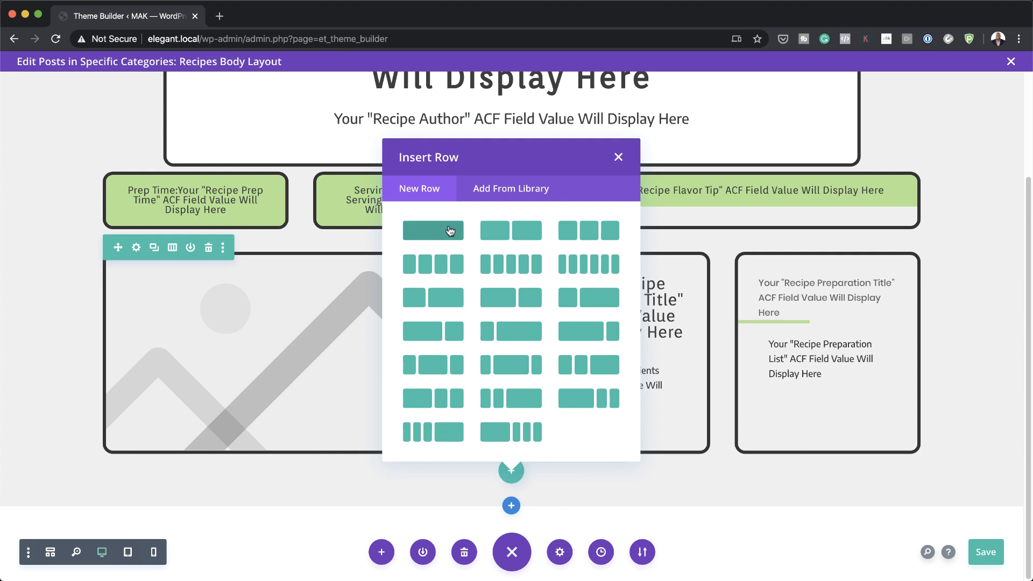
left_click(433, 338)
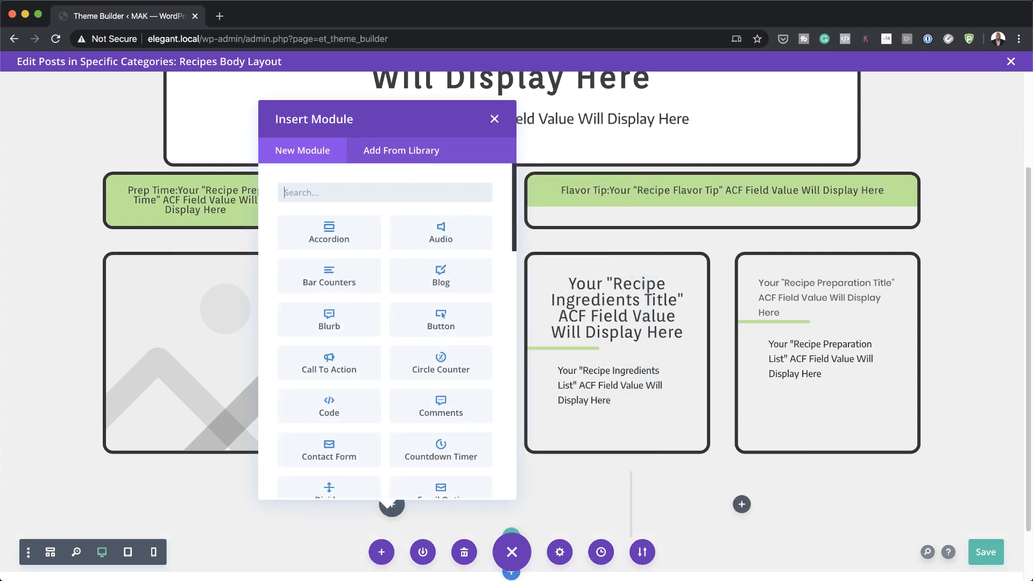
left_click(495, 119)
scroll(473, 377, "down", 2)
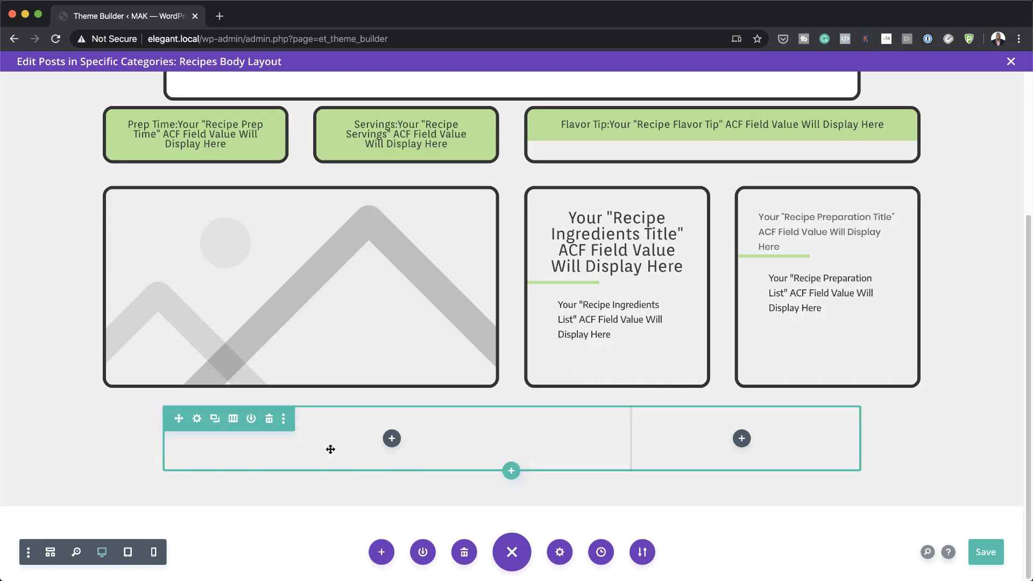
Step: Give the row 100% width, 80% max width and 0vw left and right padding
left_click(198, 419)
left_click(107, 122)
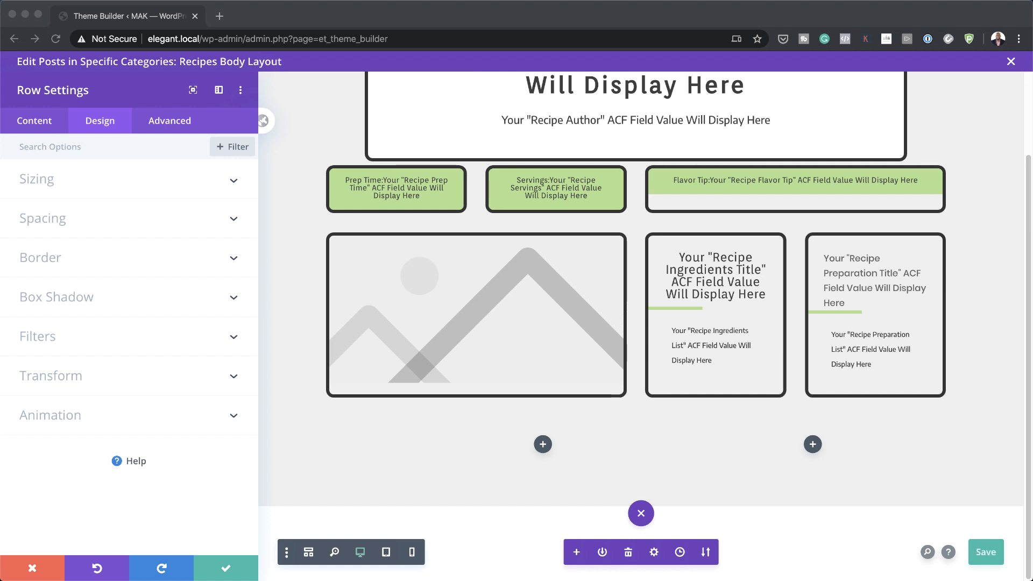
left_click(39, 182)
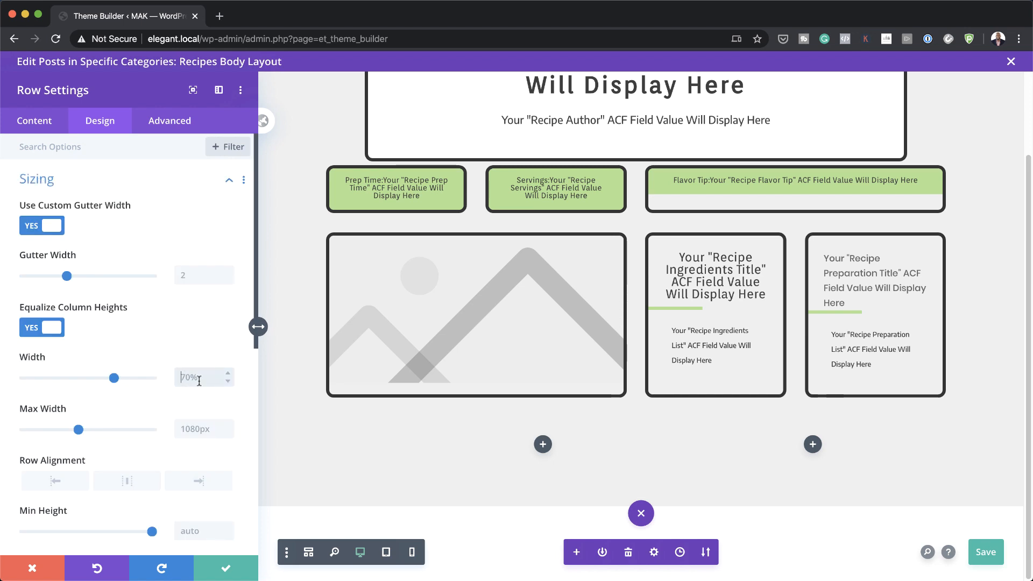
type("100")
key("Tab")
type("80%")
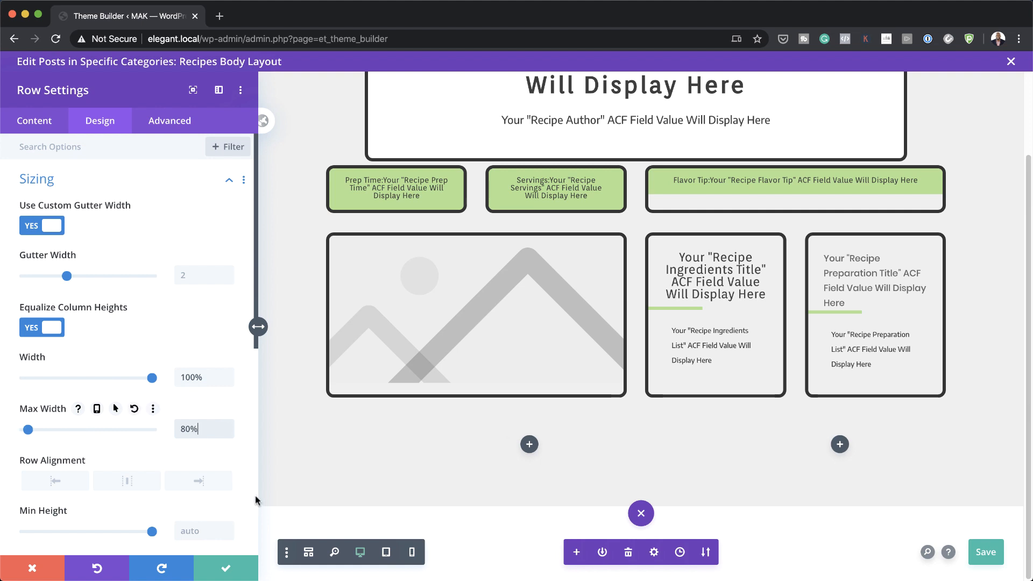
scroll(168, 361, "down", 4)
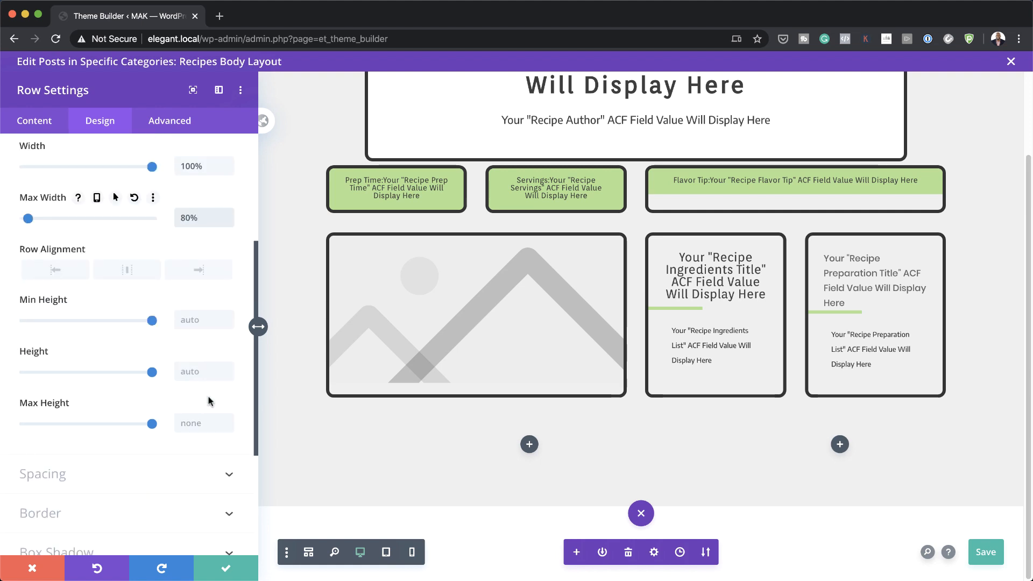
left_click(63, 459)
left_click(146, 263)
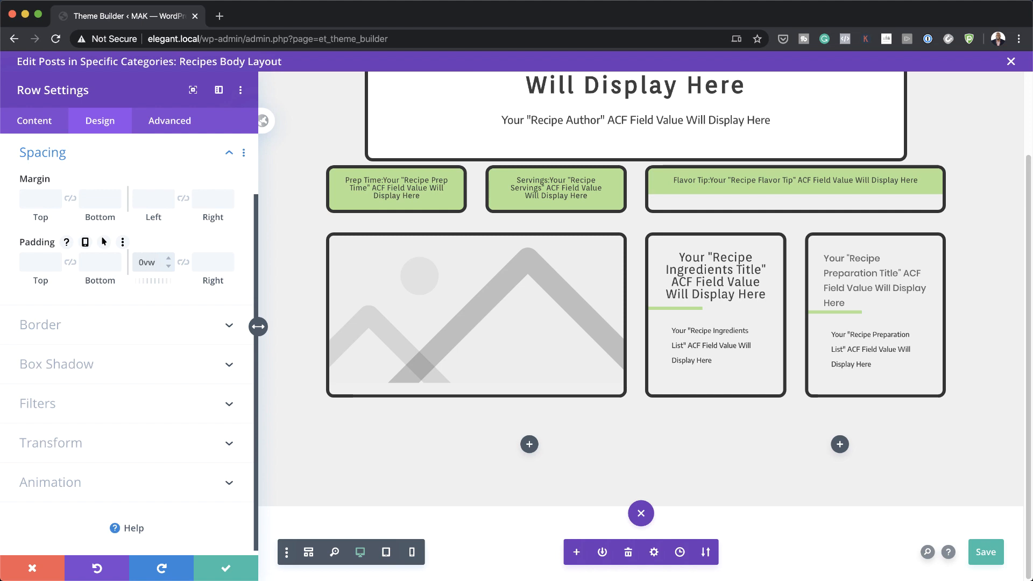
left_click(183, 262)
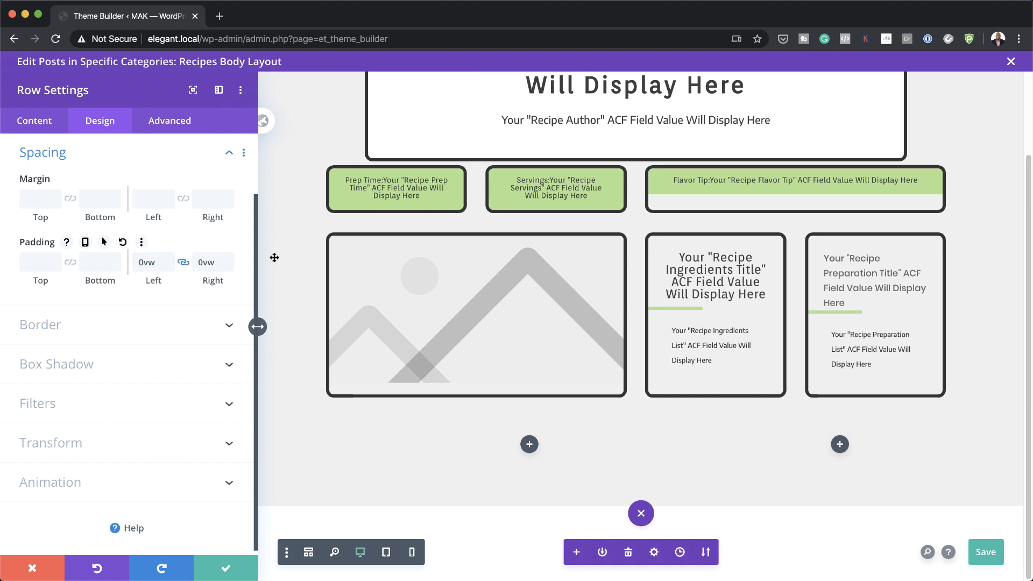
left_click(37, 122)
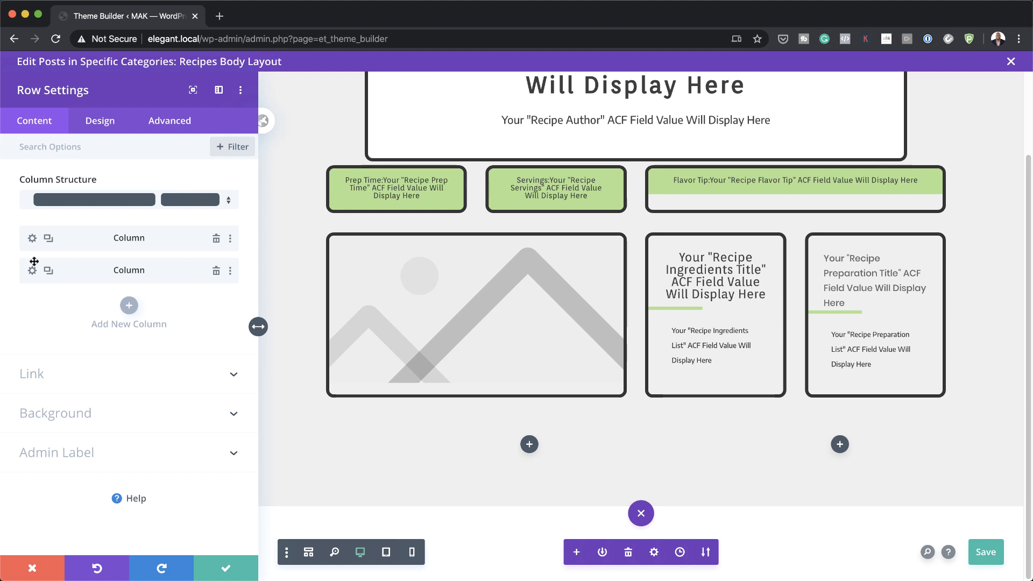
Step: Give the bottom row's wide first column a white background
left_click(31, 239)
left_click(59, 322)
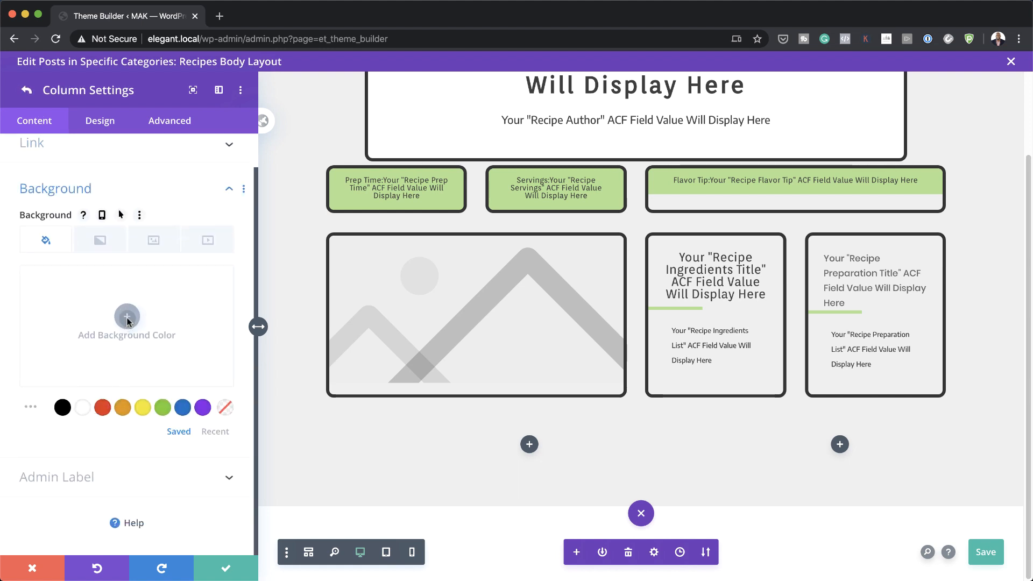
left_click(127, 316)
left_click(84, 408)
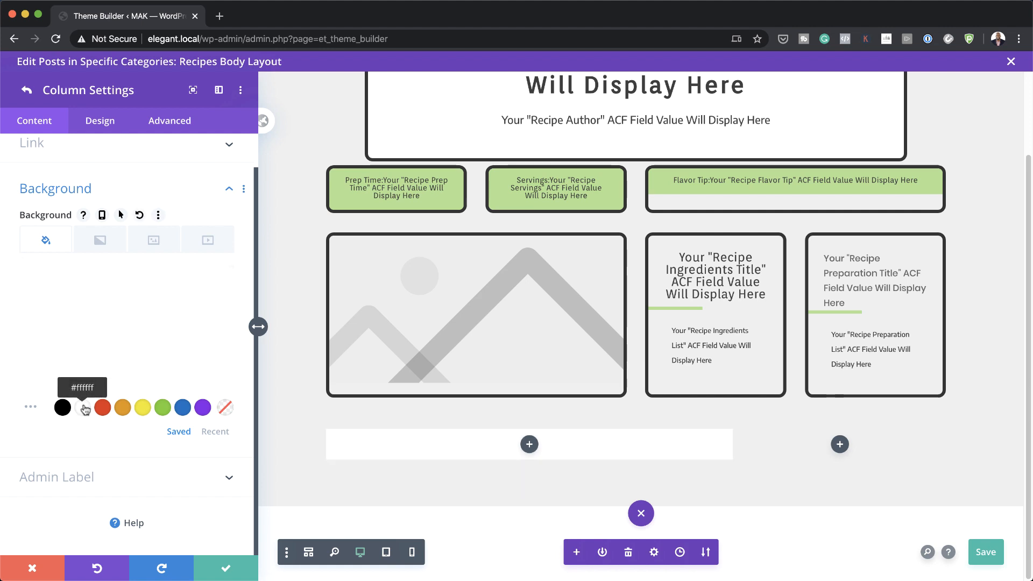
Step: Adjust the column's top and left padding values
left_click(99, 124)
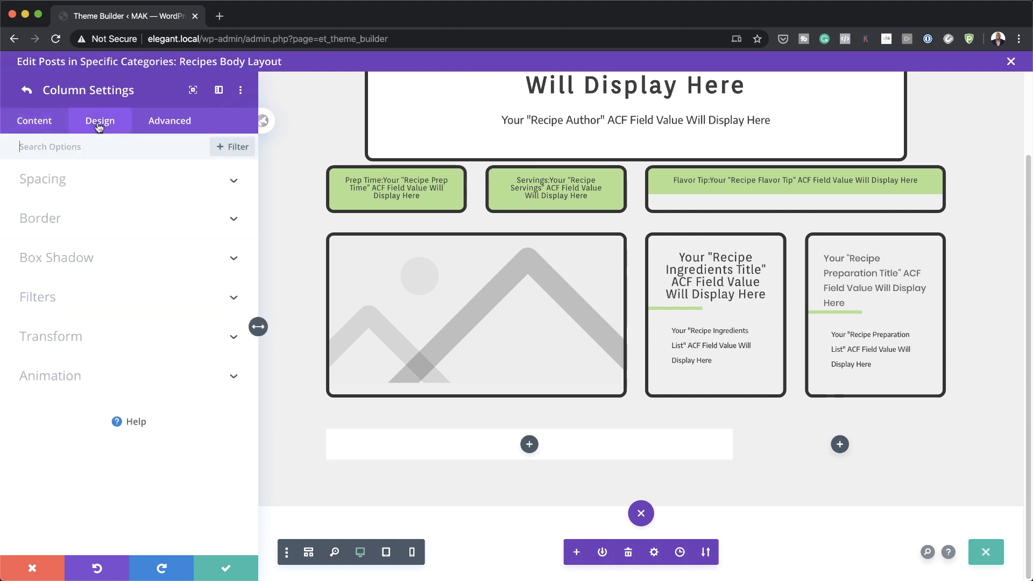
left_click(58, 179)
left_click(42, 225)
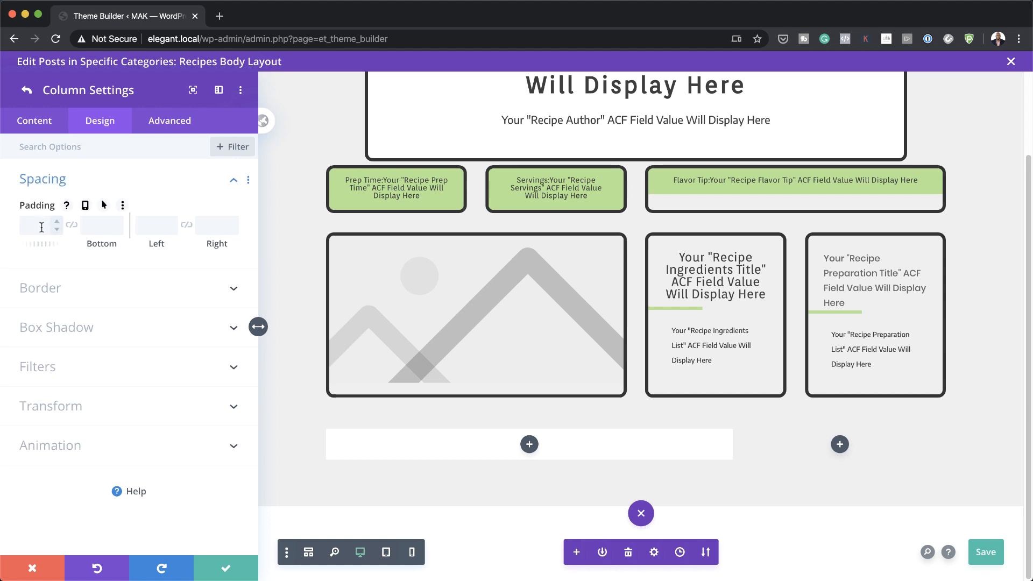
left_click(152, 226)
key("BackSpace")
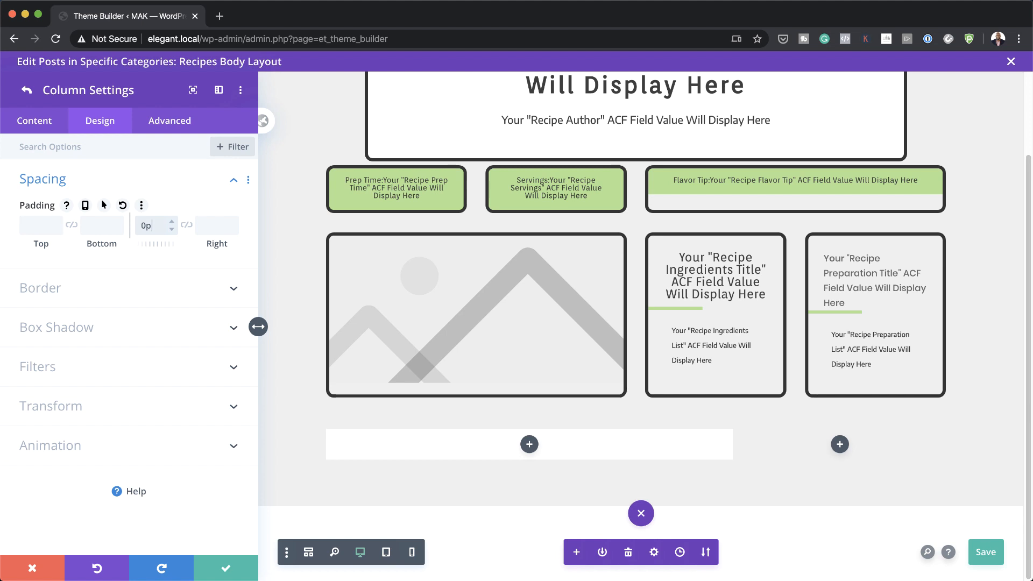
Step: Give the column a 5px rounded border and confirm the column and row settings
left_click(54, 288)
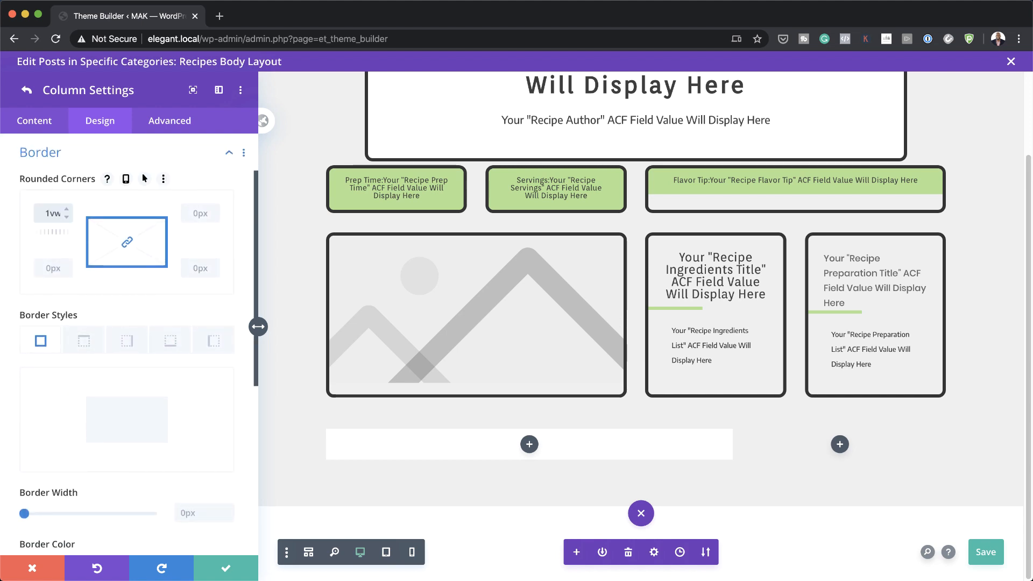
scroll(81, 420, "down", 1)
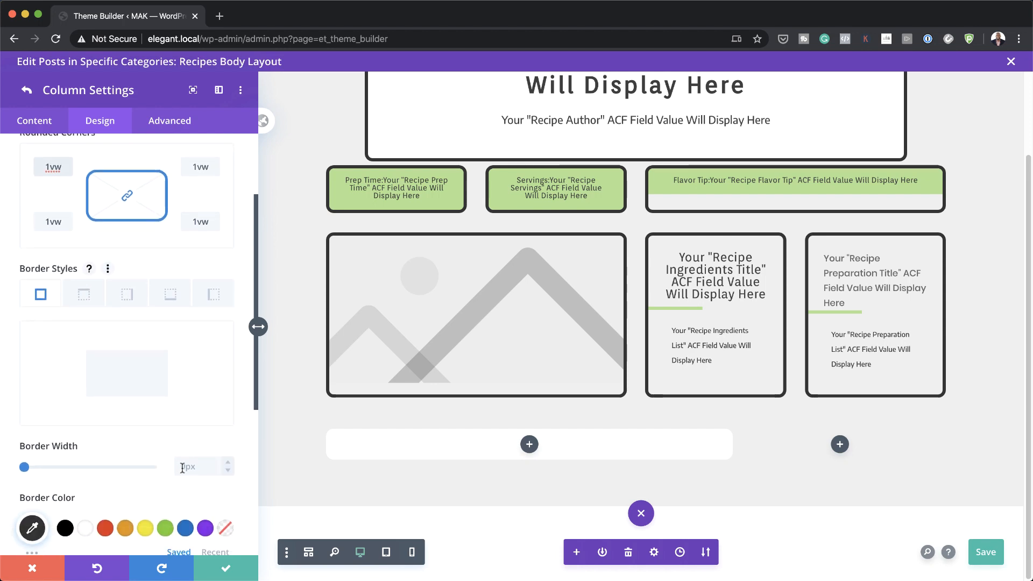
left_click(207, 467)
type("5px")
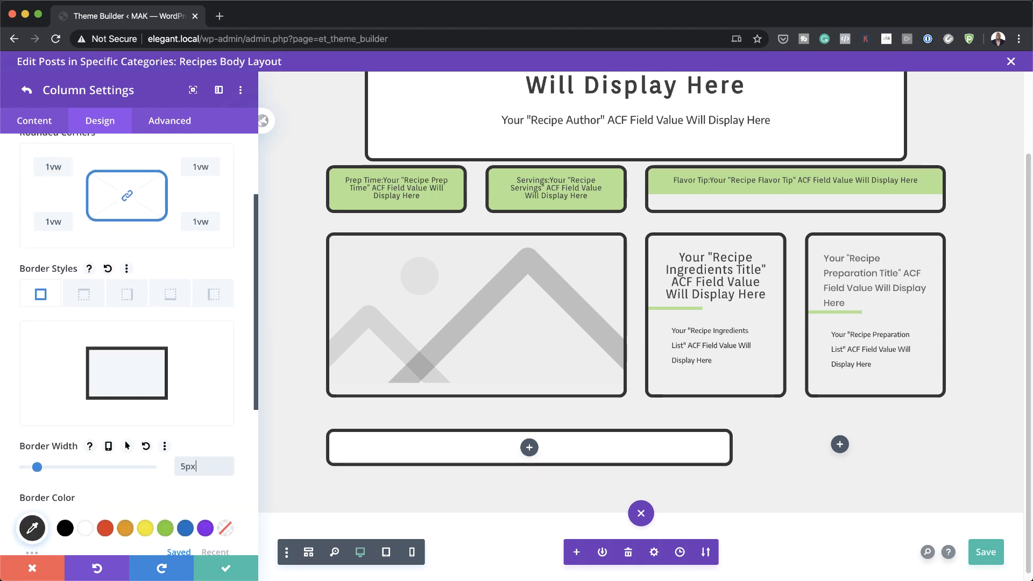
left_click(227, 568)
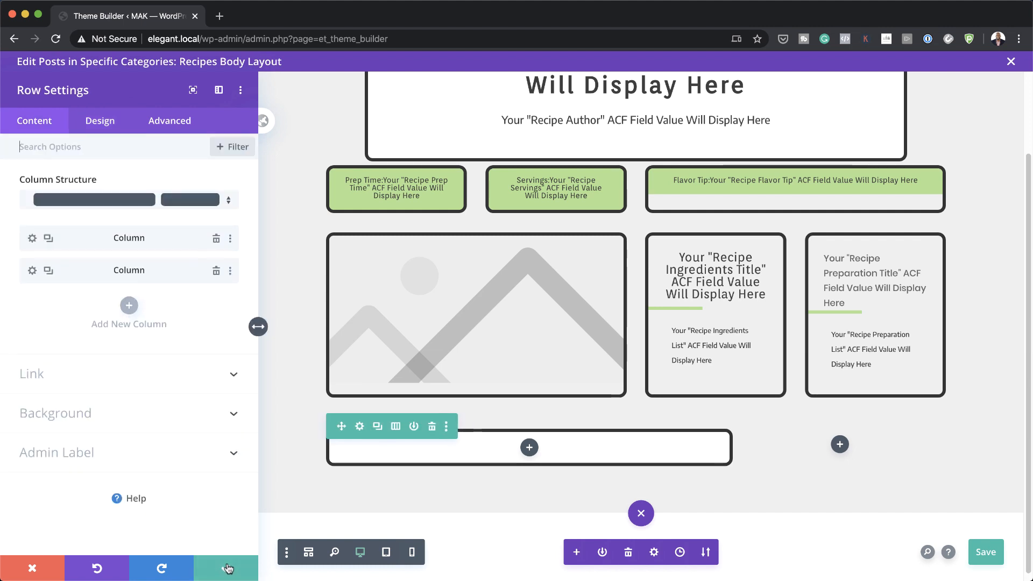
left_click(227, 569)
scroll(641, 438, "down", 3)
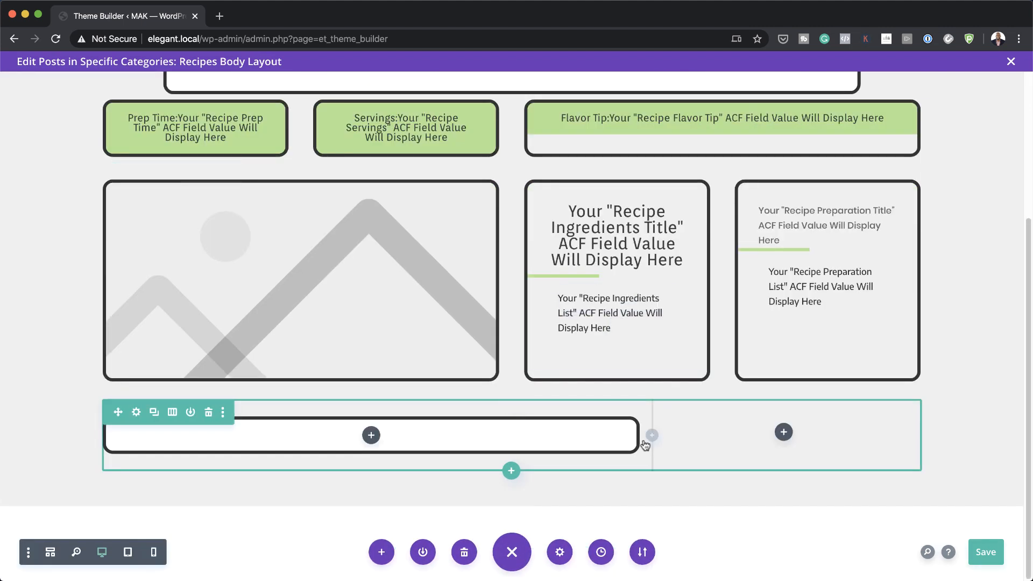
Step: Insert a Post Content module into the bottom row's left column
left_click(371, 436)
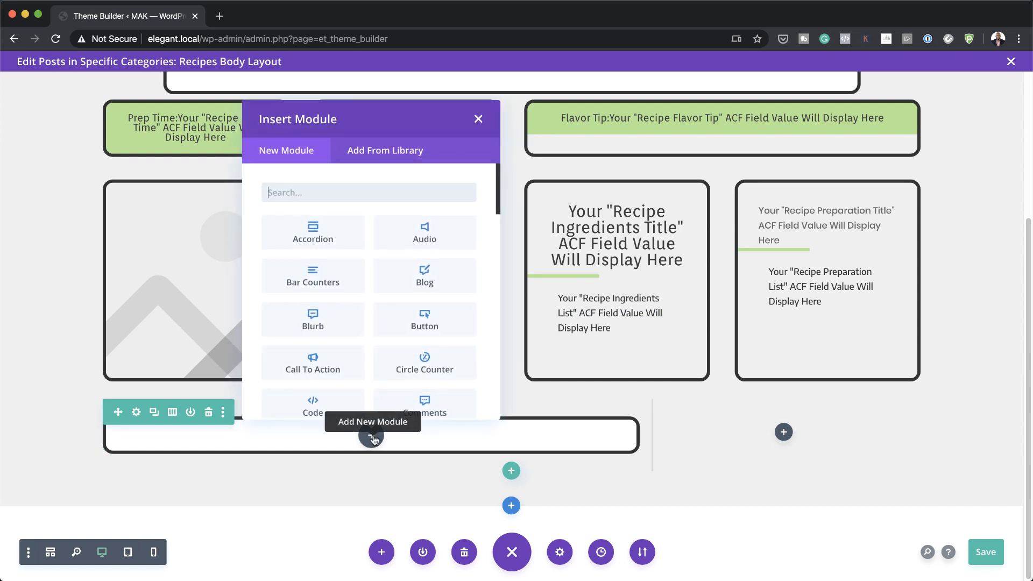
scroll(462, 377, "down", 5)
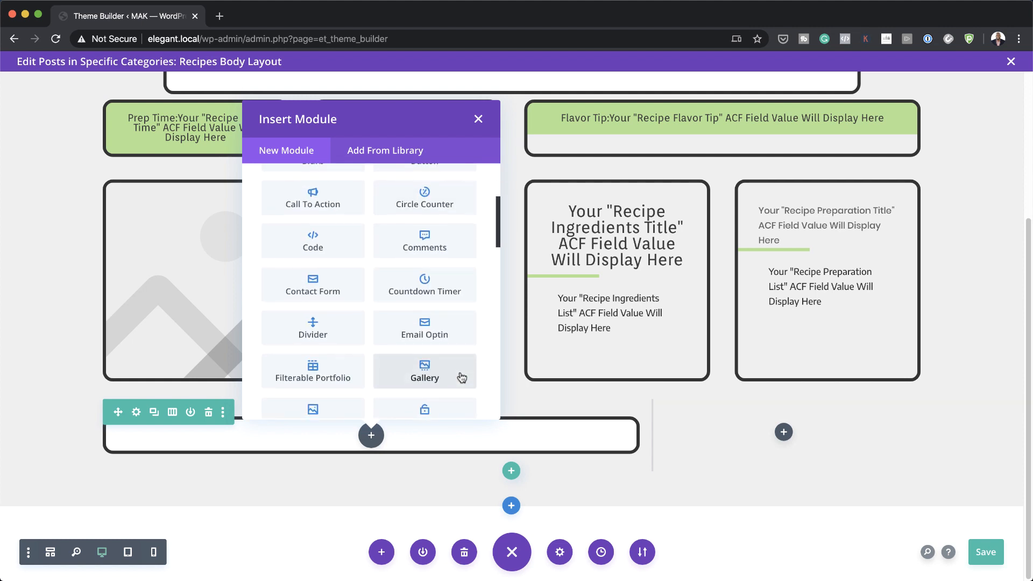
scroll(462, 378, "down", 2)
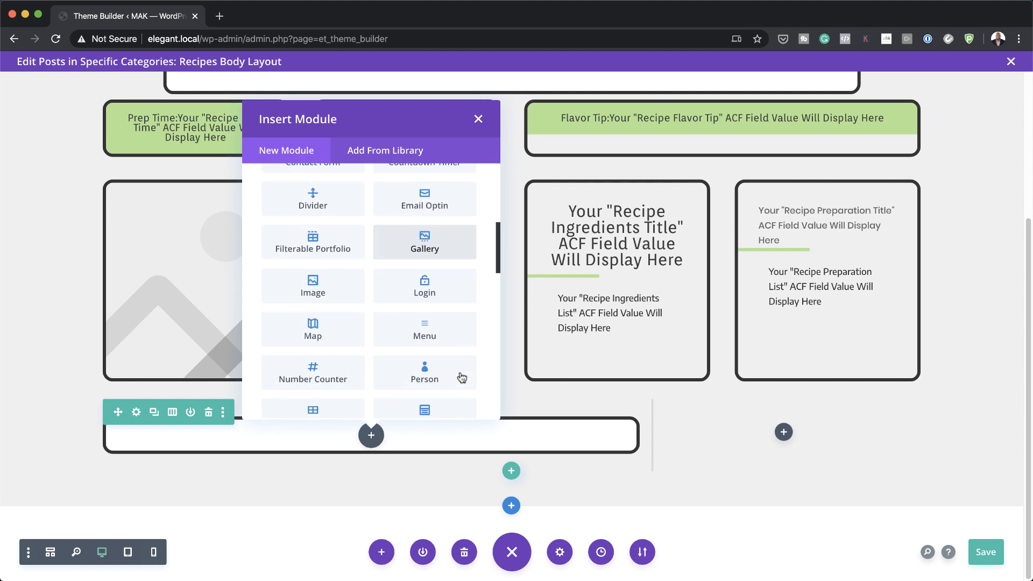
left_click(440, 358)
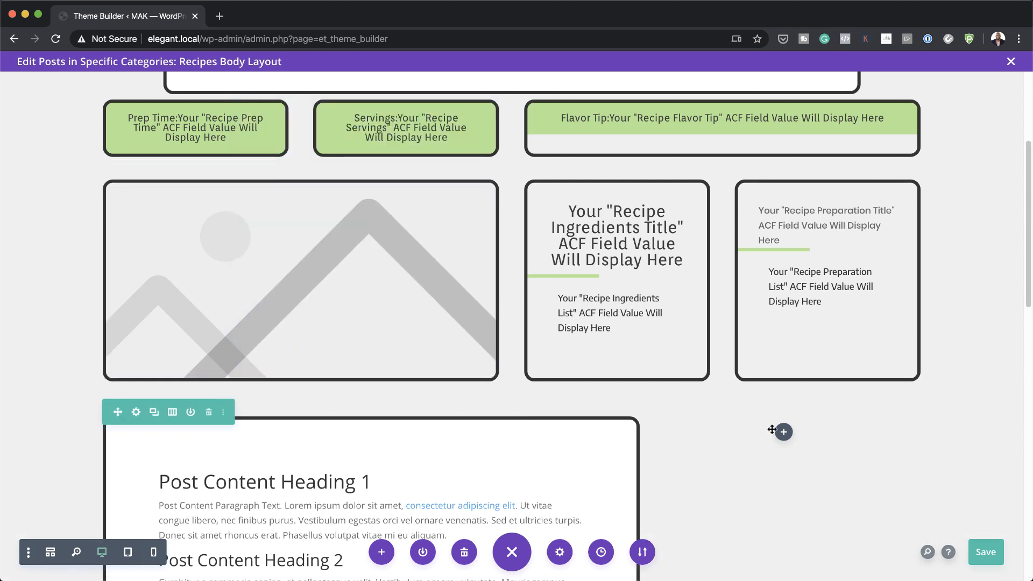
scroll(395, 359, "down", 4)
Step: Style the module's body text in Encode Sans, 0.9vw size, with 2em line height
left_click(396, 360)
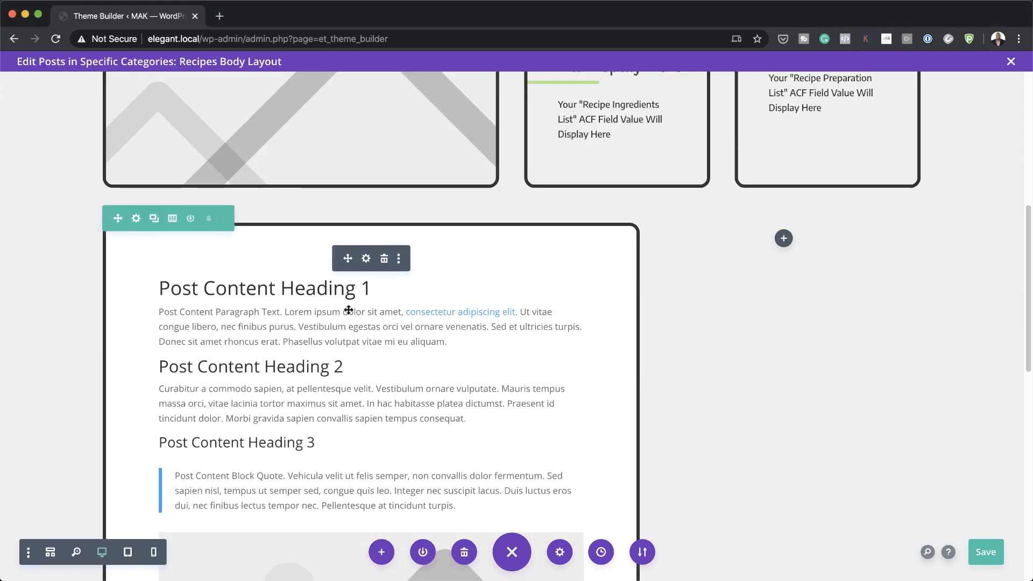
left_click(366, 260)
left_click(100, 121)
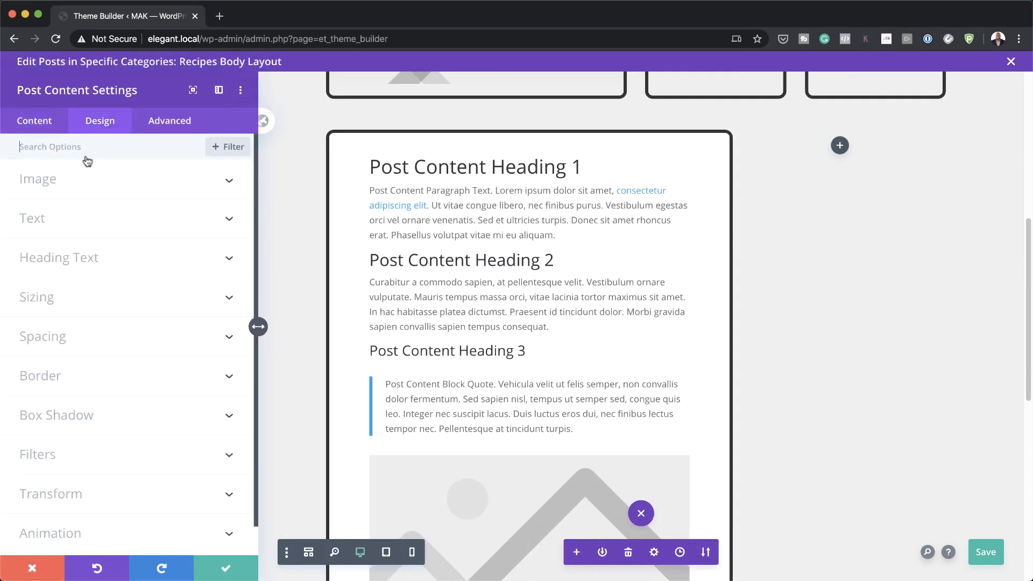
left_click(58, 218)
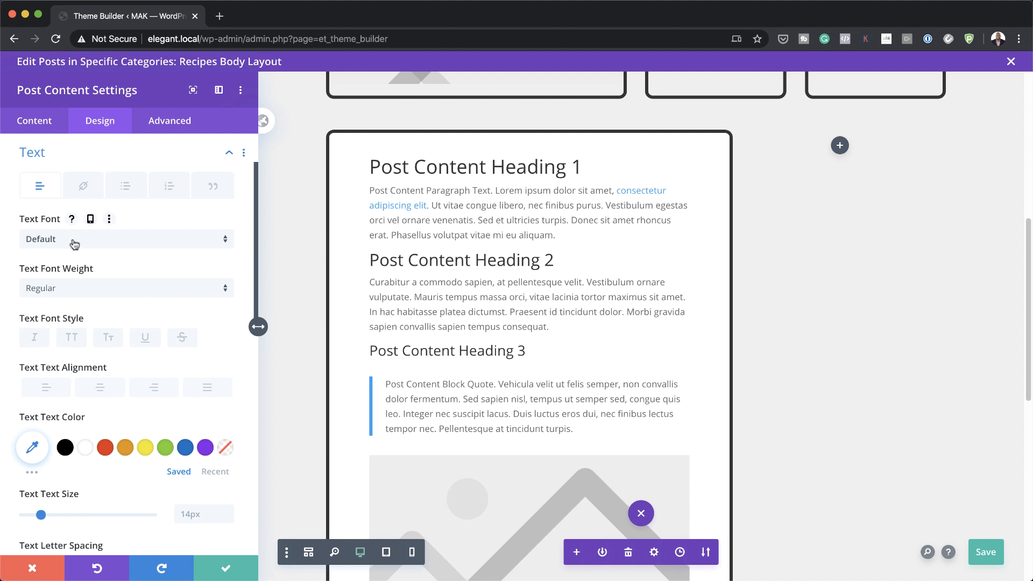
left_click(75, 241)
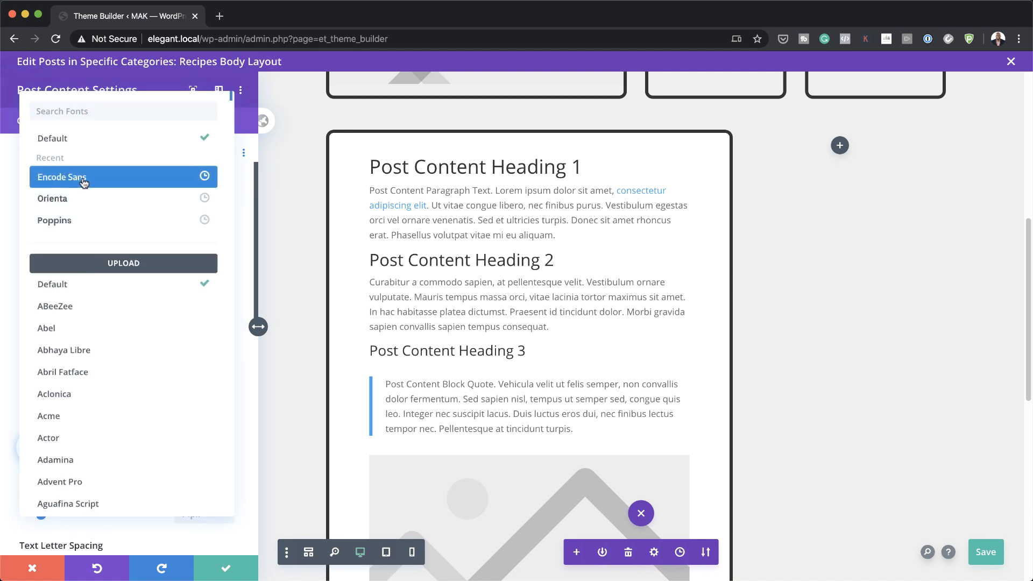
left_click(62, 177)
left_click(187, 471)
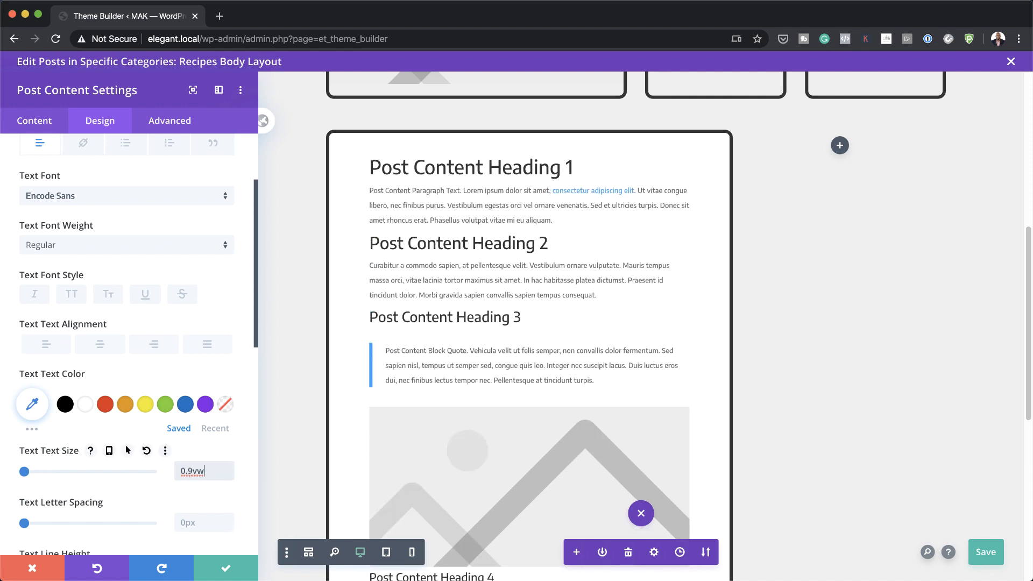
scroll(117, 512, "down", 1)
scroll(118, 512, "down", 5)
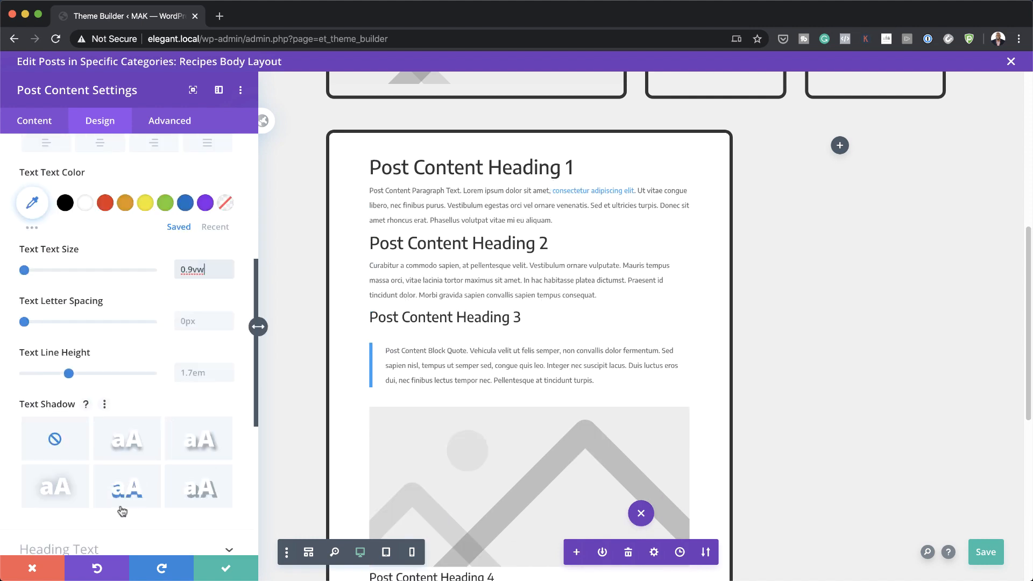
left_click(199, 372)
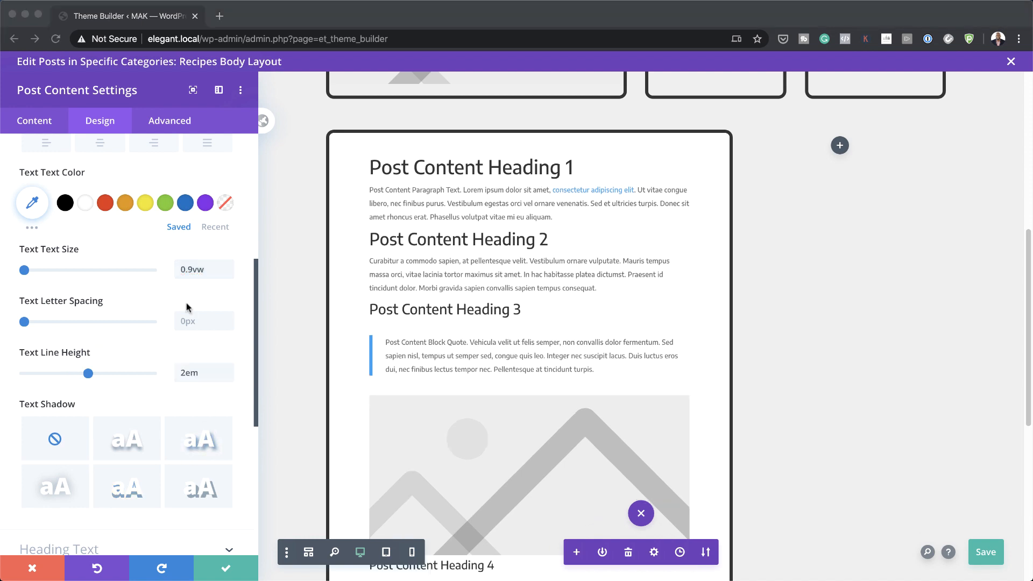
Step: Set the H1 heading font to Orienta and adjust its heading styling
scroll(188, 307, "up", 7)
scroll(184, 306, "down", 10)
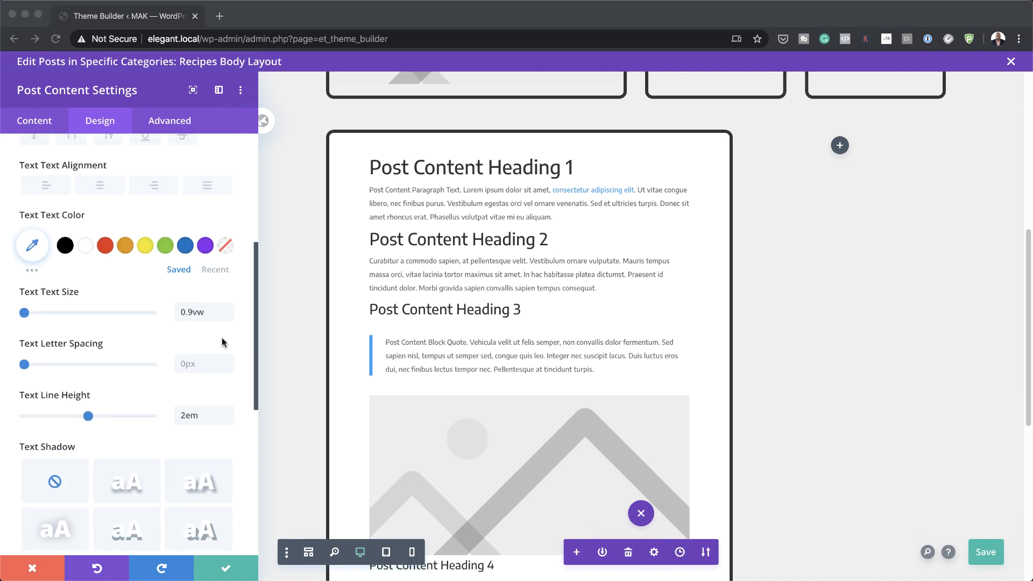
left_click(103, 373)
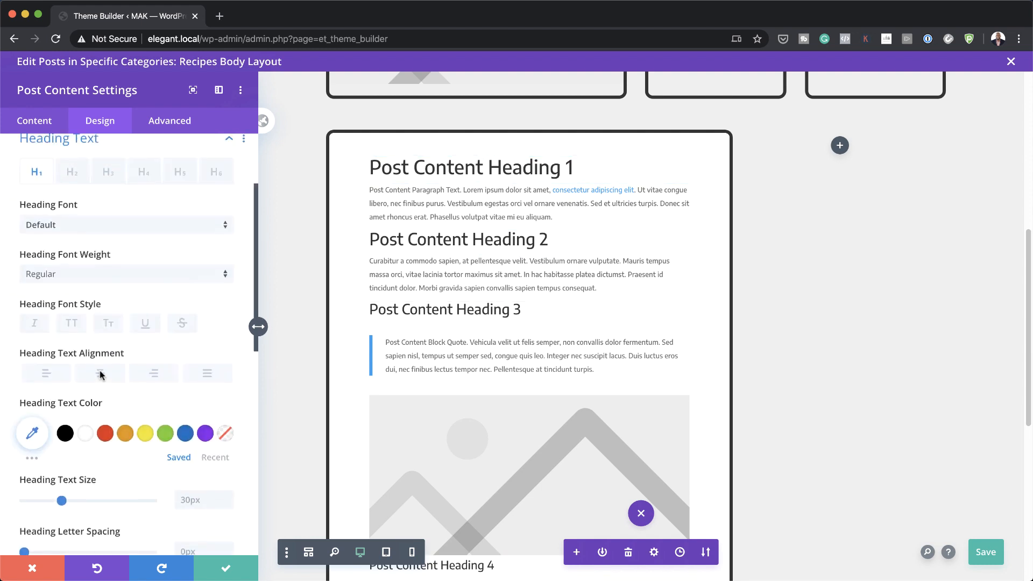
left_click(65, 242)
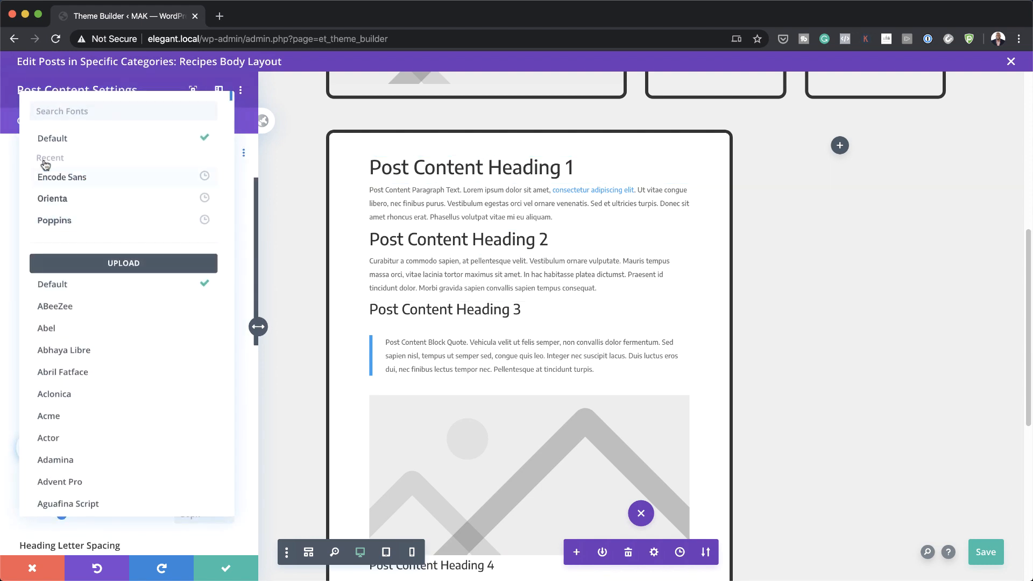
left_click(84, 206)
left_click(34, 446)
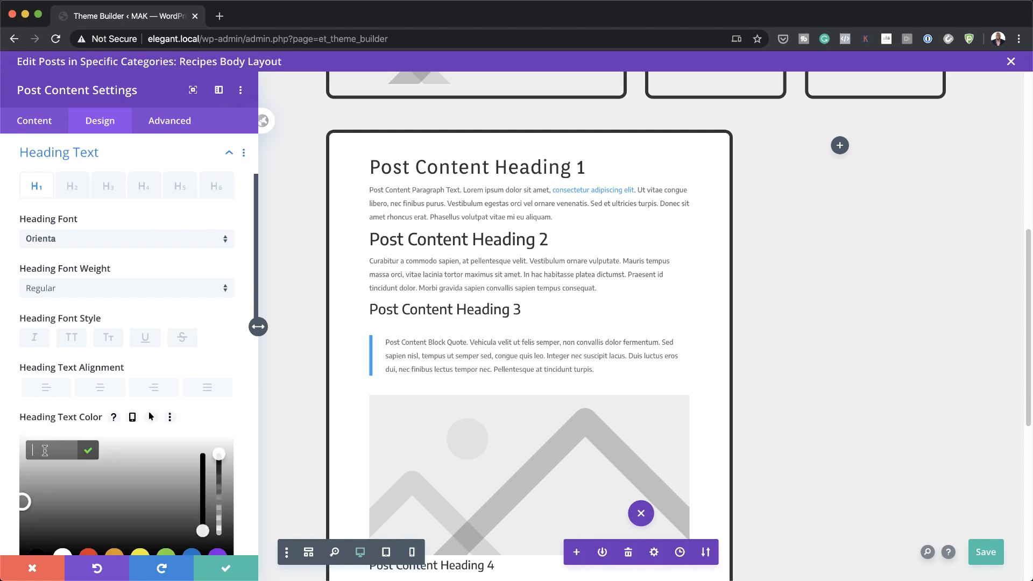
type("2vw")
Step: Set Heading 2 and Heading 3 to Orienta in colour #333333
left_click(72, 186)
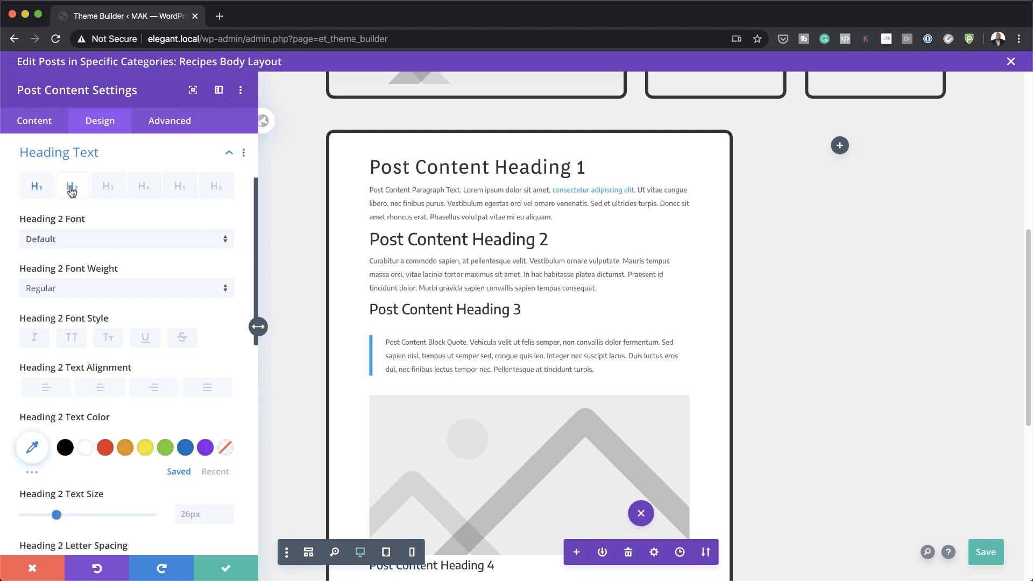
left_click(69, 238)
left_click(87, 197)
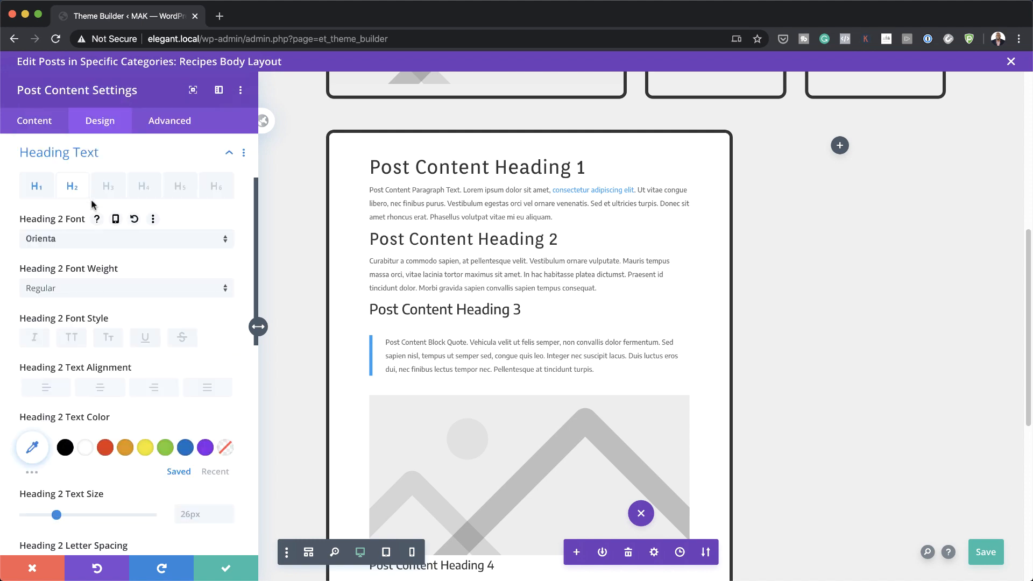
left_click(32, 447)
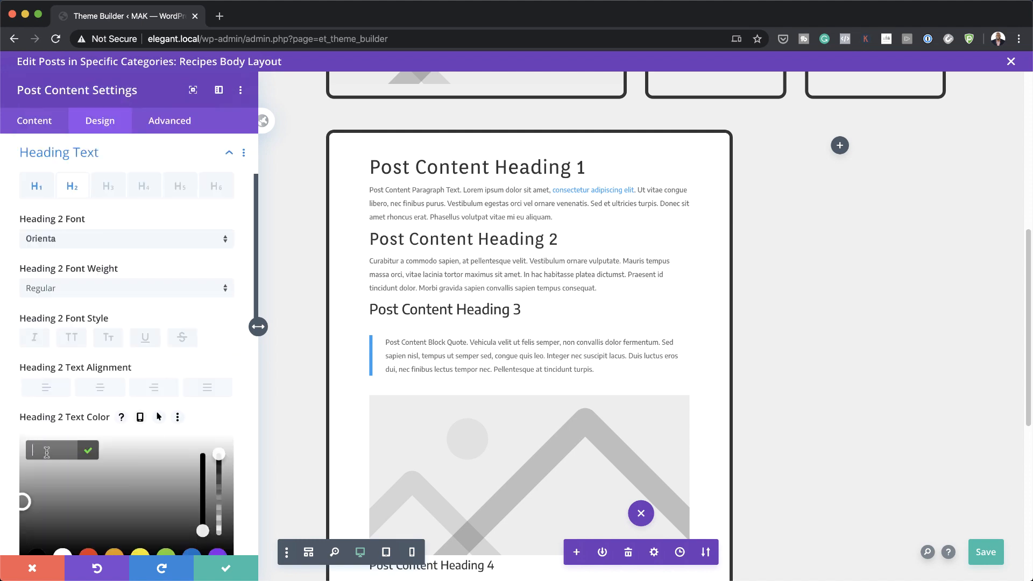
type("#333333")
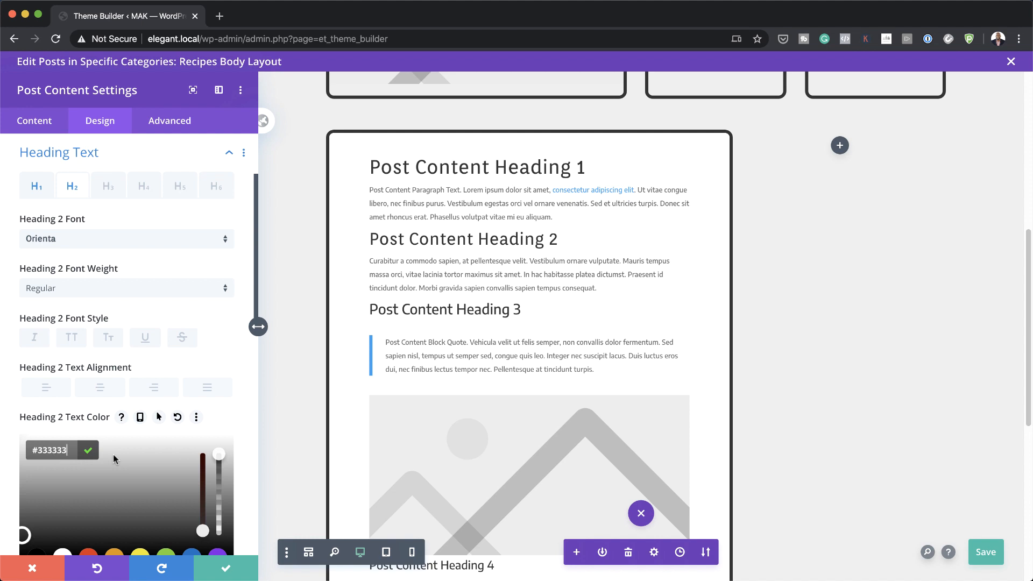
scroll(110, 215, "down", 1)
left_click(108, 173)
left_click(85, 227)
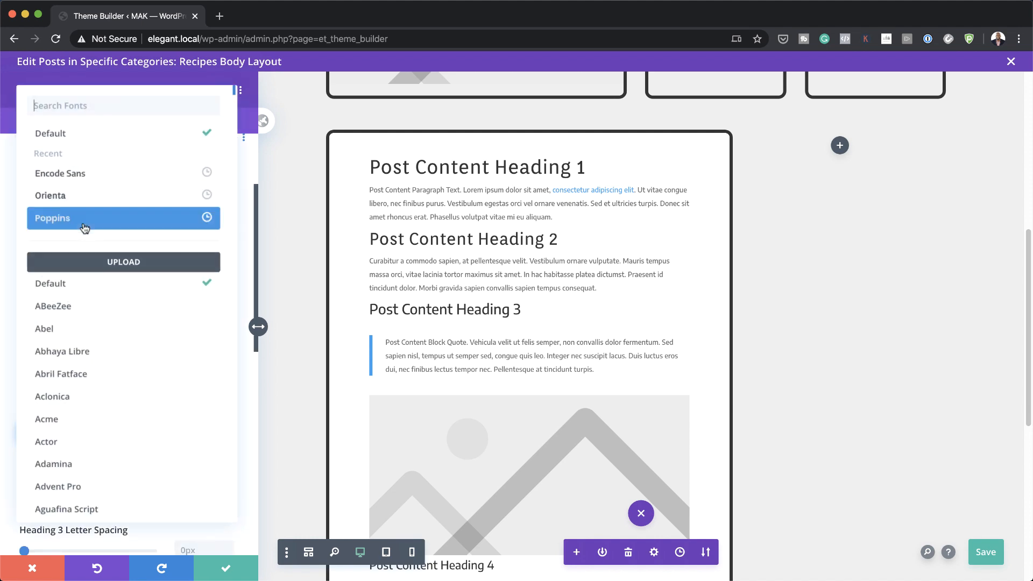
left_click(99, 199)
left_click(32, 432)
type("#333333")
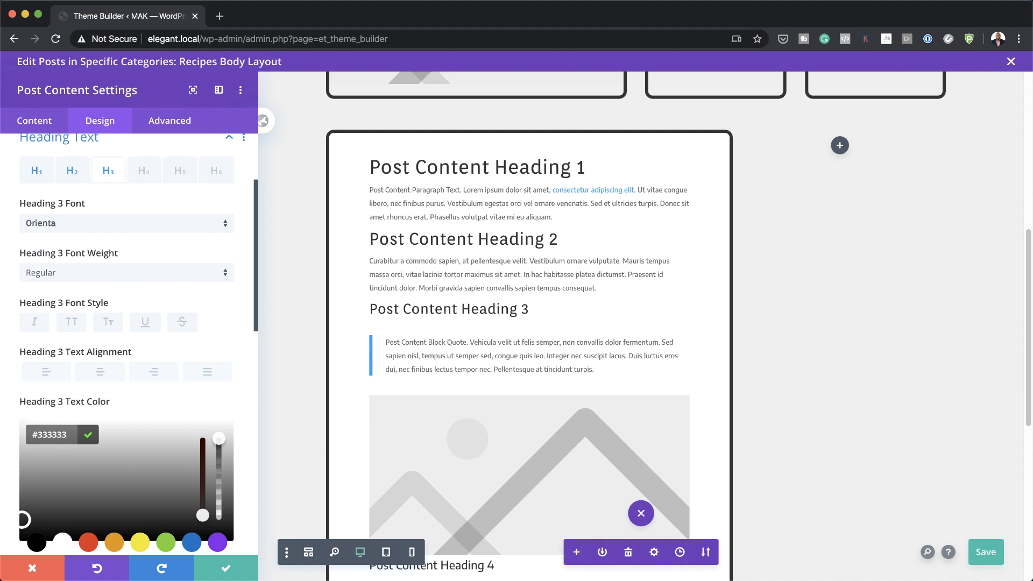
scroll(180, 300, "down", 10)
Step: Give the Post Content module 2vw top and bottom padding, then save the layout and exit
left_click(50, 310)
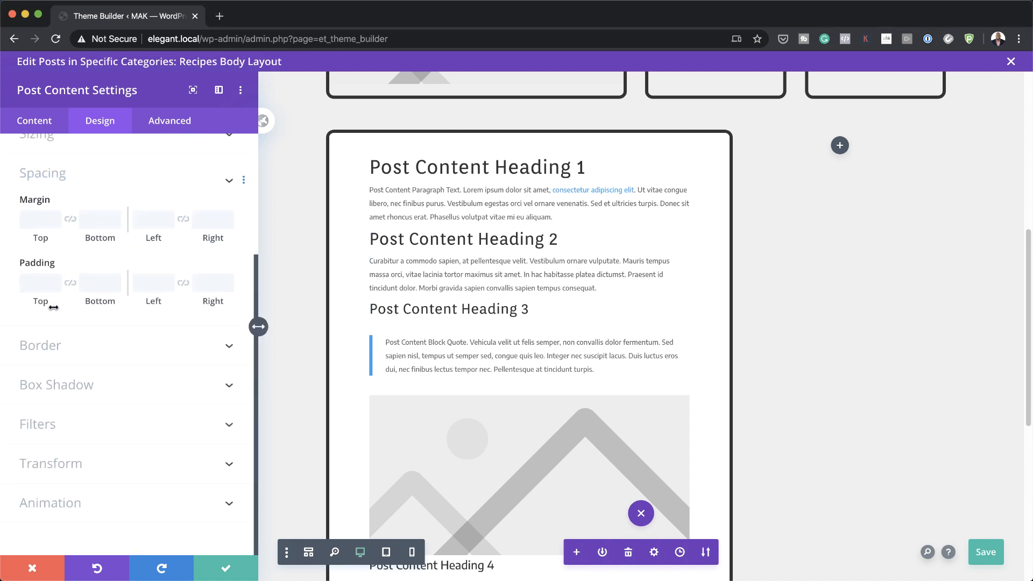
left_click(32, 284)
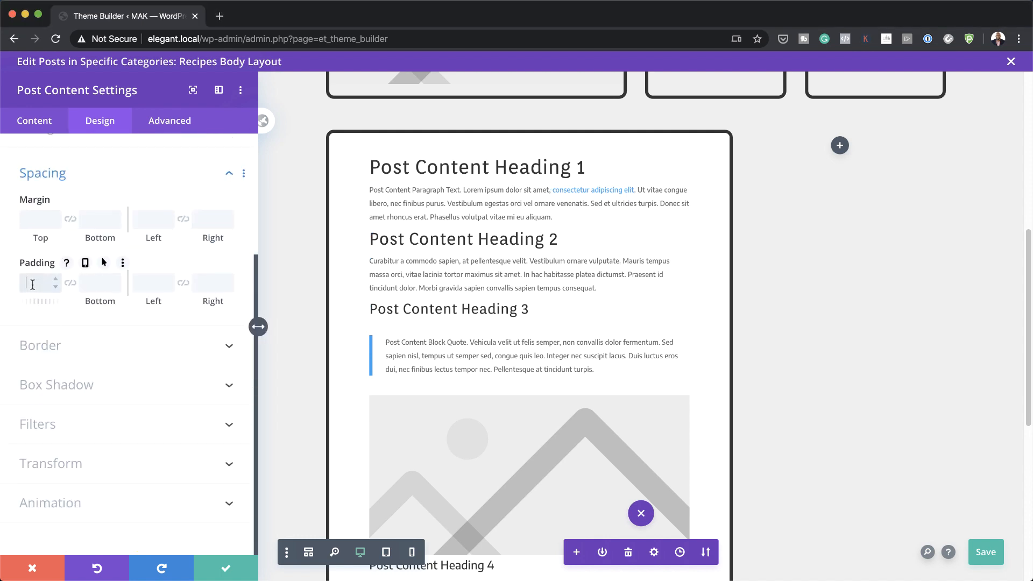
type("2vw")
left_click(71, 285)
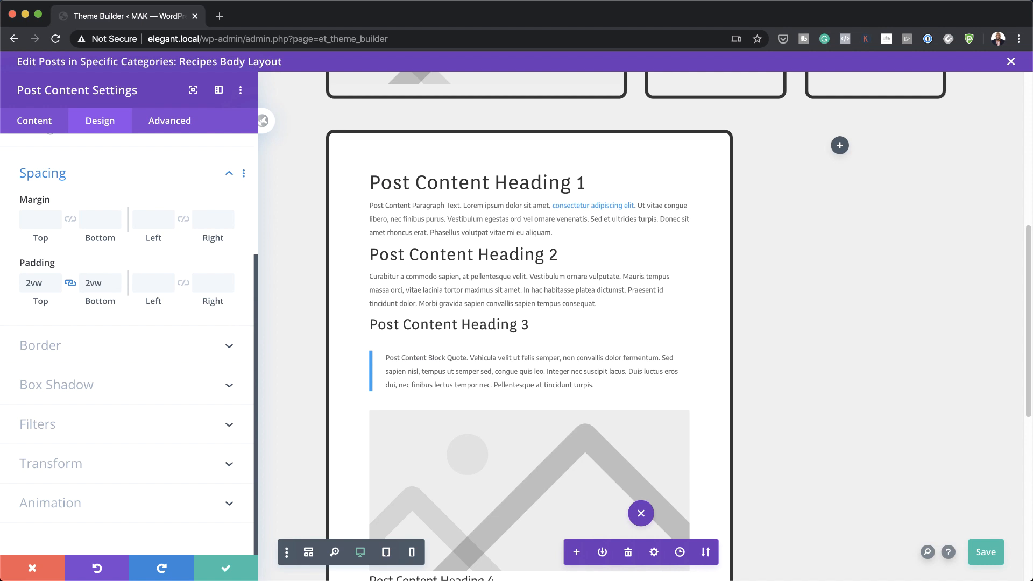
left_click(225, 569)
left_click(986, 553)
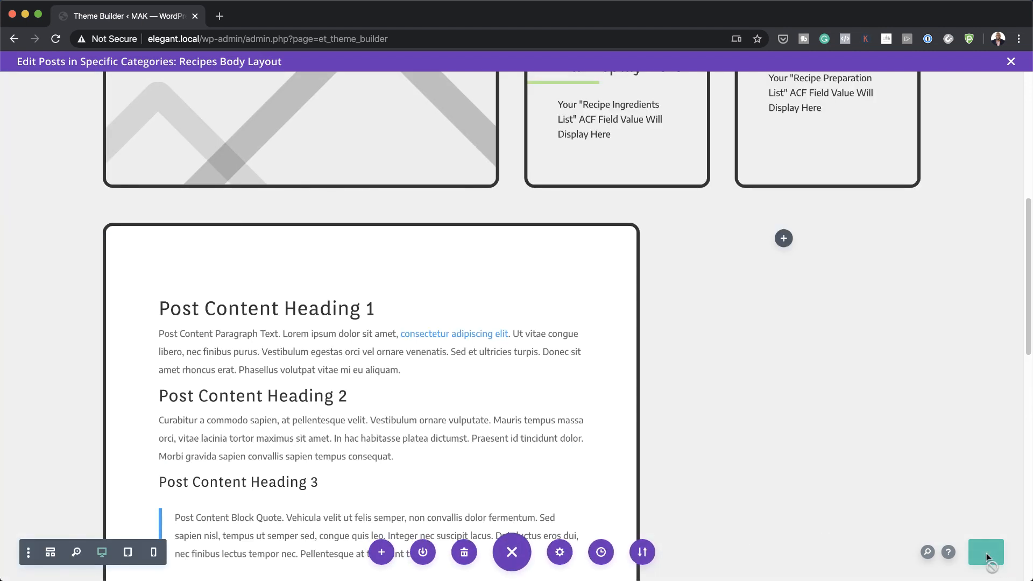
left_click(1011, 61)
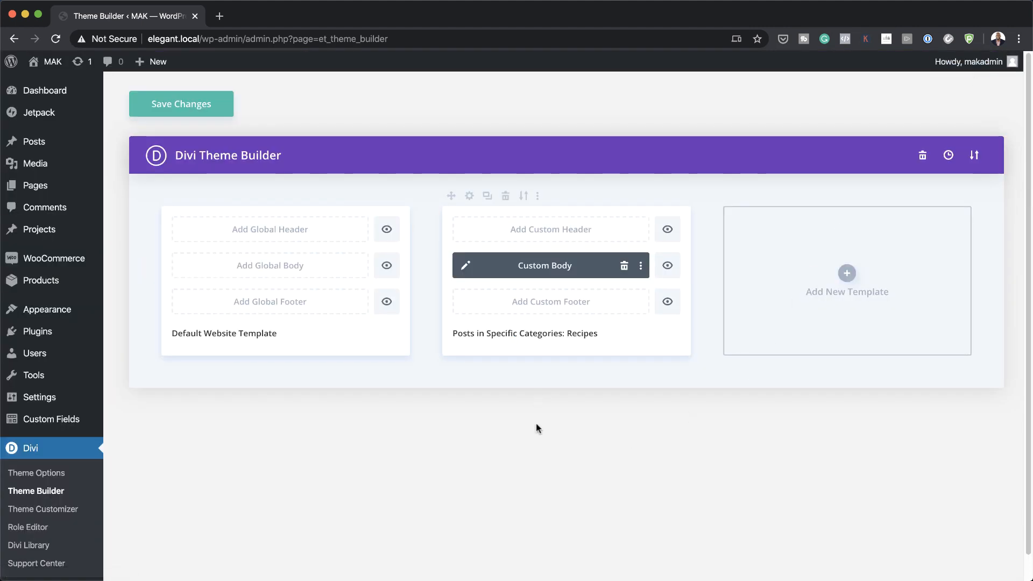
Step: Stay on the page to save the Theme Builder changes, then start a new post
mouse_move(43, 145)
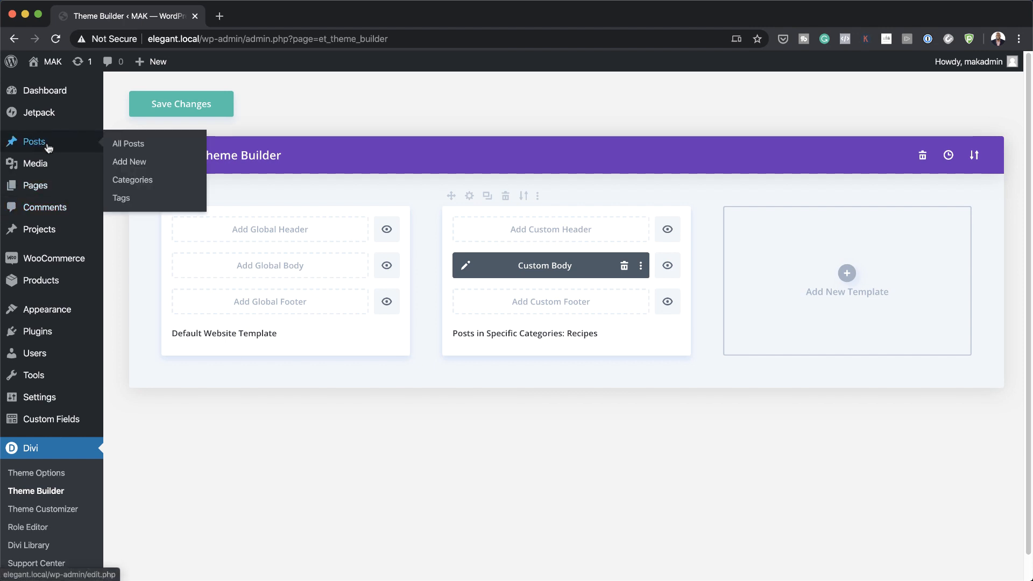
left_click(139, 145)
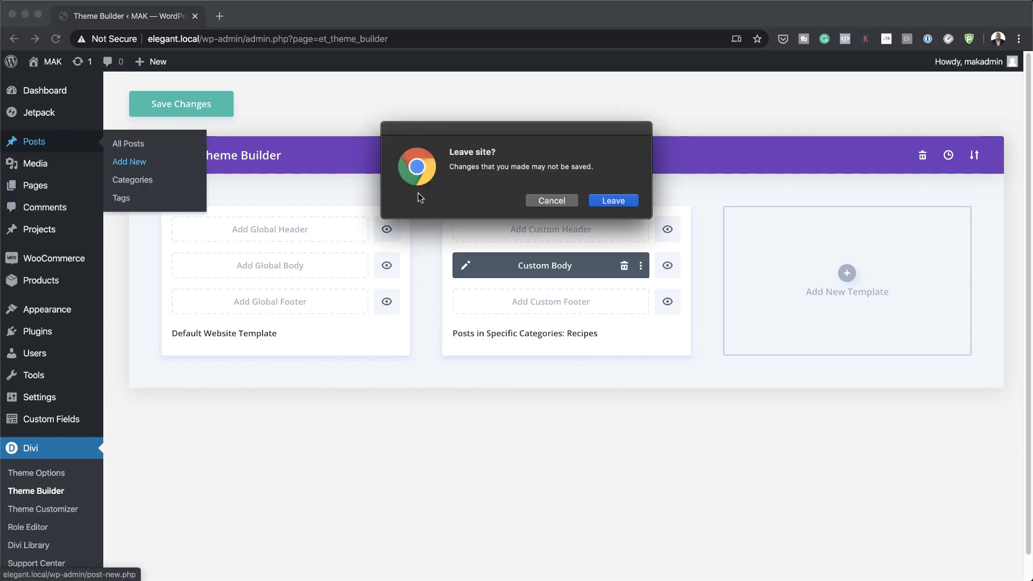
left_click(572, 207)
left_click(215, 97)
left_click(136, 167)
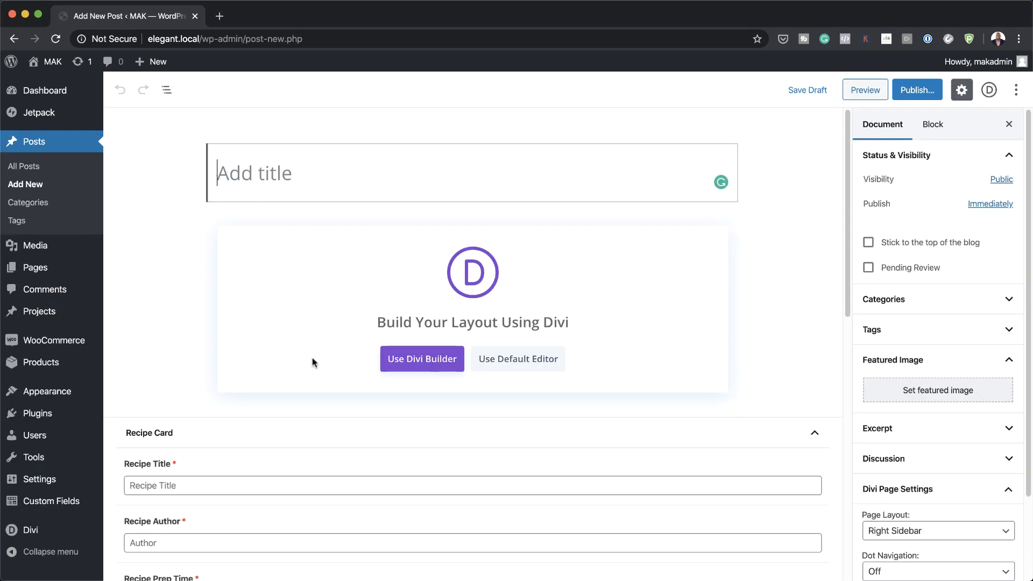
Step: Enter the recipe title 'Supergreen Vegan Avocado Toast' and the recipe author's name and website
scroll(325, 480, "down", 4)
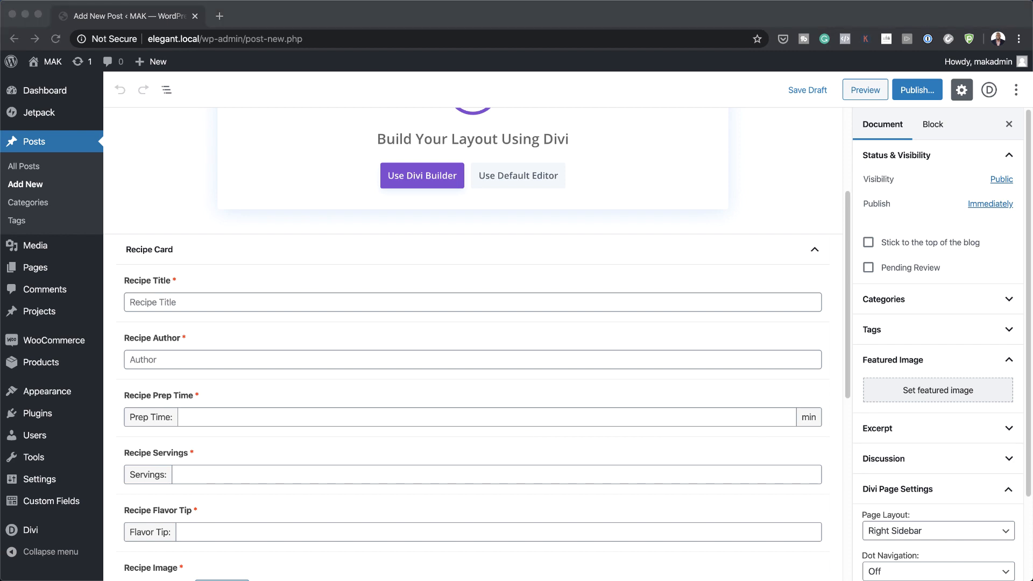
left_click(209, 300)
left_click(185, 298)
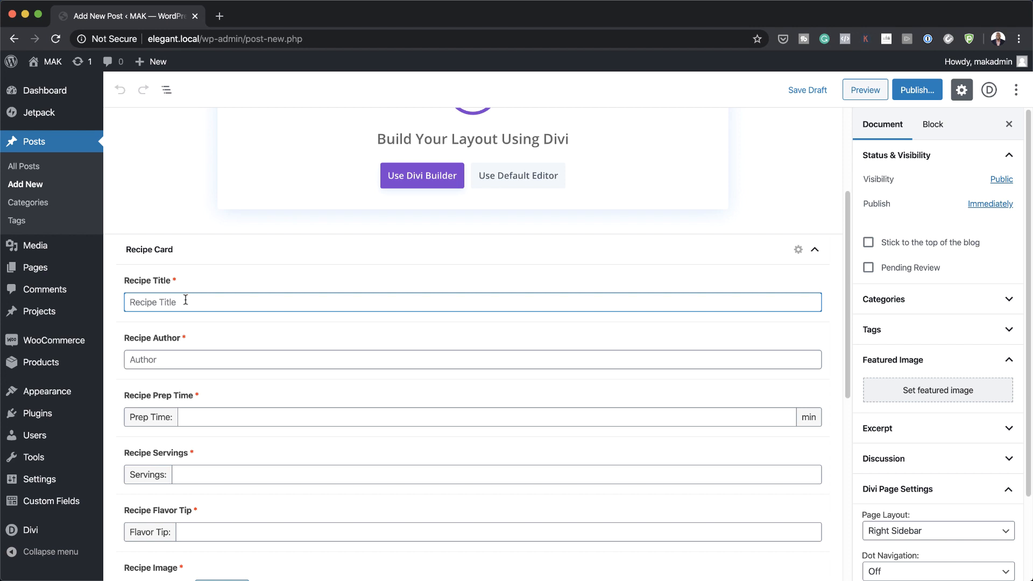
type("Supergreen Vegan Avocado Toast")
left_click(162, 358)
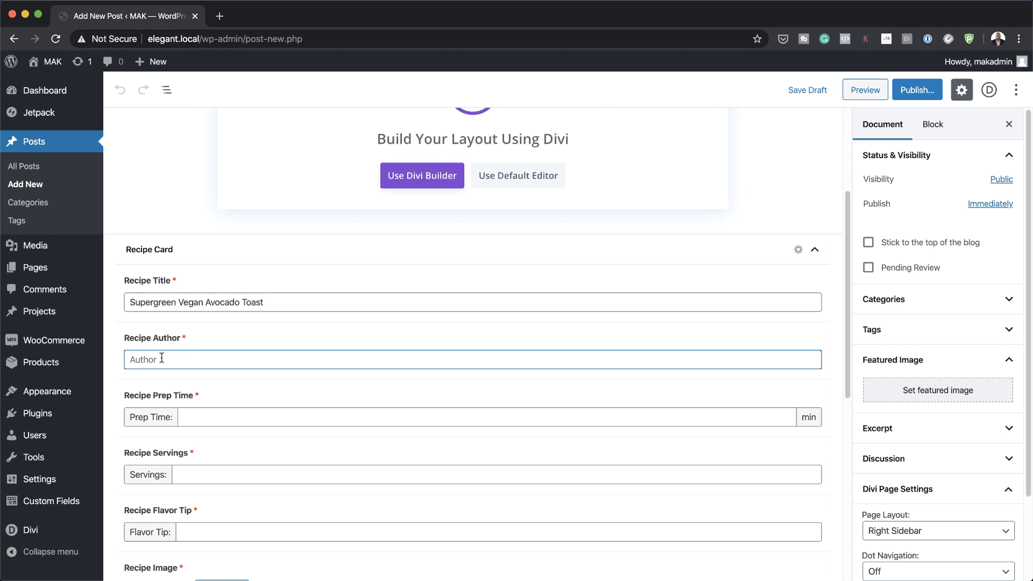
Step: Fill in prep time 15, servings 3 and the sea salt and oil flavor tip
left_click(238, 417)
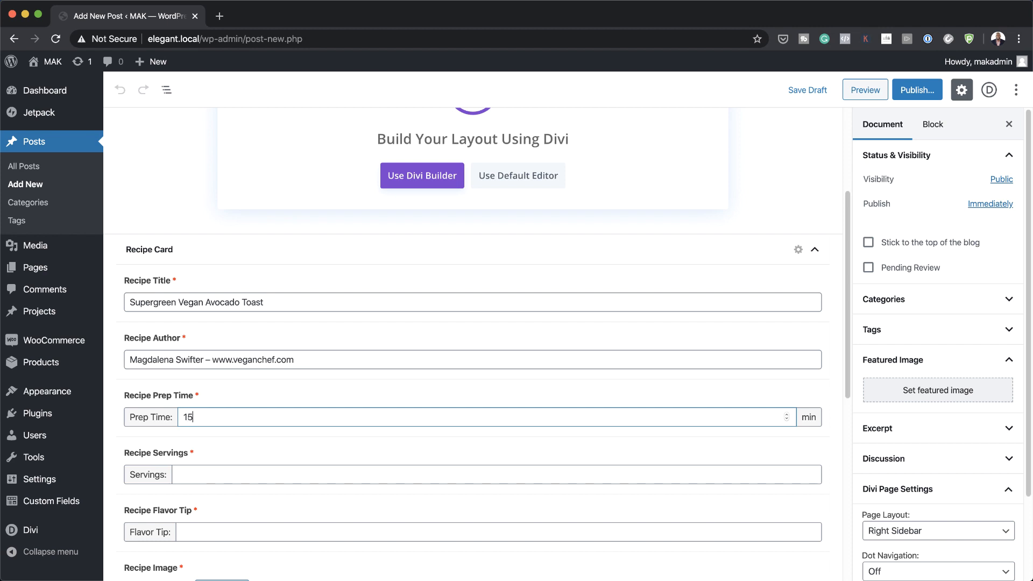
left_click(215, 474)
type("3")
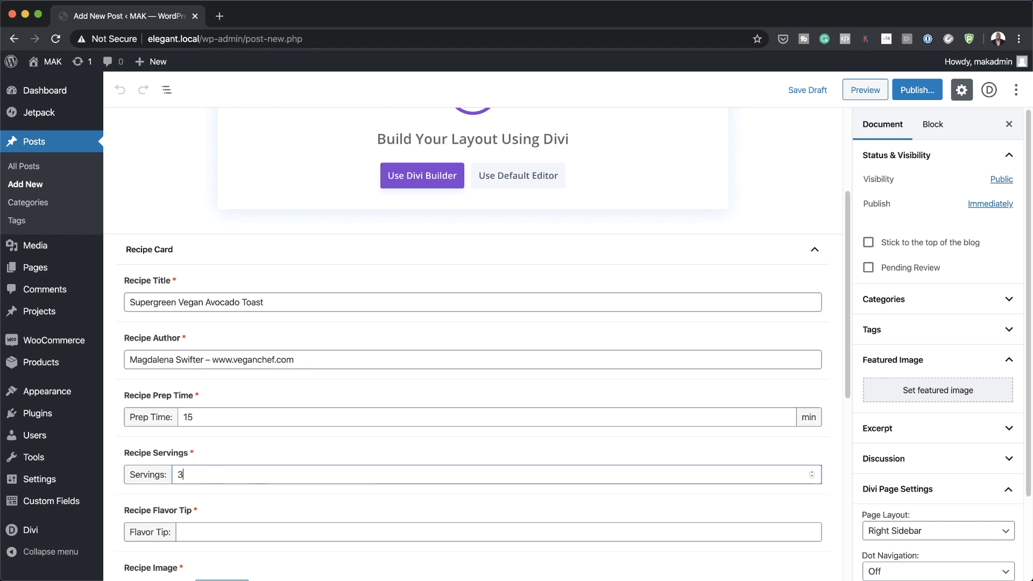
scroll(212, 487, "down", 2)
left_click(207, 468)
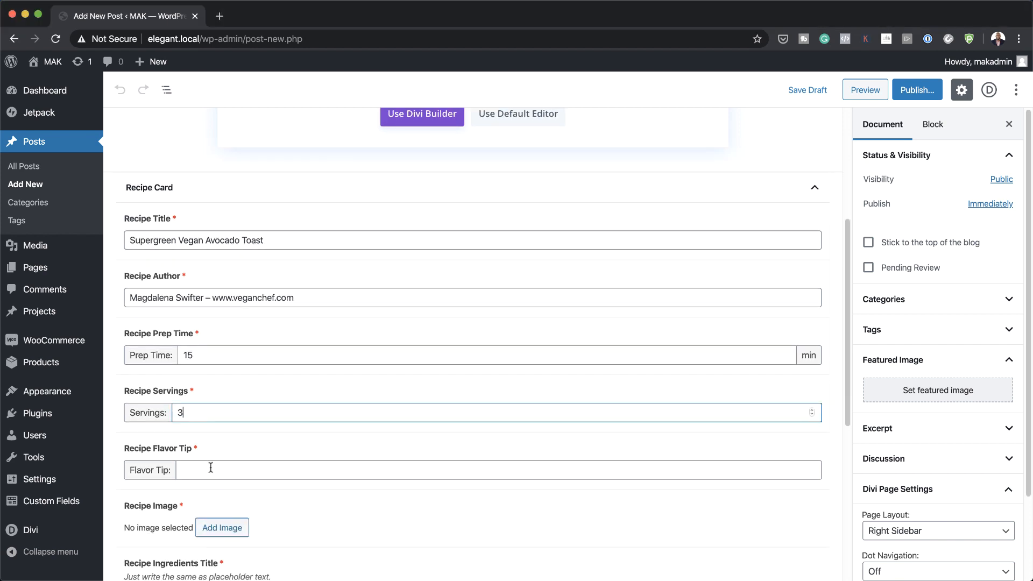
type("Use sea salt flakes and extra virgin oil")
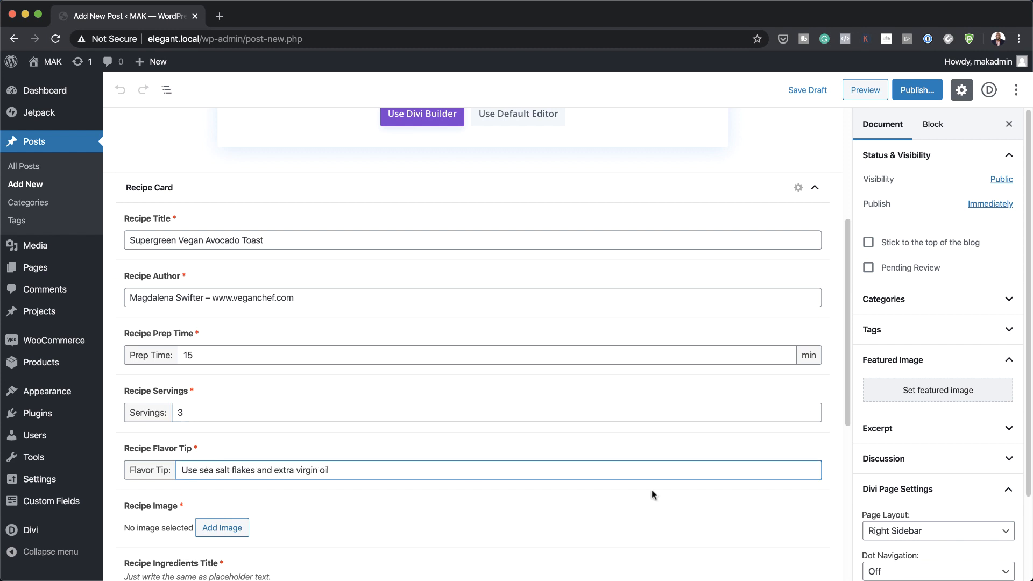
scroll(232, 365, "down", 5)
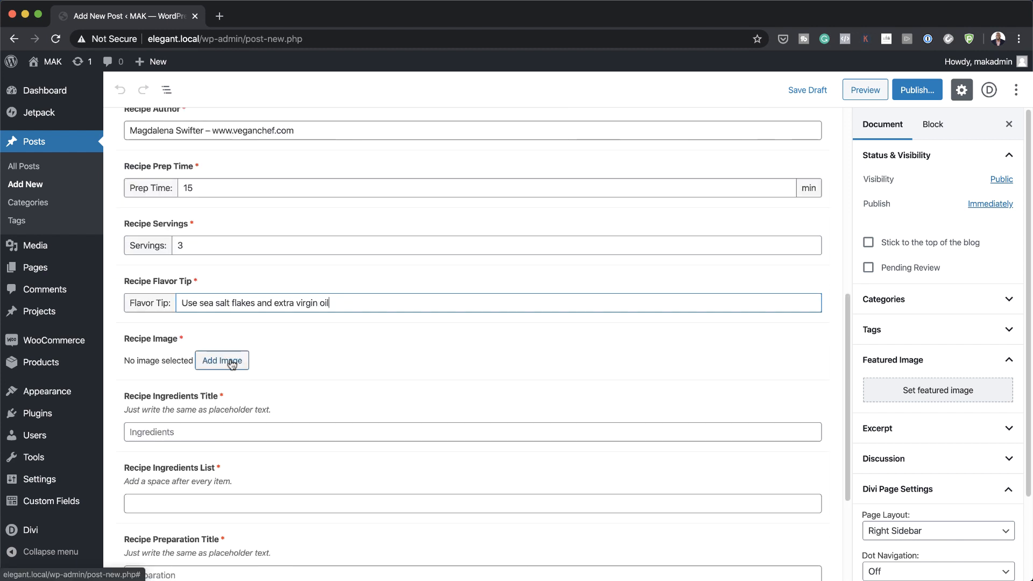
left_click(232, 365)
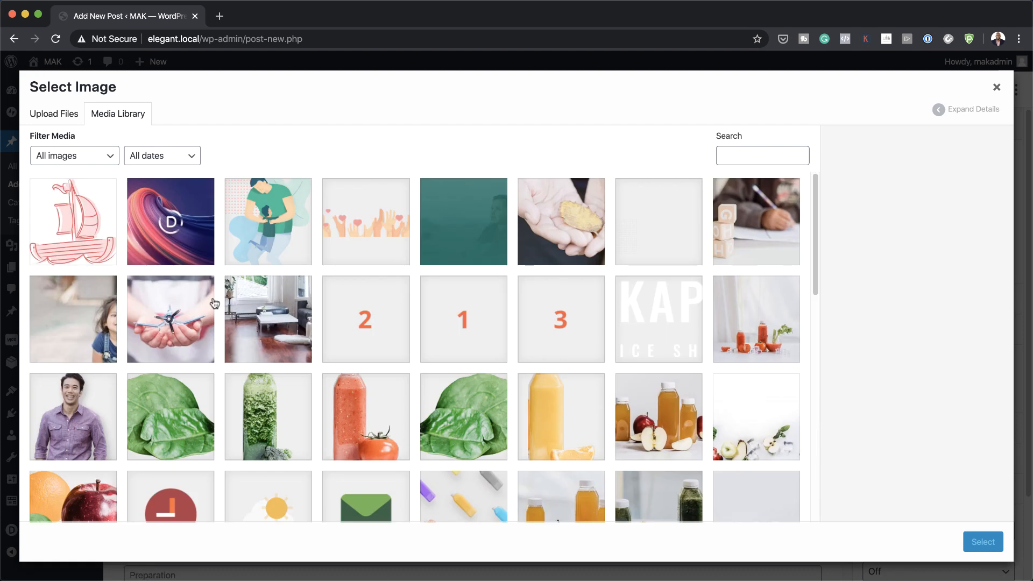
Step: Choose 5.png, the green smoothie bottle picture, as the recipe image
scroll(616, 359, "down", 20)
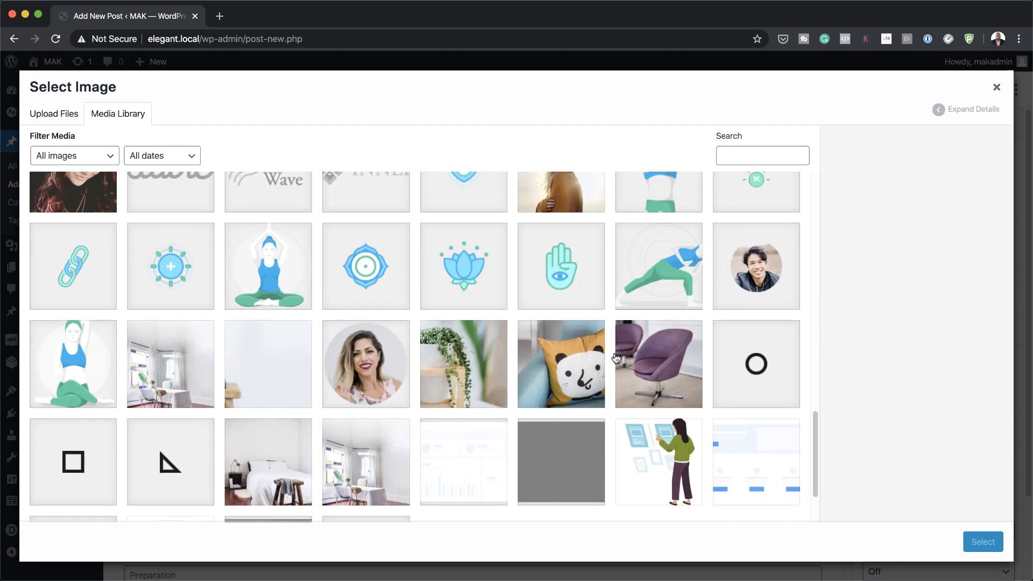
scroll(616, 359, "up", 15)
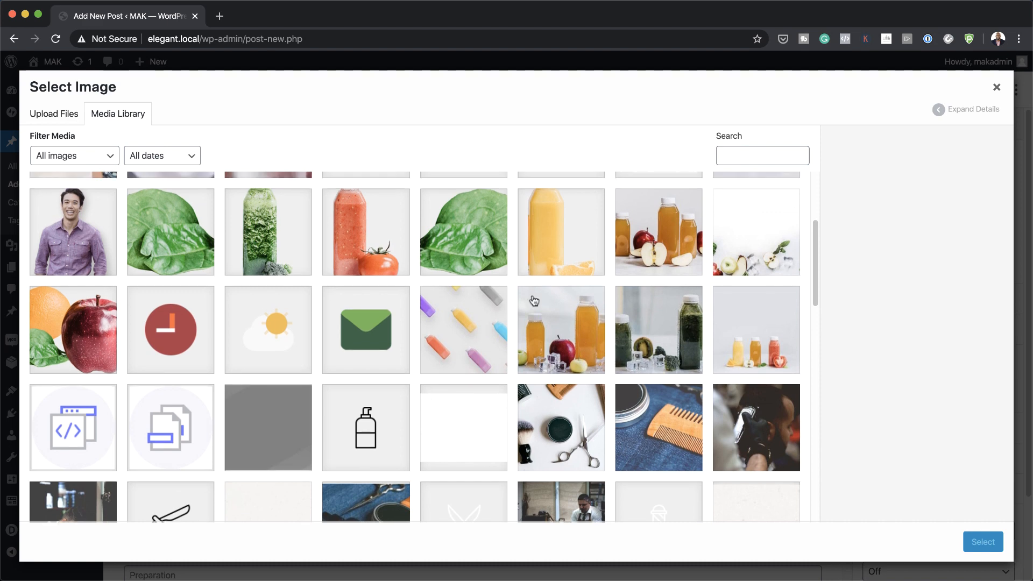
left_click(279, 244)
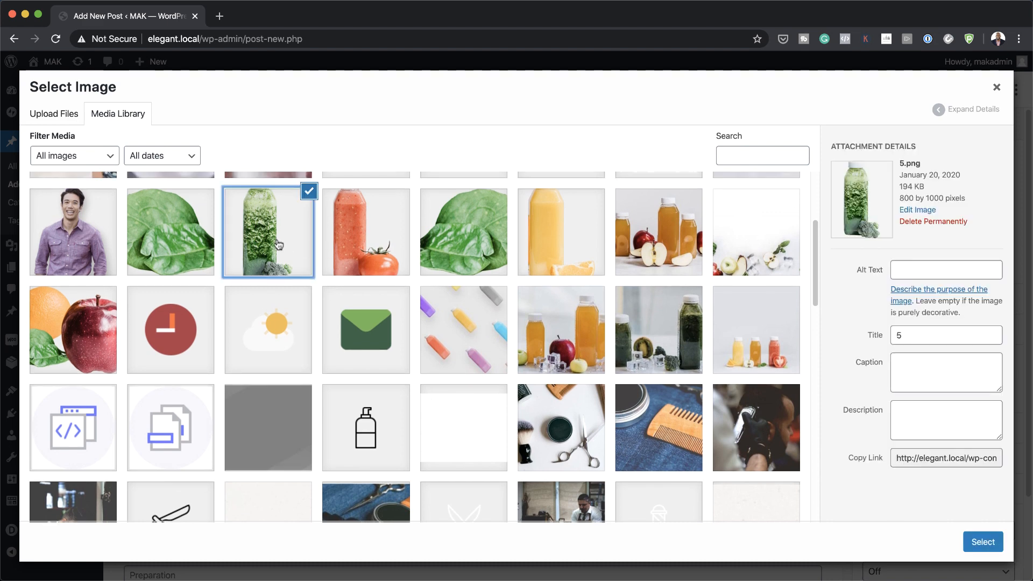
left_click(991, 545)
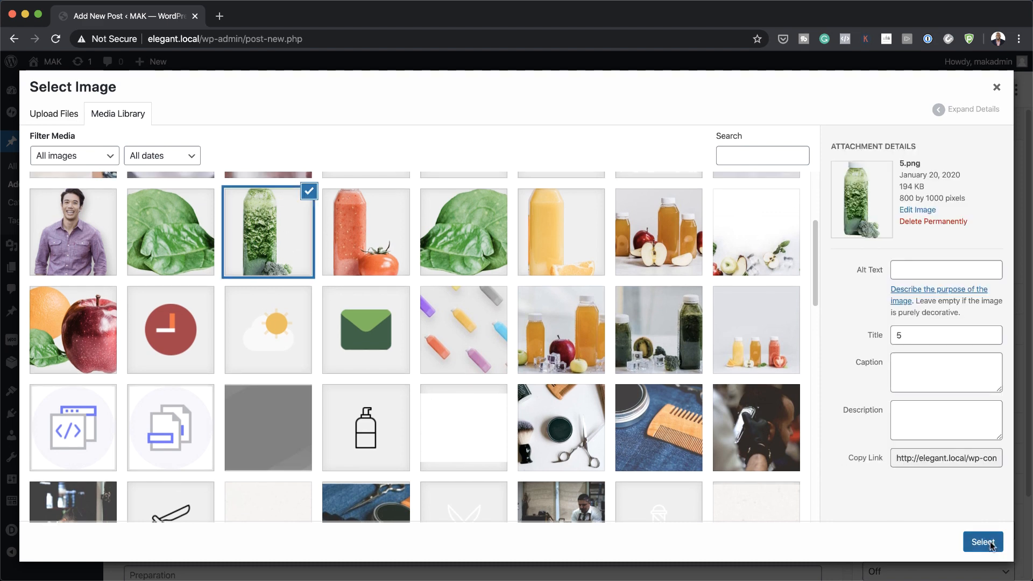
scroll(194, 322, "down", 4)
left_click(194, 322)
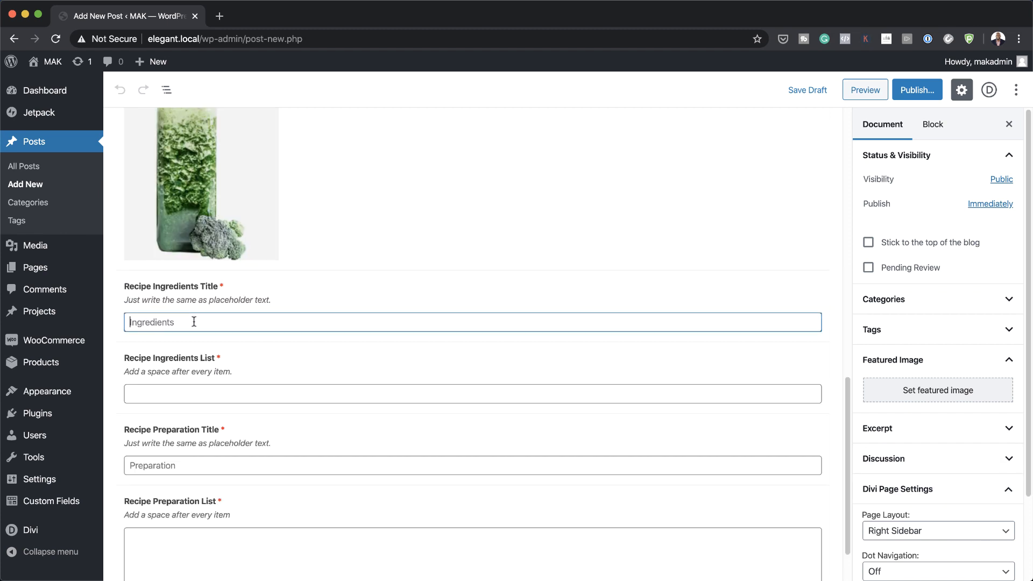
Step: Enter the 'Ingredients' title and the ingredient '3 Whole Wheat Bread Slices'
type("Ingredients")
left_click(245, 391)
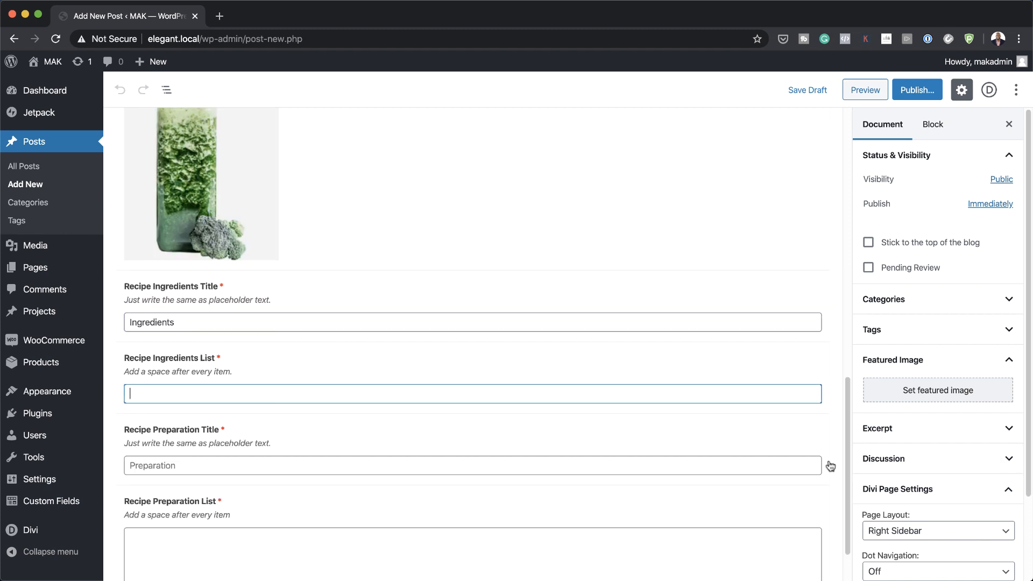
left_click(189, 398)
type("3 Whole Wheat Bread Slices")
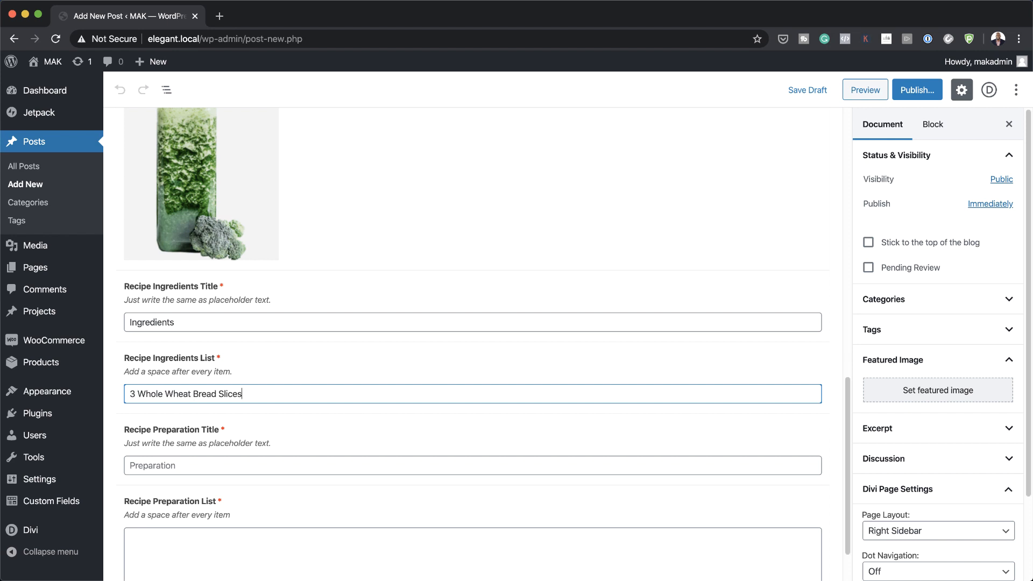
Step: Enter the 'Preparation' title and paste the numbered preparation steps
left_click(175, 465)
type("Preparation")
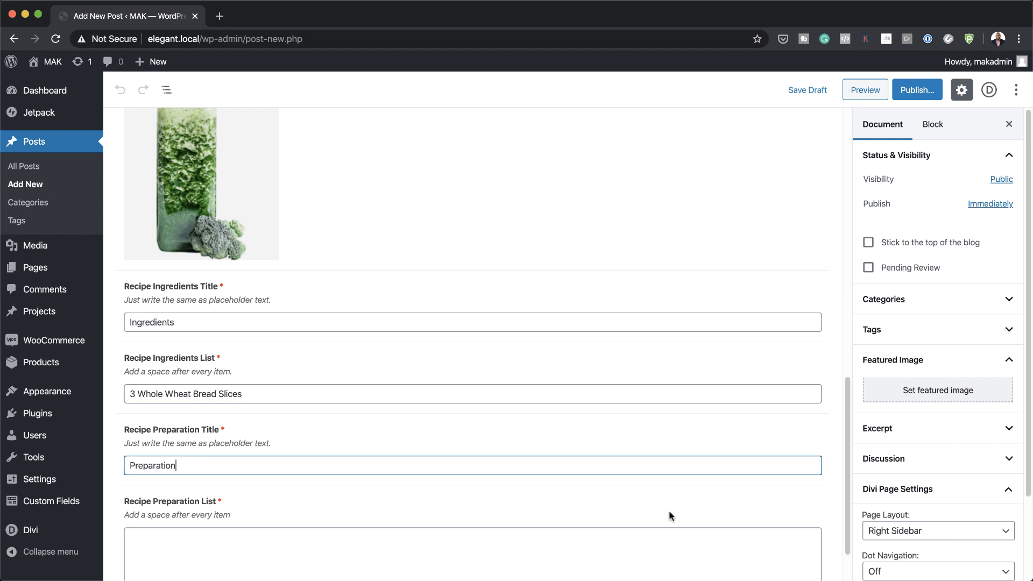
scroll(532, 468, "down", 2)
left_click(203, 477)
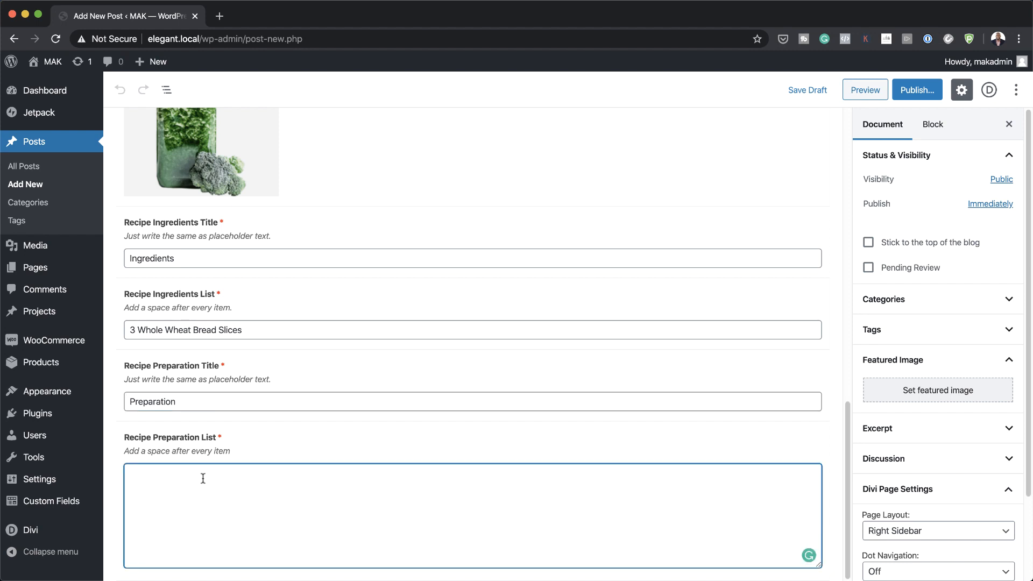
type("1. Toast the bread slices to your liking. 2. Open the avocado, remove the pulp, mash with a fork. 3. Squeeze lemon juice over the avocado, season with salt. 4. Spread the avocado mash over the toast. 5. Sprinkle the broad beans, sprouts and chopped spring onion. 6. Season with salt. 7. Add crumbled feta cheese. 8. Finish off with olive oil.")
scroll(565, 389, "up", 15)
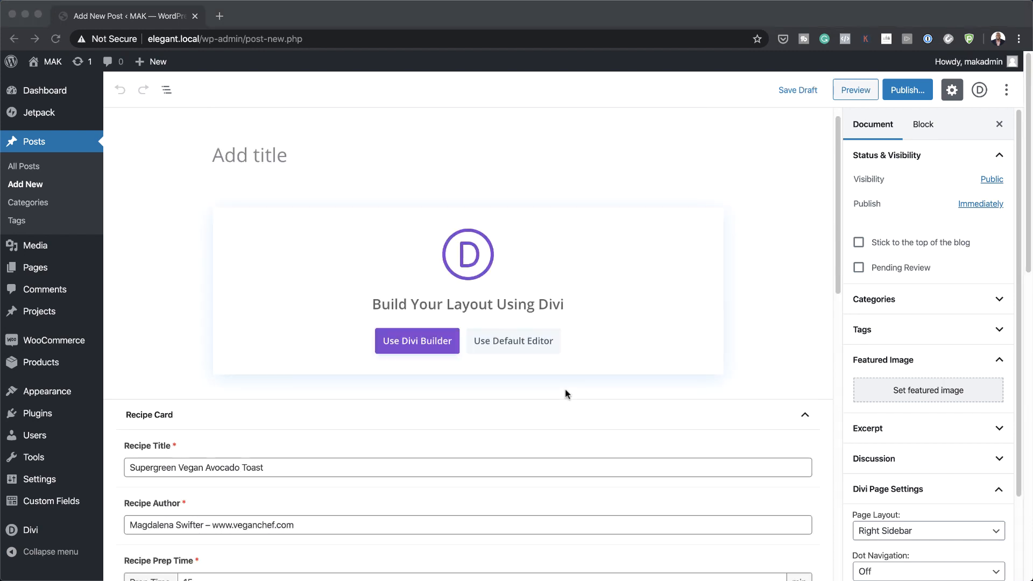
Step: Title the post 'Avocado Toast Recipe', tick the Recipes category and use the default editor
left_click(273, 173)
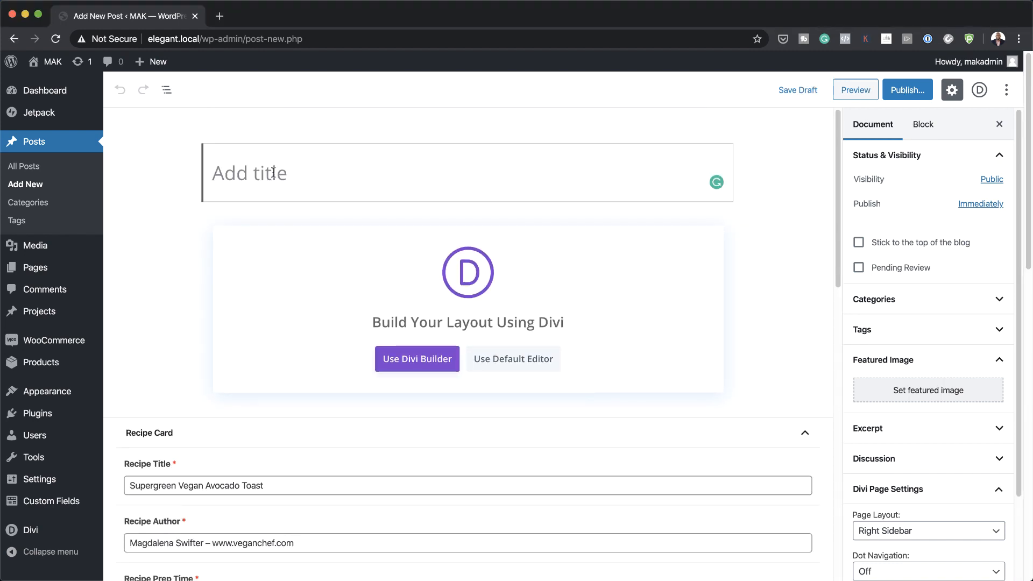
type("Avocado Toast Recipe")
left_click(872, 300)
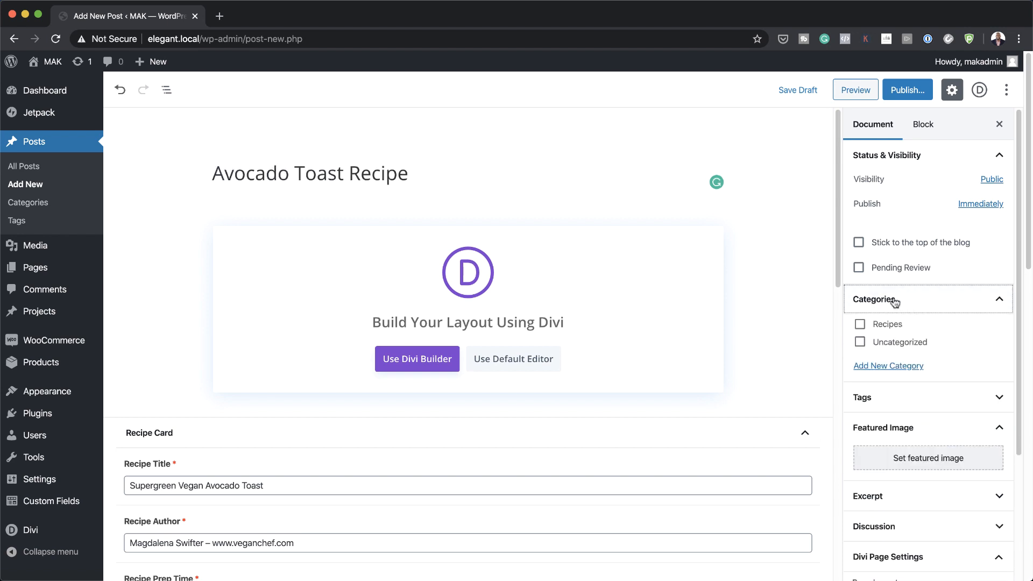
left_click(860, 325)
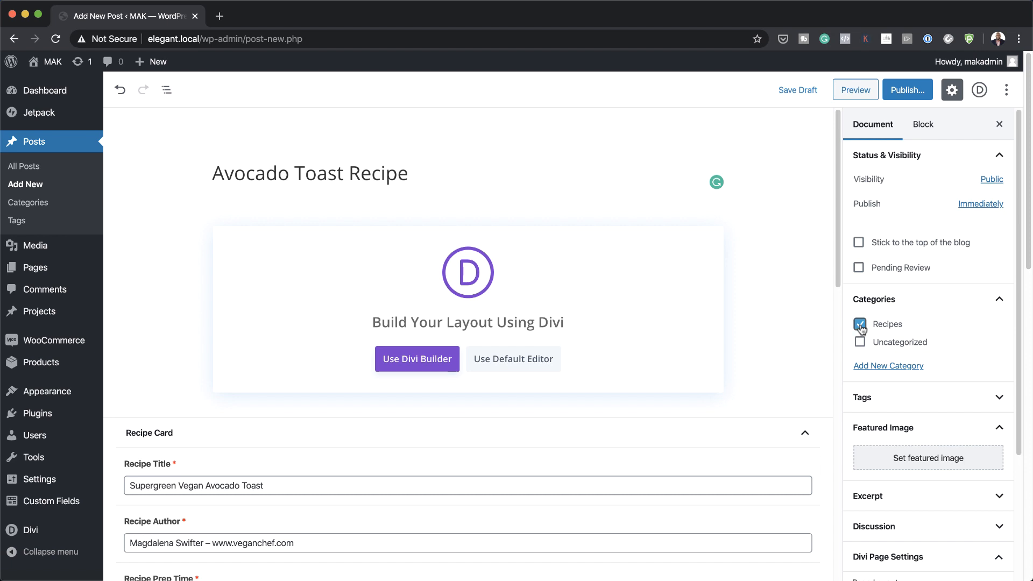
left_click(507, 360)
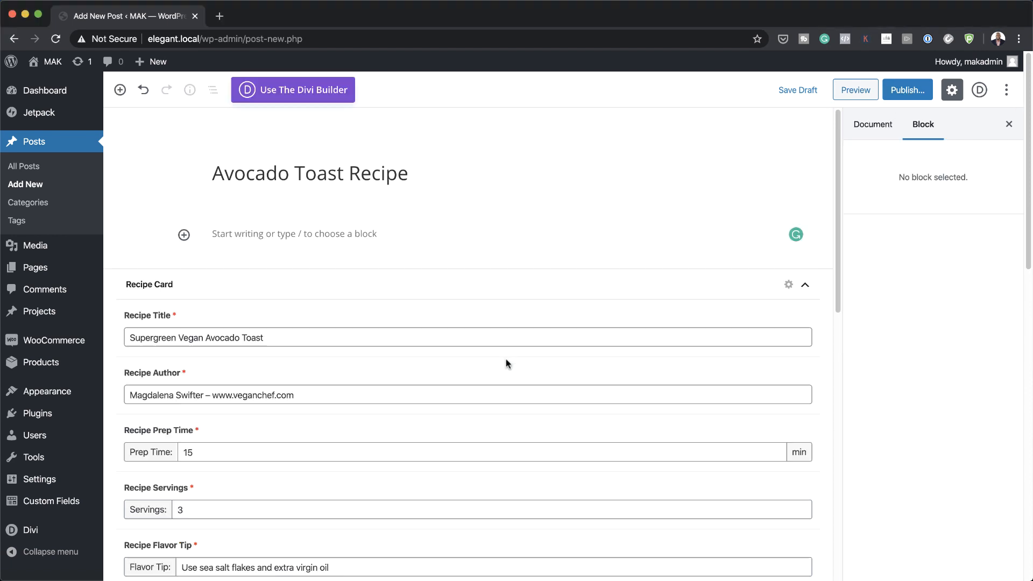
Step: Paste lorem ipsum body text, split off 'Lorem ipsum dolor sit amet' as a heading, and publish
left_click(253, 235)
type("Lorem ipsum dolor sit amet, consectetuer adipiscing elit. Donec odio. Quisque volutpat mattis eros. Nullam malesuada erat ut turpis. Suspendisse urna nibh, viverra non, semper suscipit, posuere a, pede.  Donec nec justo eget felis facilisis fermentum. Aliquam porttitor mauris sit amet orci. Aenean dignissim pellentesque felis.  Morbi in sem quis dui placerat ornare. Pellentesque odio nisi, euismod in, pharetra a, ultricies in, diam. Sed arcu. Cras consequat.  Praesent dapibus, neque id cursus faucibus, tortor neque egestas auguae, eu vulputate magna eros eu erat. Aliquam erat volutpat. Nam dui mi, tincidunt quis, accumsan porttitor, facilisis luctus, metus.  Phasellus ultrices nulla quis nibh. Quisque a lectus. Donec consectetuer ligula vulputate sem tristique cursus. Nam nulla quam, gravida non, commodo a, sodales sit amet, nisi.")
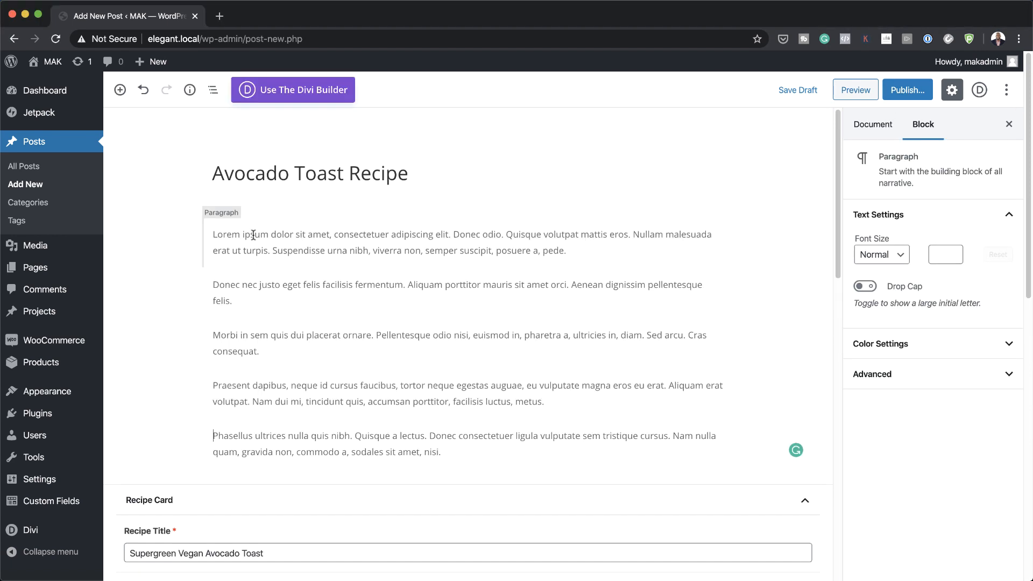
left_click(407, 252)
key("Return")
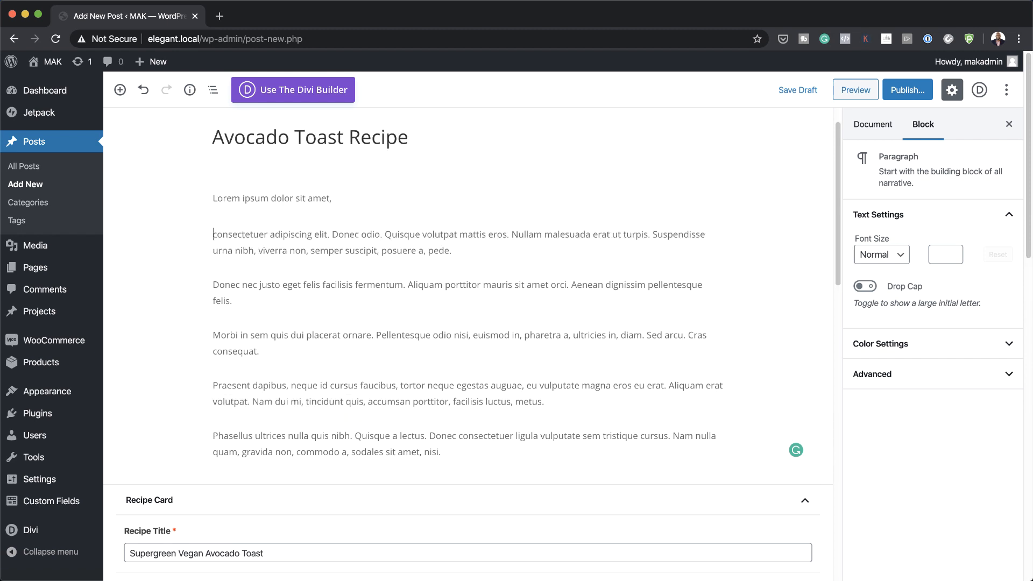
left_click_drag(332, 198, 183, 197)
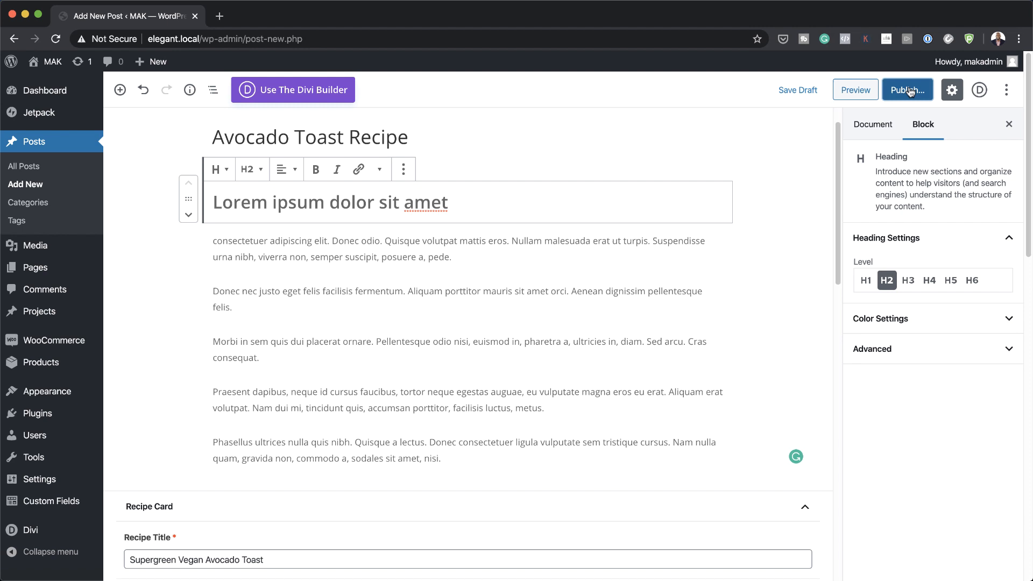
left_click(907, 90)
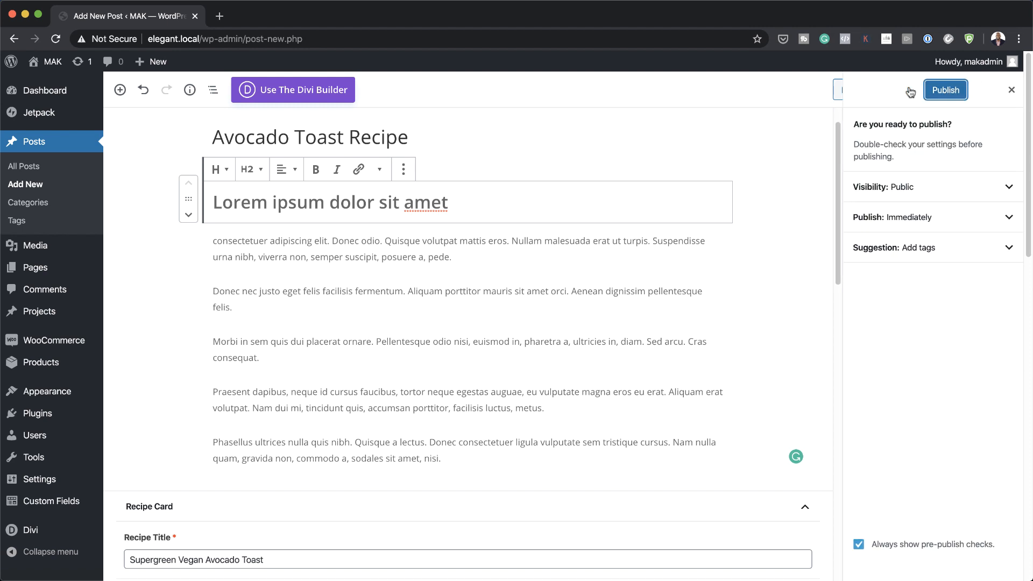
left_click(930, 90)
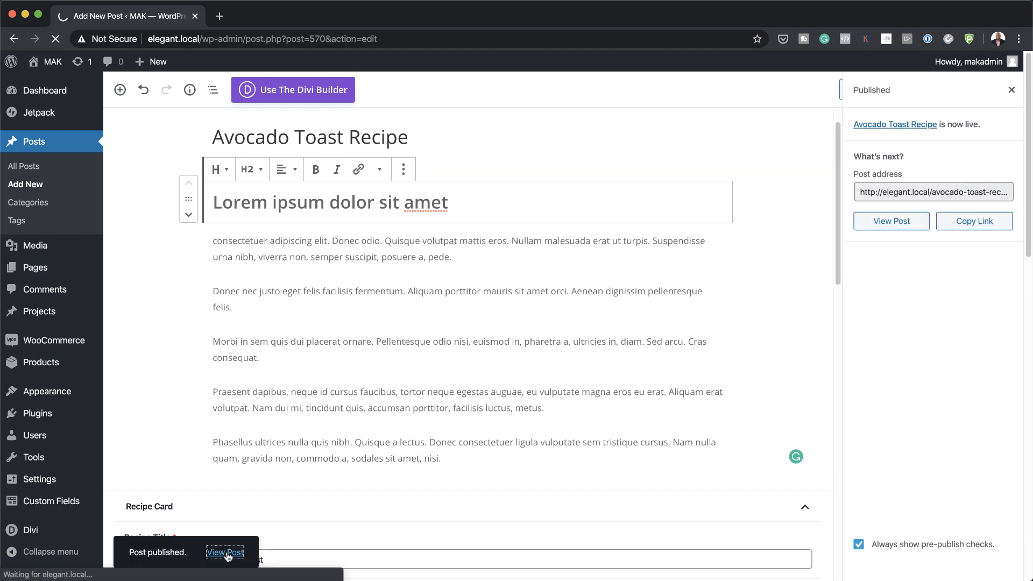